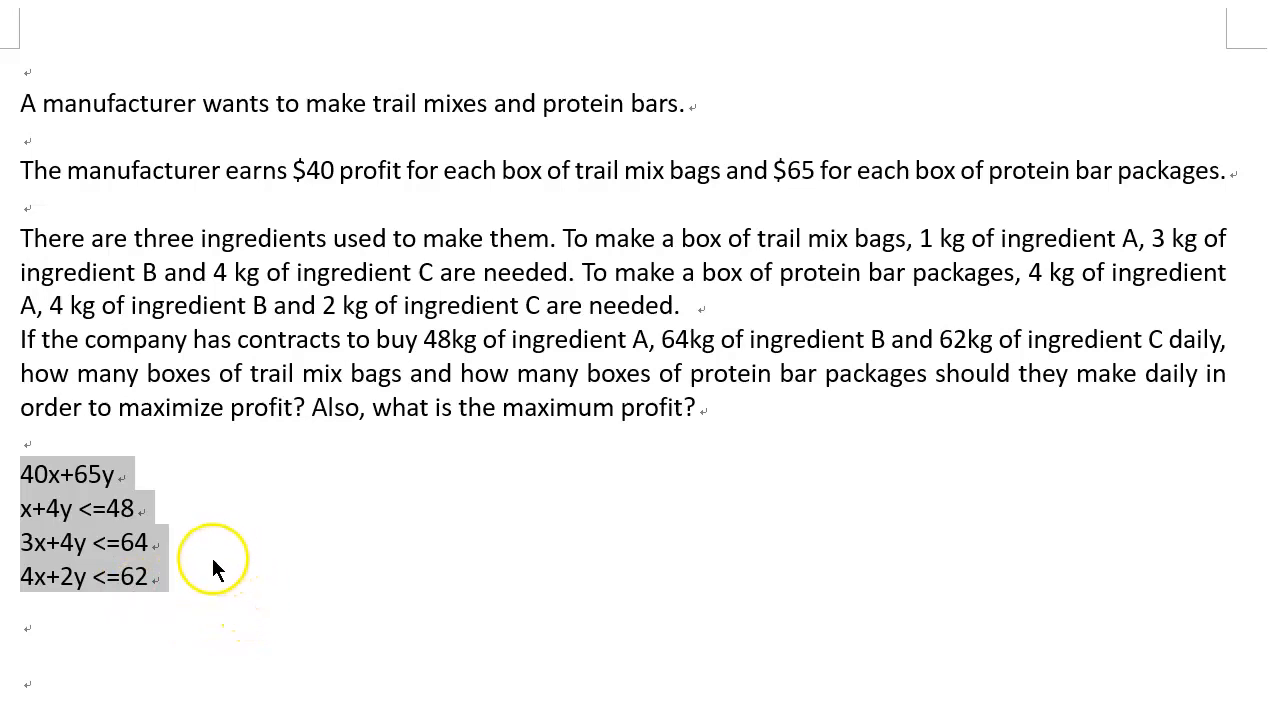
# - Copy the objective function and three constraint inequalities from the document and paste them into the Excel sheet starting at cell I3
pyautogui.click(145, 615)
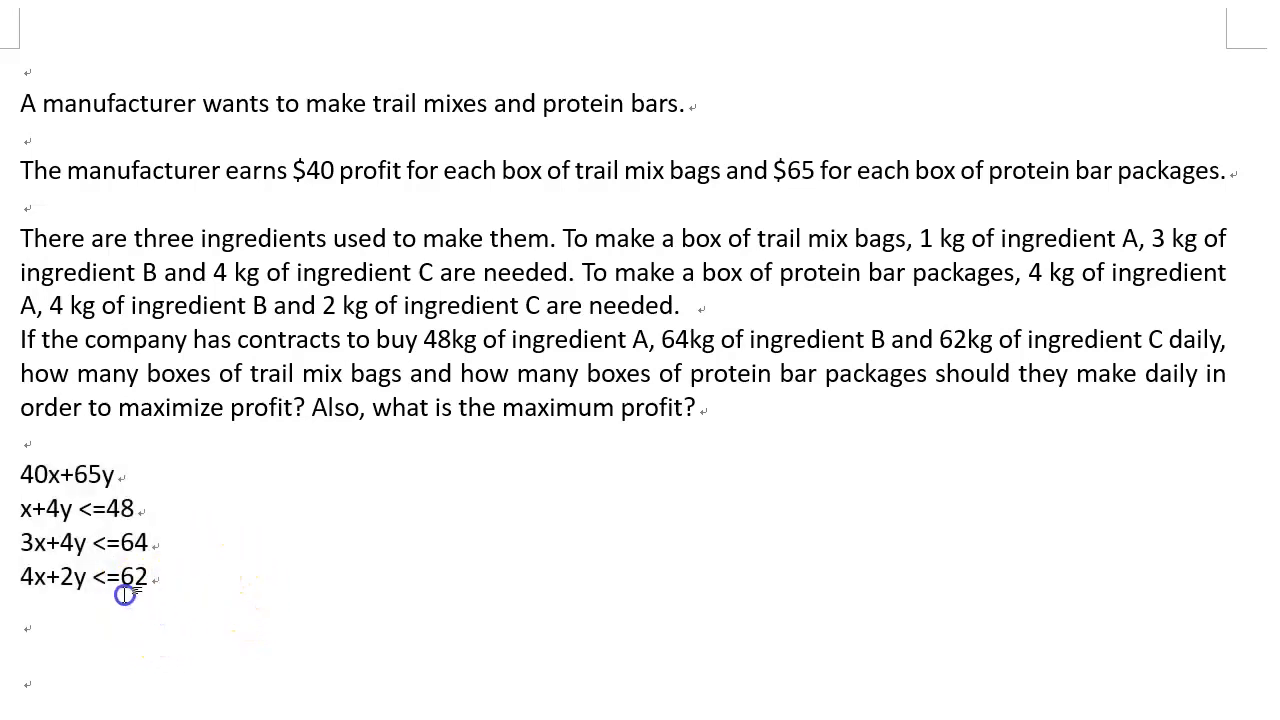
pyautogui.moveTo(124, 595); pyautogui.dragTo(20, 471)
pyautogui.hotkey('ctrl', 'c')
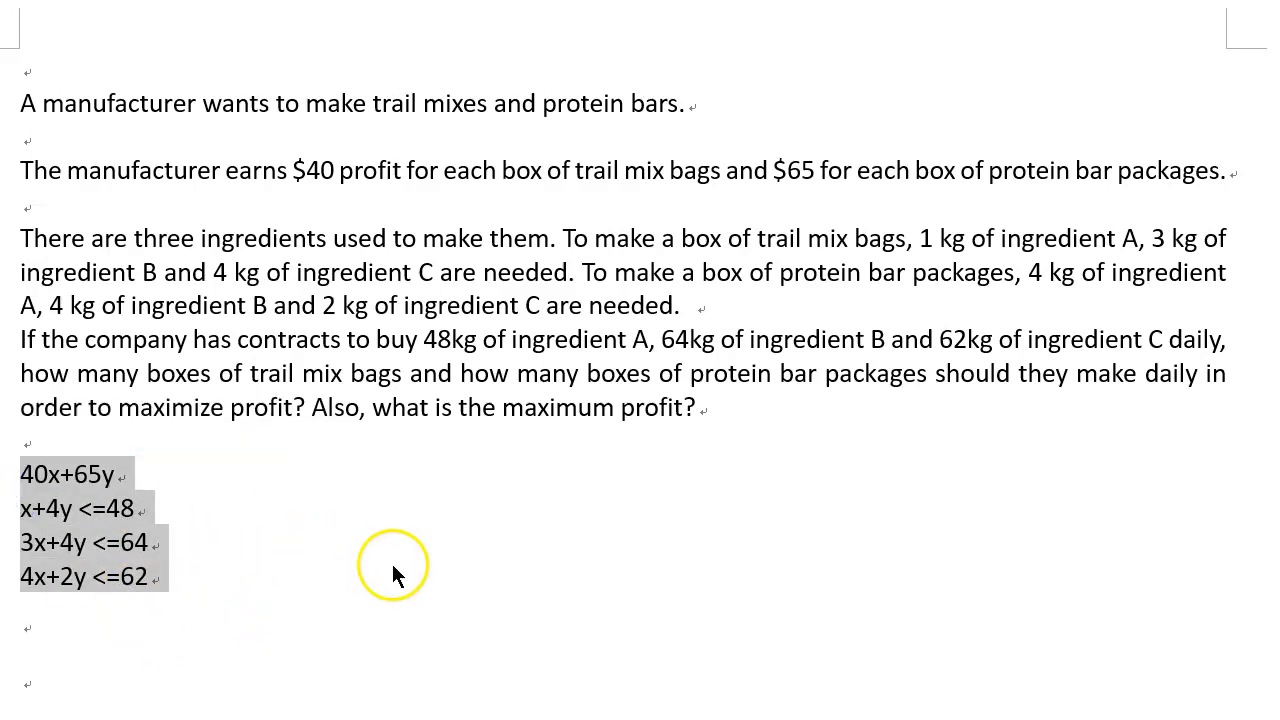
pyautogui.hotkey('alt', 'Tab')
pyautogui.click(644, 181)
pyautogui.hotkey('ctrl', 'v')
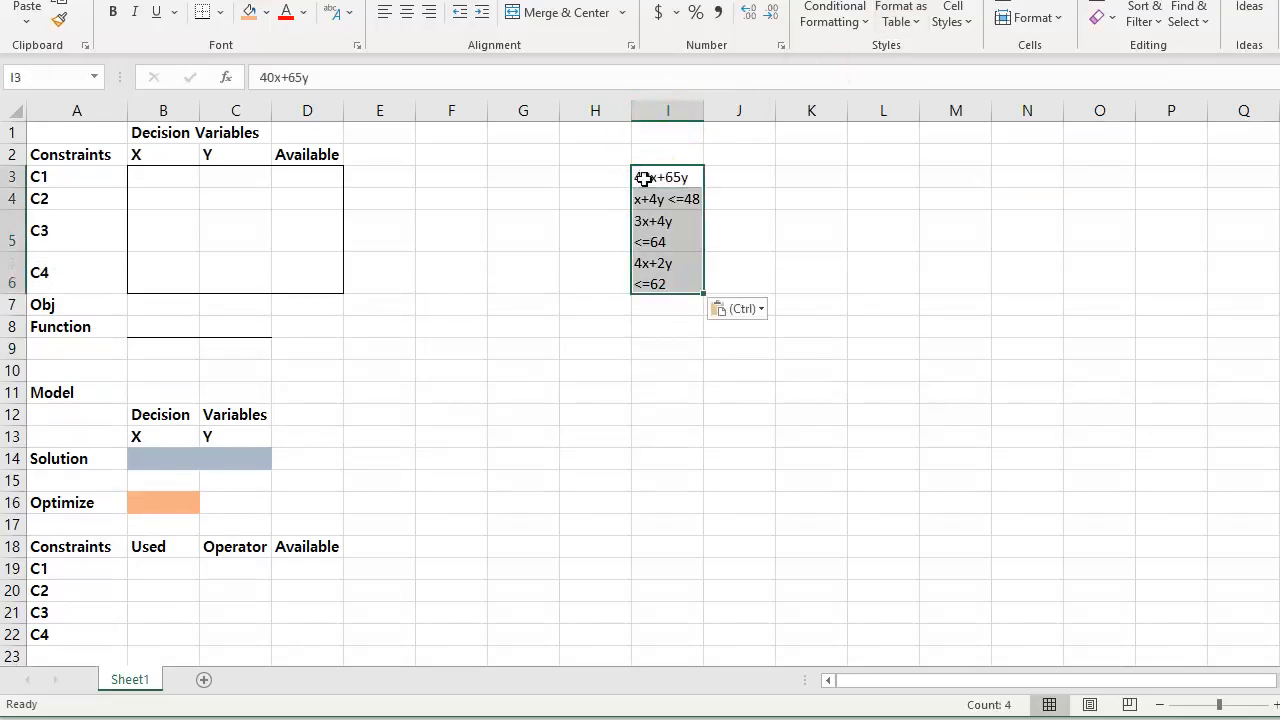
# - Widen column I so each pasted expression fits on a single line
pyautogui.click(502, 503)
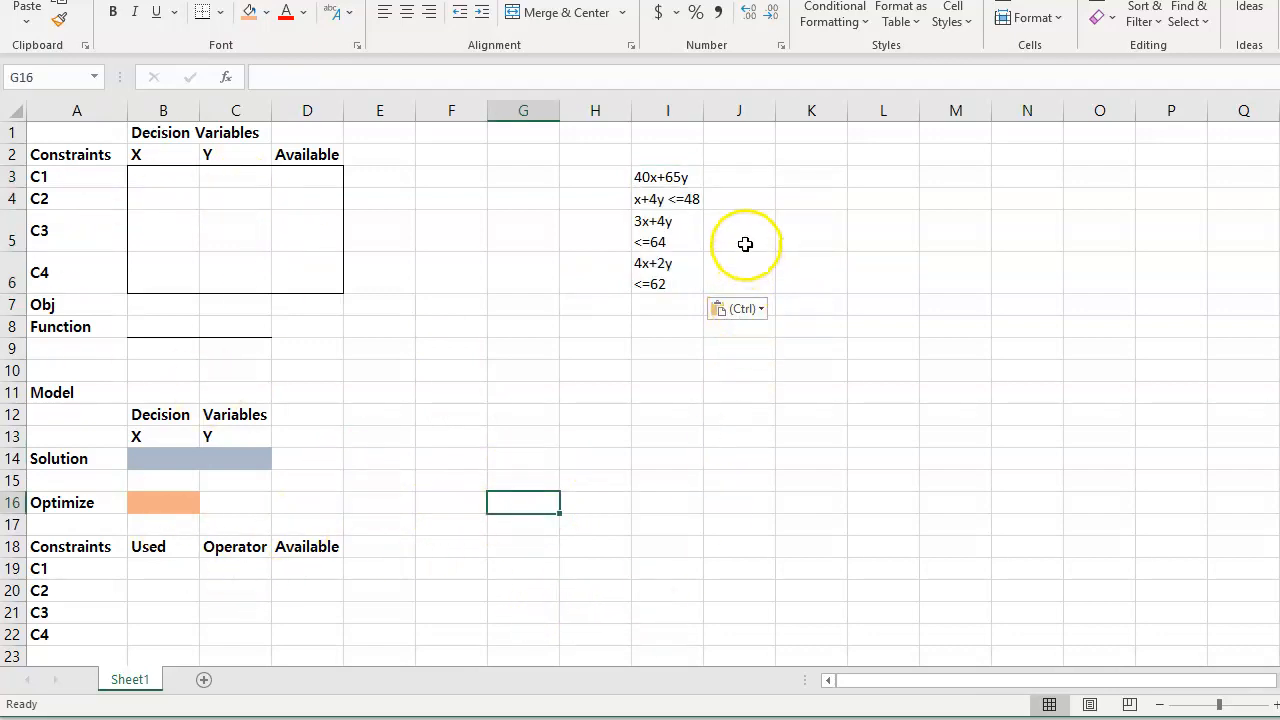
pyautogui.moveTo(699, 108); pyautogui.dragTo(802, 108)
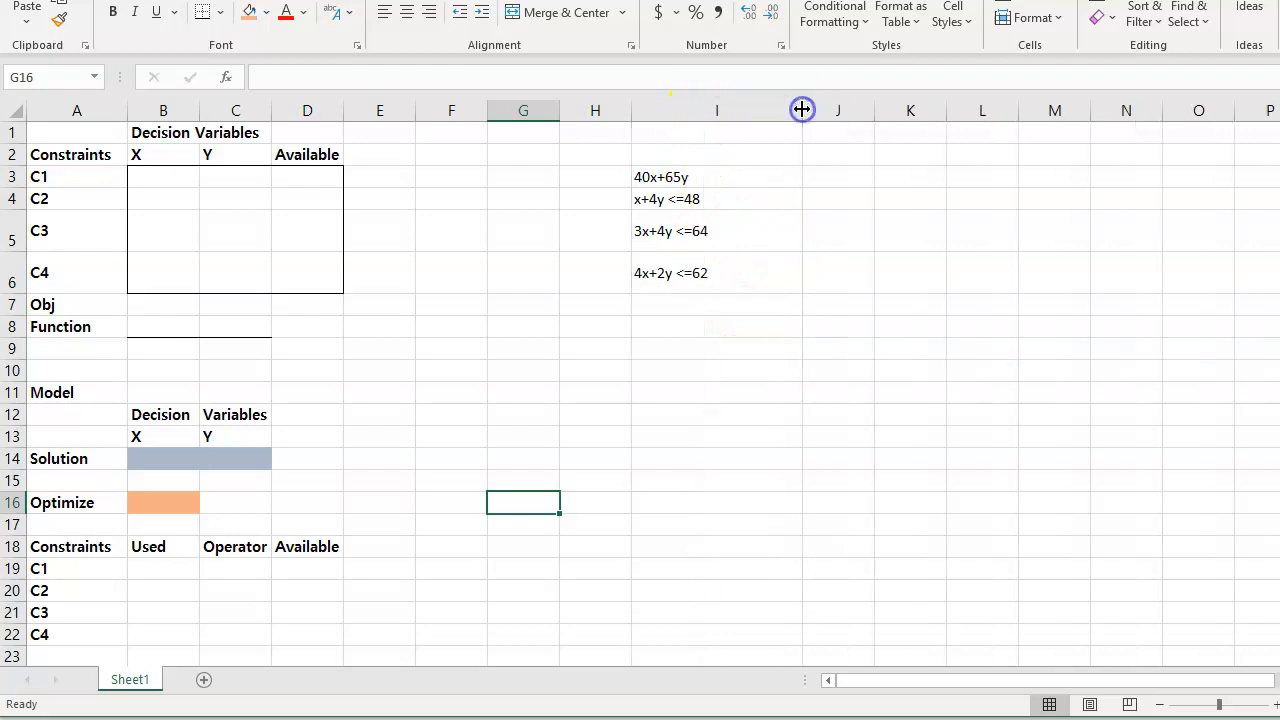
pyautogui.click(714, 242)
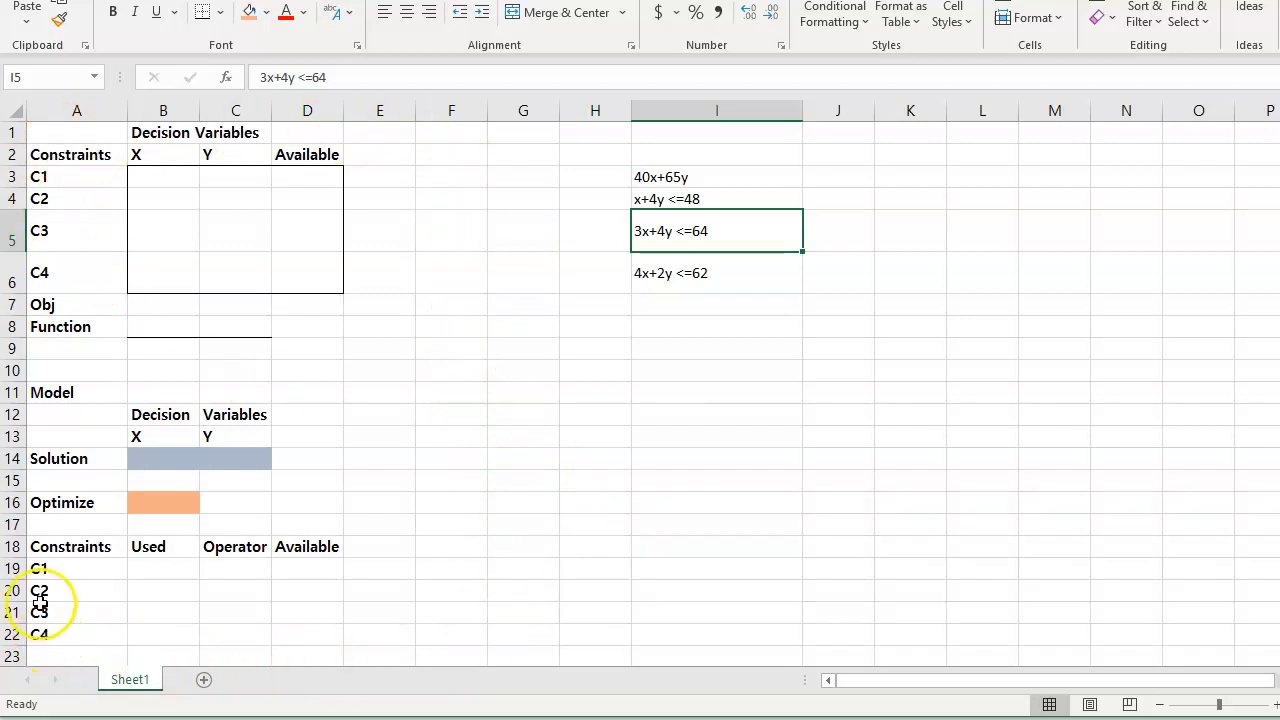
# - Examine the template's constraint, decision variable and available headings and the bordered input area B3:D6
pyautogui.click(135, 152)
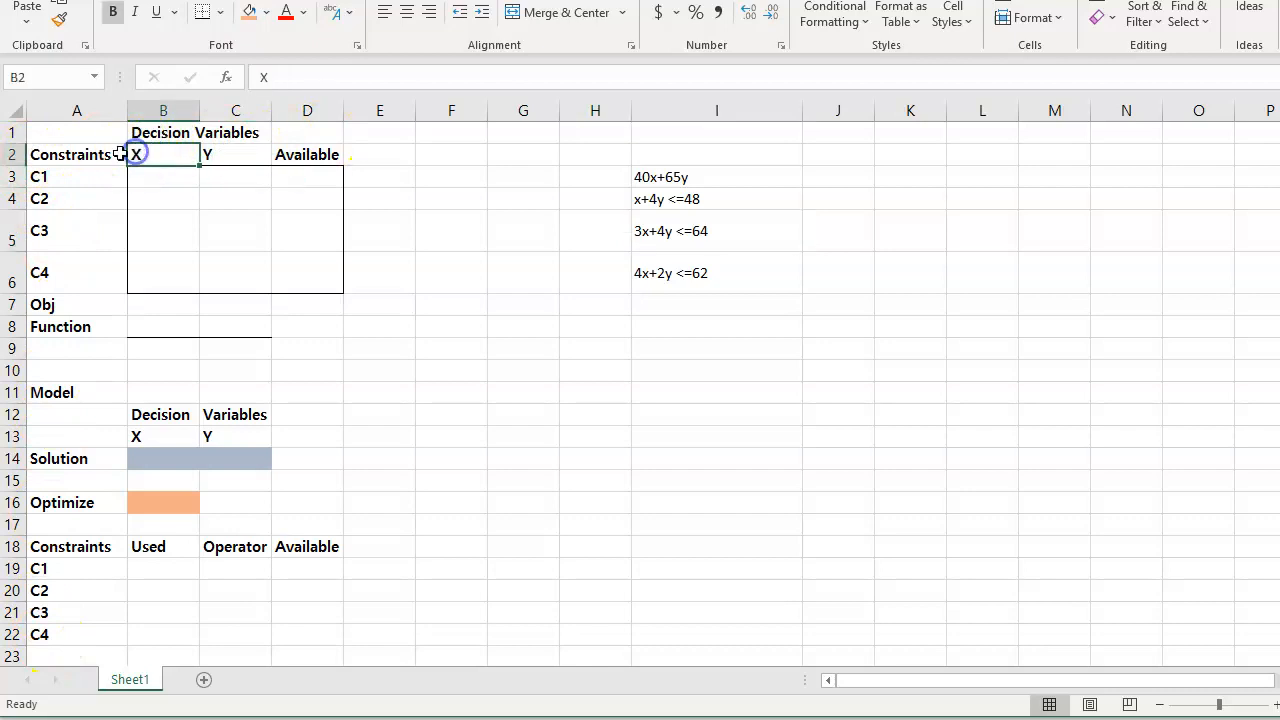
pyautogui.click(88, 155)
pyautogui.click(217, 152)
pyautogui.click(303, 153)
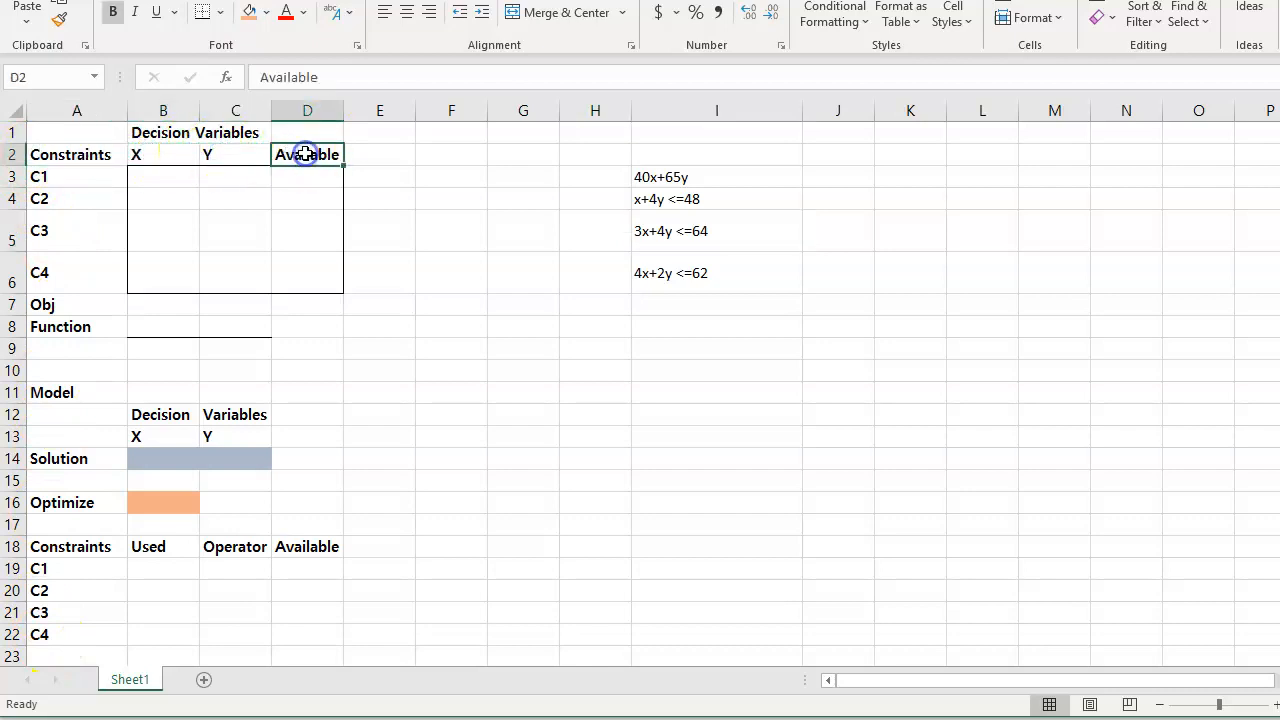
pyautogui.click(68, 155)
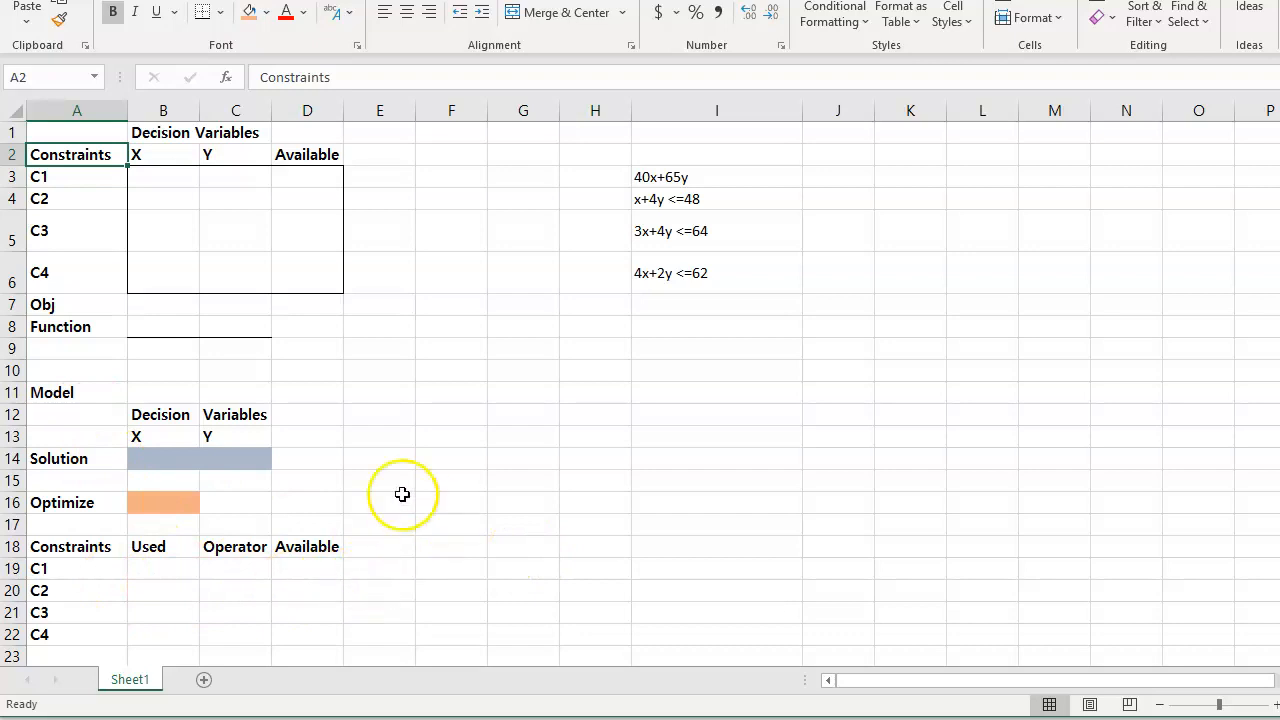
pyautogui.click(155, 177)
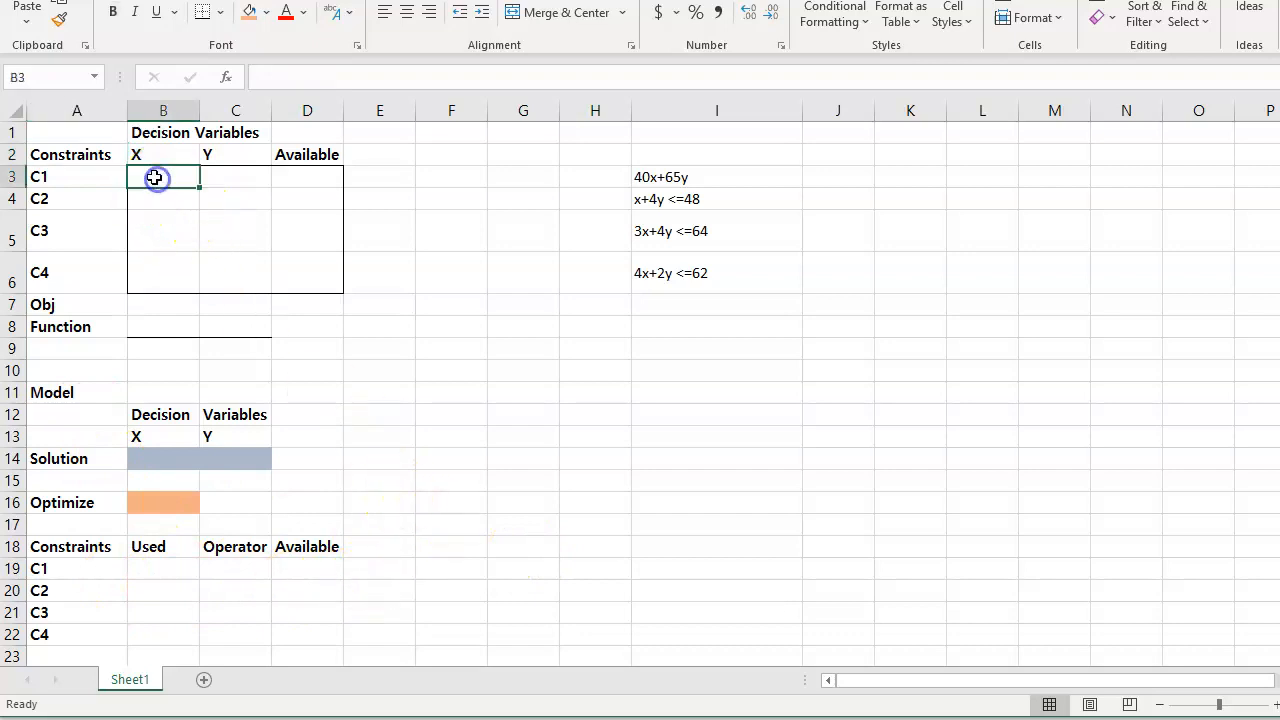
pyautogui.moveTo(150, 175); pyautogui.dragTo(316, 281)
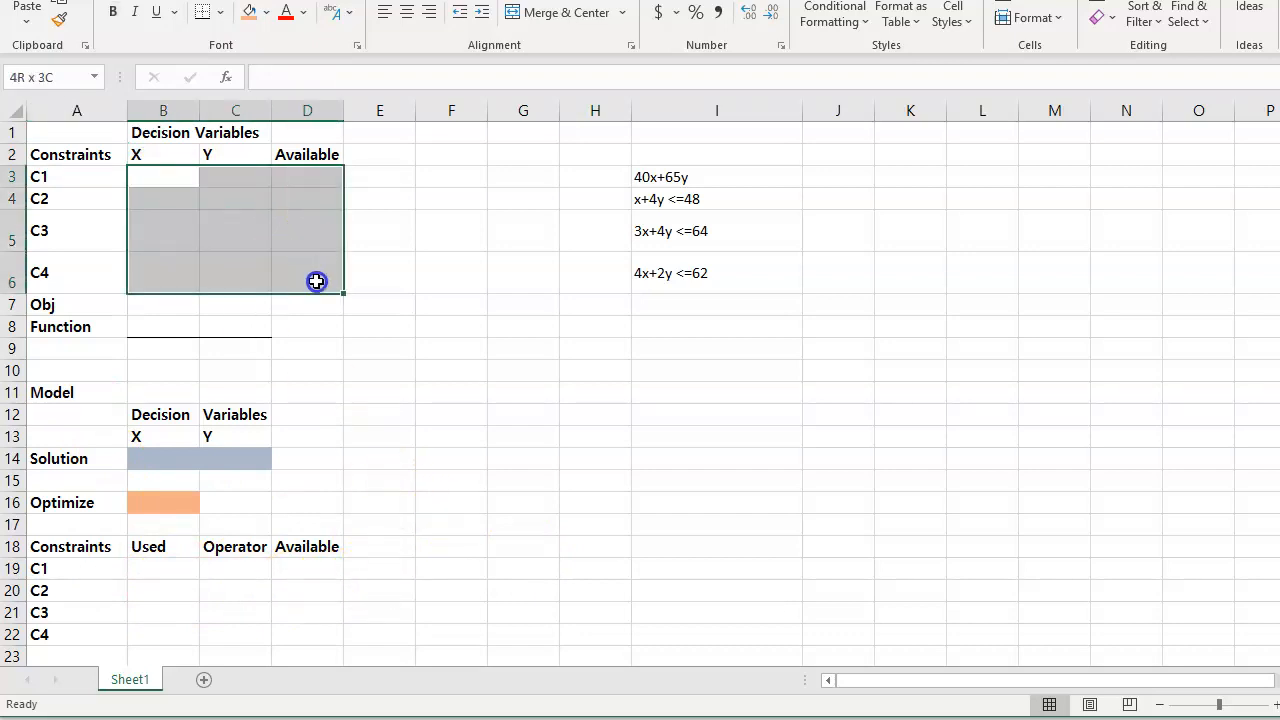
pyautogui.click(220, 16)
pyautogui.click(574, 369)
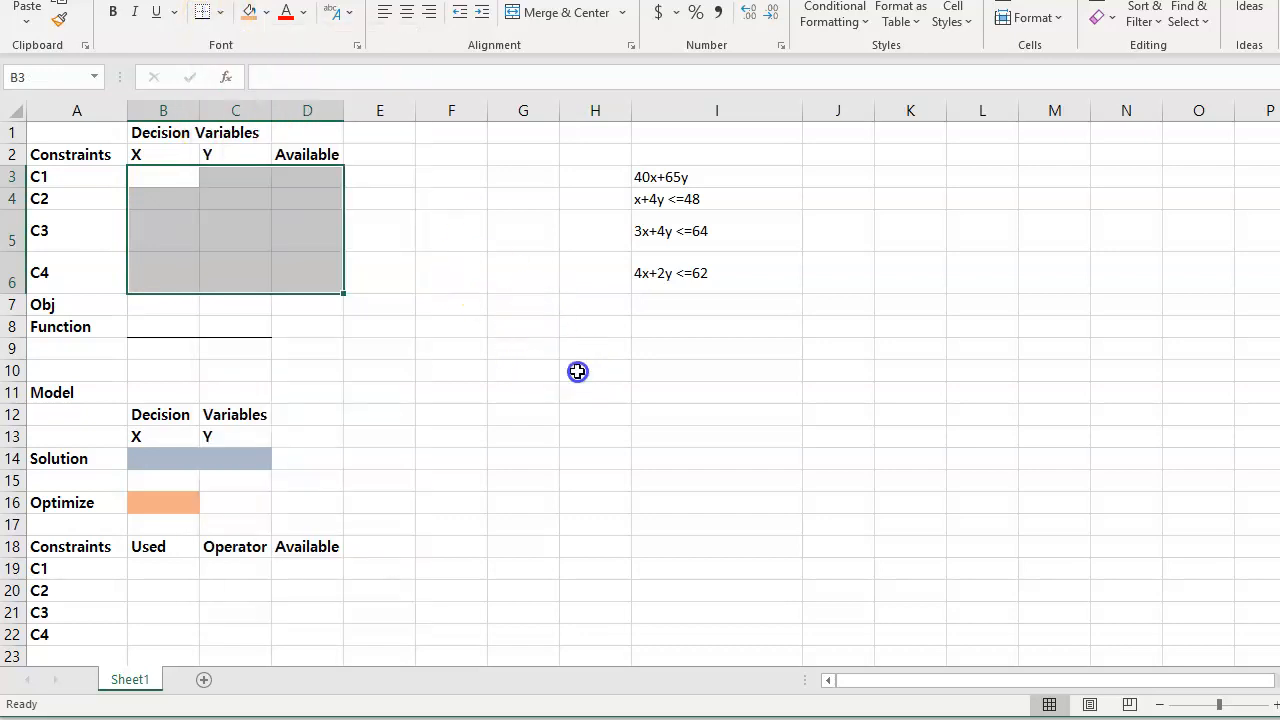
pyautogui.click(208, 236)
pyautogui.click(378, 343)
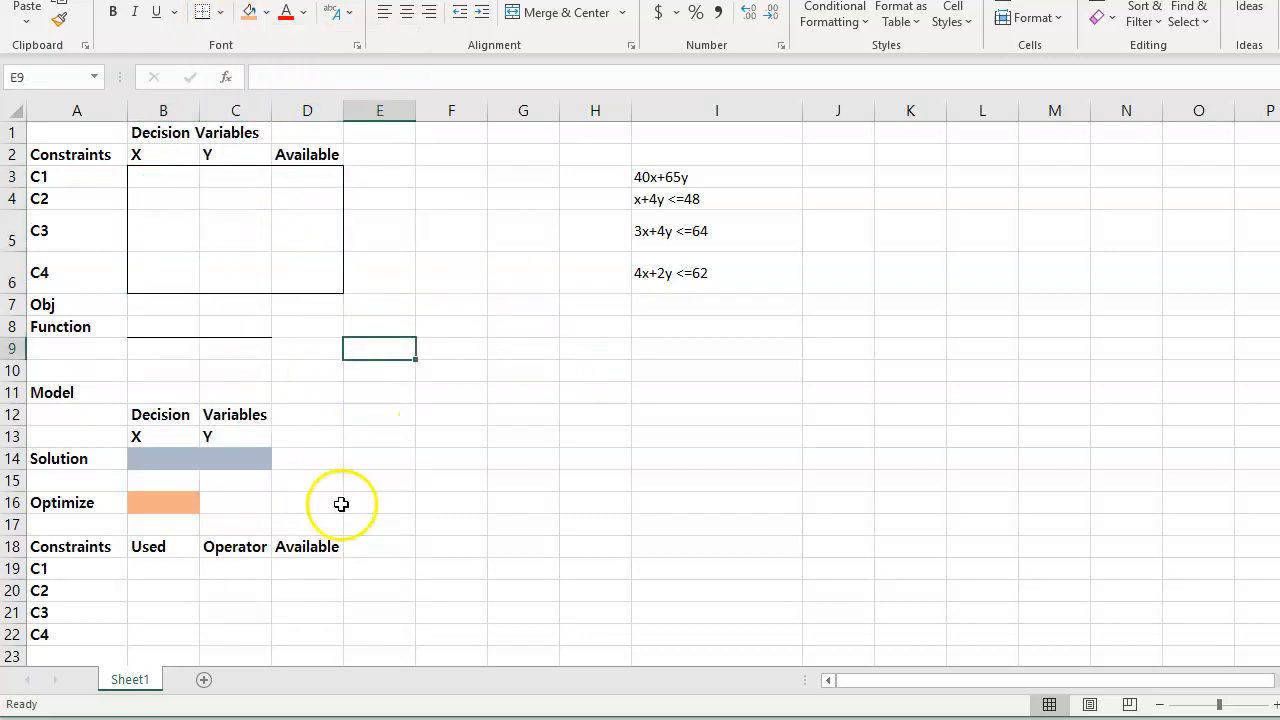
pyautogui.click(80, 368)
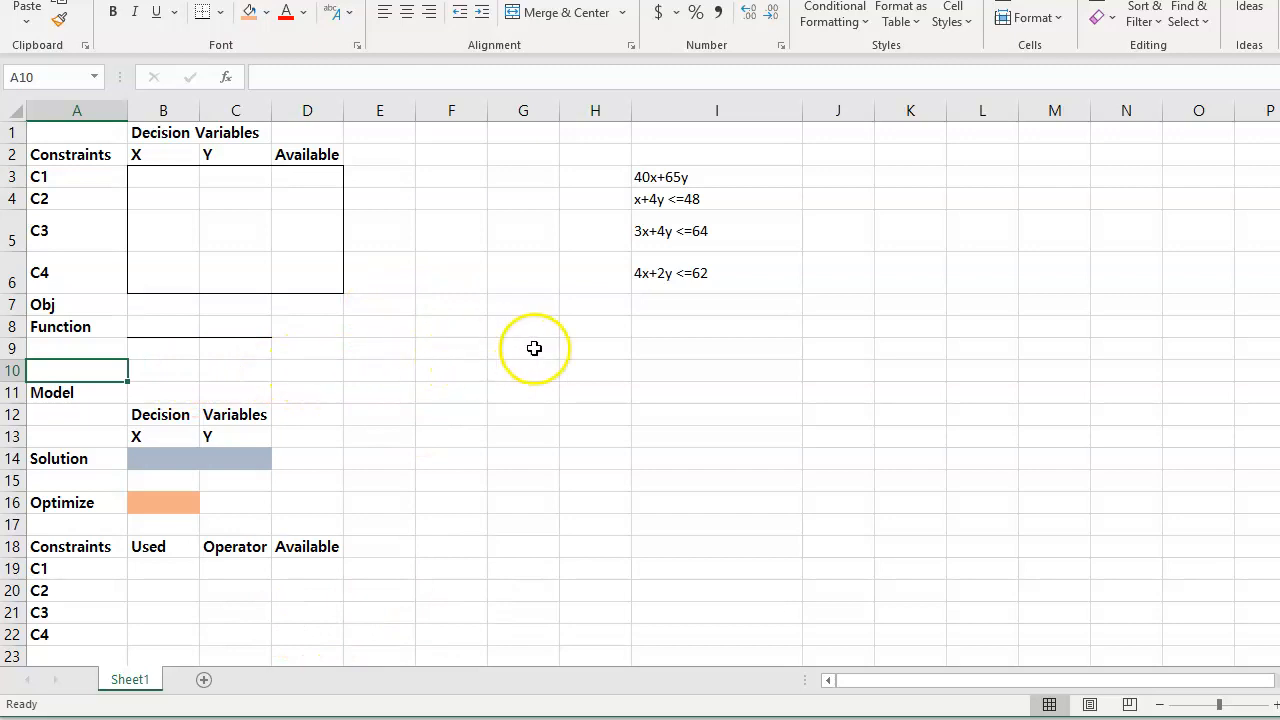
# - Enter the objective function coefficients in the Function row: 40 for X in B8 and 65 for Y in C8
pyautogui.click(678, 329)
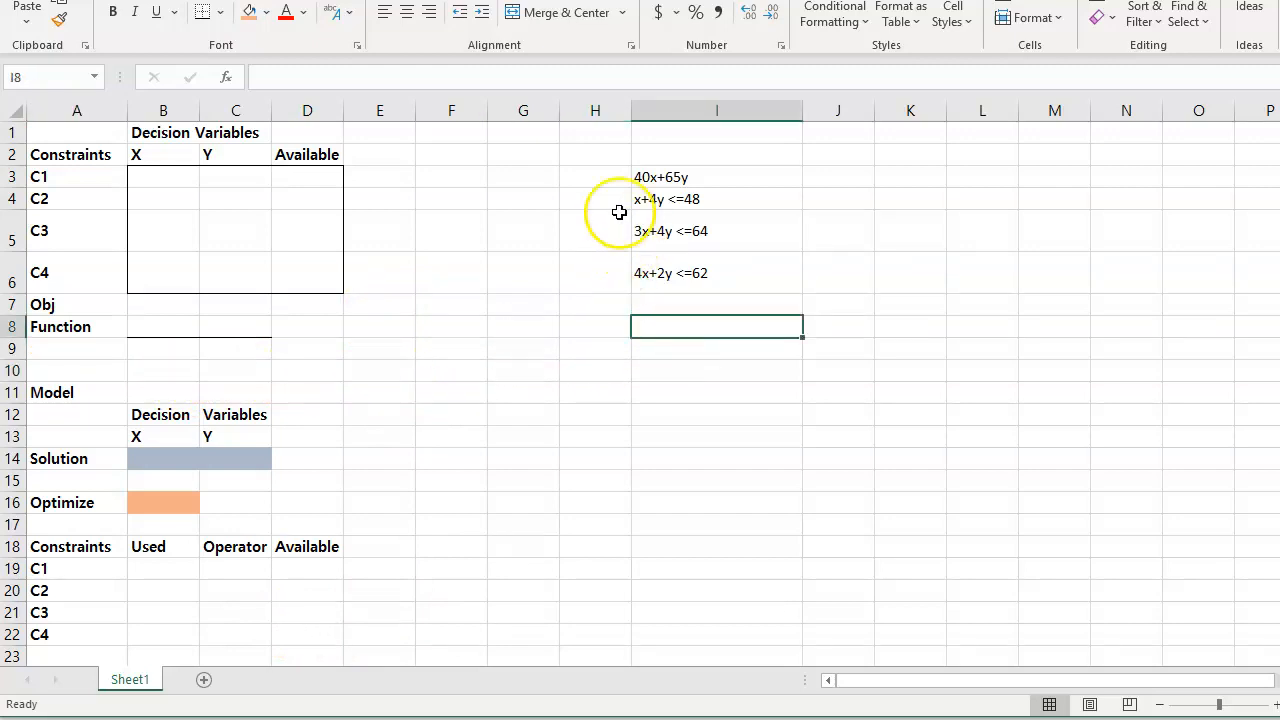
pyautogui.click(640, 178)
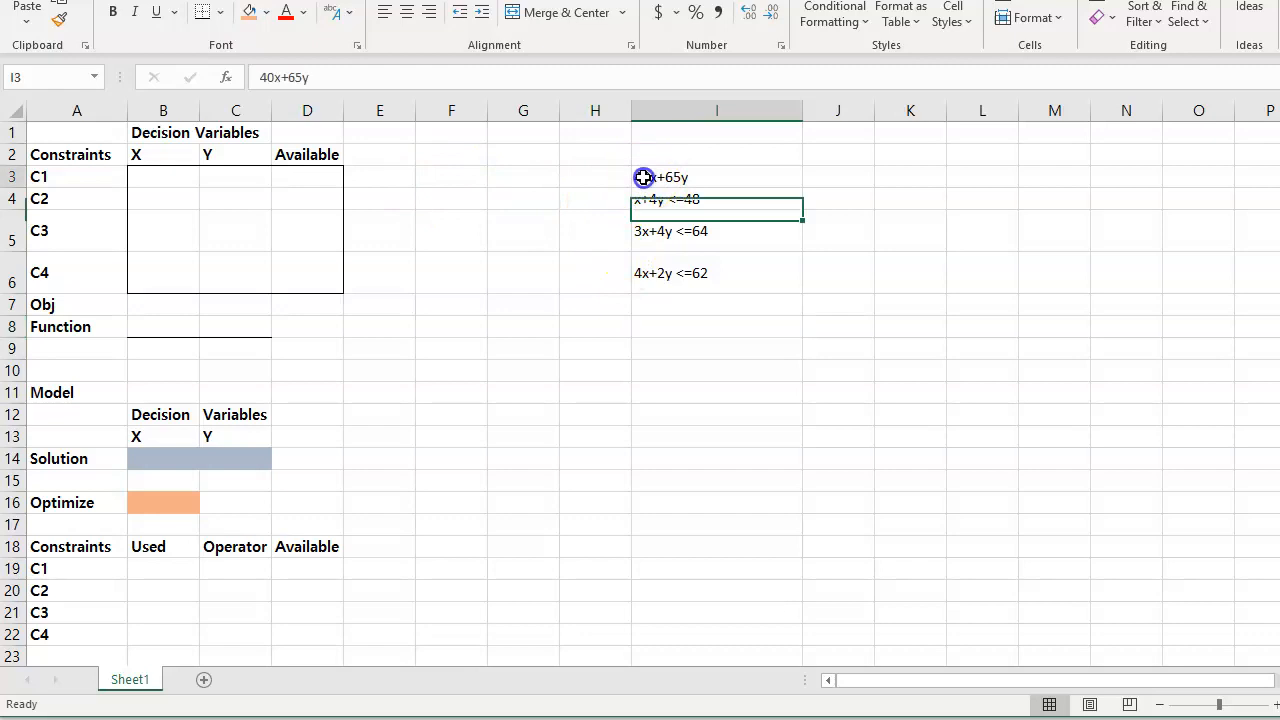
pyautogui.click(70, 306)
pyautogui.click(65, 328)
pyautogui.click(156, 333)
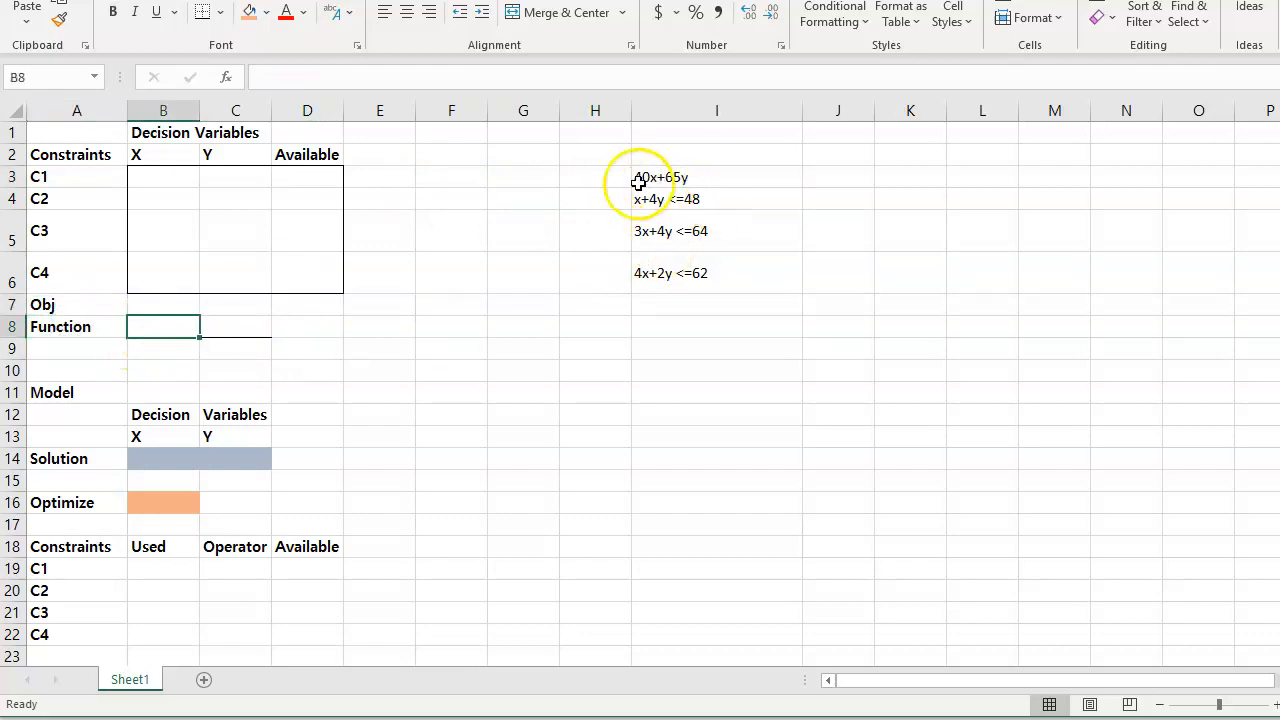
pyautogui.write('4')
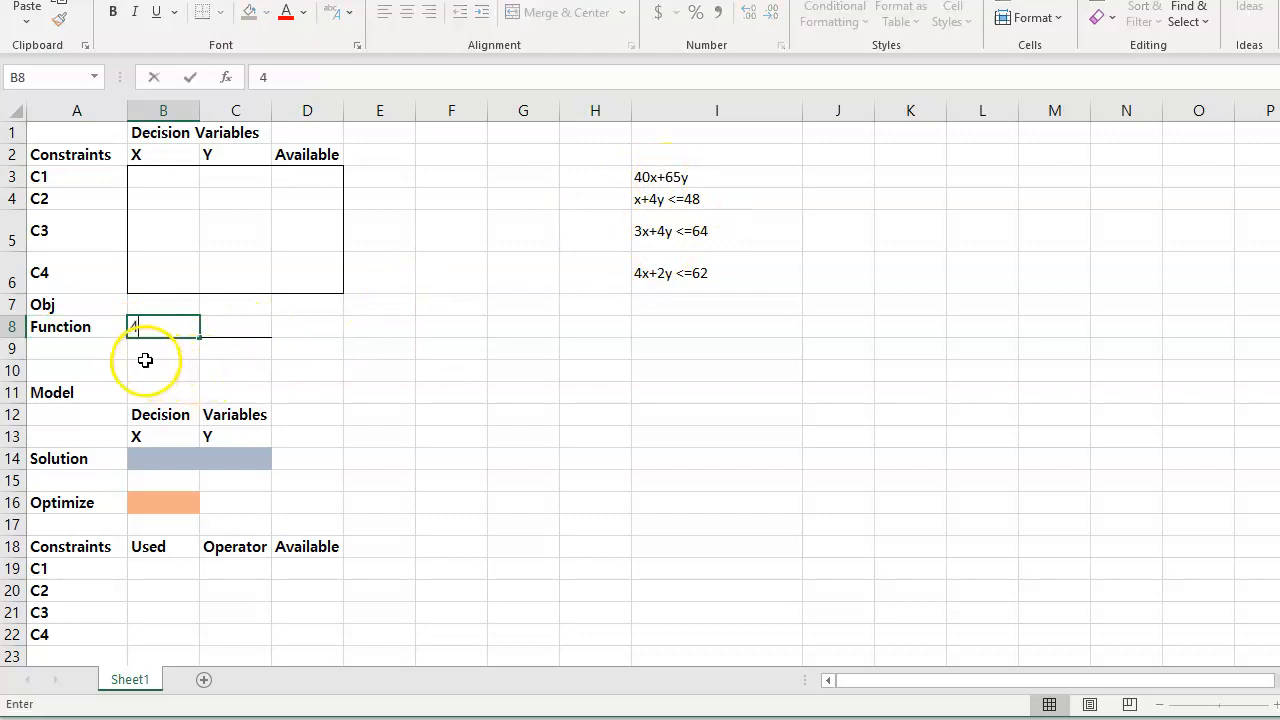
pyautogui.write('0')
pyautogui.click(236, 328)
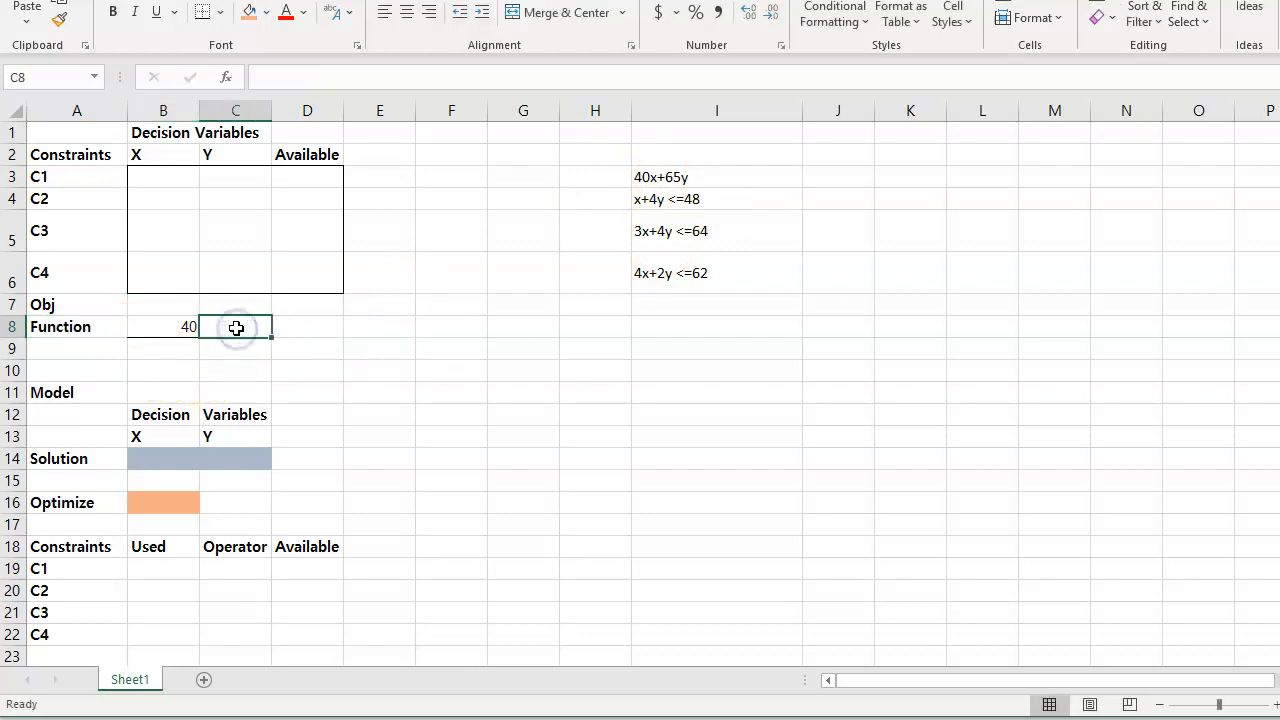
pyautogui.write('65')
pyautogui.click(328, 345)
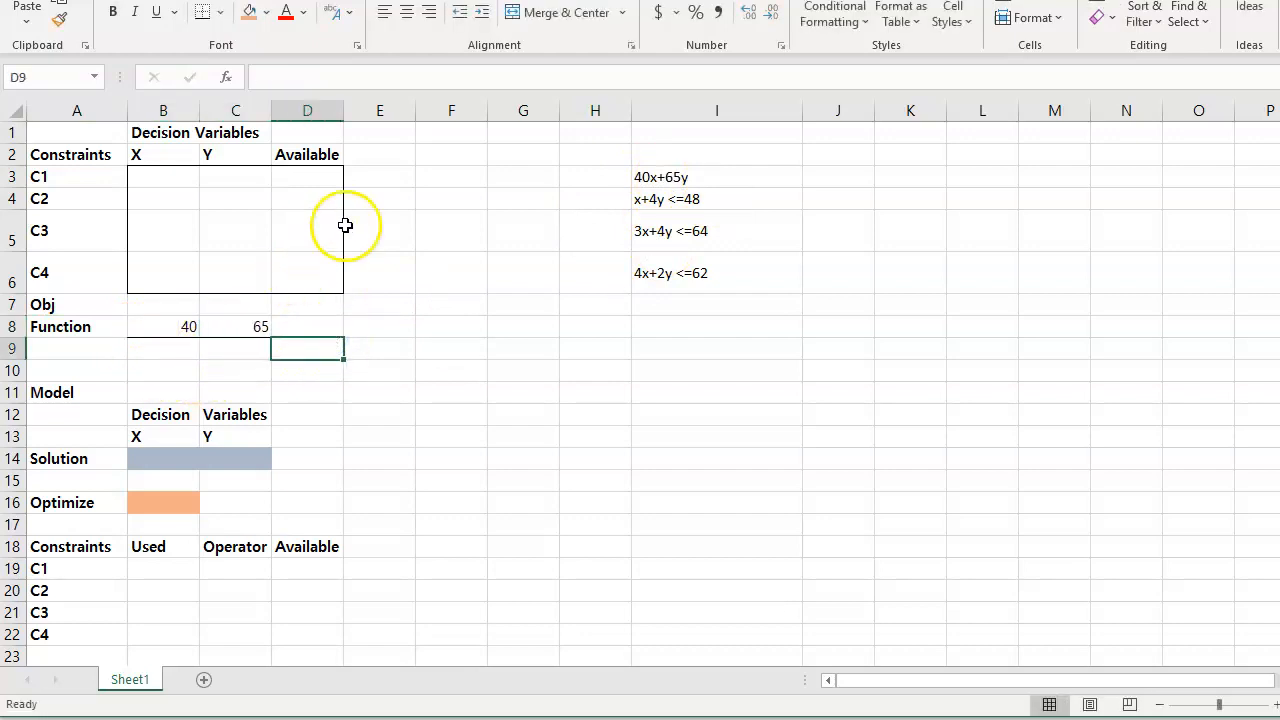
# - Fill constraint row C1 from x+4y <=48: 1 for X, 4 for Y and 48 available
pyautogui.click(642, 201)
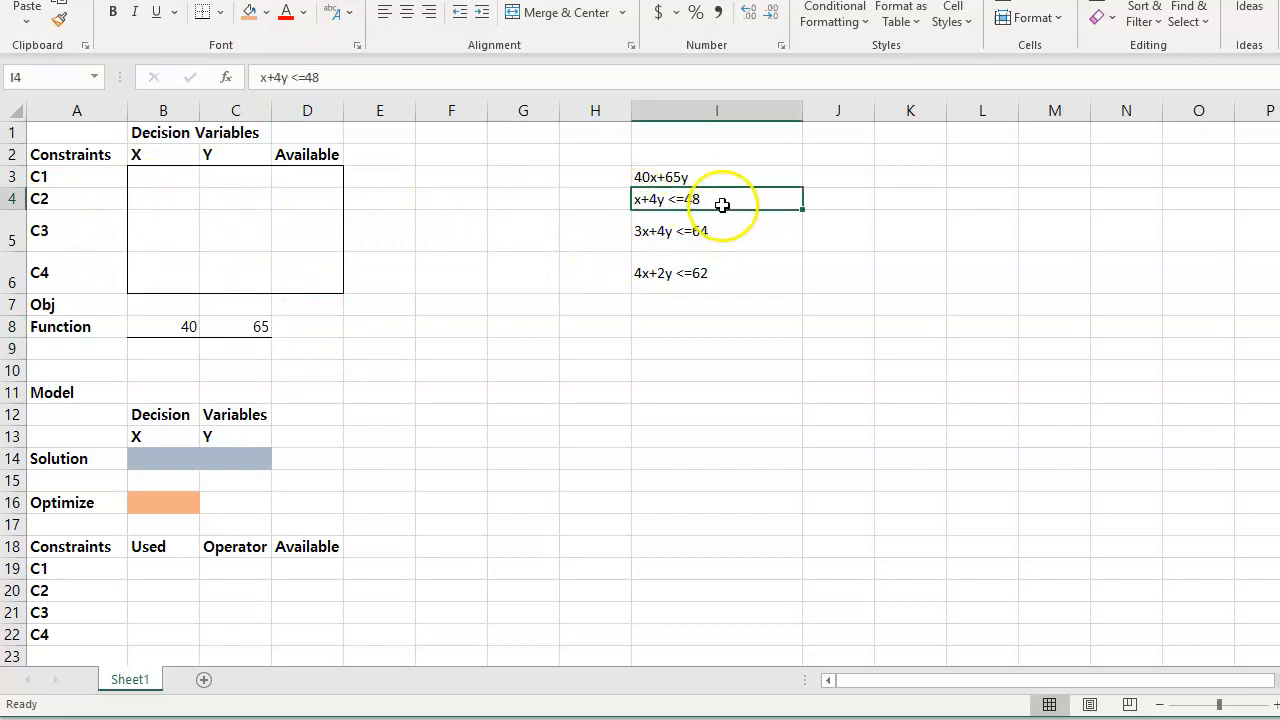
pyautogui.click(158, 180)
pyautogui.write('1')
pyautogui.click(241, 182)
pyautogui.write('4')
pyautogui.click(325, 177)
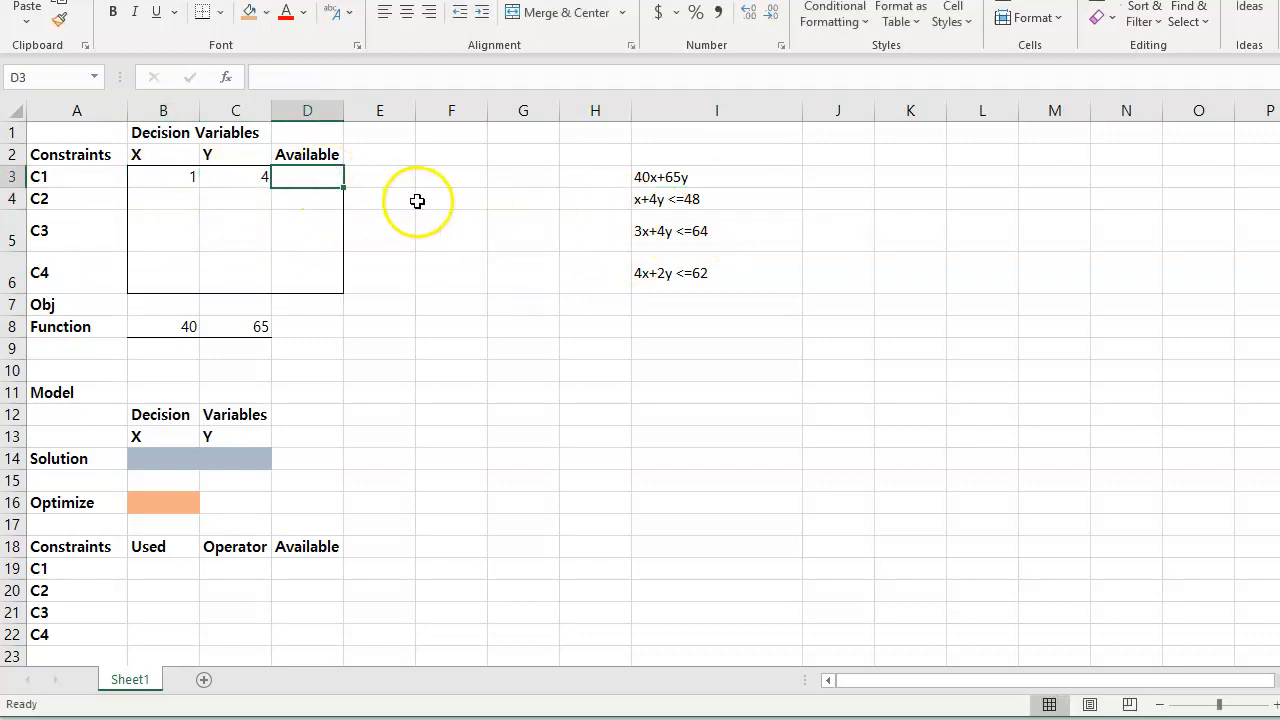
pyautogui.write('48')
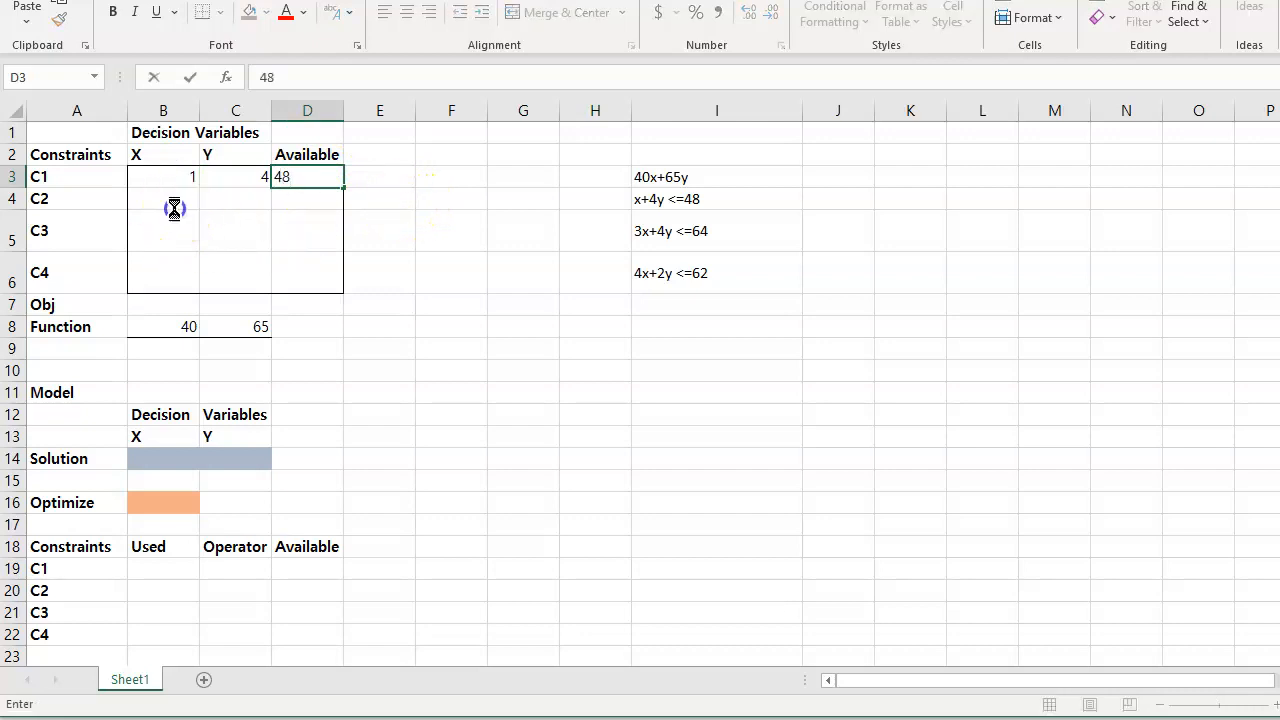
# - Fill constraint row C2 from 3x+4y <=64: 3 for X, 4 for Y and 64 available
pyautogui.click(171, 204)
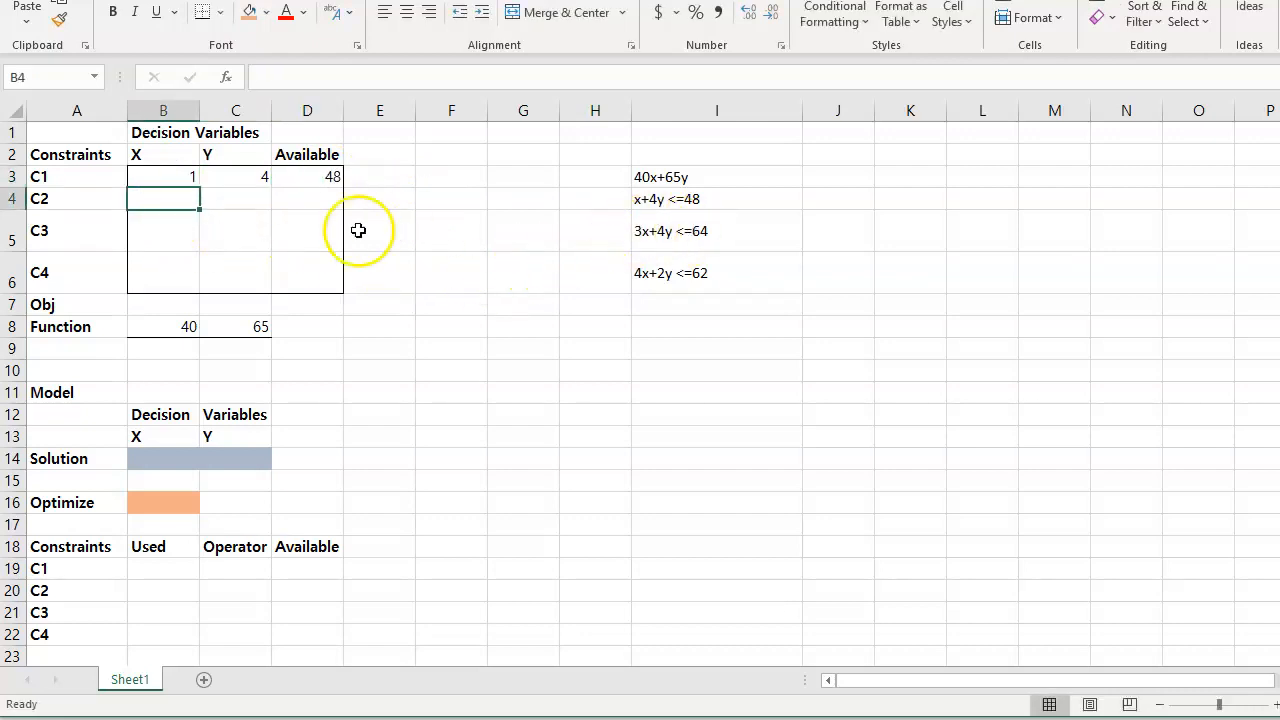
pyautogui.write('3')
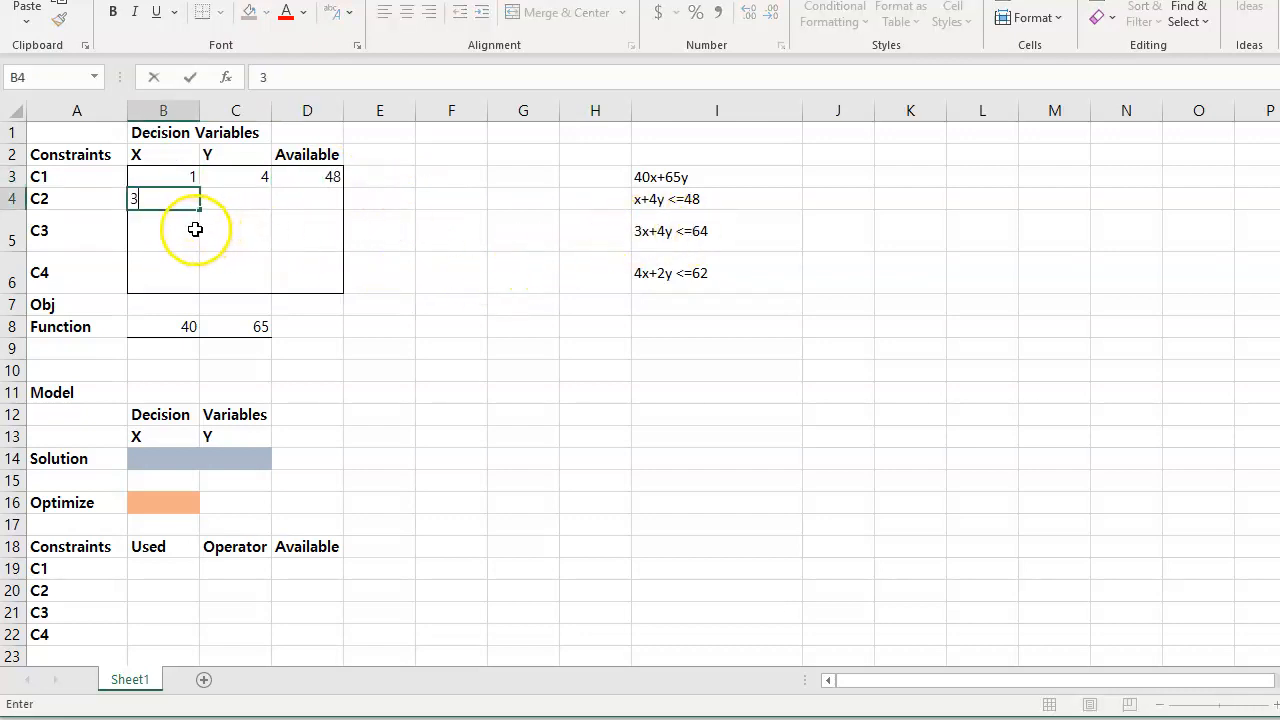
pyautogui.click(268, 198)
pyautogui.write('4')
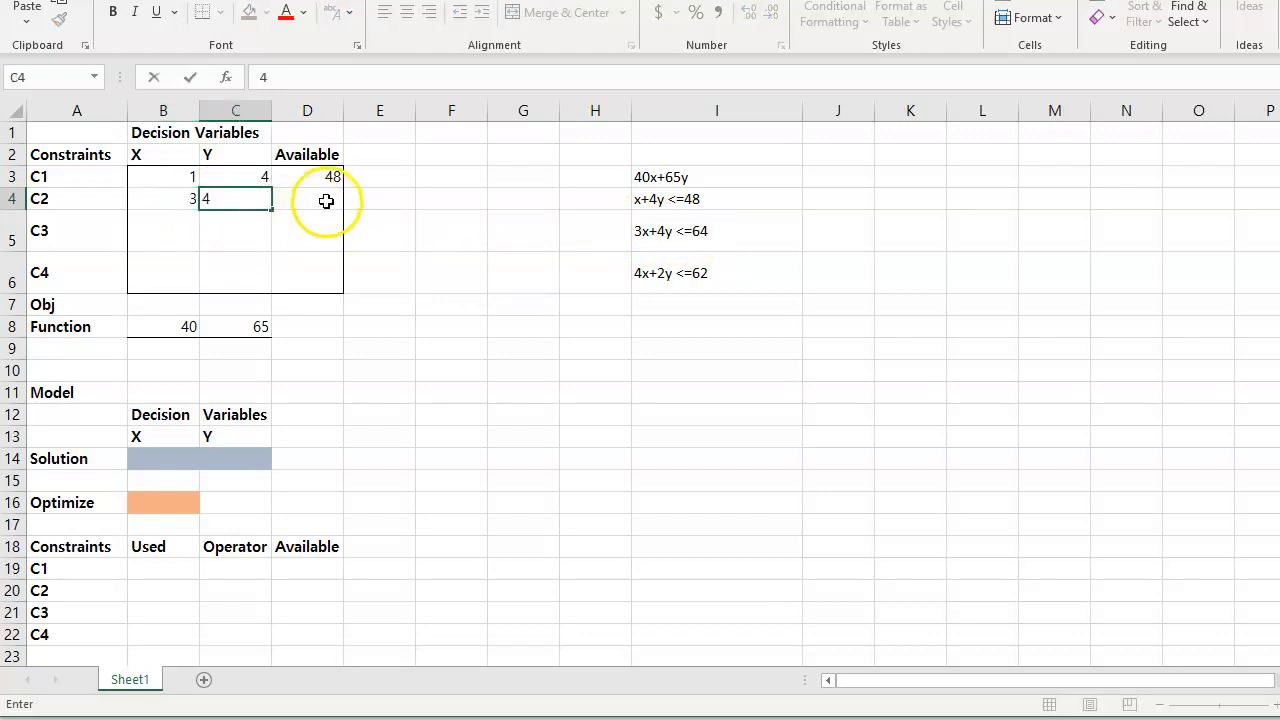
pyautogui.click(322, 204)
pyautogui.write('64')
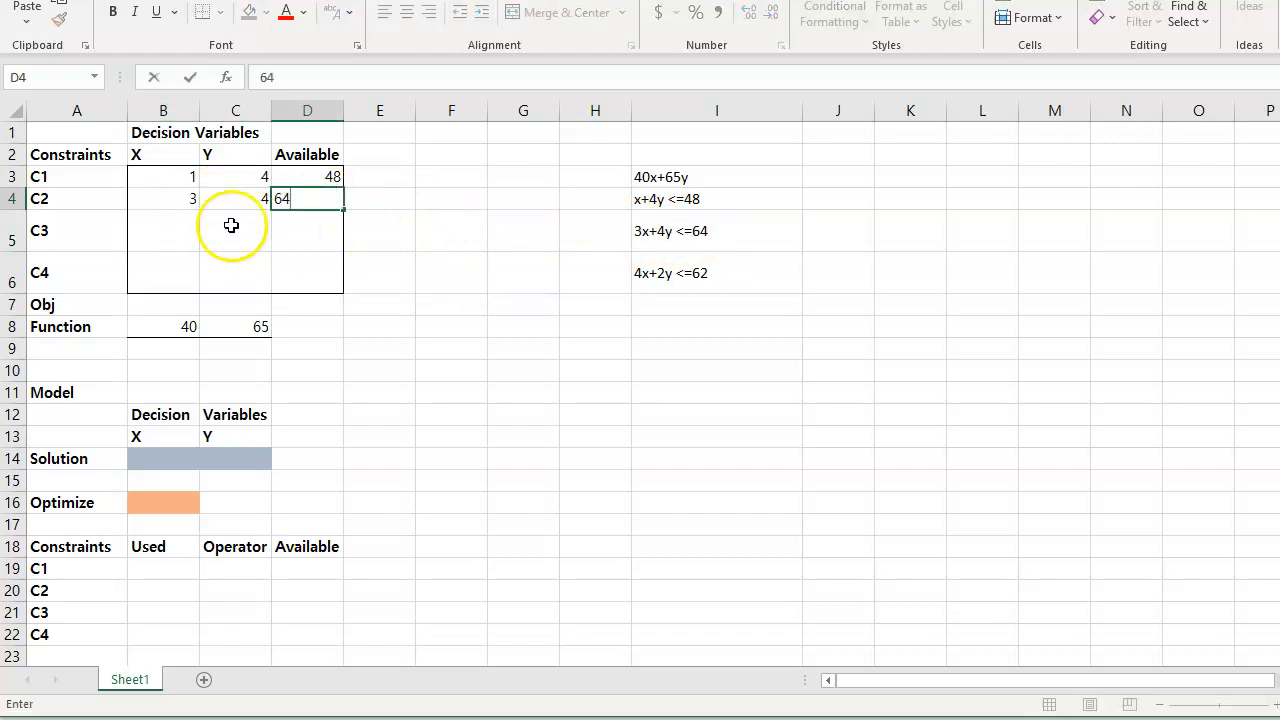
# - Fill constraint row C3 with 4 for X, 2 for Y and 62 available, and reduce the heights of rows 5 and 6
pyautogui.click(180, 231)
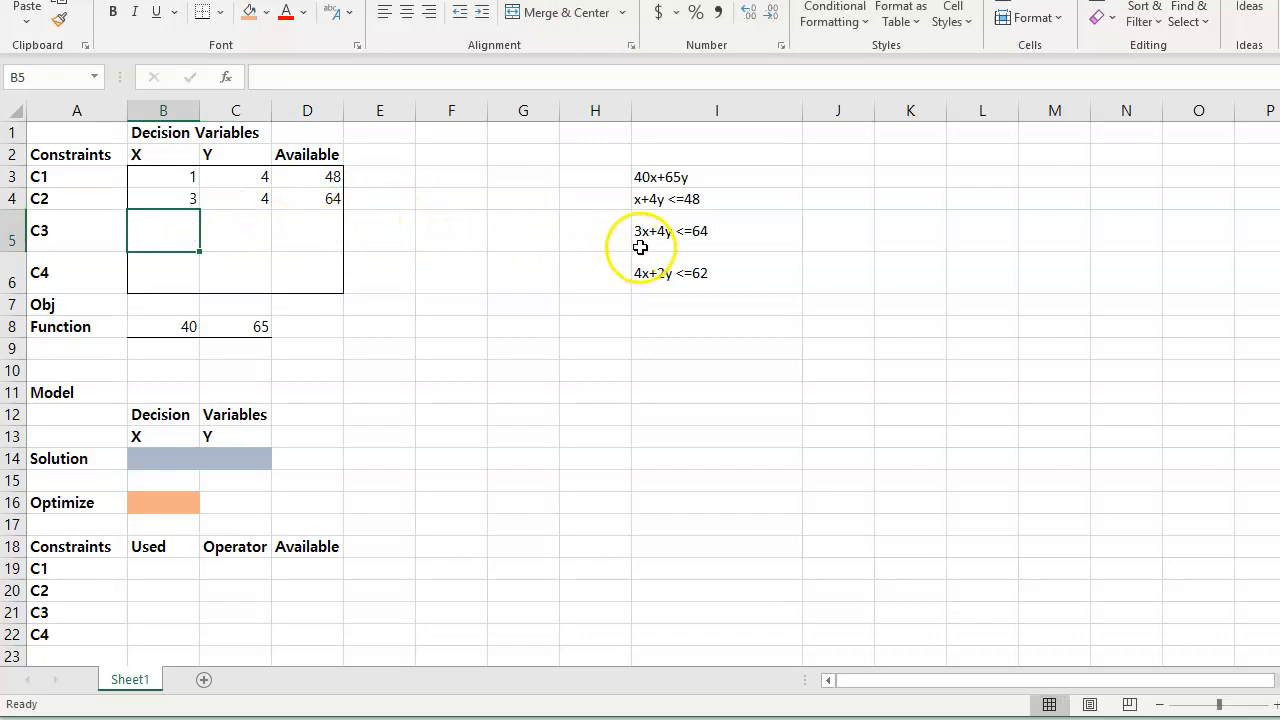
pyautogui.moveTo(18, 246); pyautogui.dragTo(11, 236)
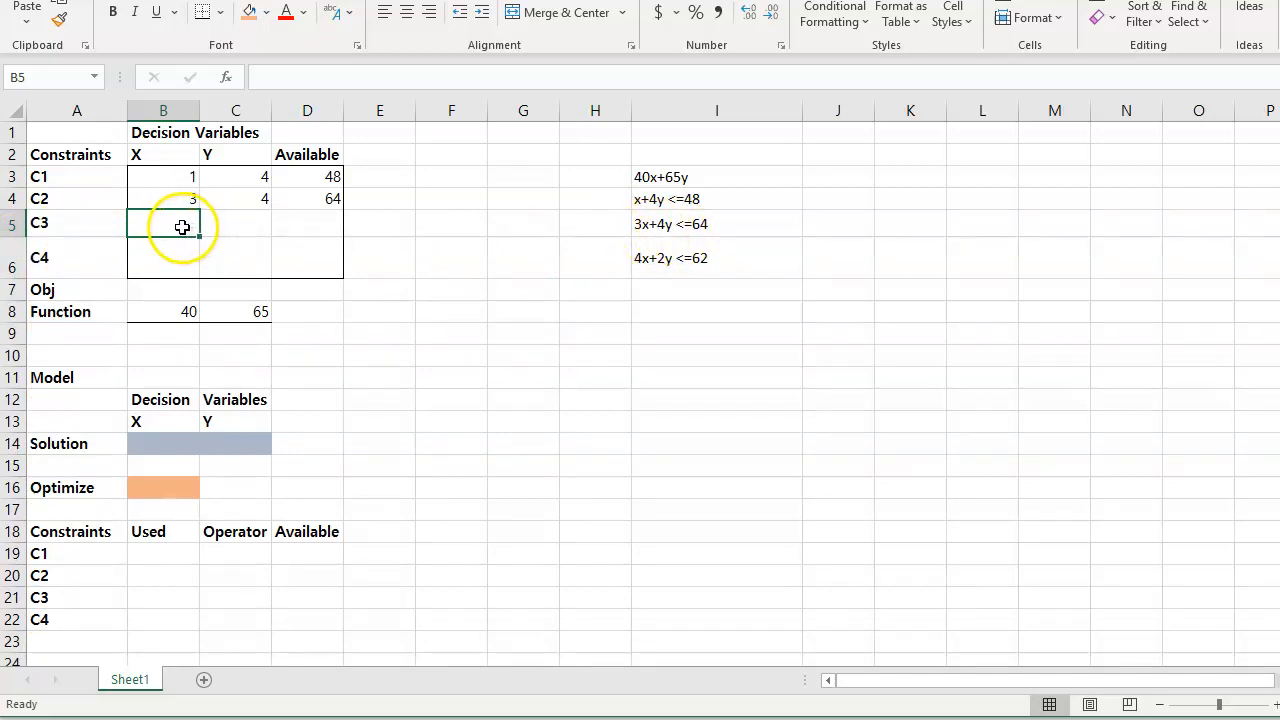
pyautogui.click(657, 261)
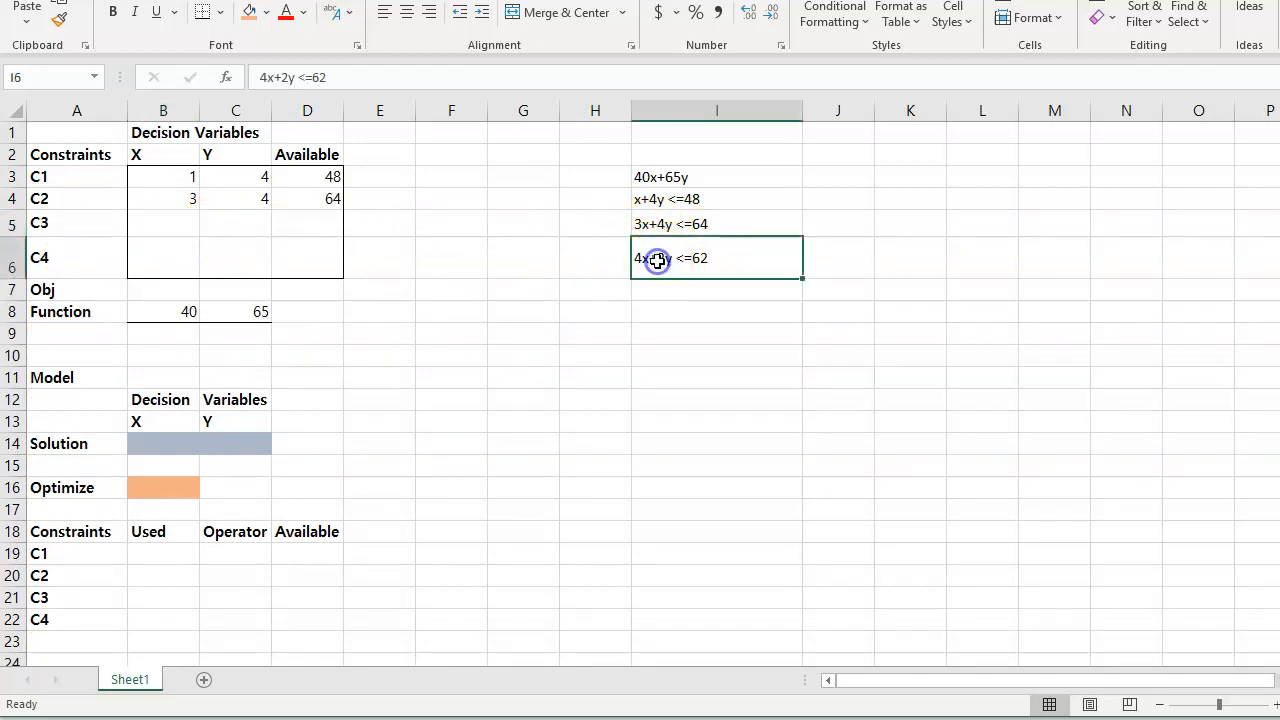
pyautogui.click(174, 224)
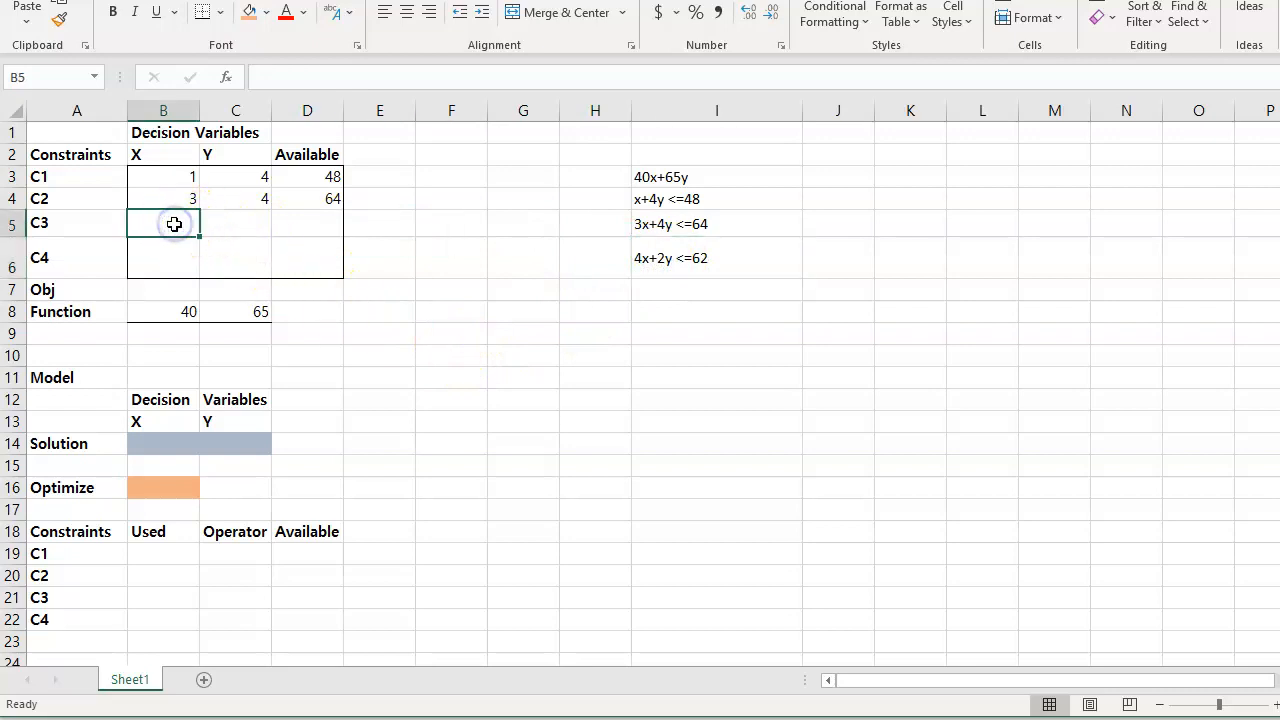
pyautogui.click(255, 227)
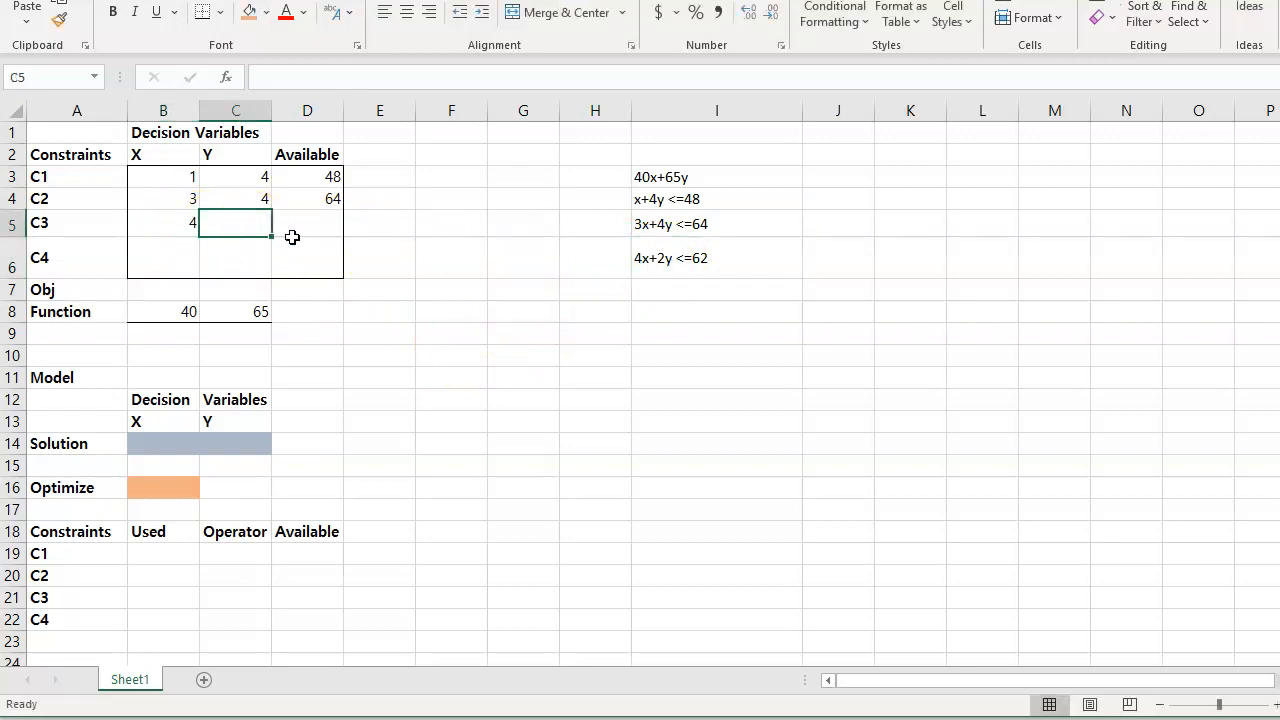
pyautogui.write('2')
pyautogui.click(325, 225)
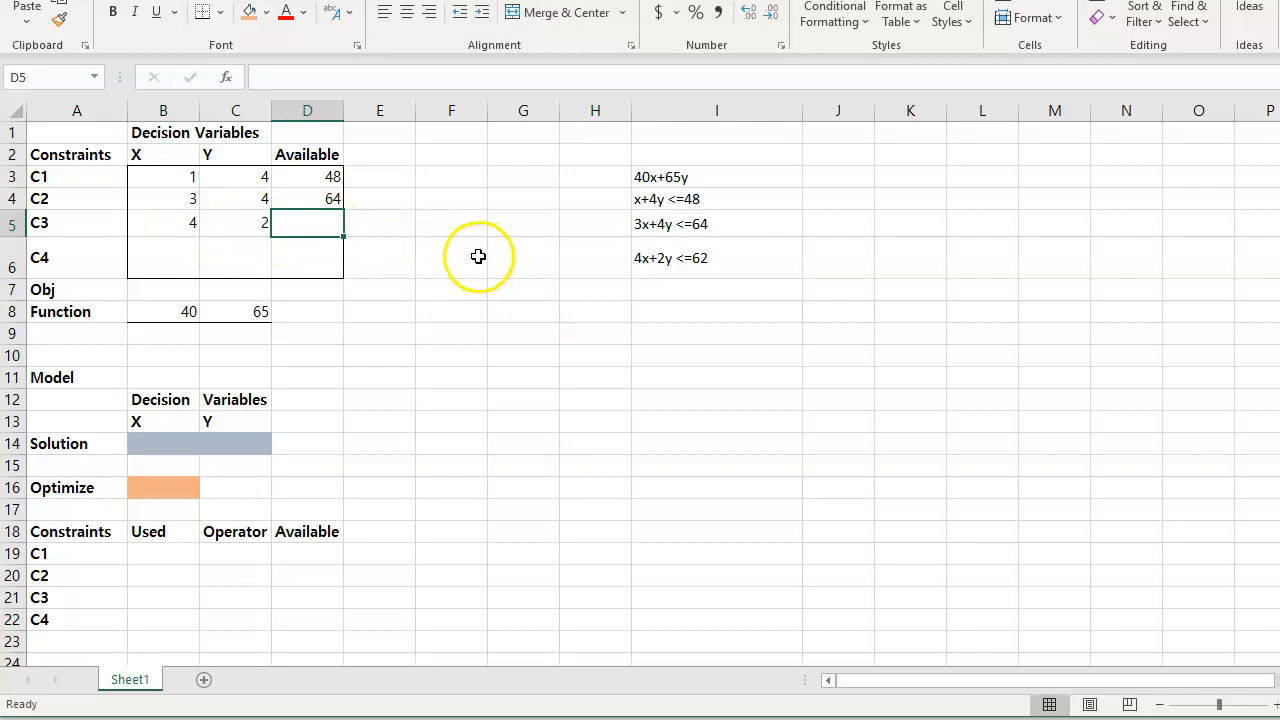
pyautogui.write('62')
pyautogui.click(466, 257)
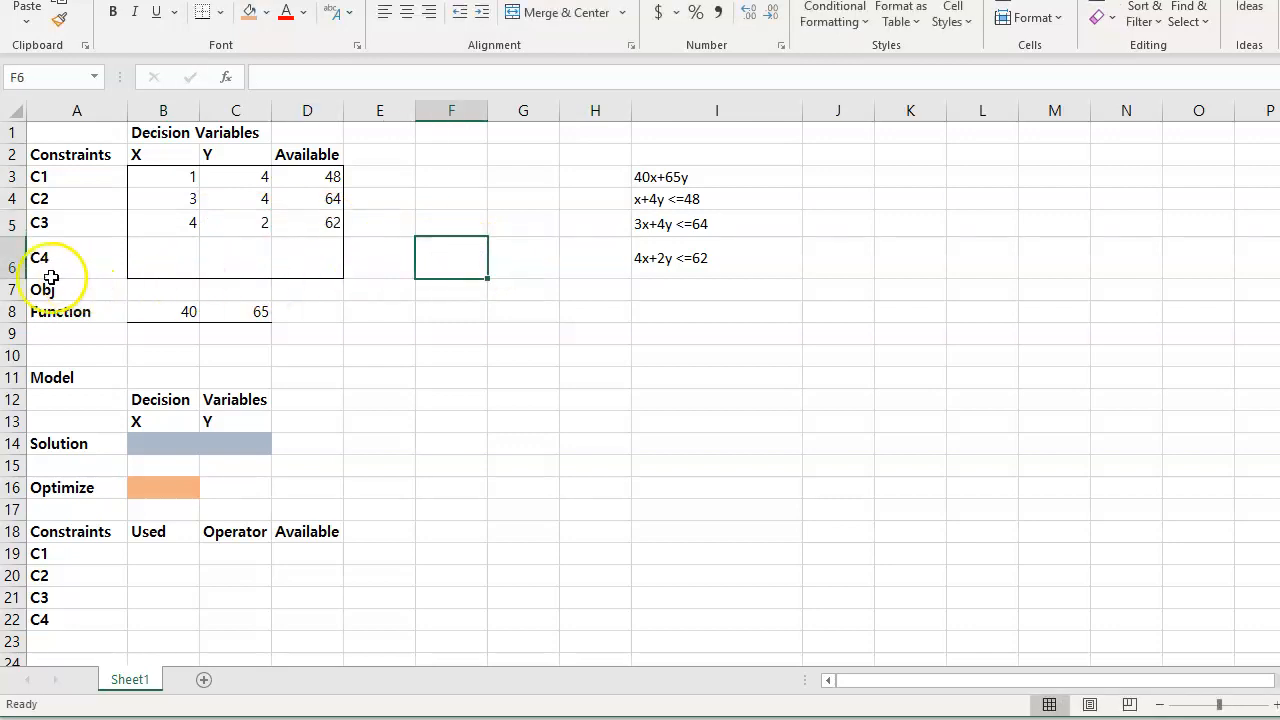
pyautogui.moveTo(12, 273); pyautogui.dragTo(12, 265)
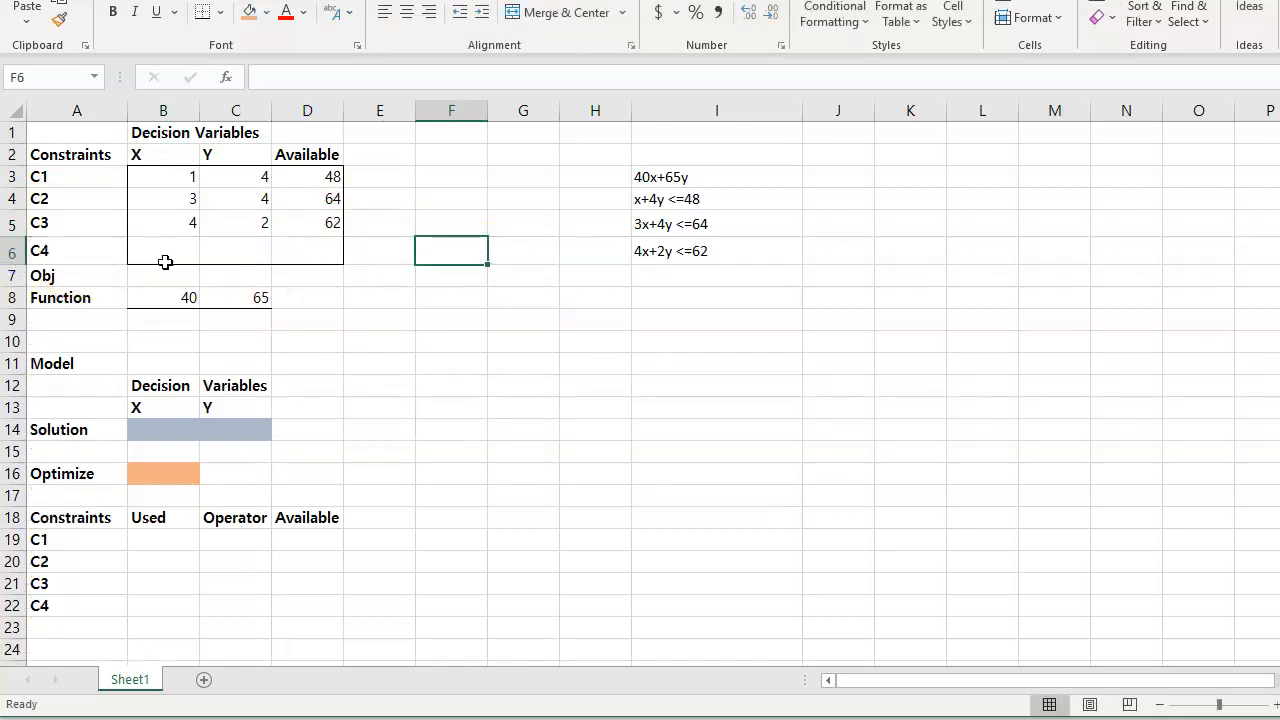
# - Delete the objective function and constraint notes in I3:I6
pyautogui.moveTo(645, 177); pyautogui.dragTo(654, 254)
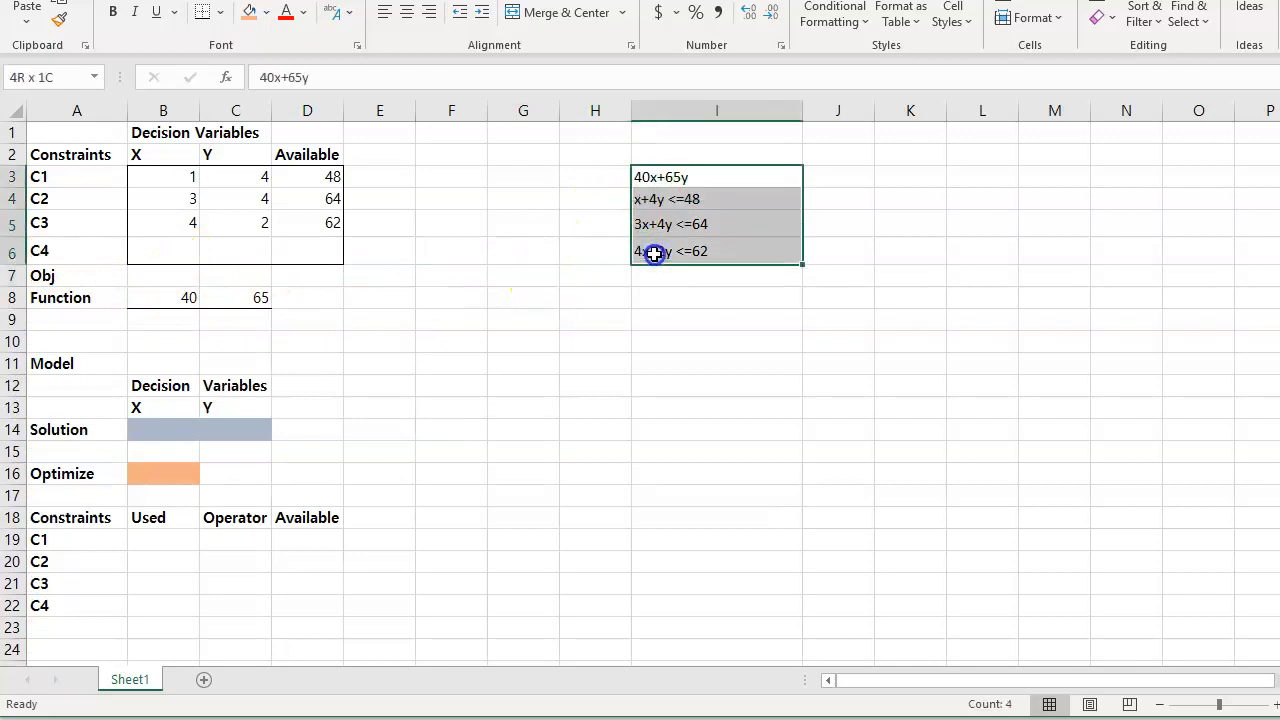
pyautogui.press('Delete')
pyautogui.click(600, 323)
pyautogui.click(437, 358)
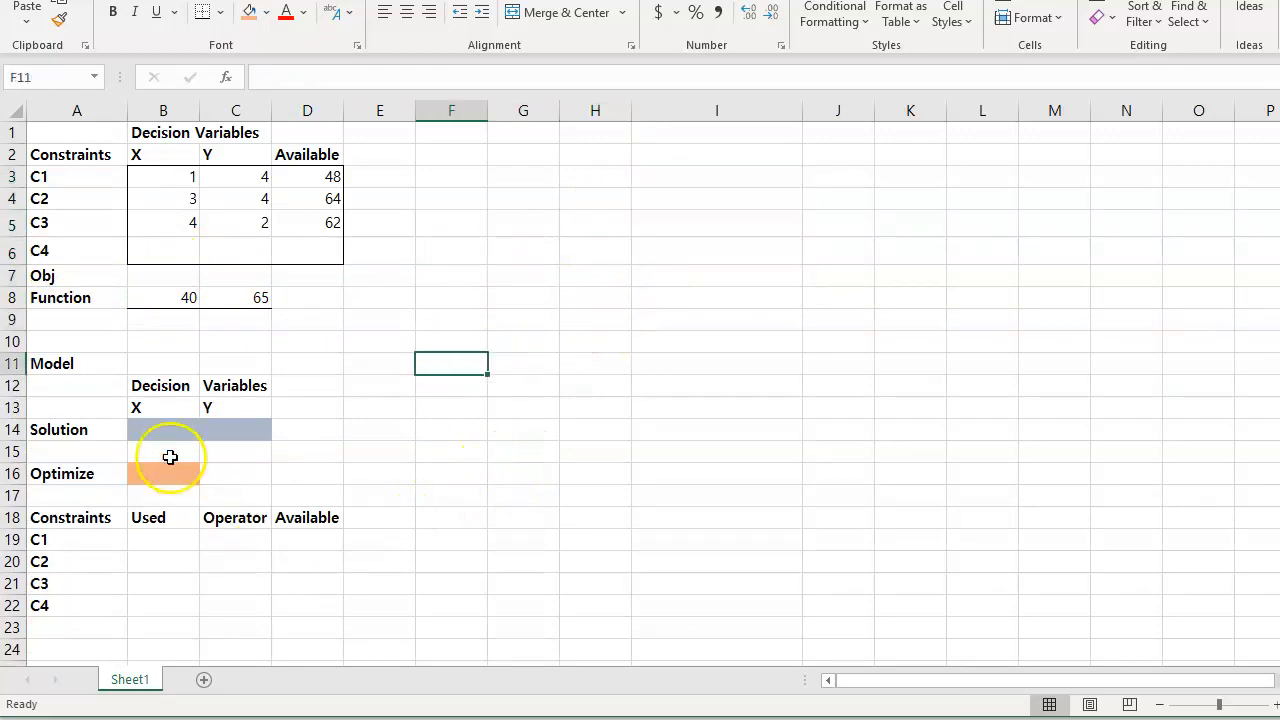
# - Enter 0 as the starting value for both X and Y in the Solution row, cells B14 and C14
pyautogui.click(161, 435)
pyautogui.click(236, 435)
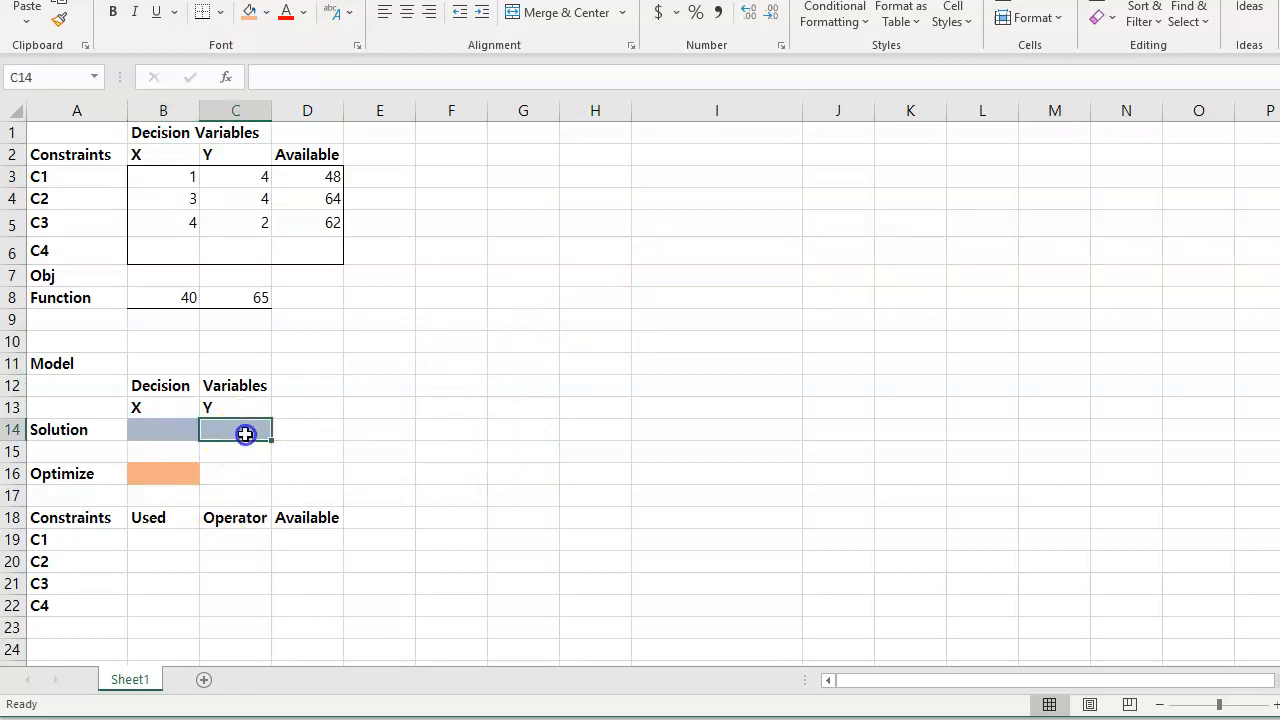
pyautogui.click(164, 433)
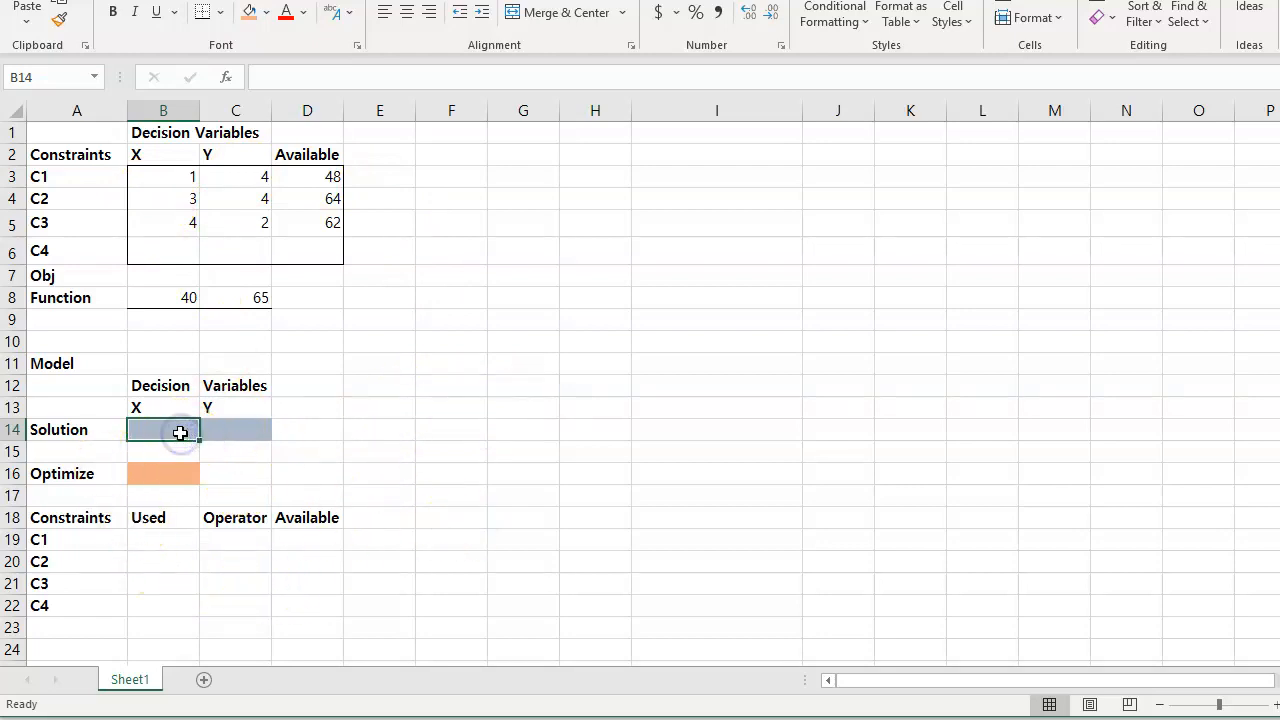
pyautogui.write('0')
pyautogui.press('Tab')
pyautogui.write('0')
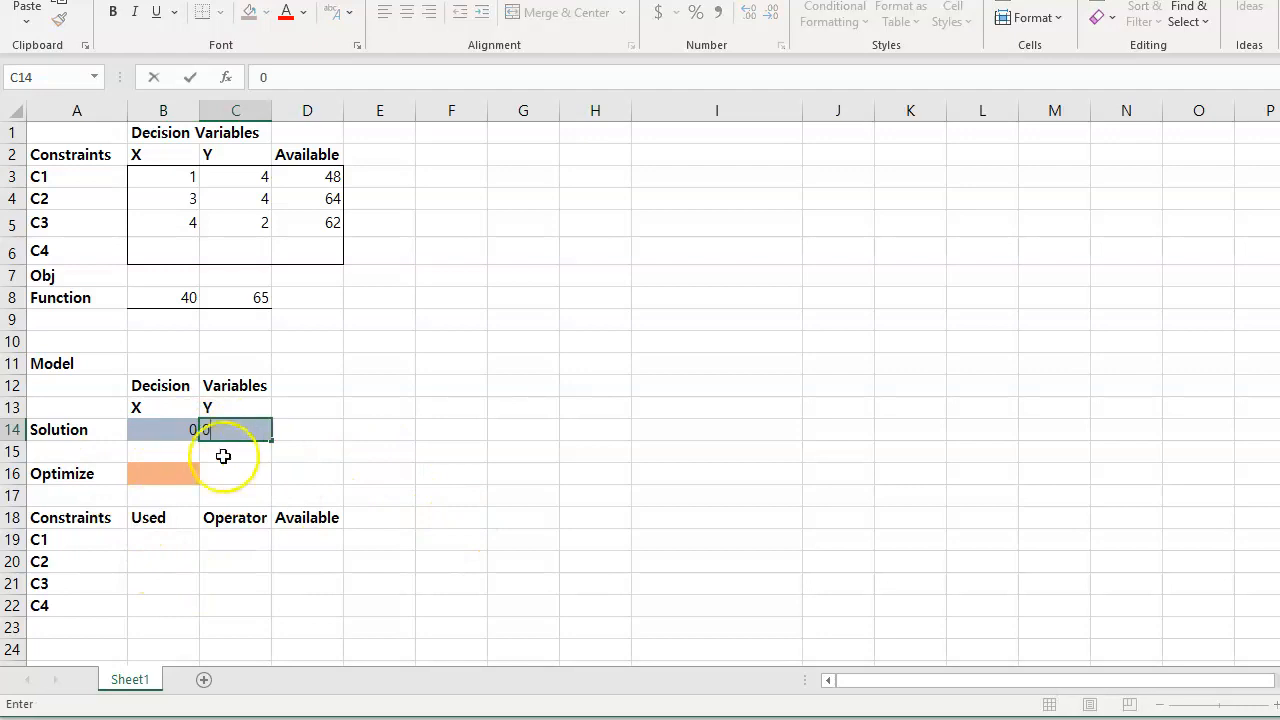
pyautogui.click(160, 477)
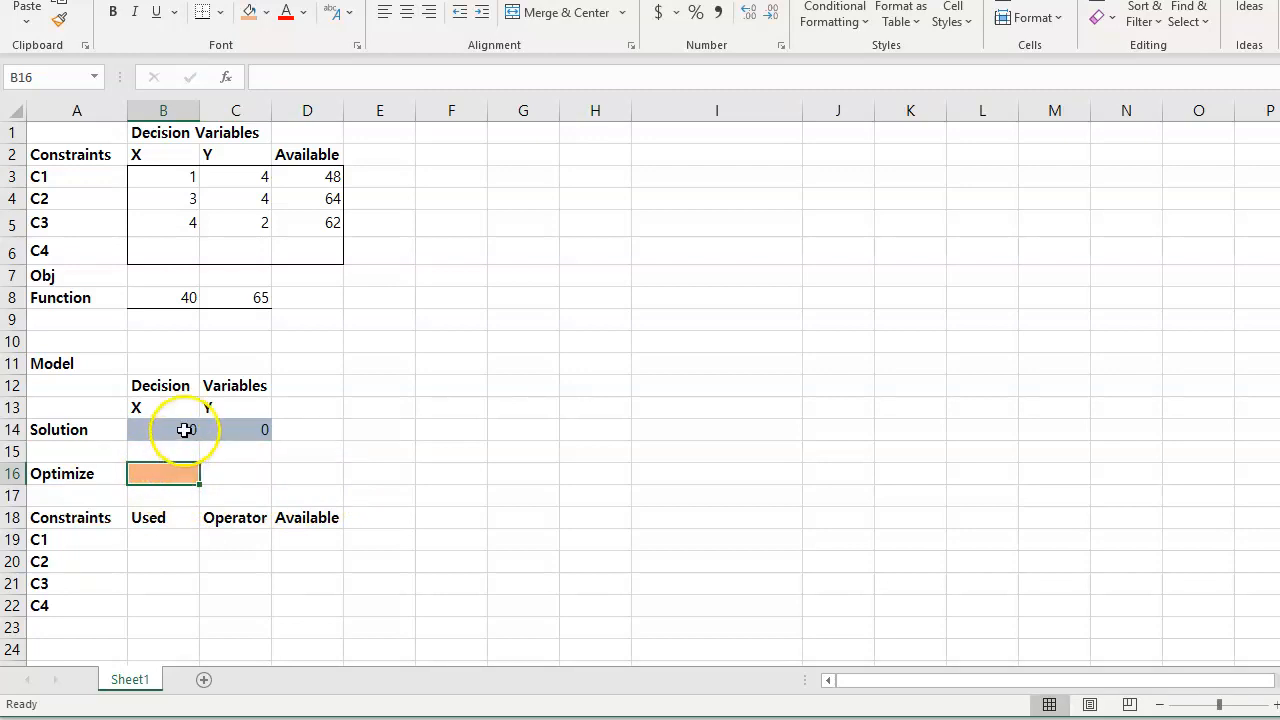
pyautogui.click(186, 428)
pyautogui.click(178, 296)
pyautogui.click(259, 429)
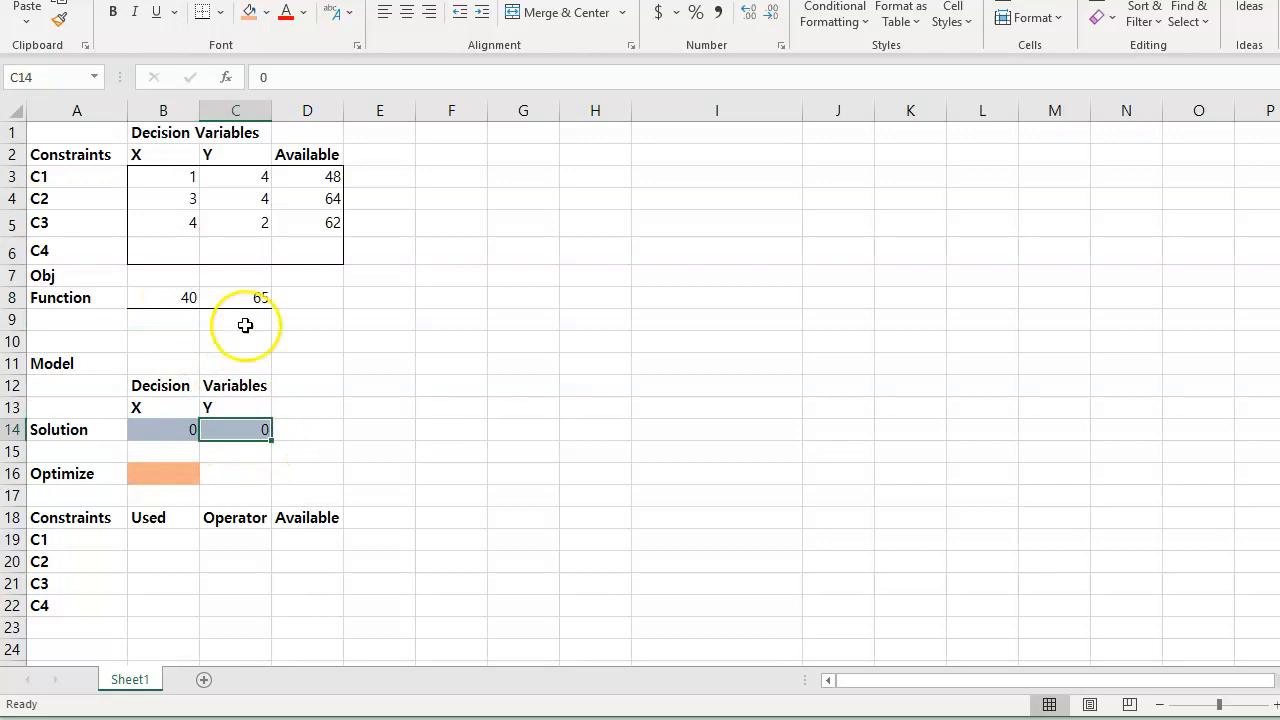
pyautogui.click(250, 297)
pyautogui.click(164, 476)
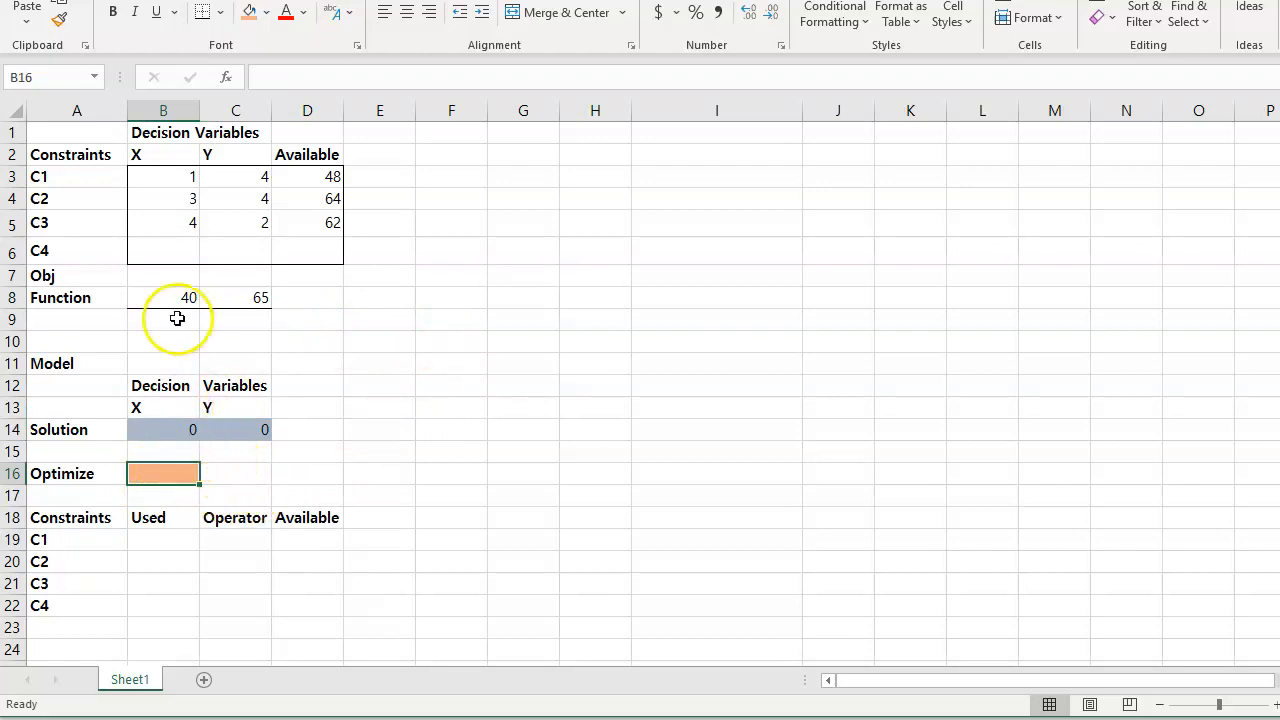
pyautogui.click(261, 77)
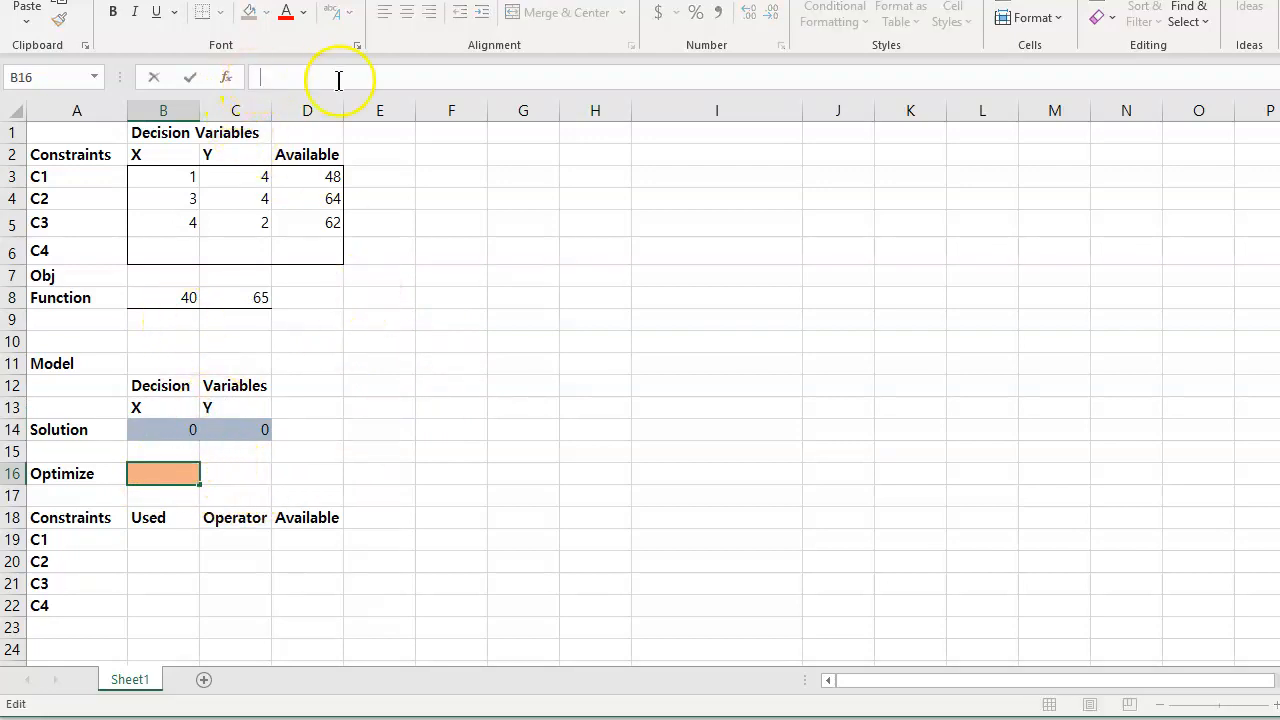
pyautogui.click(113, 475)
pyautogui.click(145, 474)
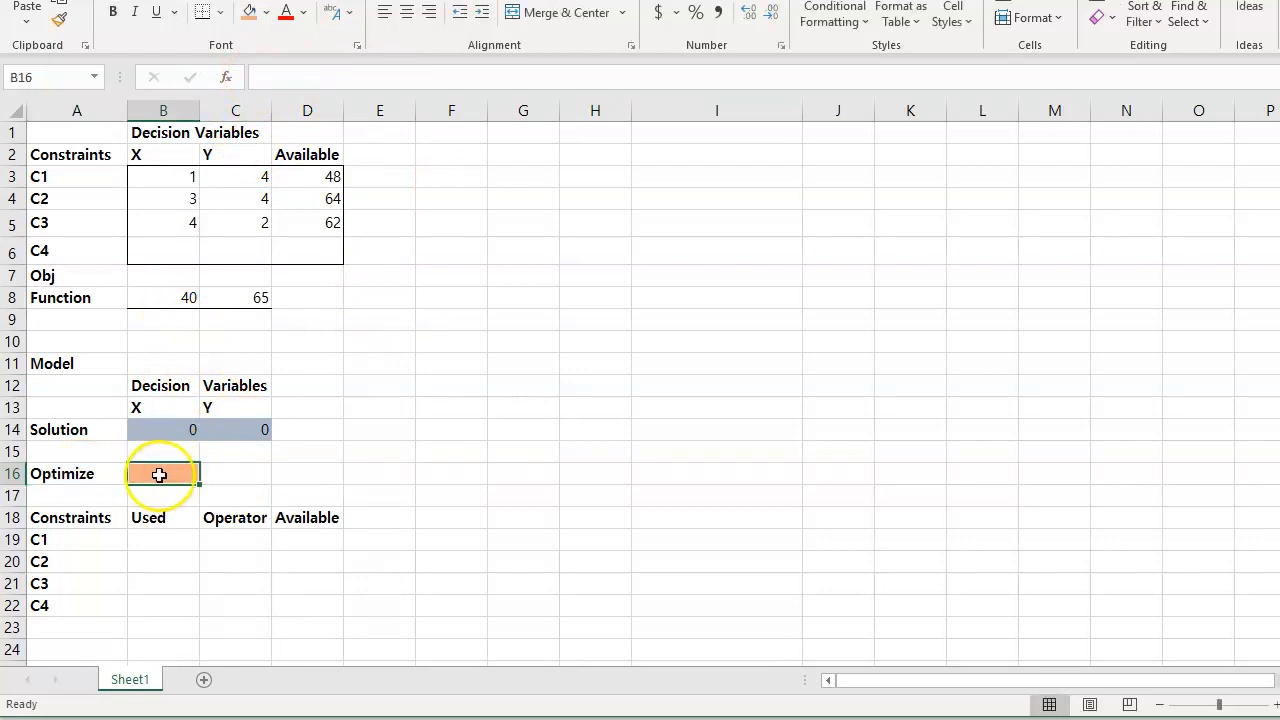
pyautogui.click(269, 81)
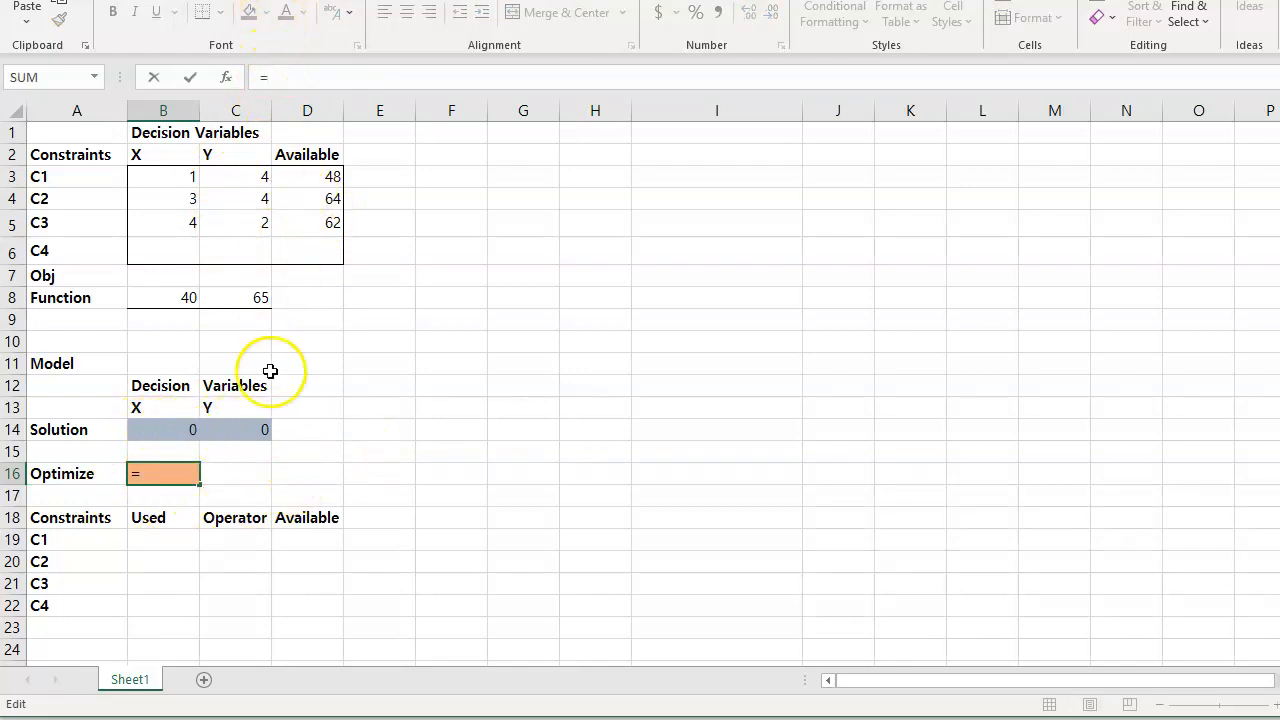
pyautogui.click(255, 476)
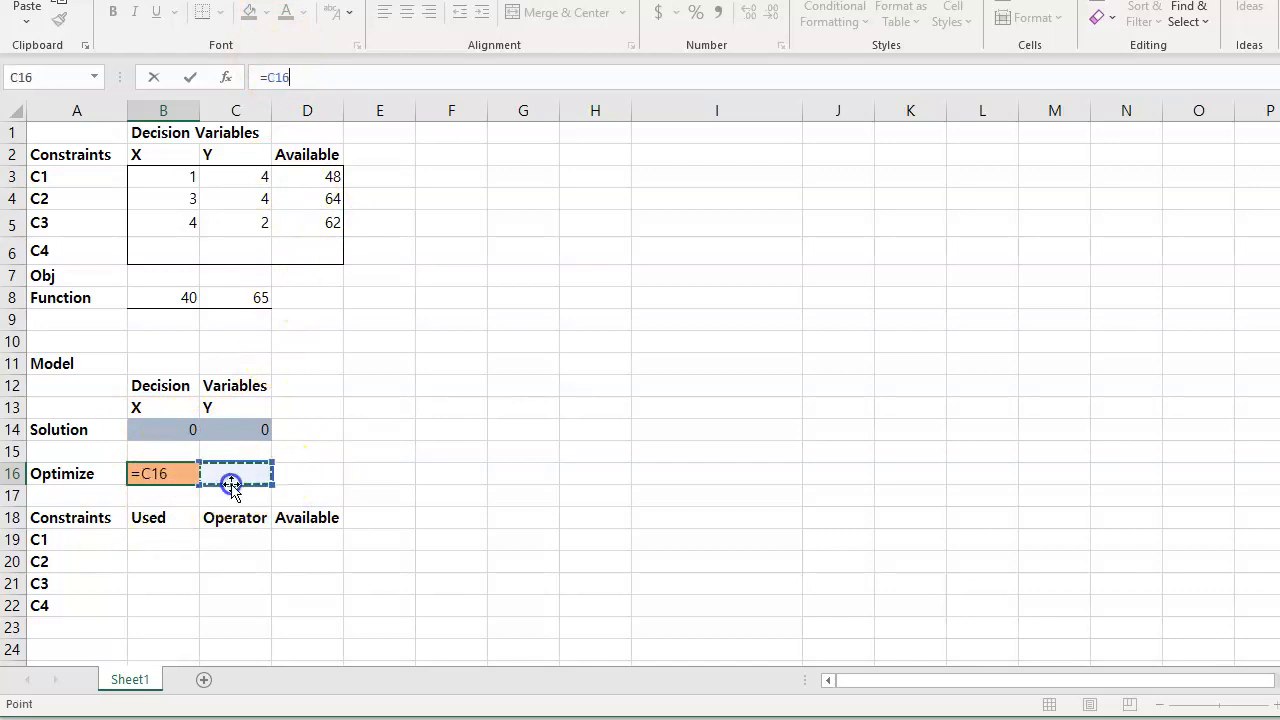
pyautogui.press('Escape')
pyautogui.click(167, 429)
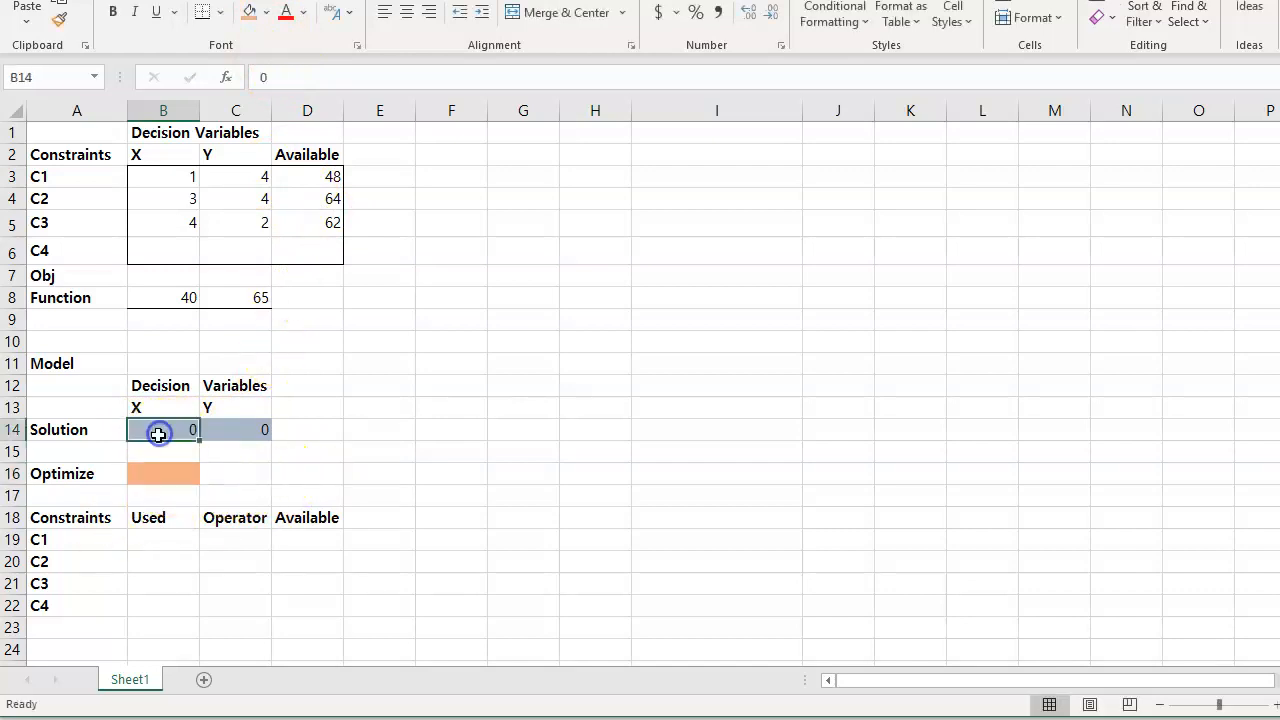
pyautogui.click(267, 12)
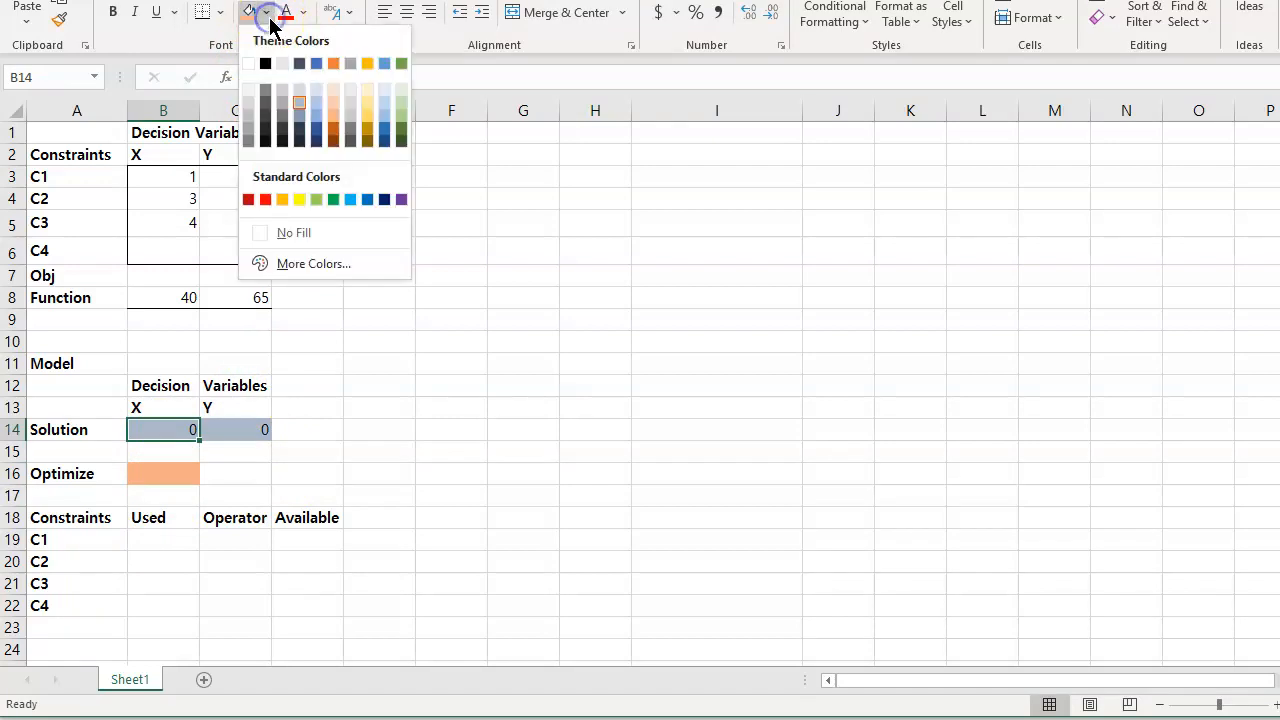
pyautogui.click(306, 98)
pyautogui.click(242, 474)
# - Enter the objective formula =B8*B14+C8*C14 in the Optimize cell B16
pyautogui.click(160, 476)
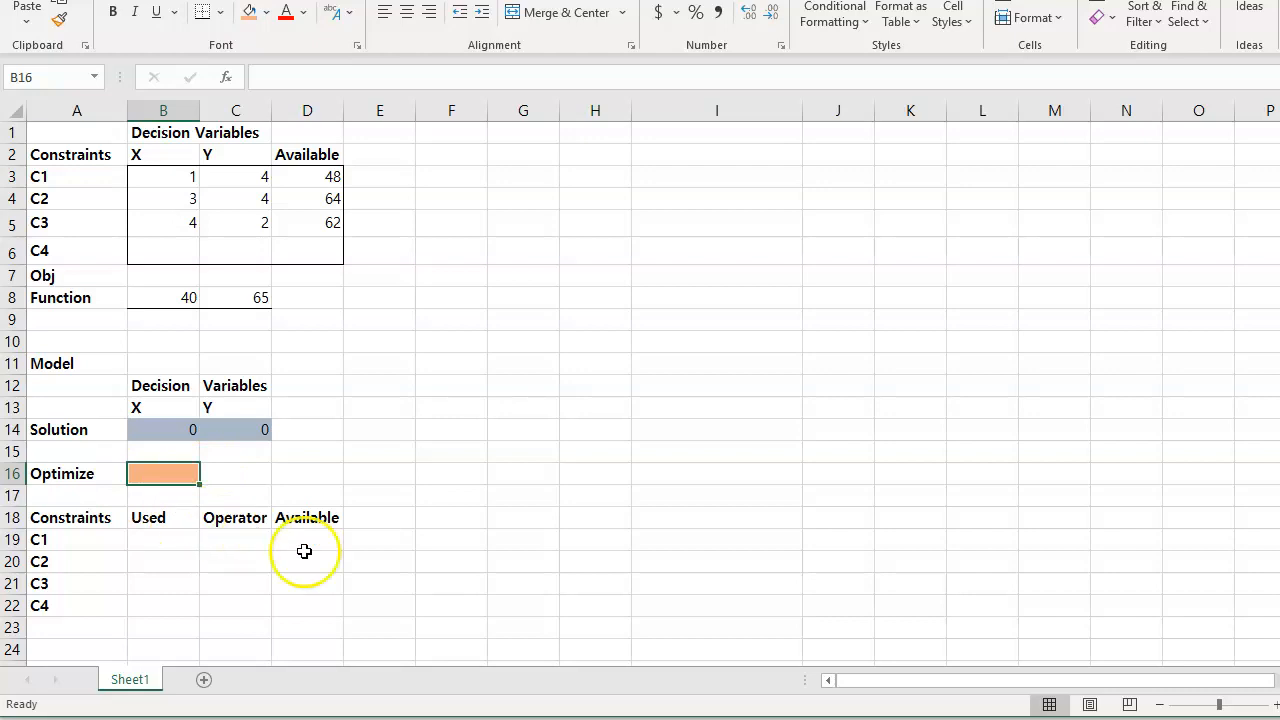
pyautogui.click(154, 474)
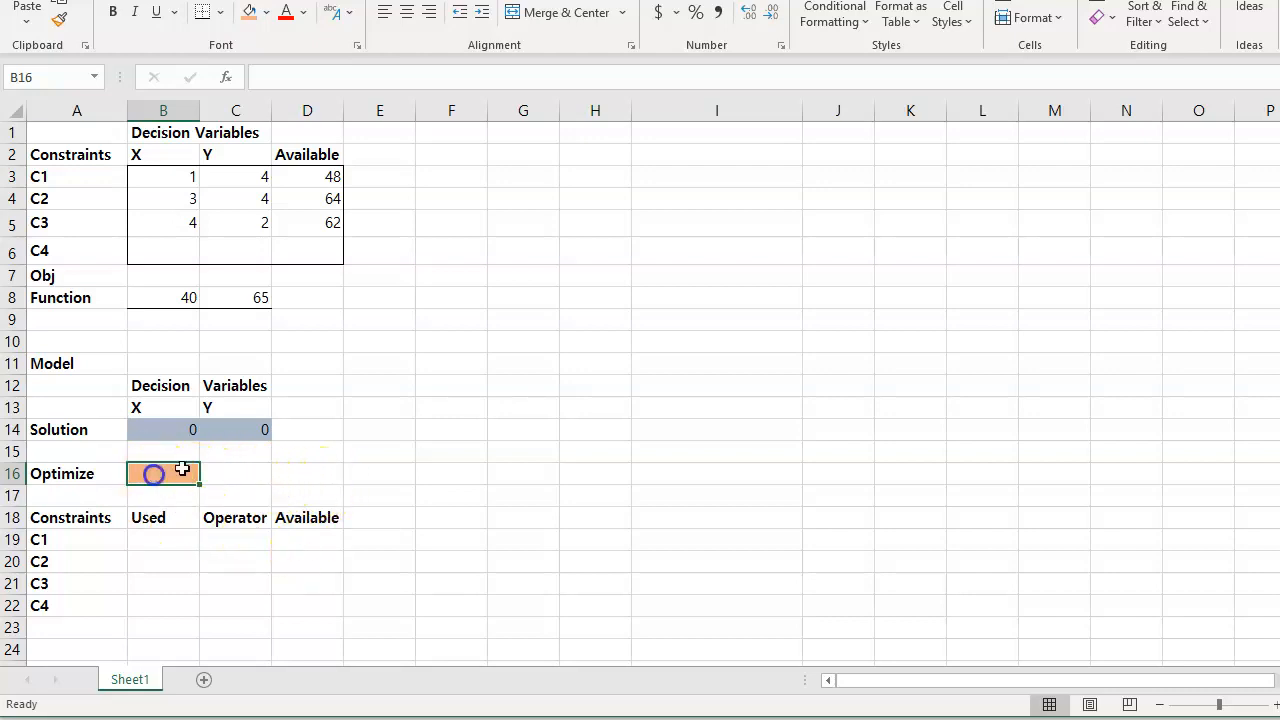
pyautogui.click(273, 75)
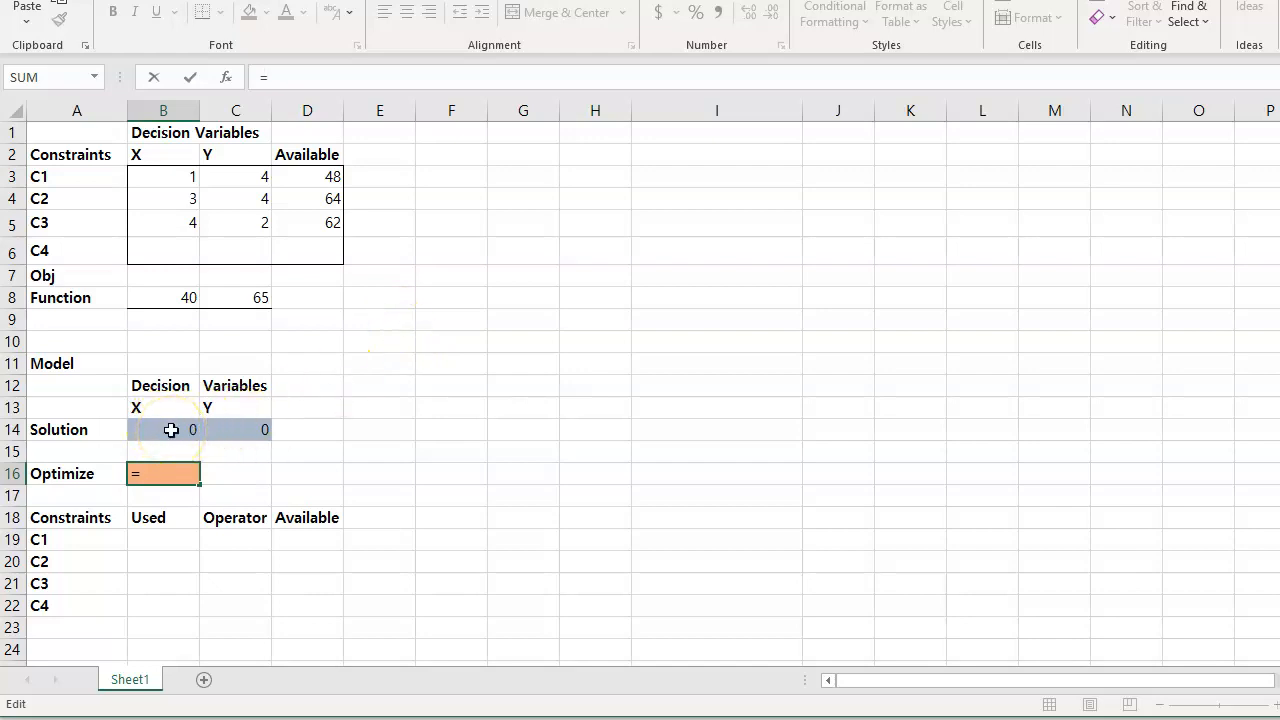
pyautogui.click(184, 296)
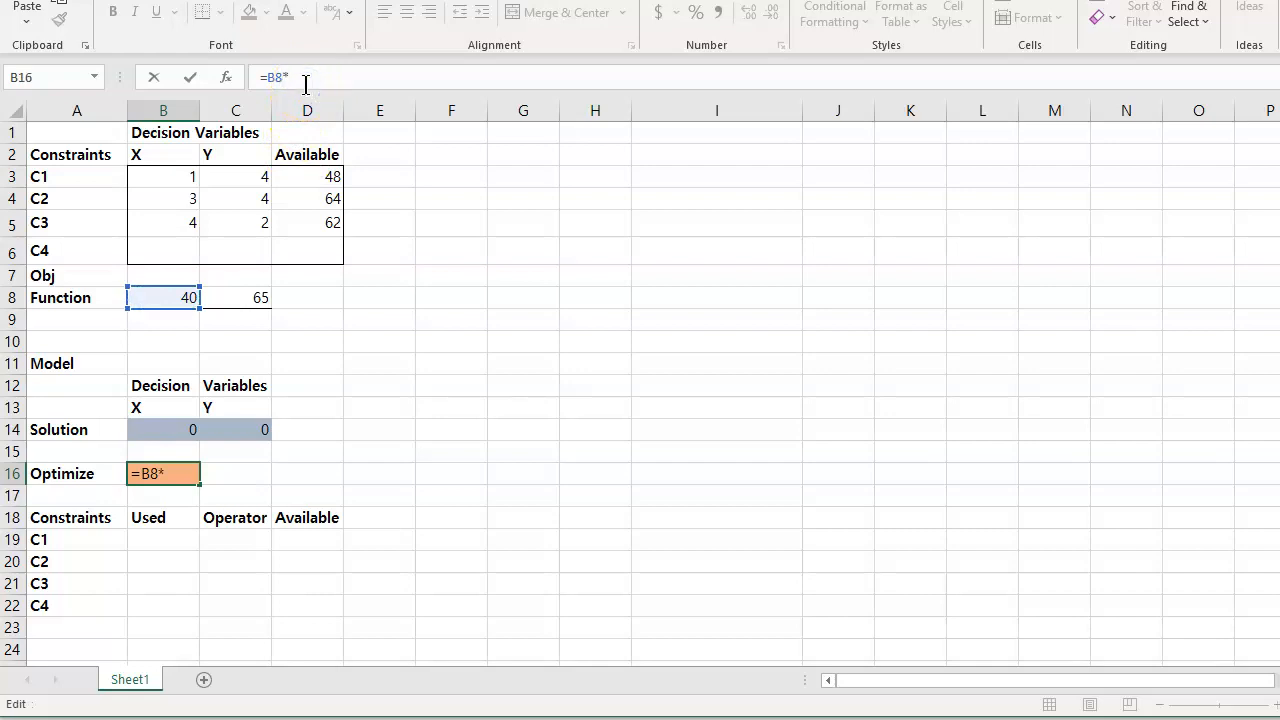
pyautogui.click(173, 430)
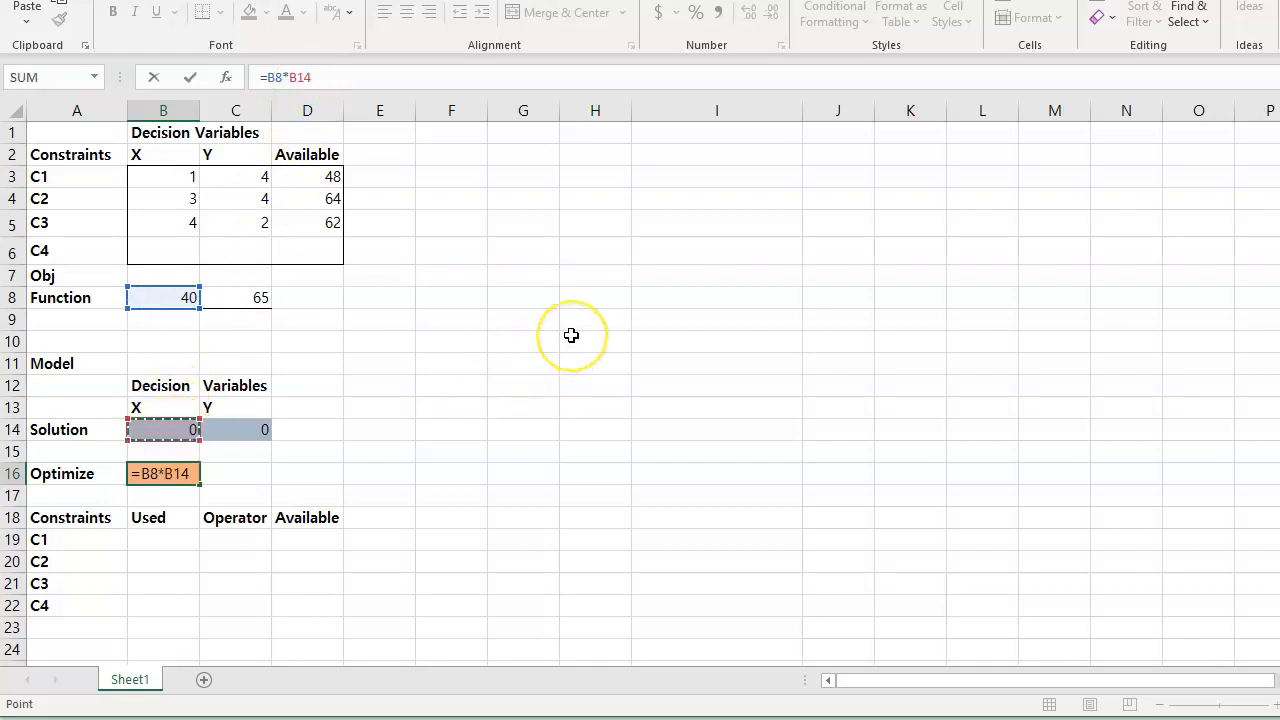
pyautogui.click(256, 297)
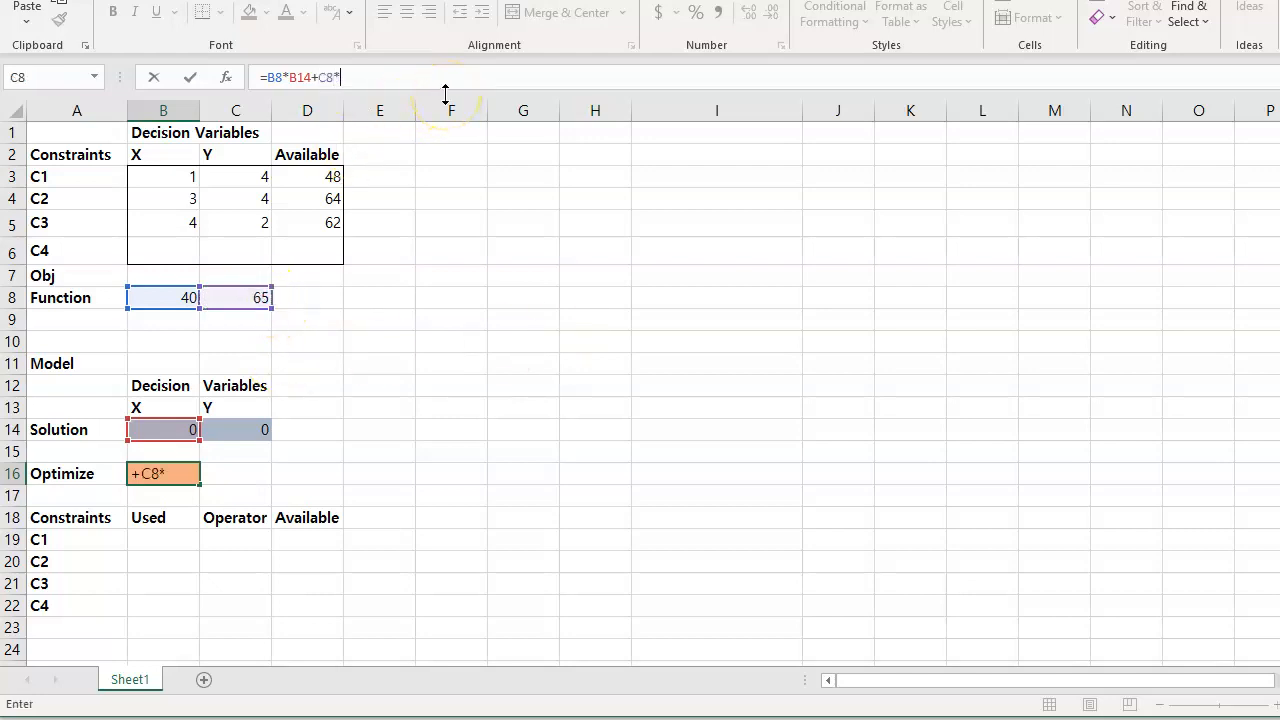
pyautogui.click(226, 431)
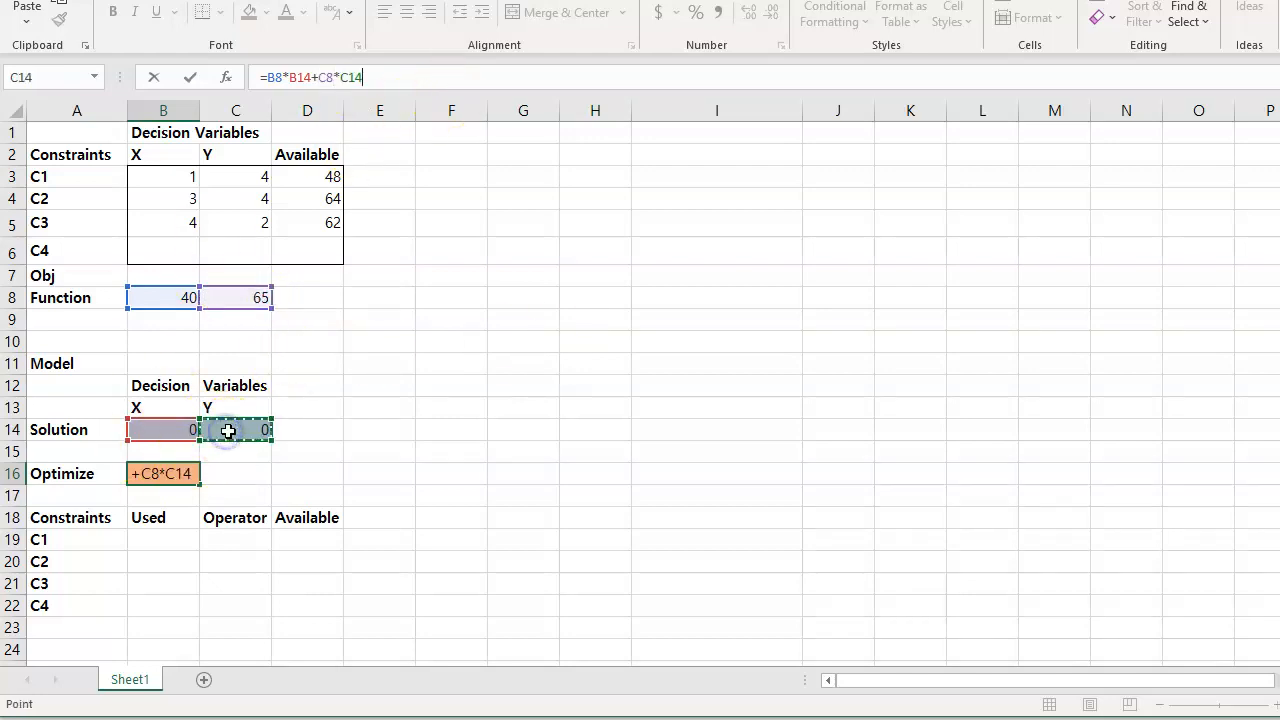
pyautogui.press('Return')
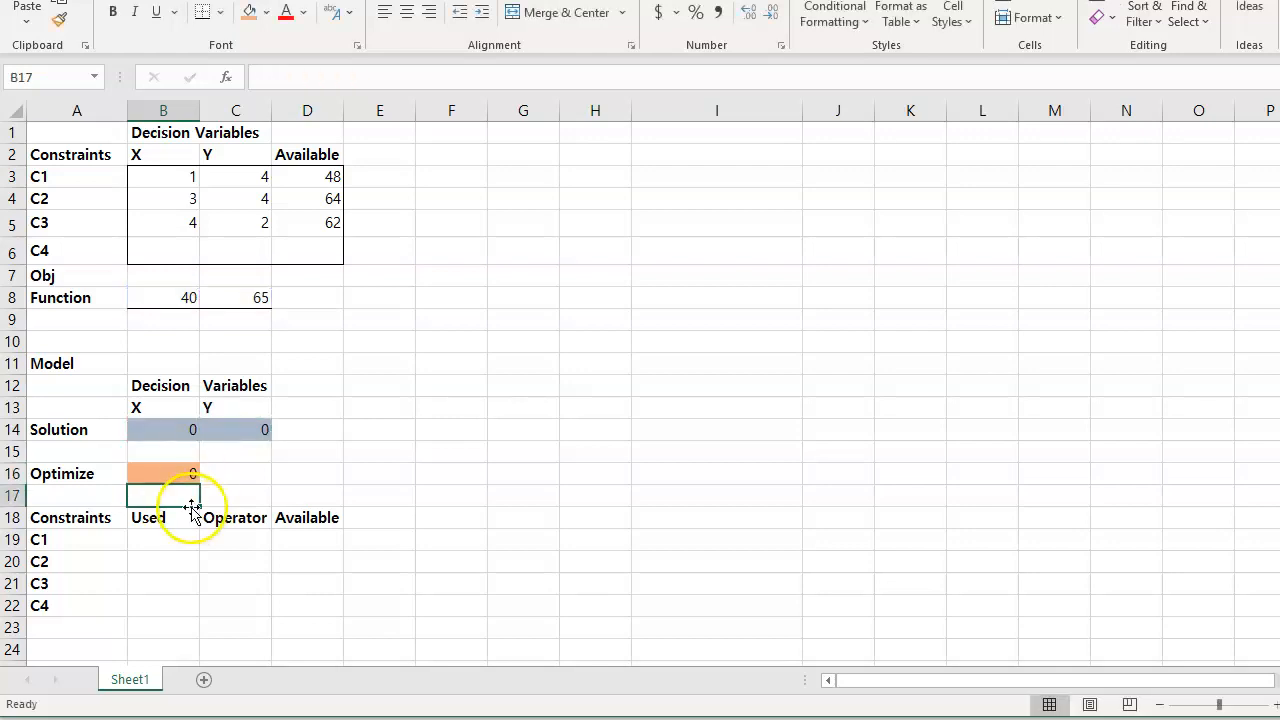
pyautogui.click(172, 475)
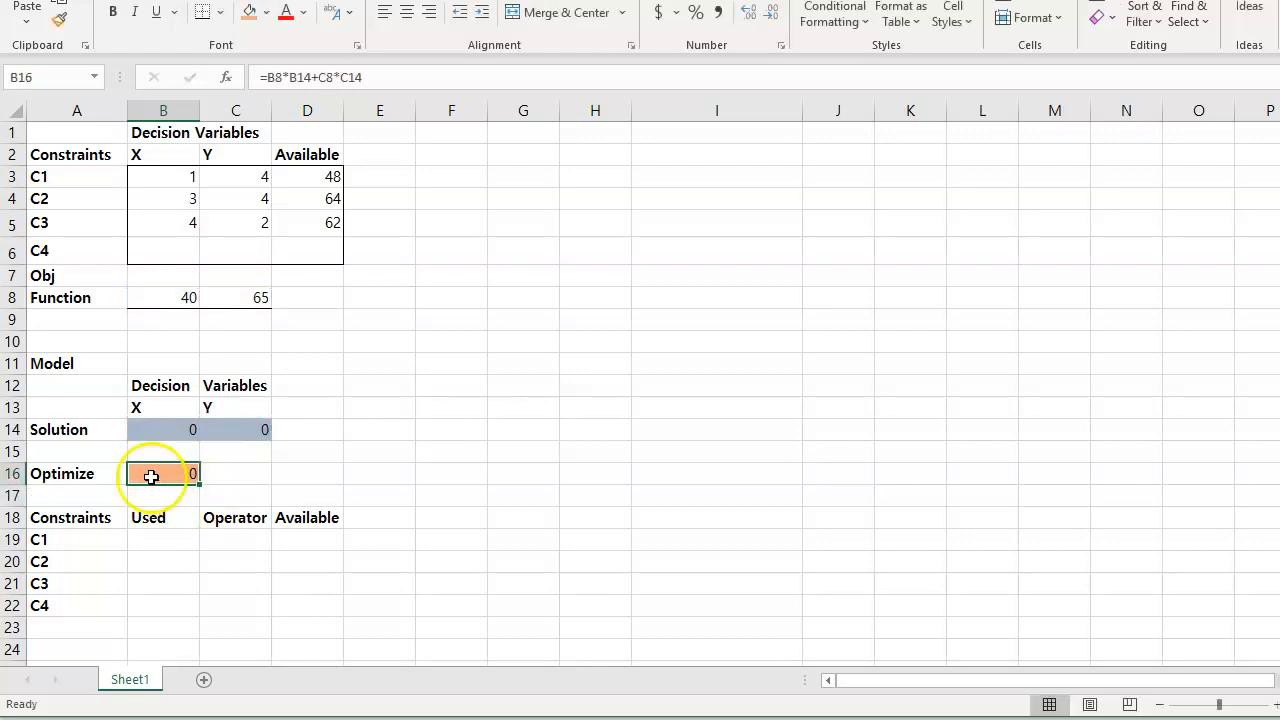
# - Set the trial solution values to 3 for X in B14 and 5 for Y in C14 and check the Optimize cell
pyautogui.click(183, 430)
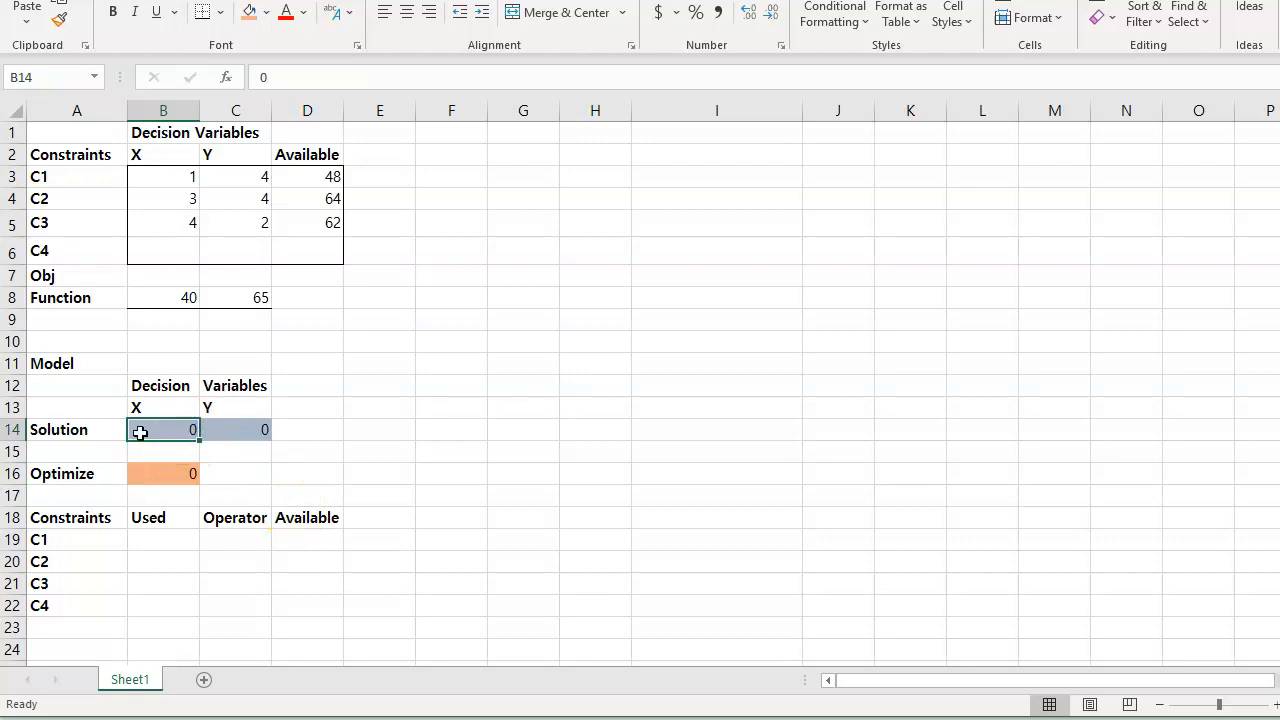
pyautogui.write('3')
pyautogui.click(228, 430)
pyautogui.write('5')
pyautogui.click(291, 475)
pyautogui.click(175, 474)
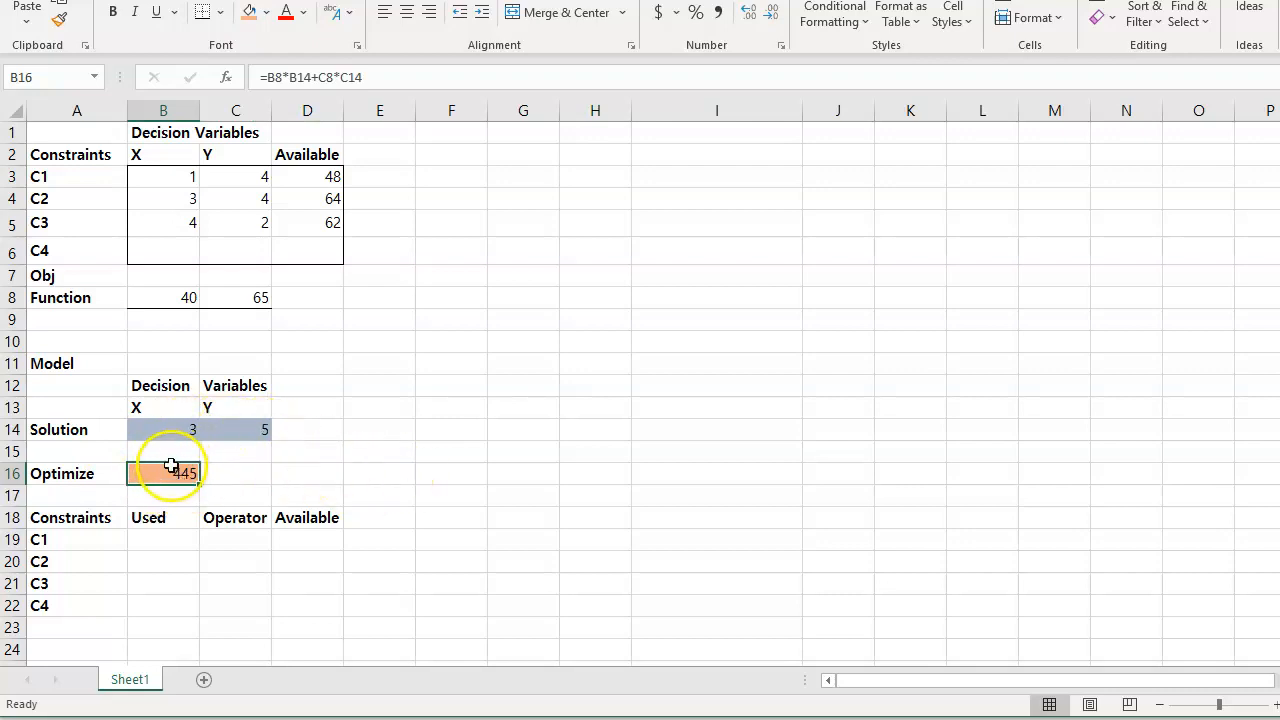
# - Test the Optimize formula with an X coefficient of 50 in B8 and restore the coefficient to 40
pyautogui.click(243, 298)
pyautogui.click(172, 300)
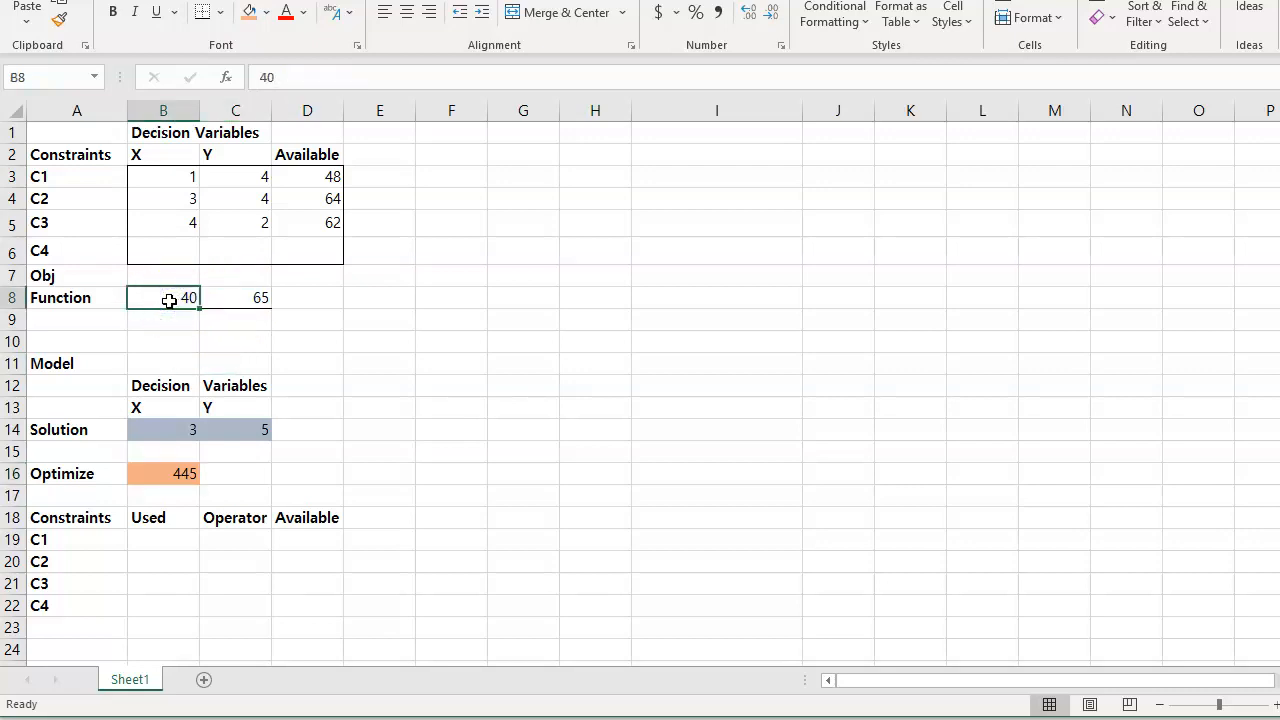
pyautogui.write('50')
pyautogui.press('Return')
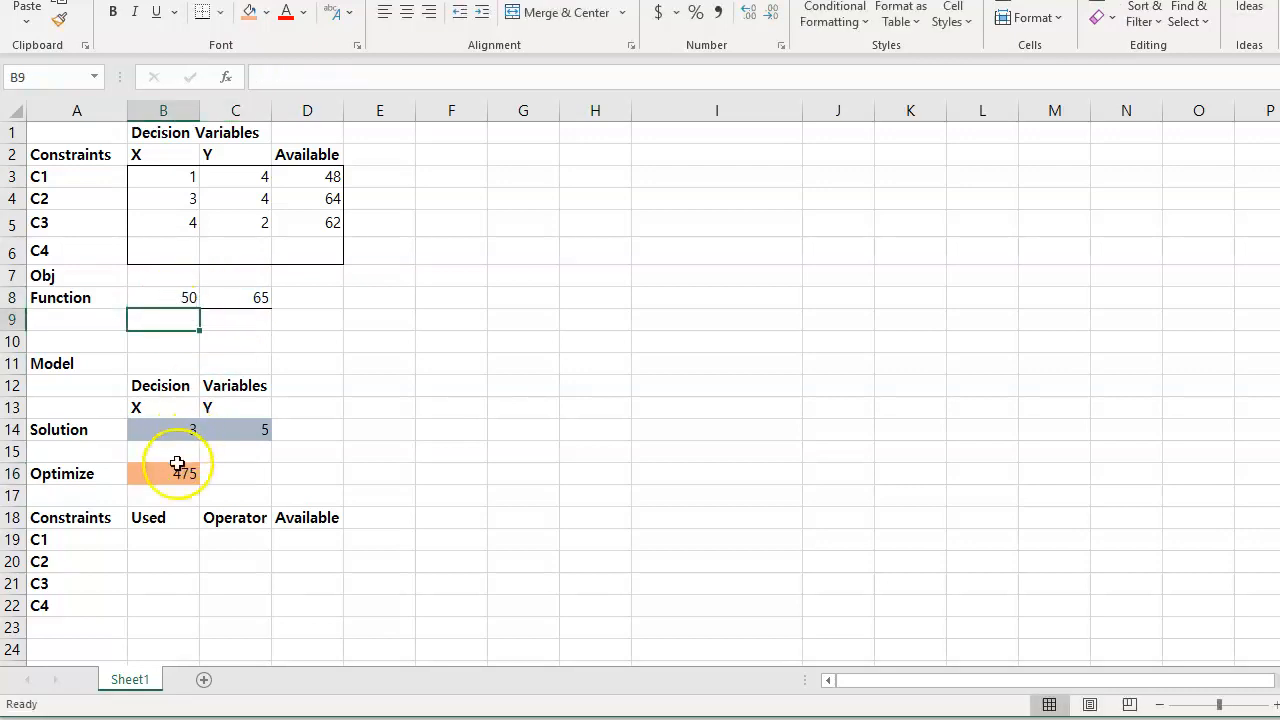
pyautogui.click(188, 294)
pyautogui.write('4')
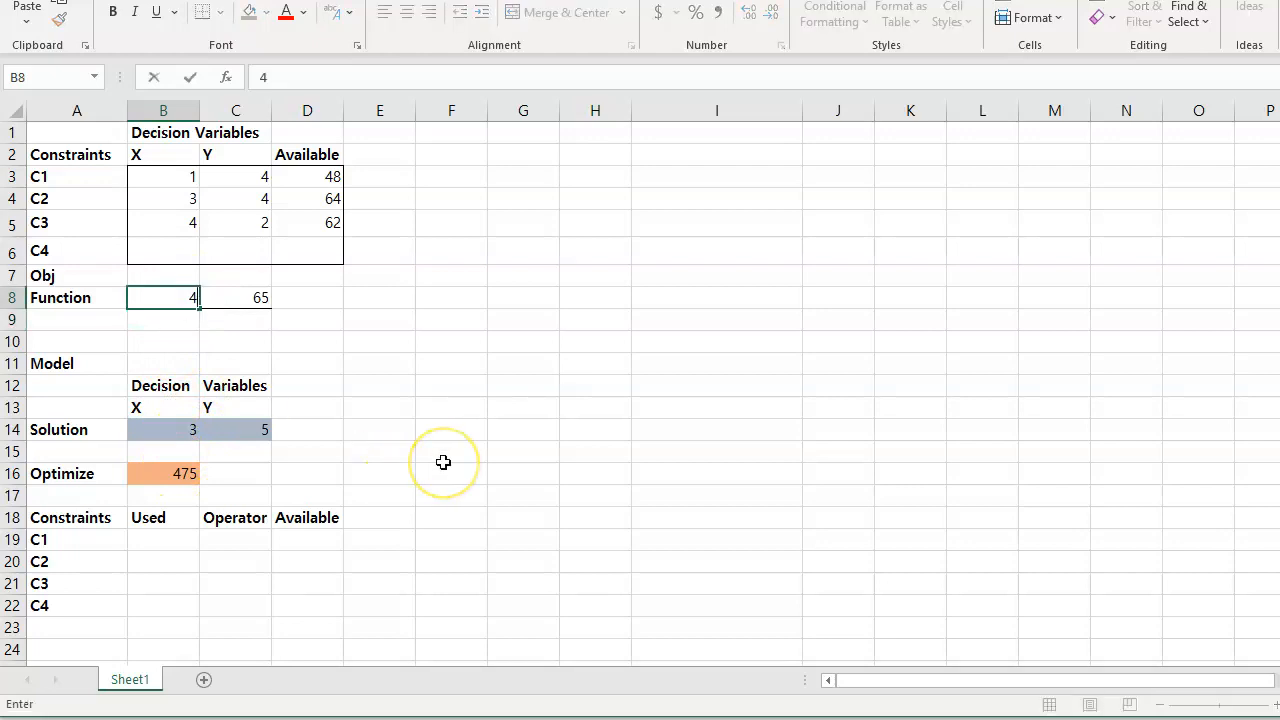
pyautogui.click(405, 436)
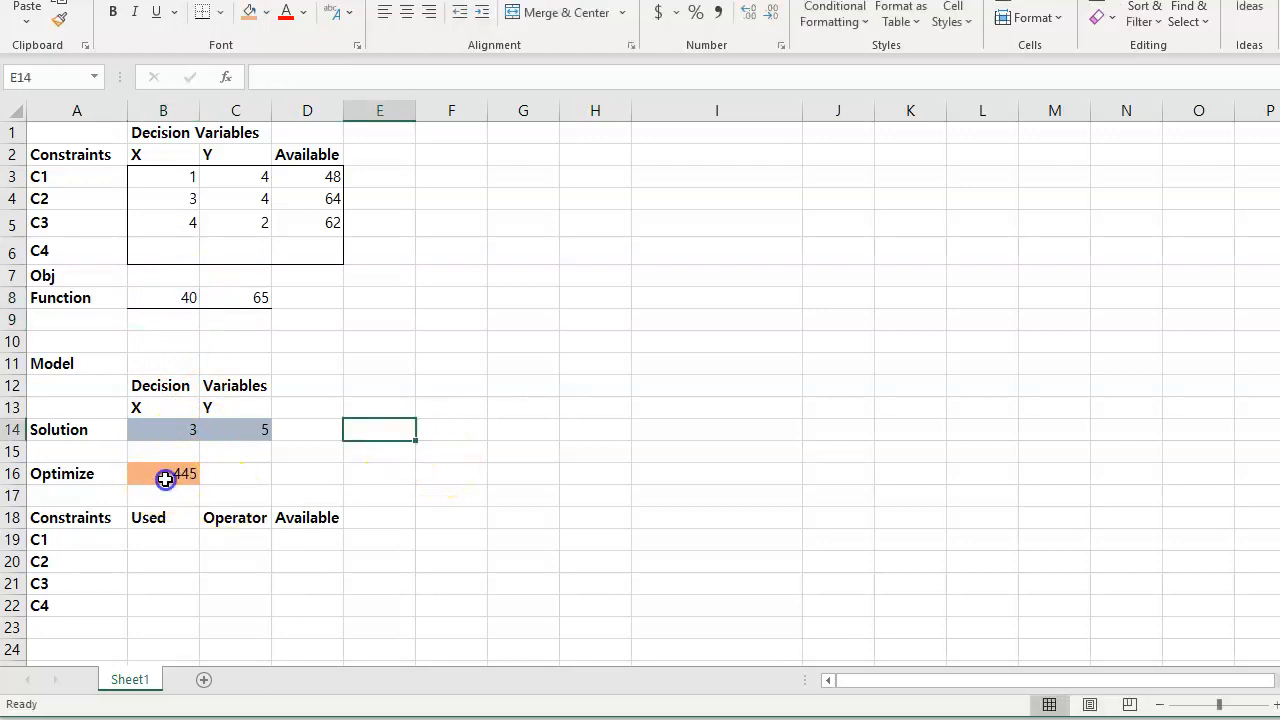
# - Replace the objective formula in the Optimize cell B16 with =SUMPRODUCT(B8:C8,B14:C14)
pyautogui.click(168, 474)
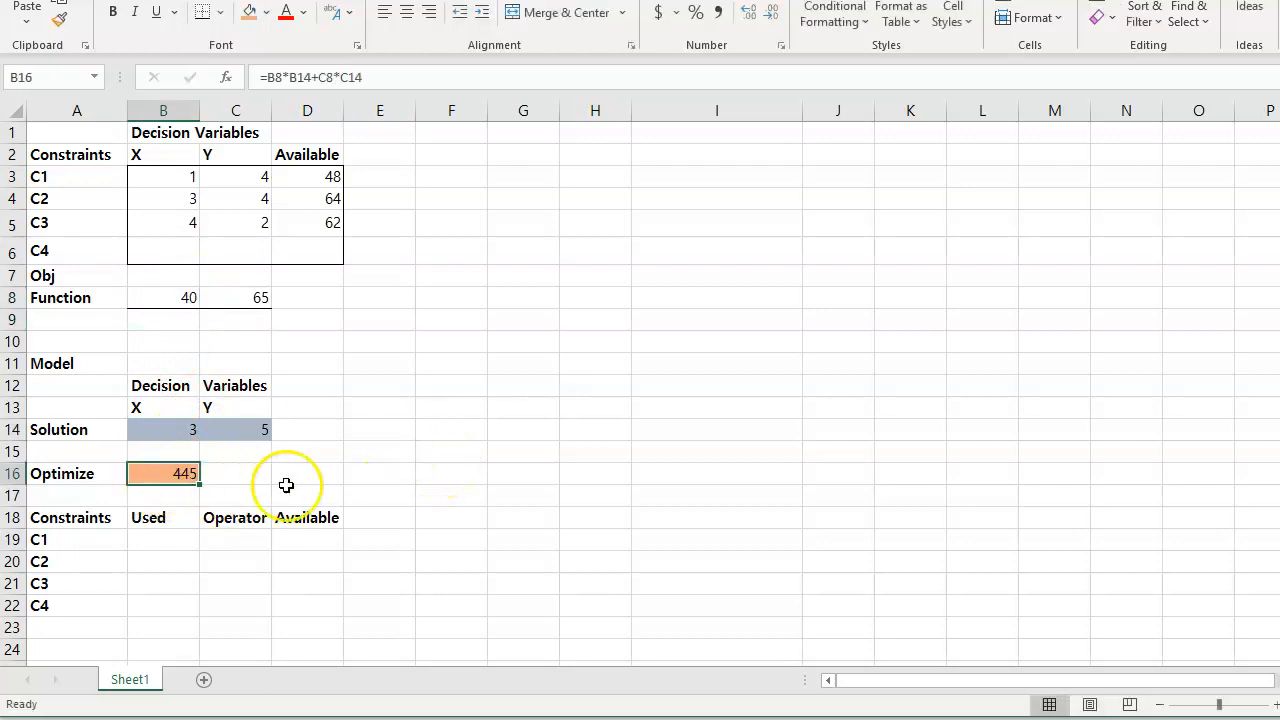
pyautogui.click(268, 77)
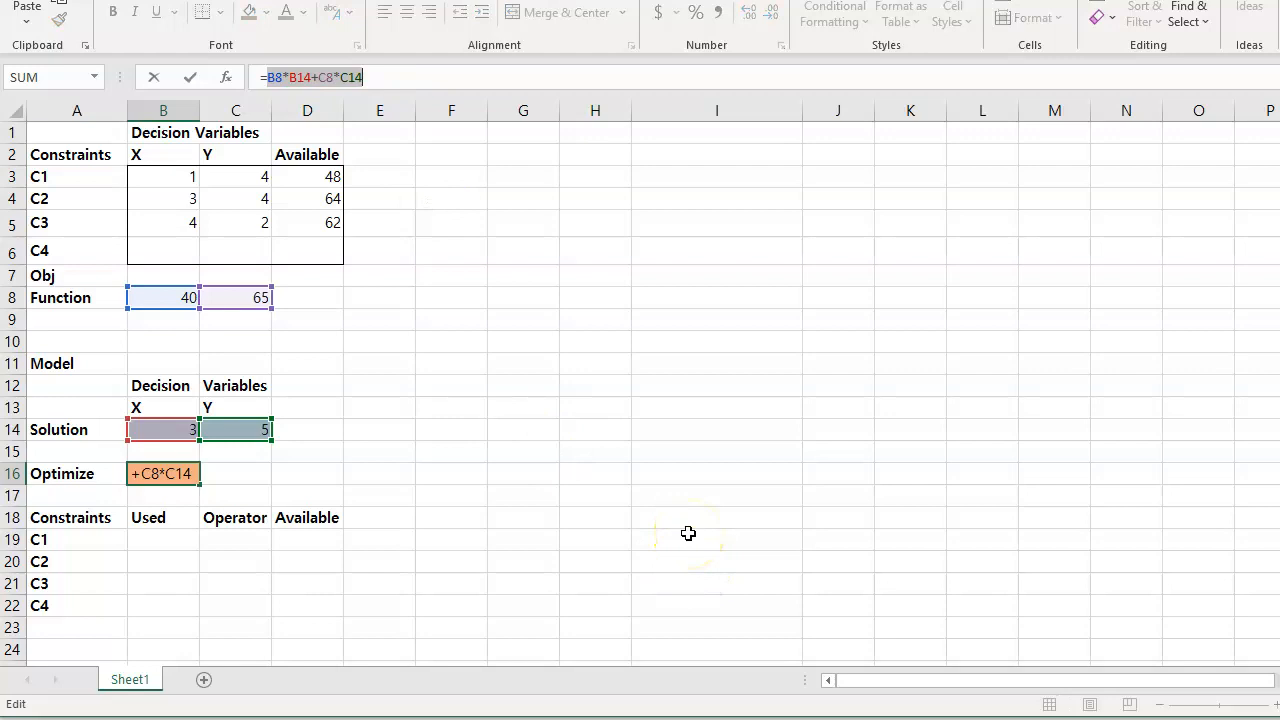
pyautogui.write('S')
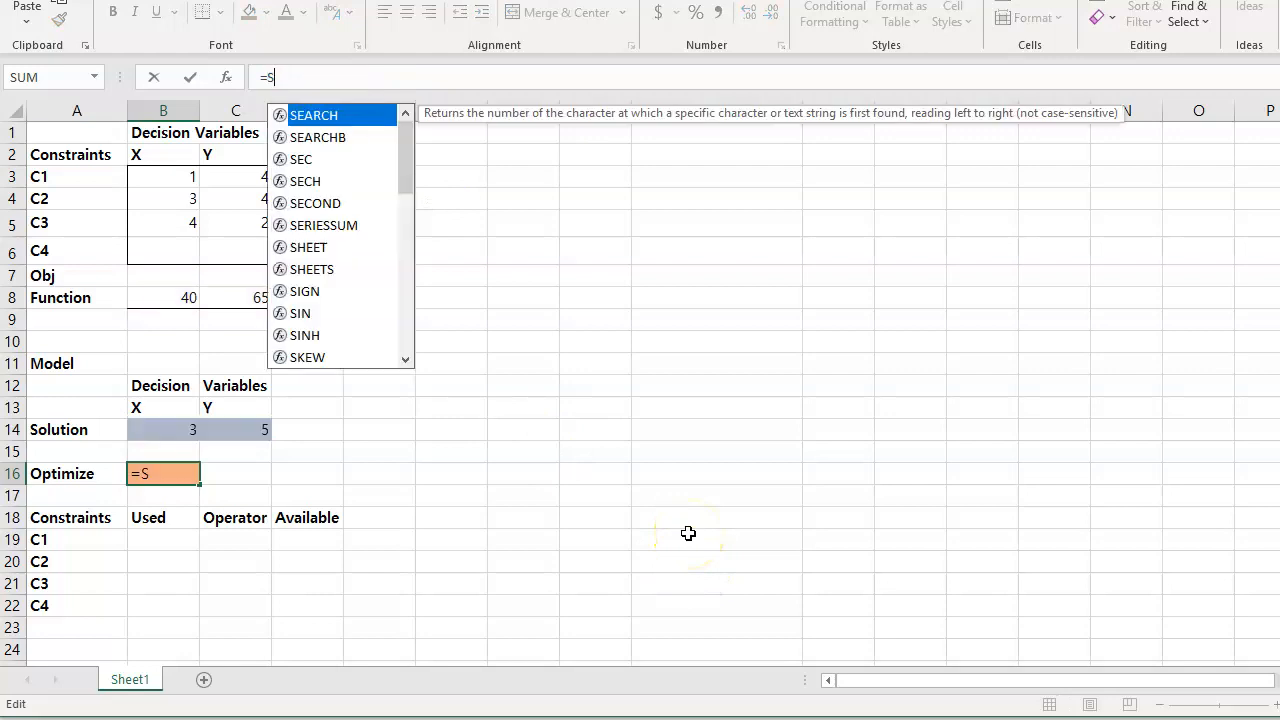
pyautogui.write('UM')
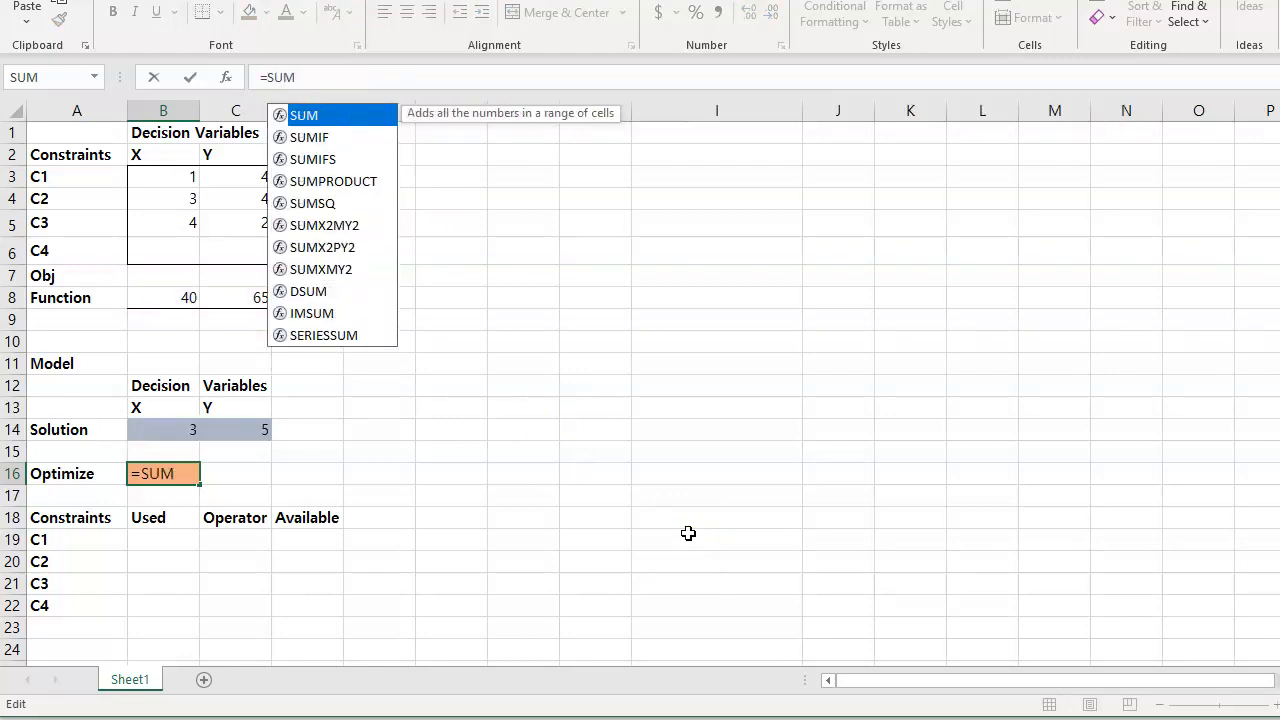
pyautogui.write('PRODUCT(')
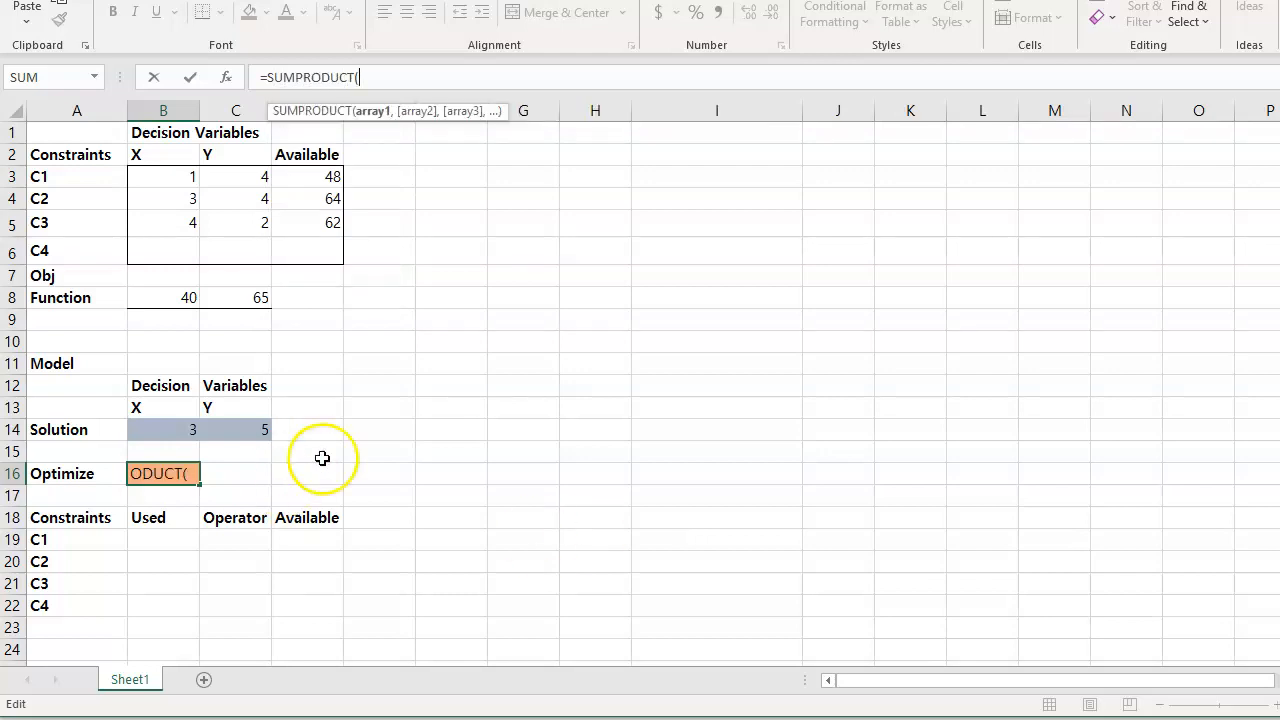
pyautogui.moveTo(163, 296); pyautogui.dragTo(257, 300)
pyautogui.write(',')
pyautogui.moveTo(160, 431); pyautogui.dragTo(235, 432)
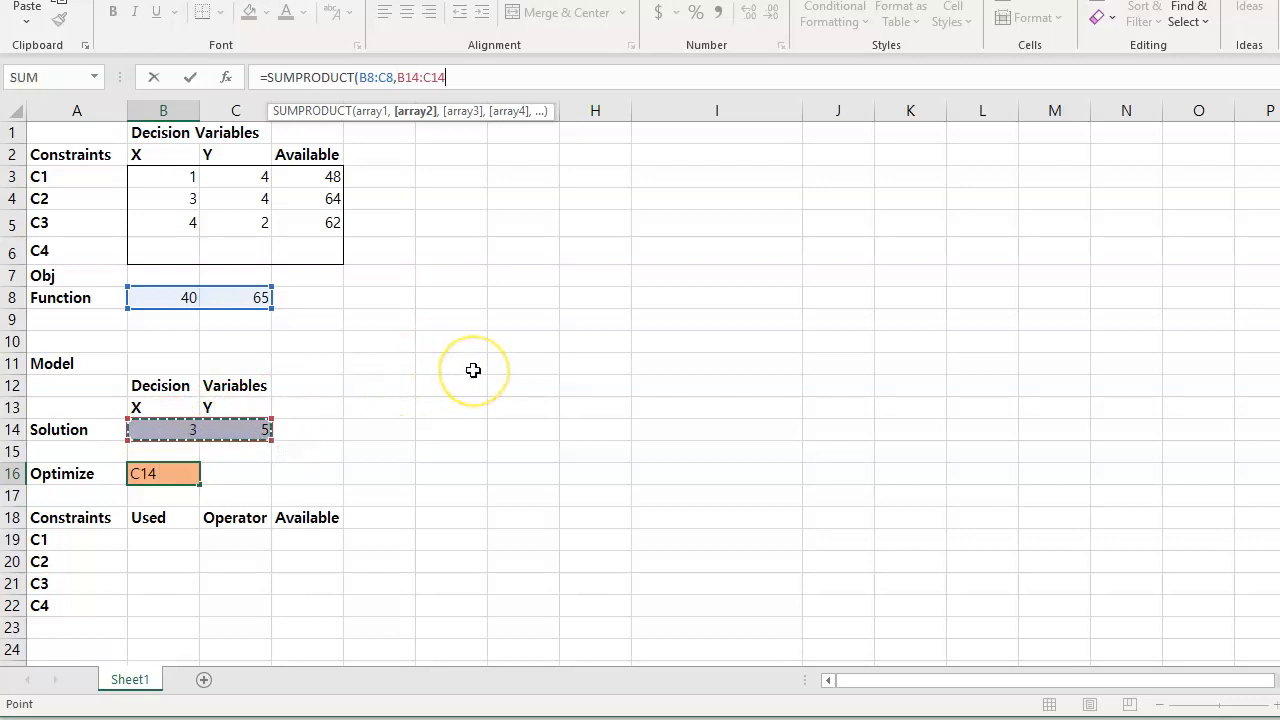
pyautogui.write(')')
pyautogui.press('Return')
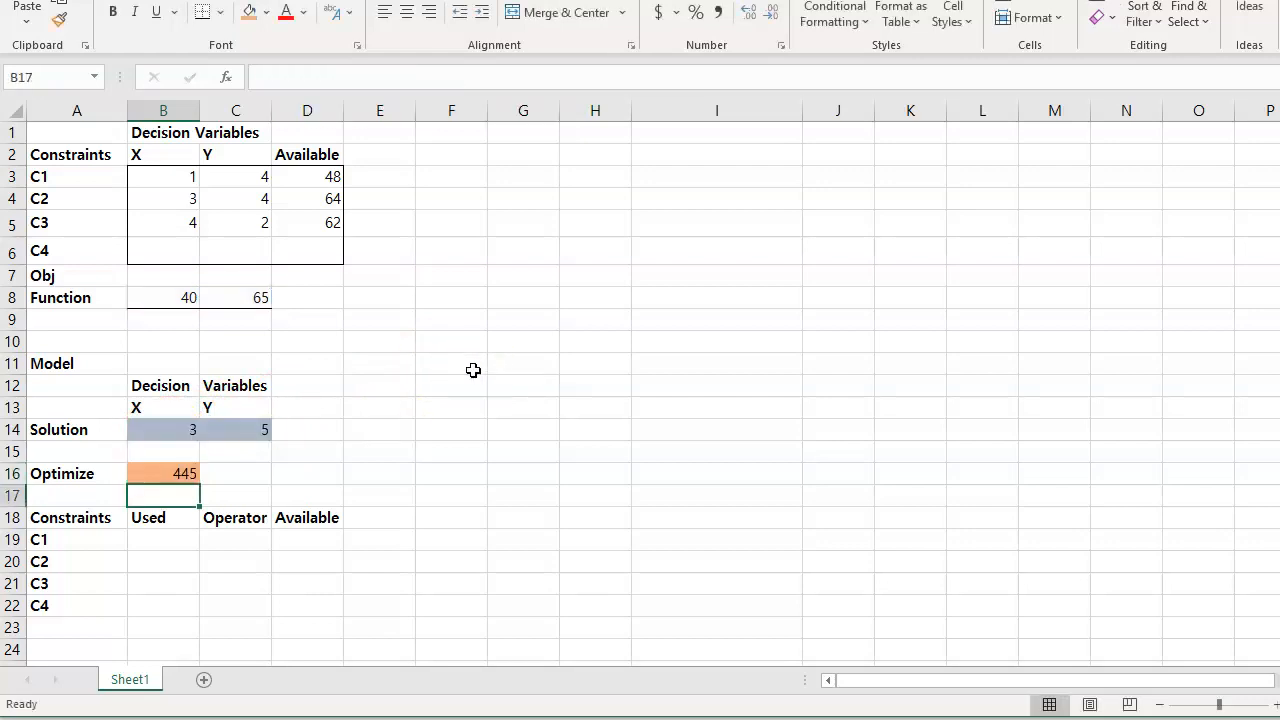
# - Review how the objective coefficients in B8 and C8 pair with the solution cells B14 and C14 in the Optimize formula
pyautogui.click(166, 297)
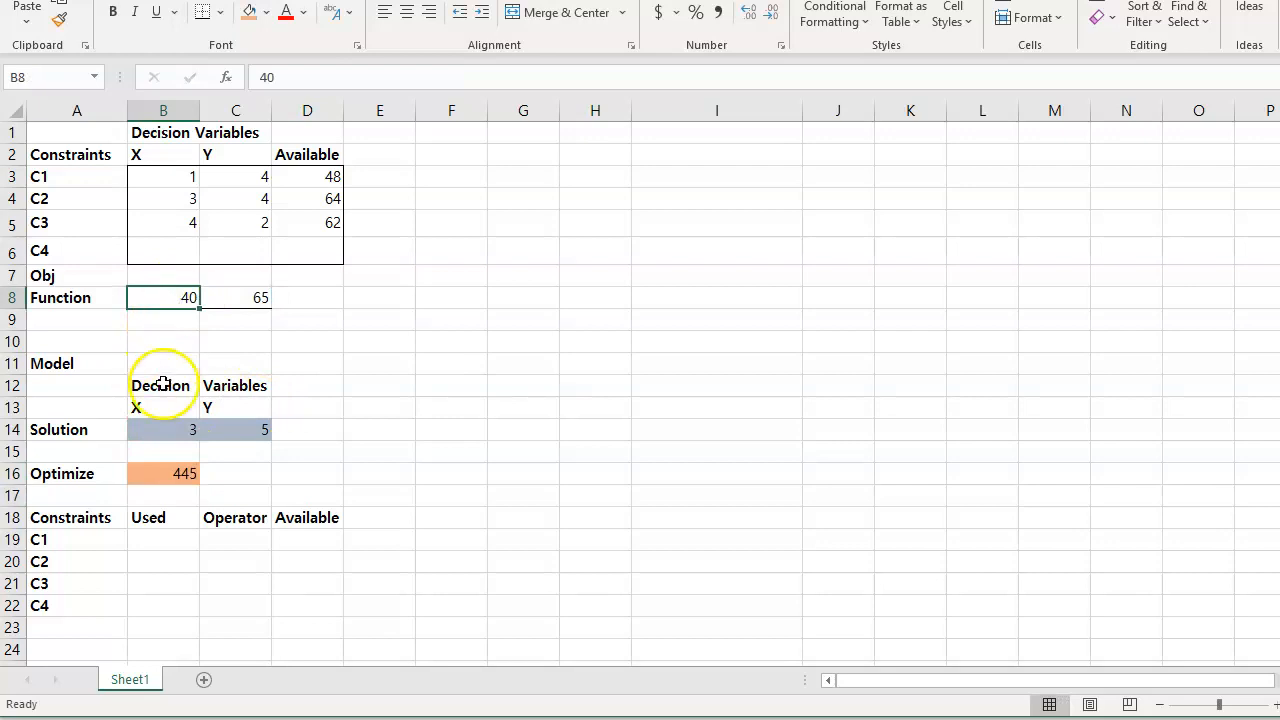
pyautogui.click(171, 432)
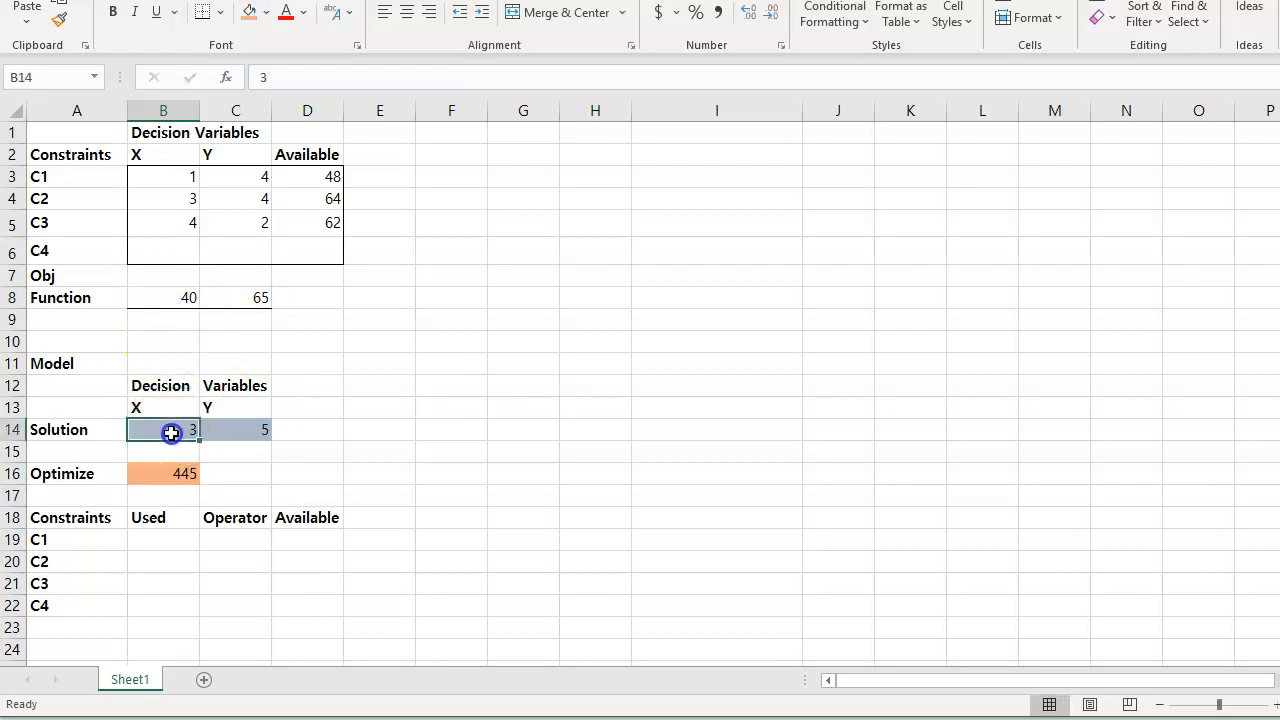
pyautogui.click(250, 298)
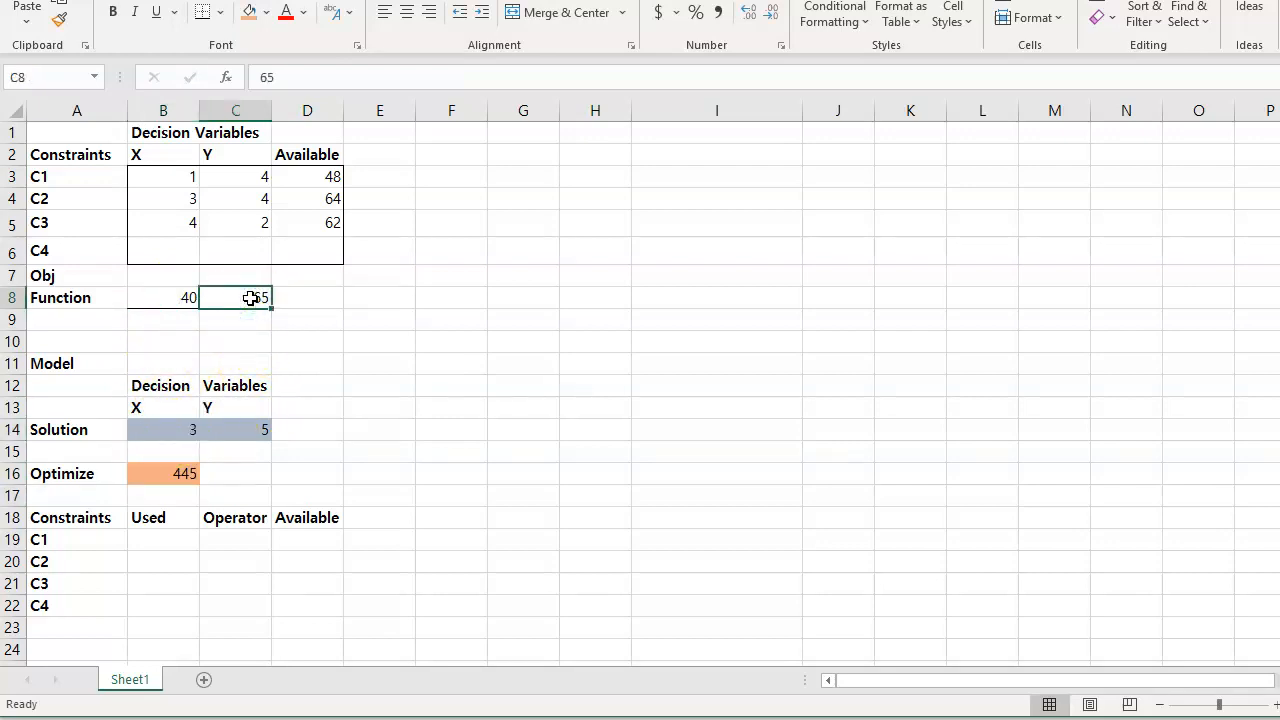
pyautogui.click(245, 434)
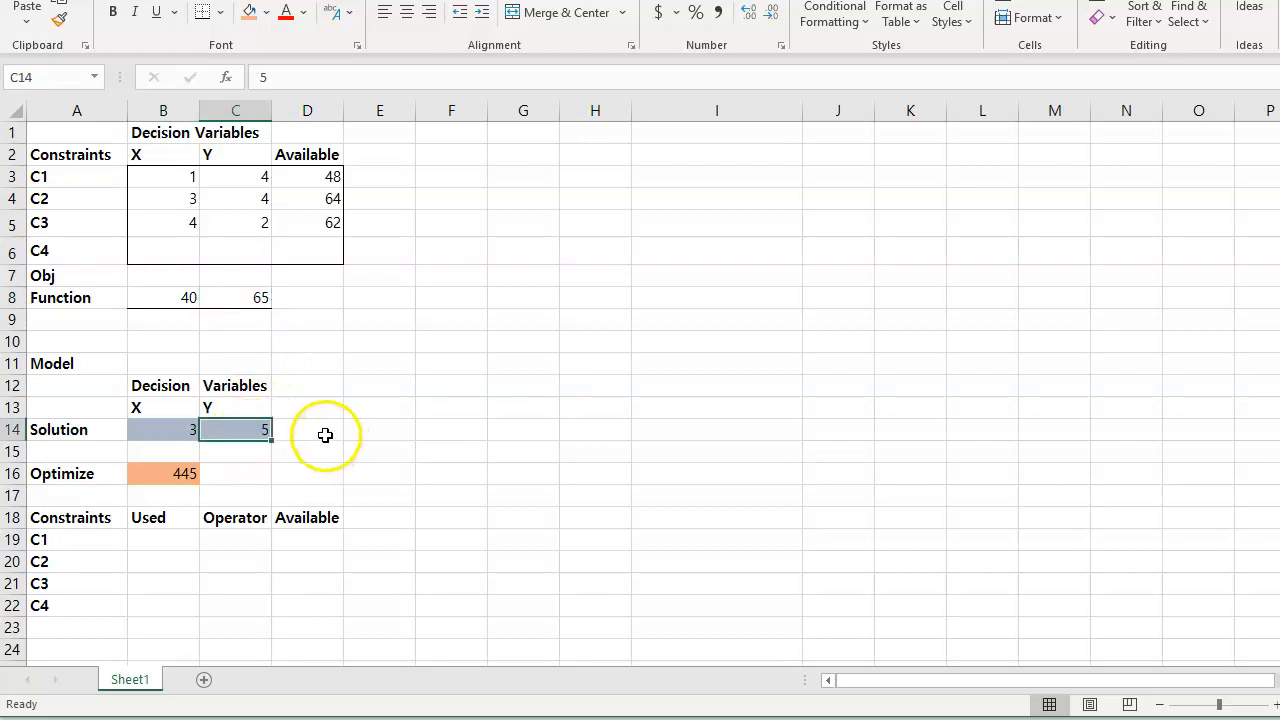
pyautogui.click(264, 472)
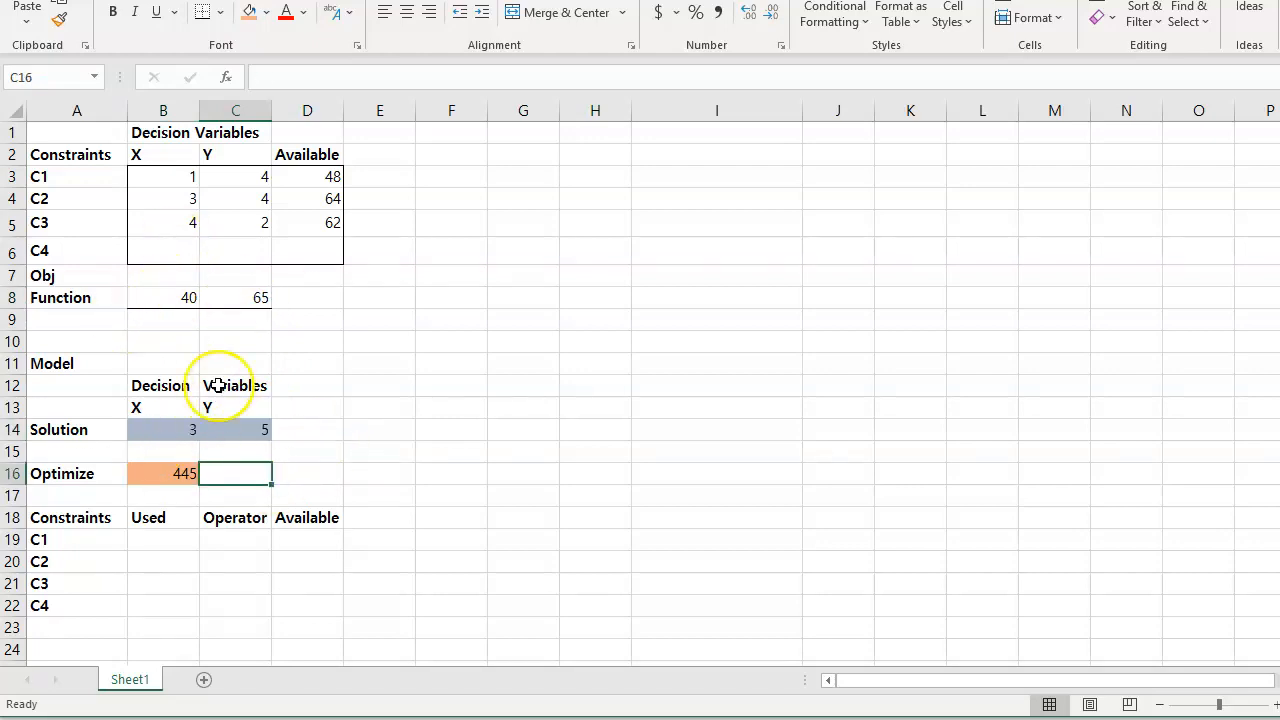
pyautogui.click(165, 475)
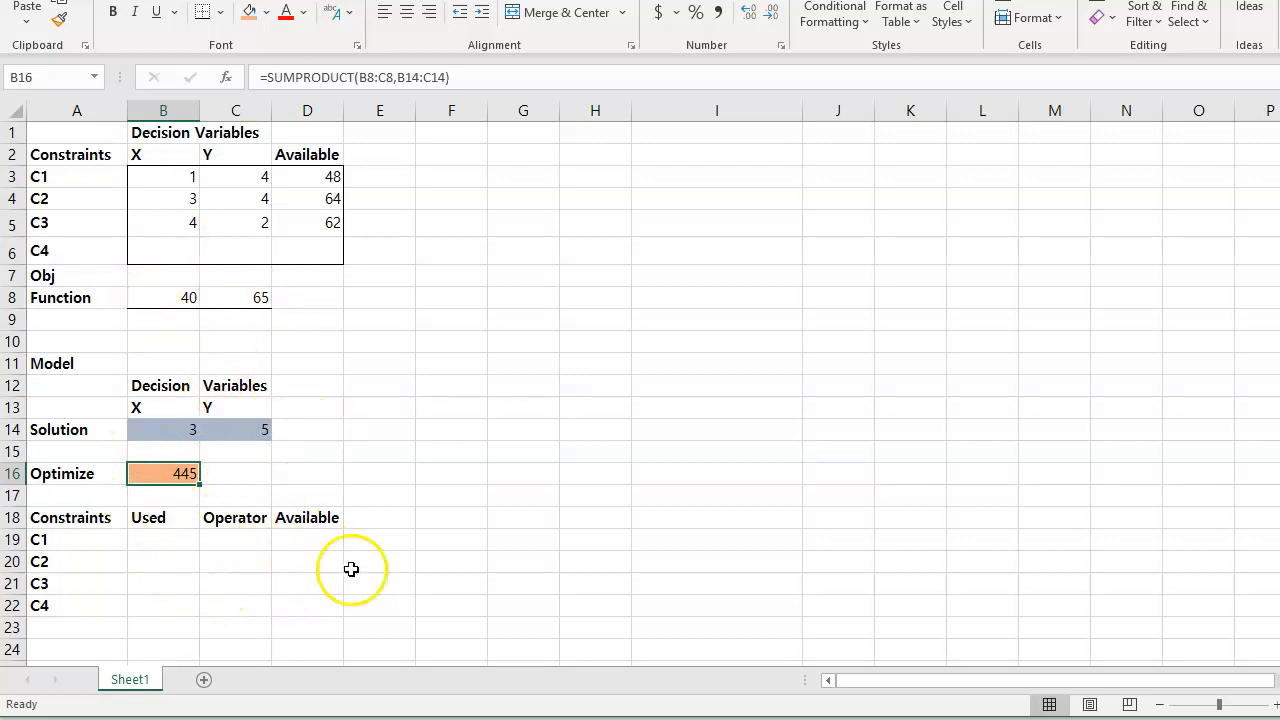
# - Link the Available cell D19 for constraint C1 to the data table with the formula =D3
pyautogui.click(153, 543)
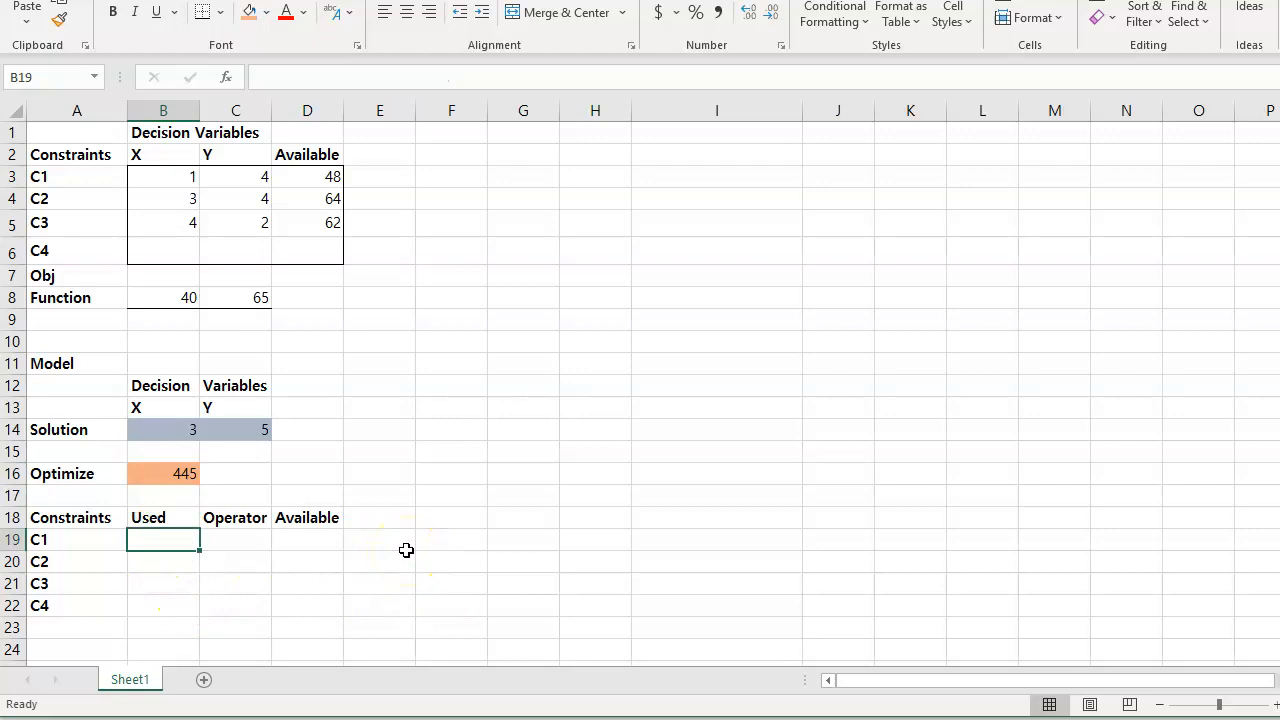
pyautogui.click(312, 547)
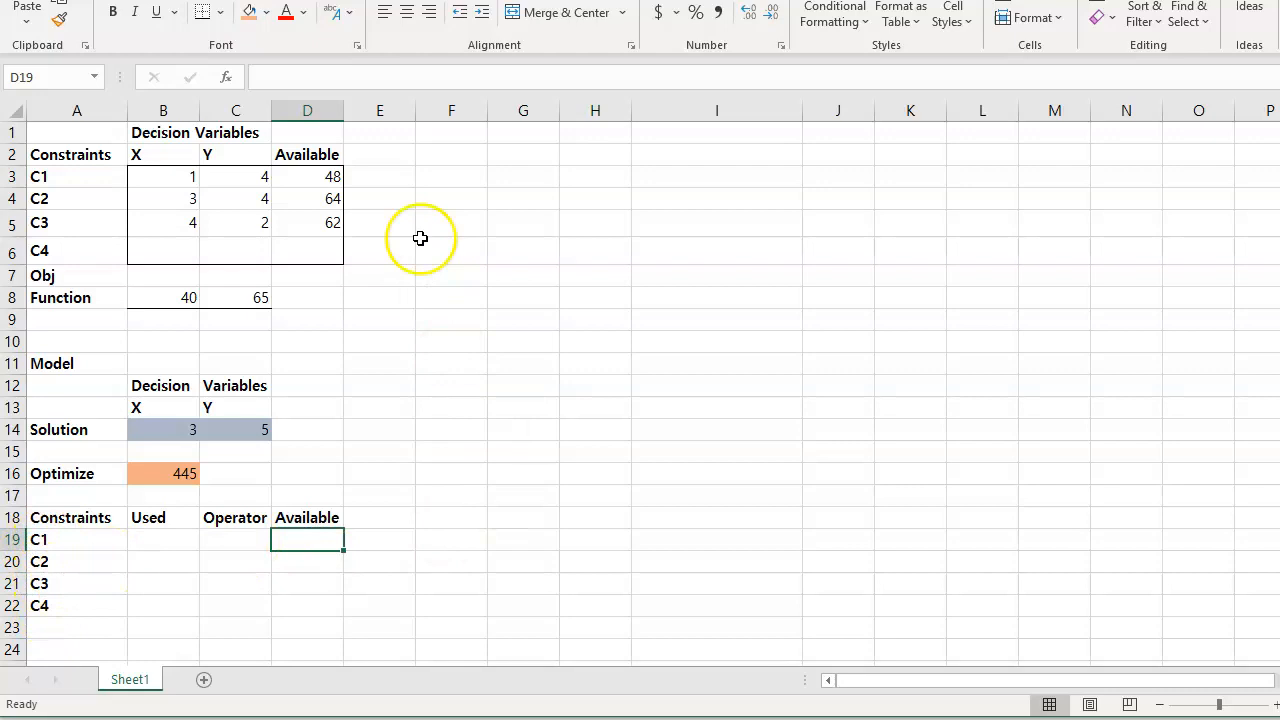
pyautogui.moveTo(307, 176); pyautogui.dragTo(309, 220)
pyautogui.click(305, 540)
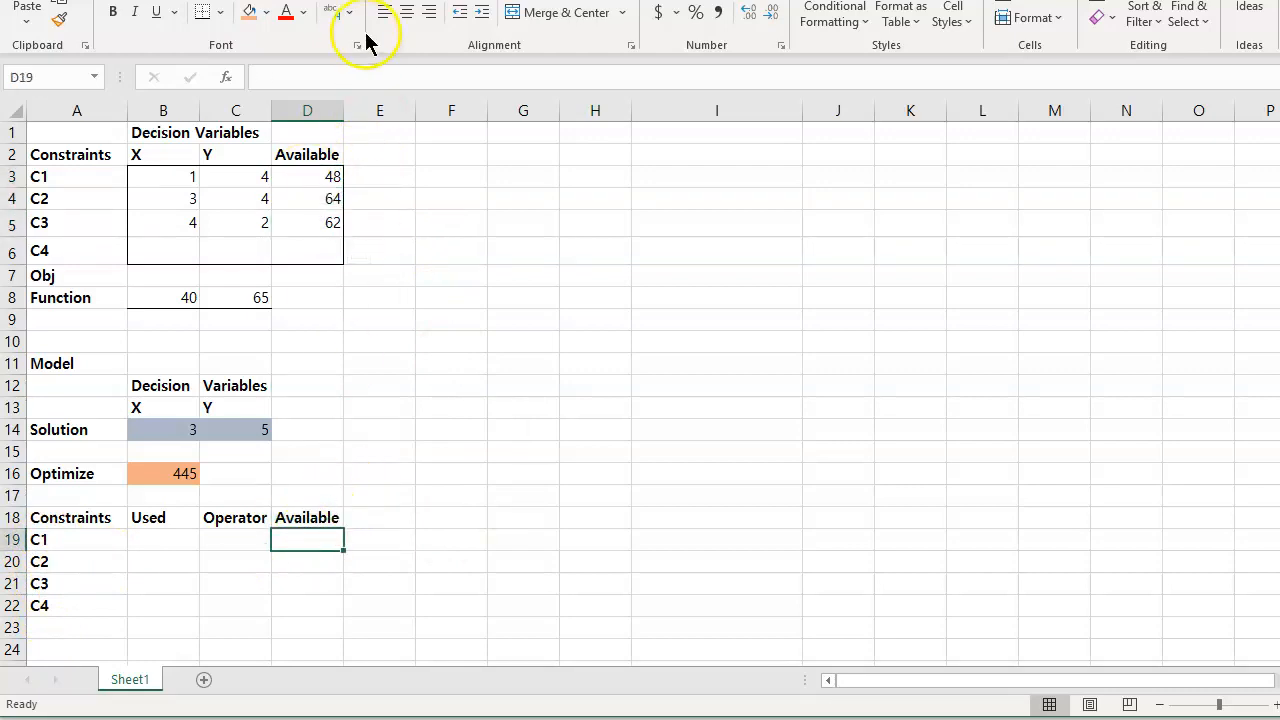
pyautogui.click(358, 74)
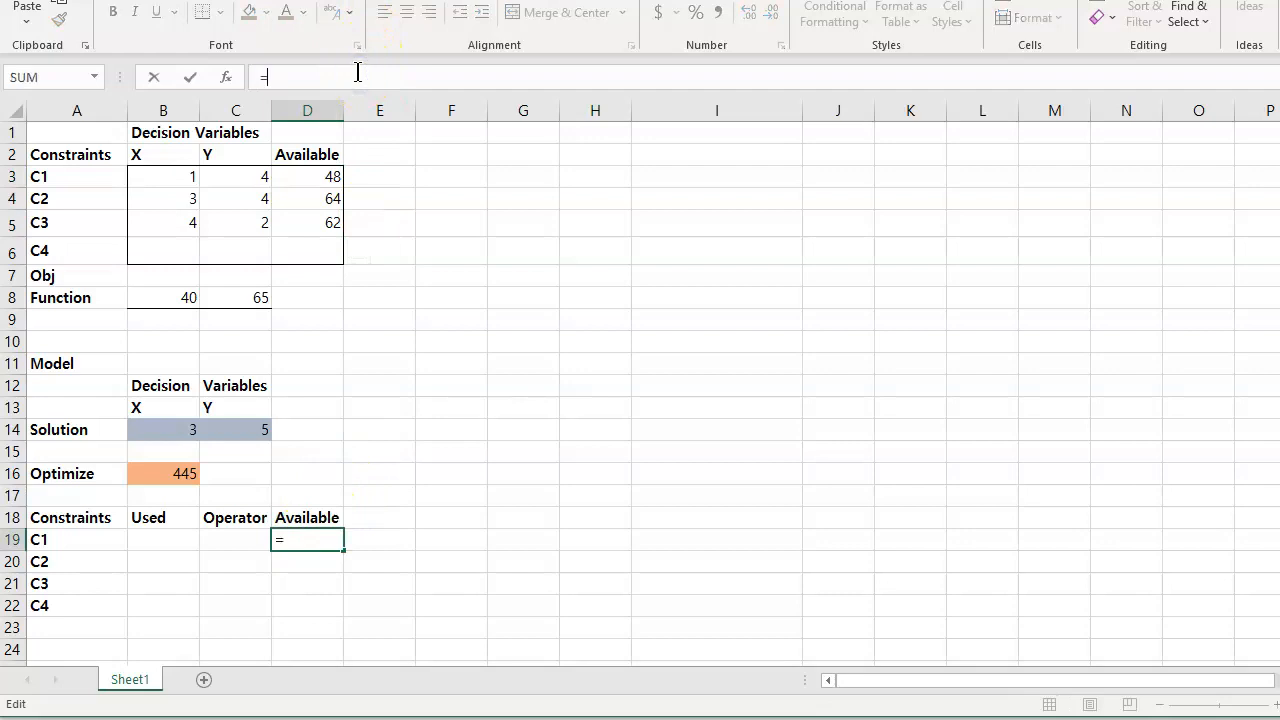
pyautogui.write('=')
pyautogui.click(322, 176)
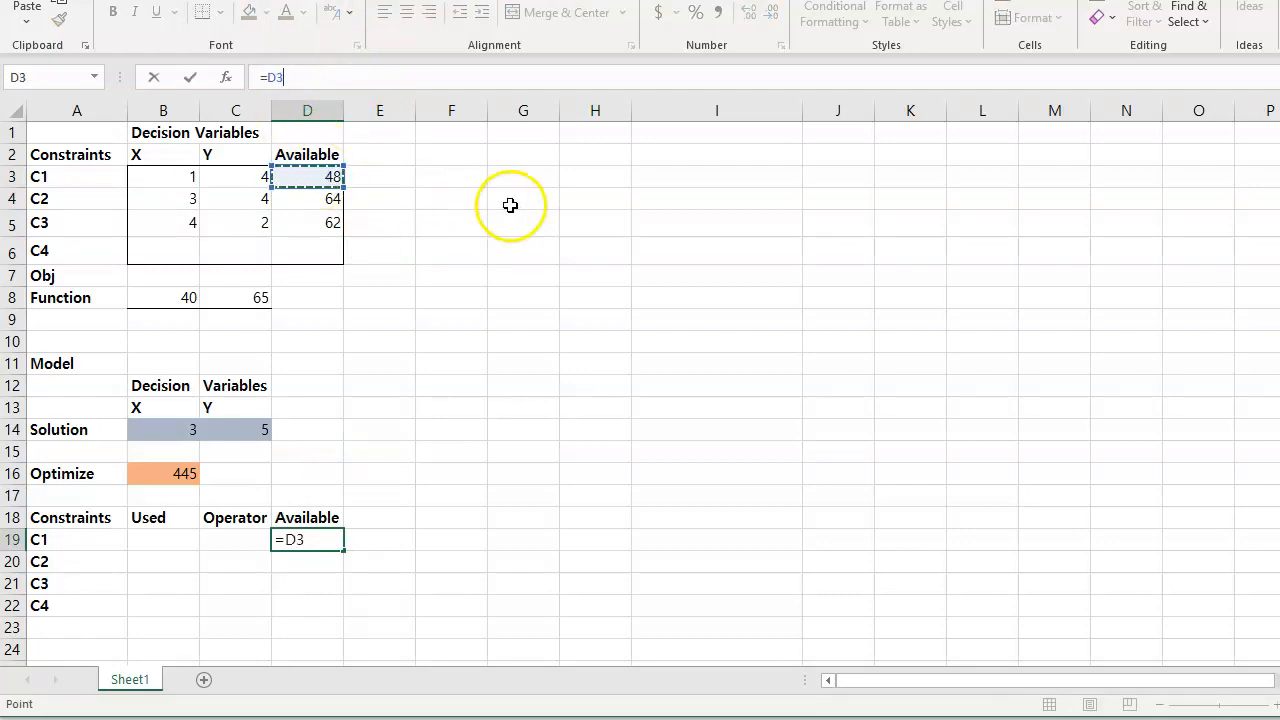
pyautogui.press('Return')
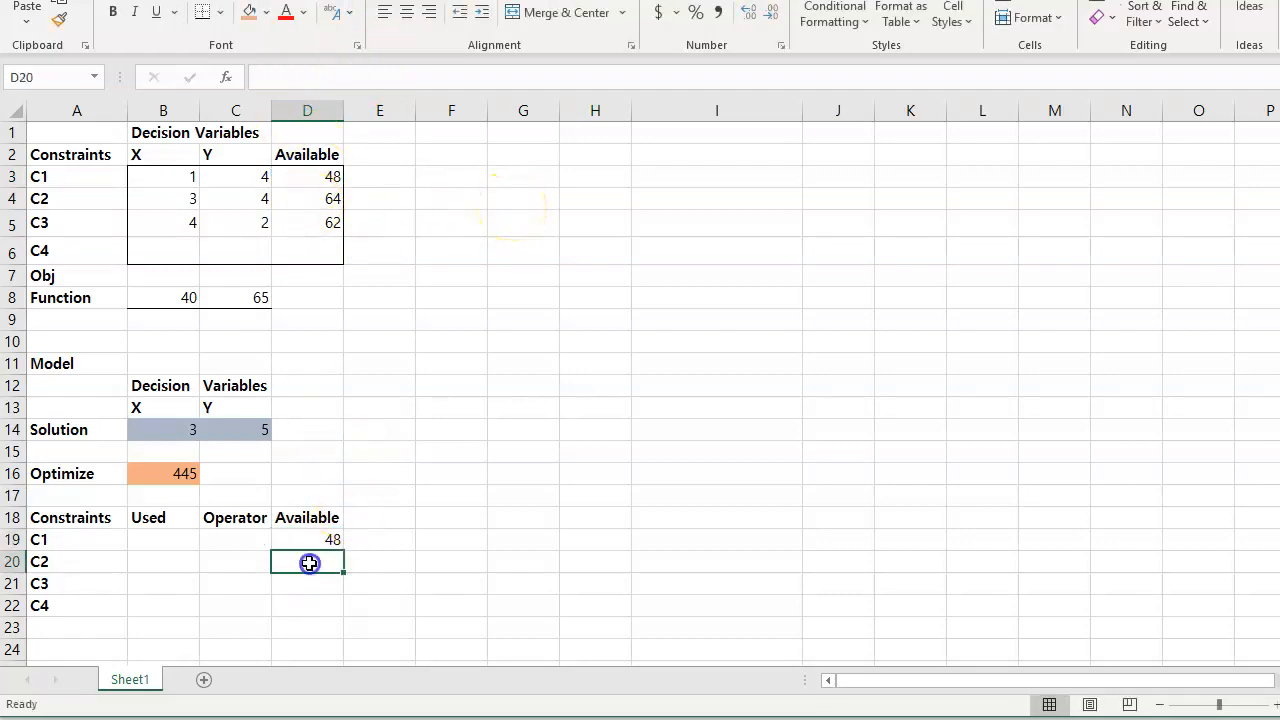
# - Fill the Available formula from D19 down to D21 for constraints C2 and C3
pyautogui.click(323, 197)
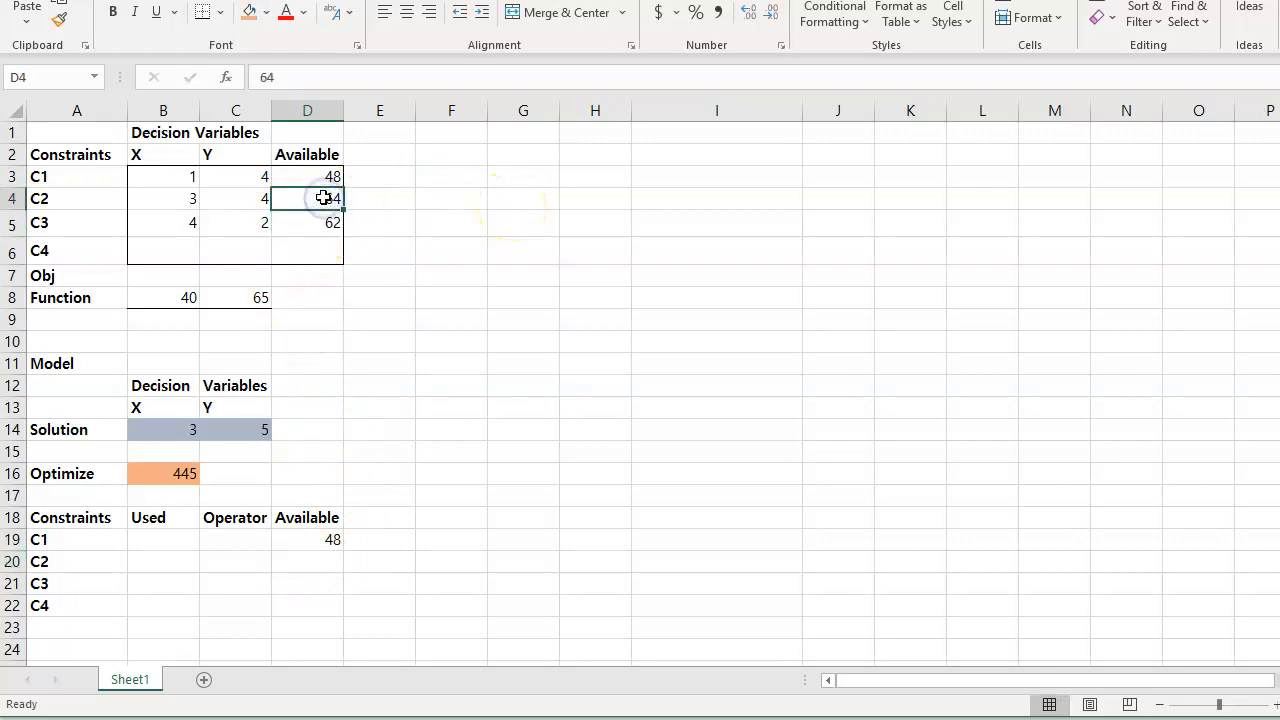
pyautogui.click(300, 537)
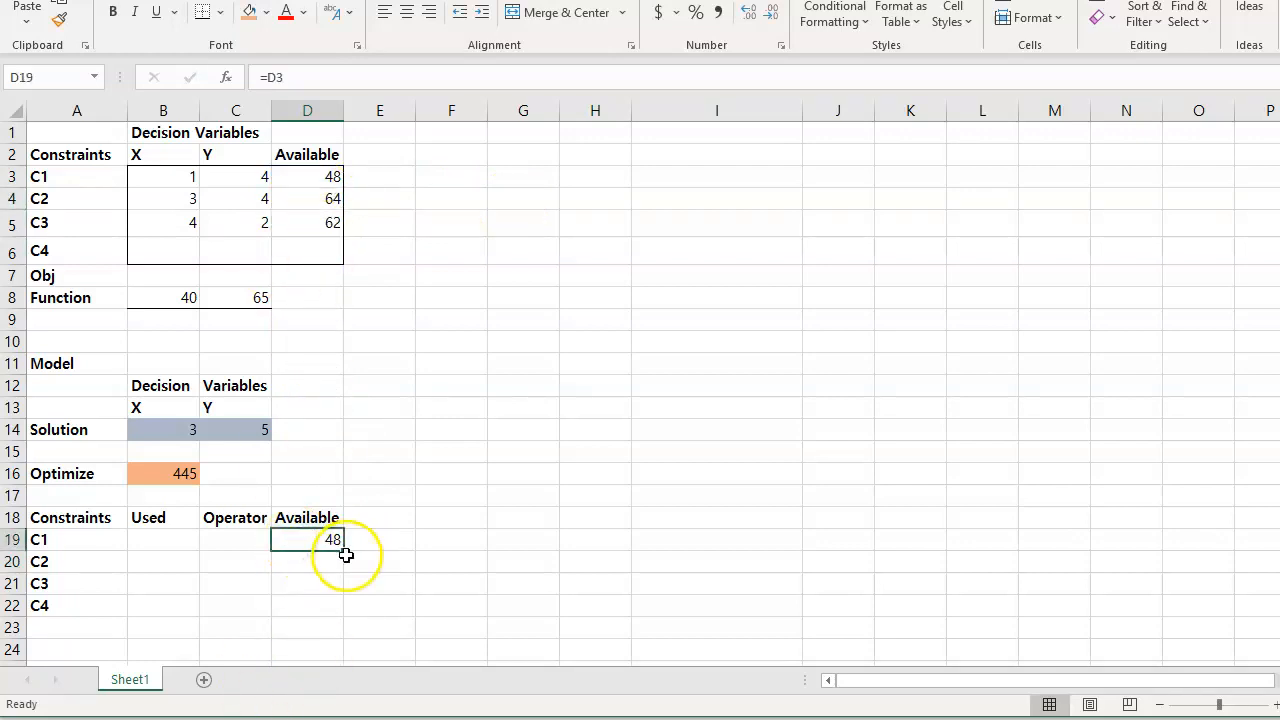
pyautogui.click(310, 569)
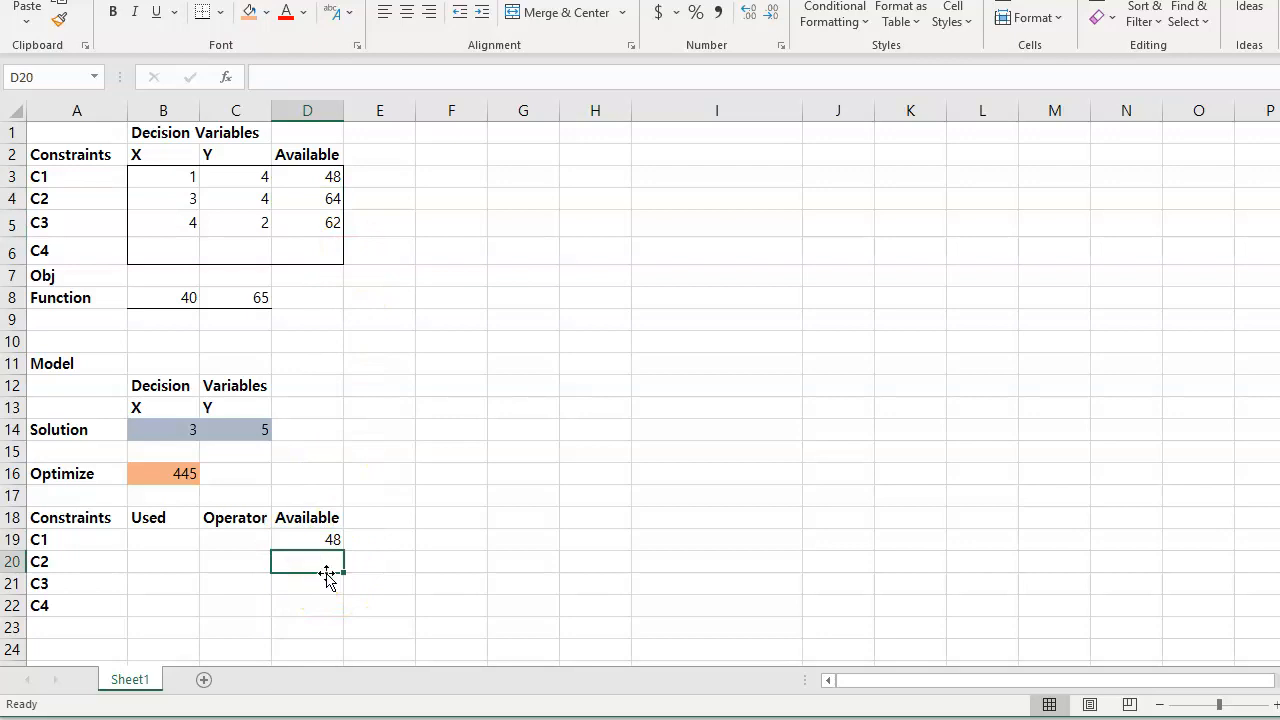
pyautogui.click(313, 562)
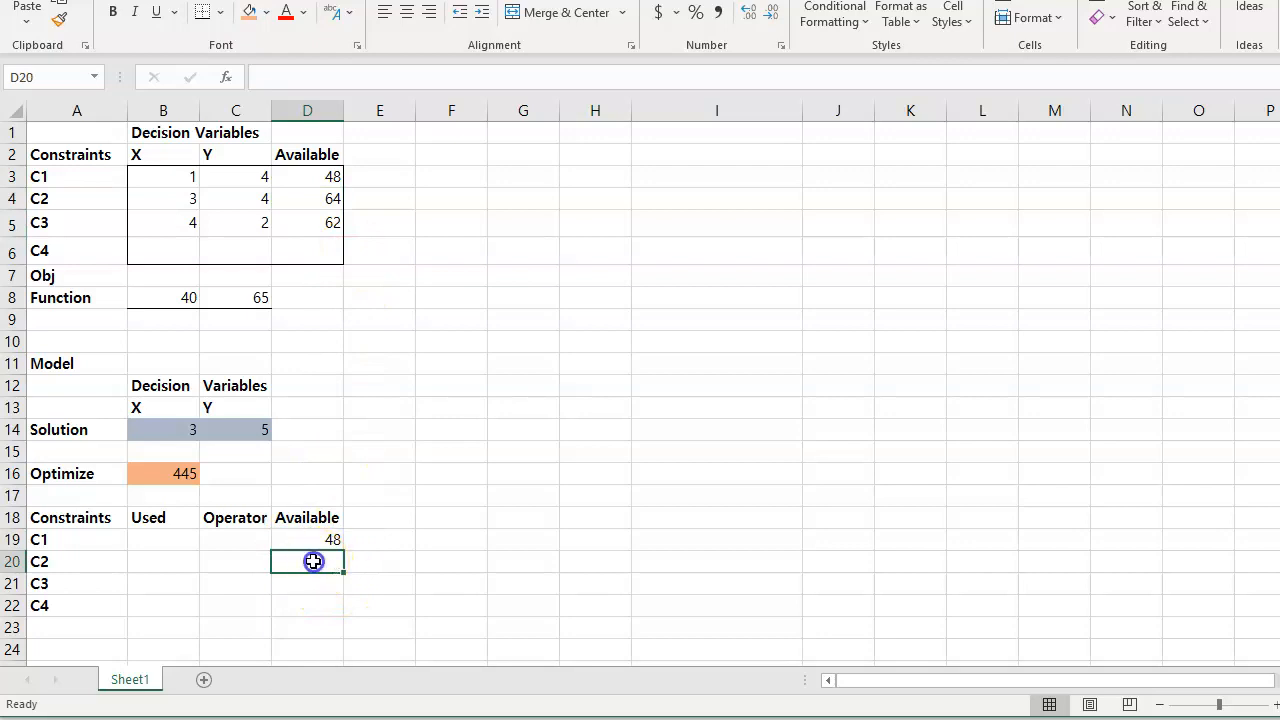
pyautogui.click(316, 198)
pyautogui.click(315, 537)
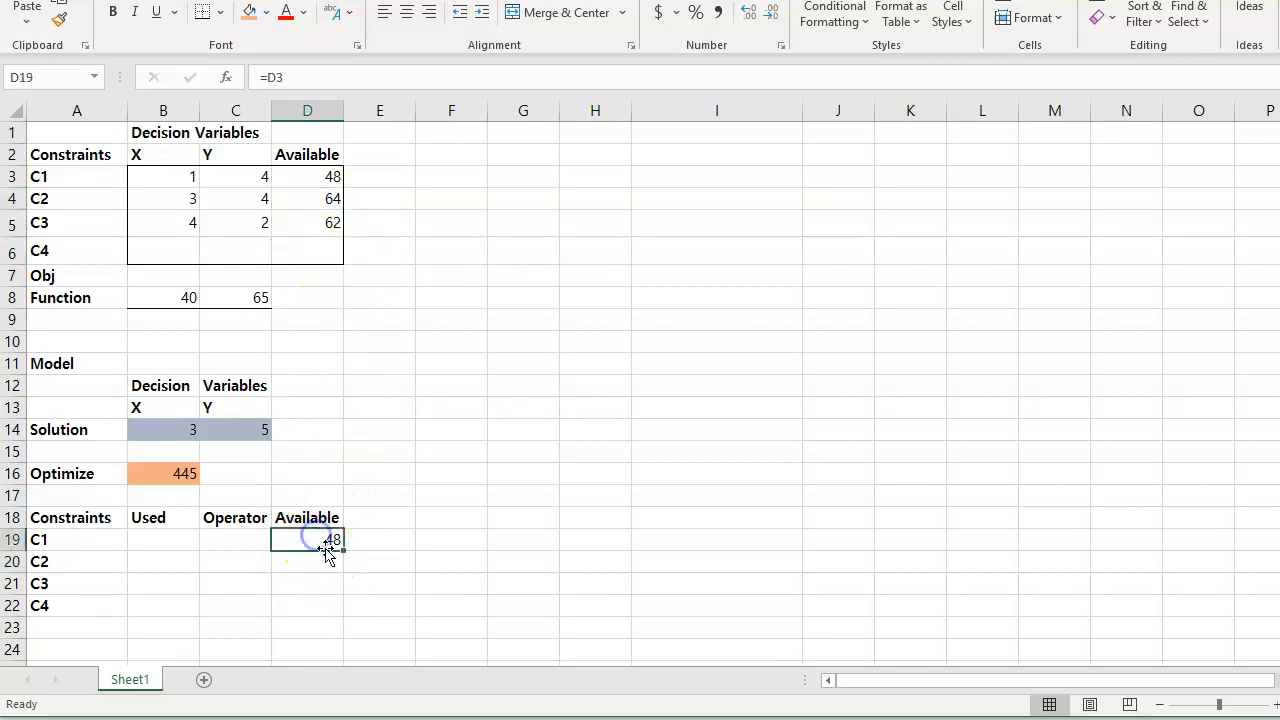
pyautogui.moveTo(345, 552); pyautogui.dragTo(348, 596)
# - Check the cell references in the Available formulas for constraints C1 to C3 in D19 to D21
pyautogui.click(309, 562)
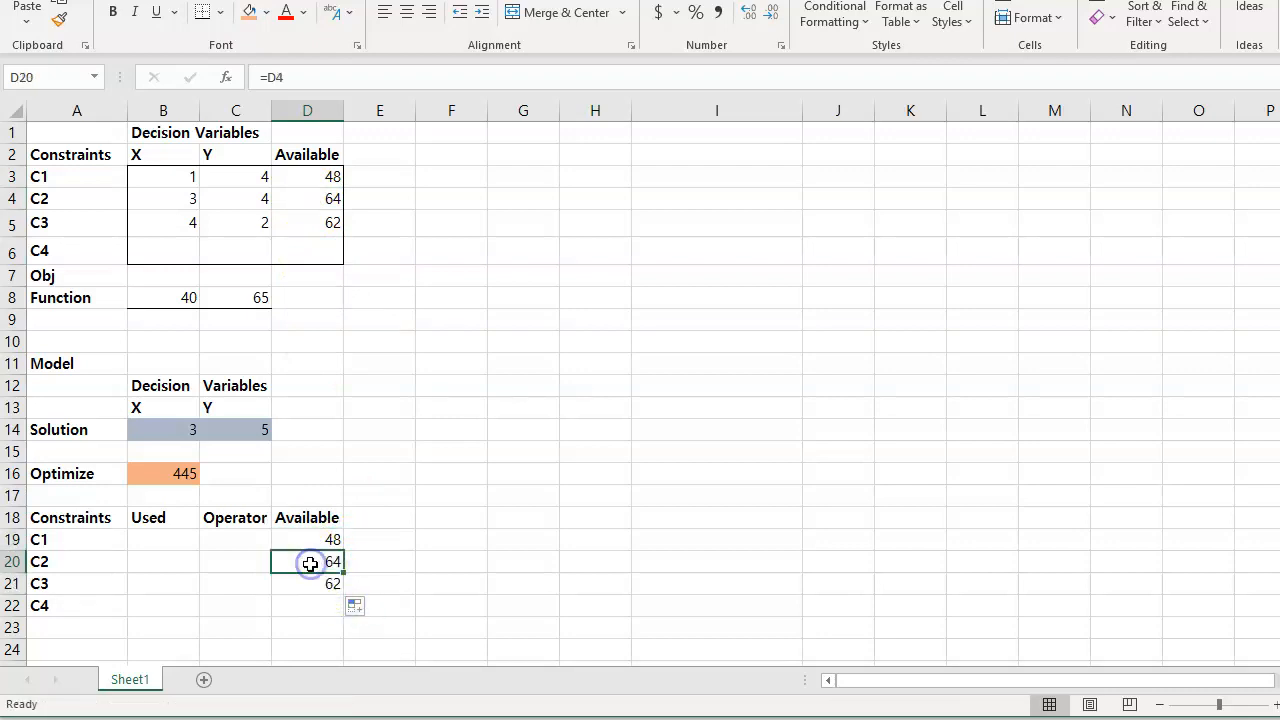
pyautogui.click(316, 586)
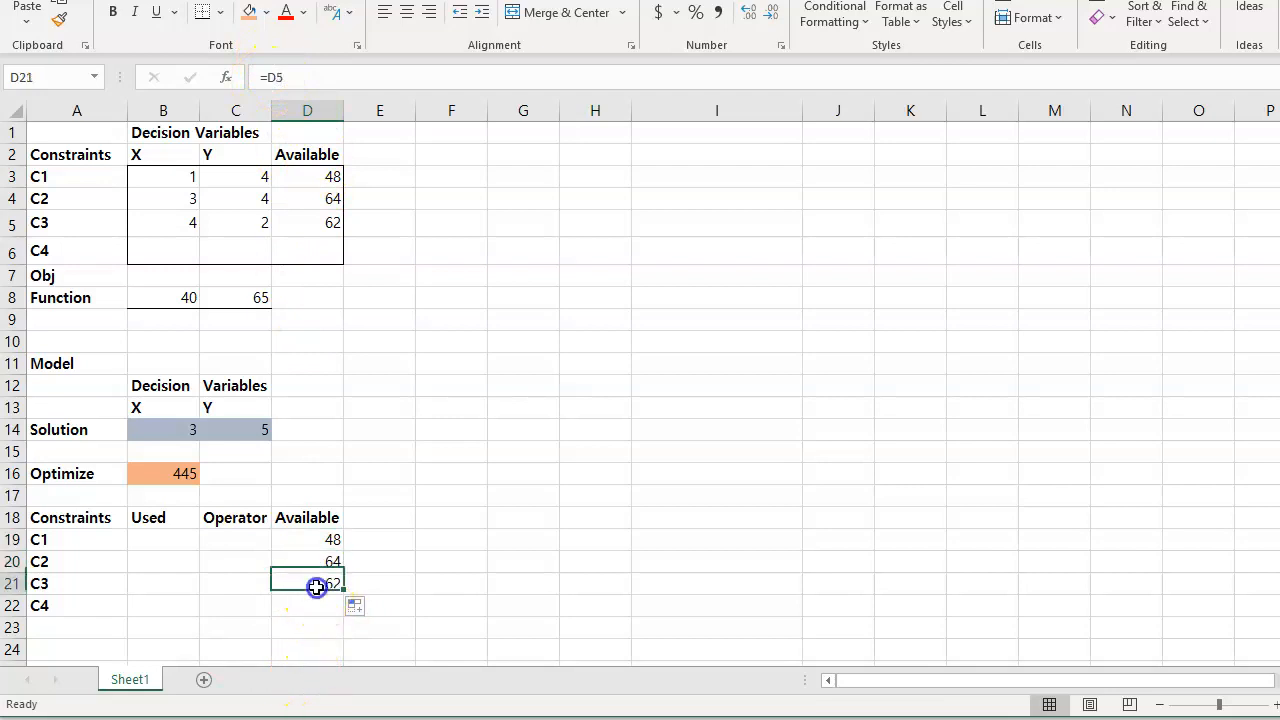
pyautogui.click(276, 79)
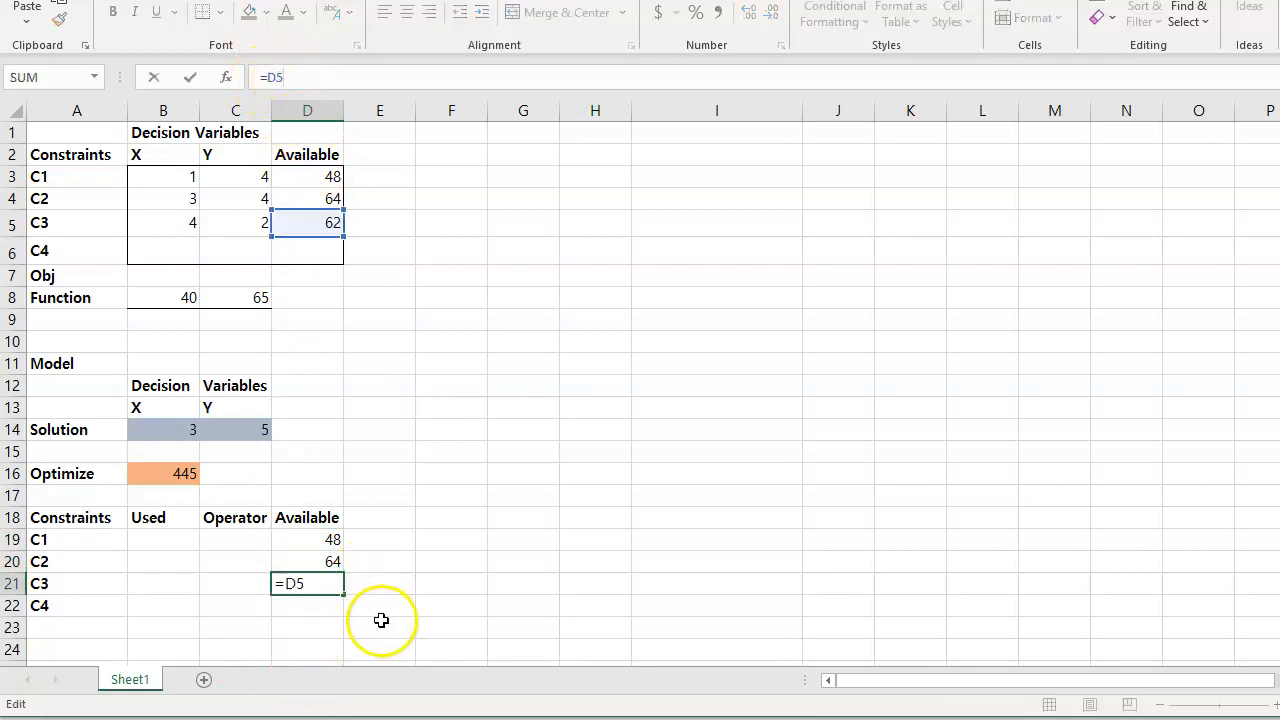
pyautogui.click(327, 539)
pyautogui.click(323, 564)
pyautogui.click(320, 585)
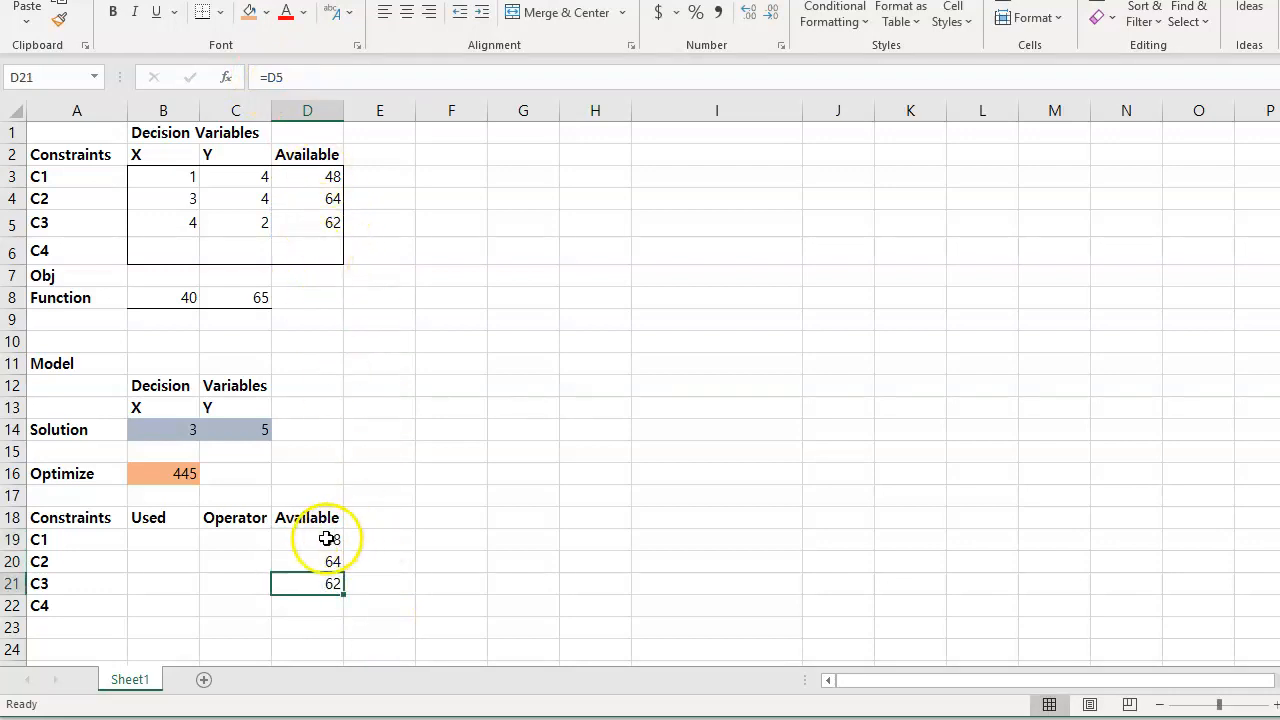
pyautogui.click(433, 598)
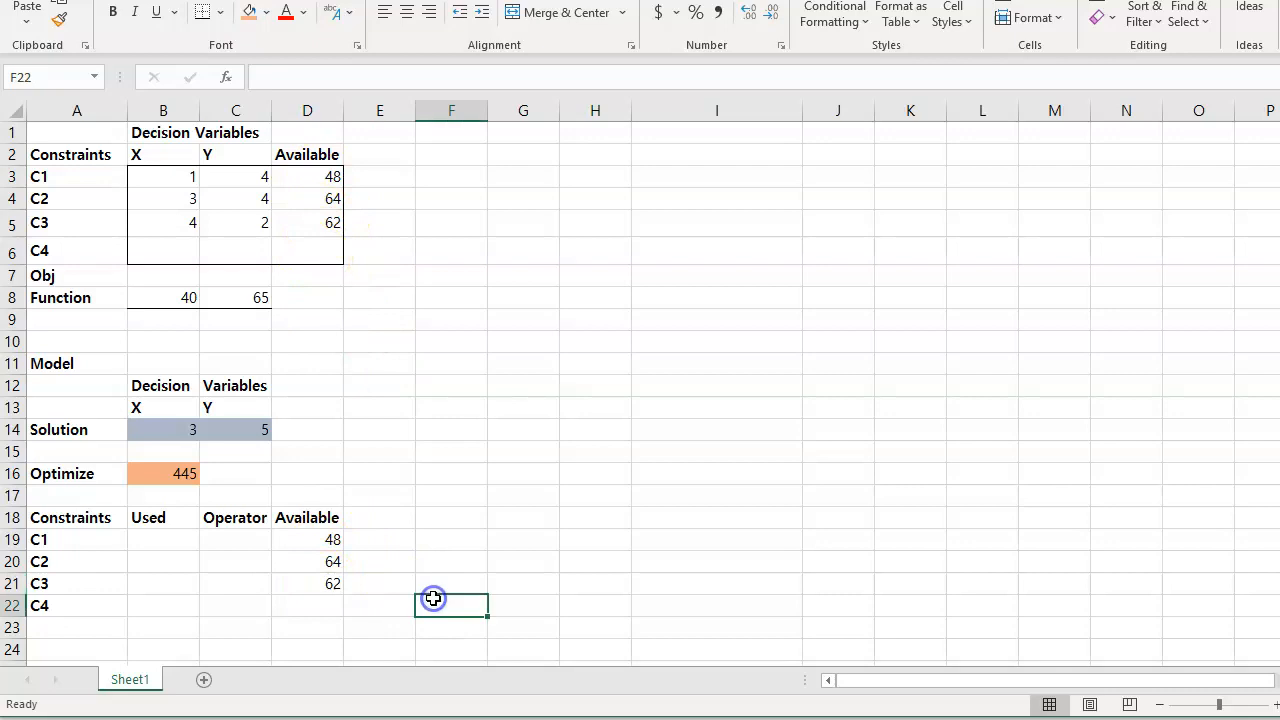
pyautogui.click(364, 580)
# - Examine how C1's Used amount in B19 combines the coefficients in B3 and C3 with the solution values in B14 and C14
pyautogui.click(139, 545)
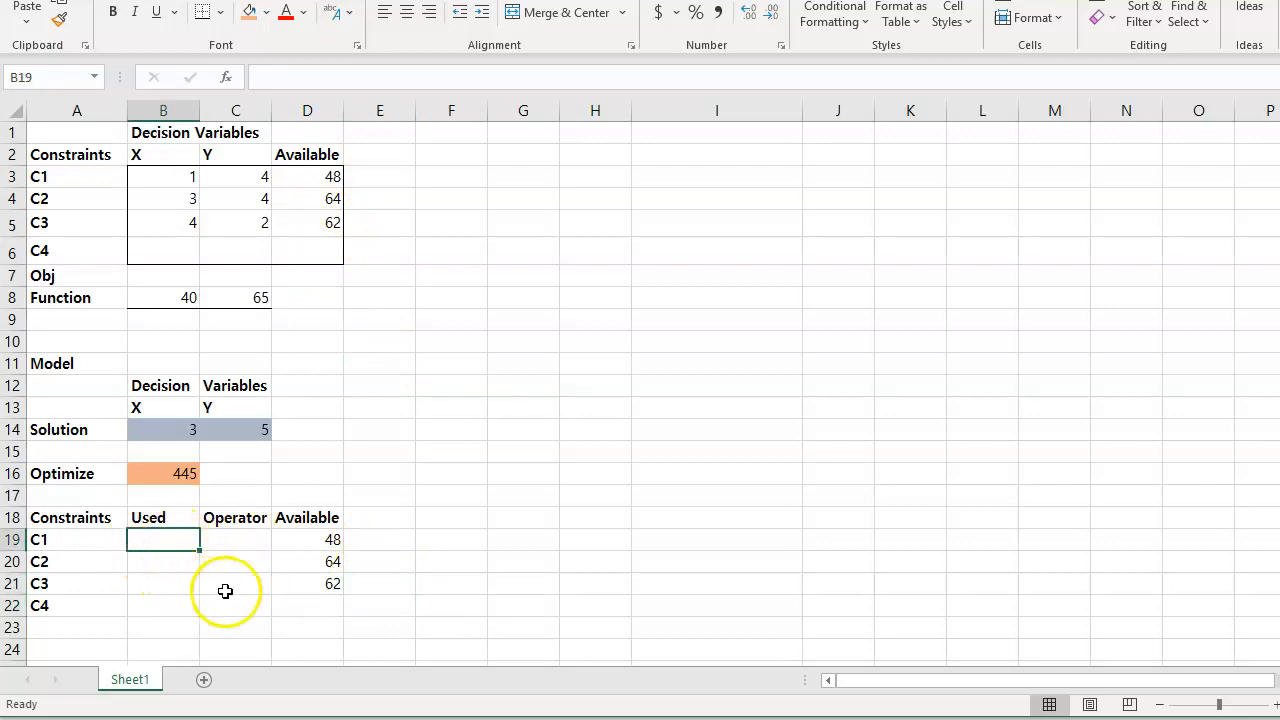
pyautogui.click(189, 429)
pyautogui.click(258, 430)
pyautogui.click(174, 430)
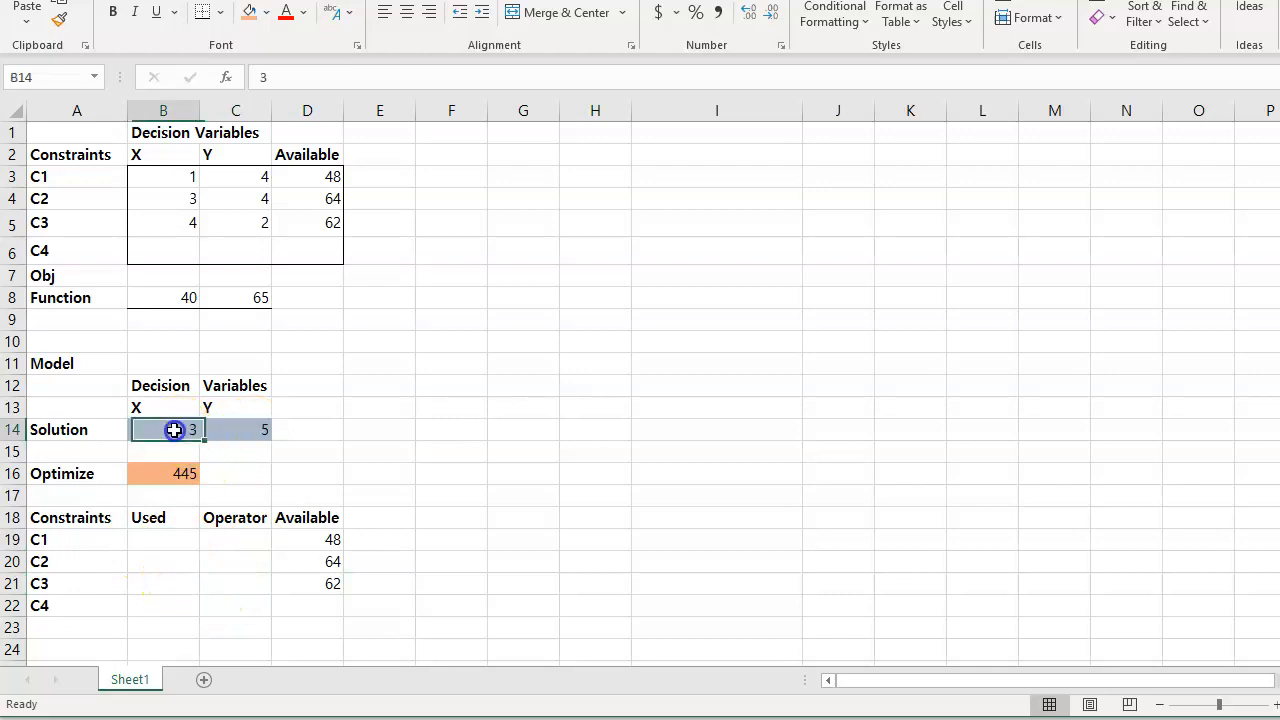
pyautogui.click(175, 176)
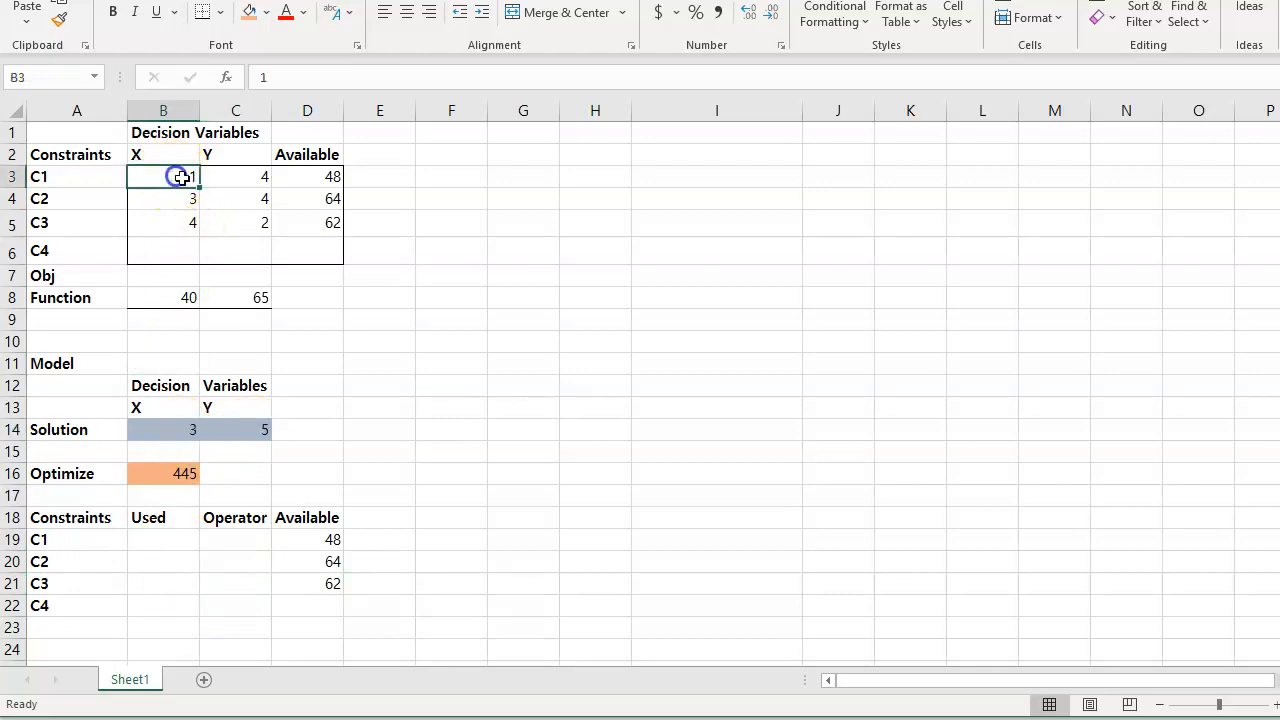
pyautogui.click(177, 430)
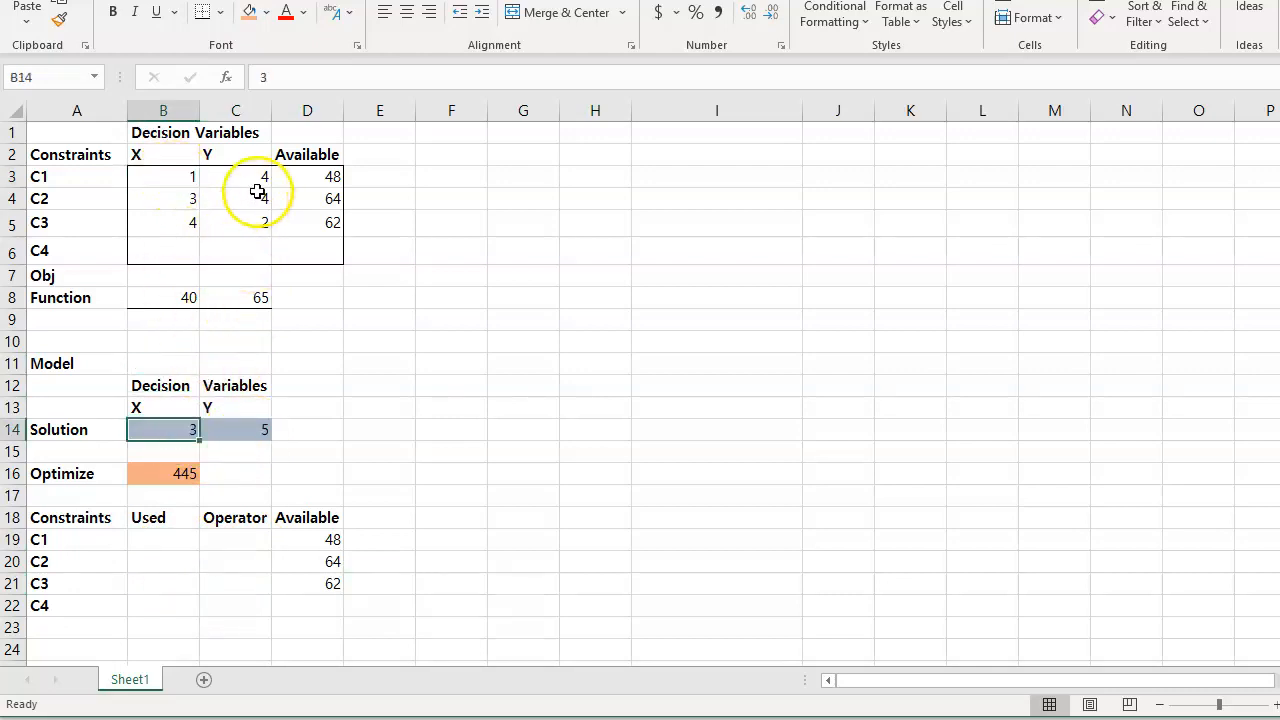
pyautogui.click(258, 184)
pyautogui.click(252, 424)
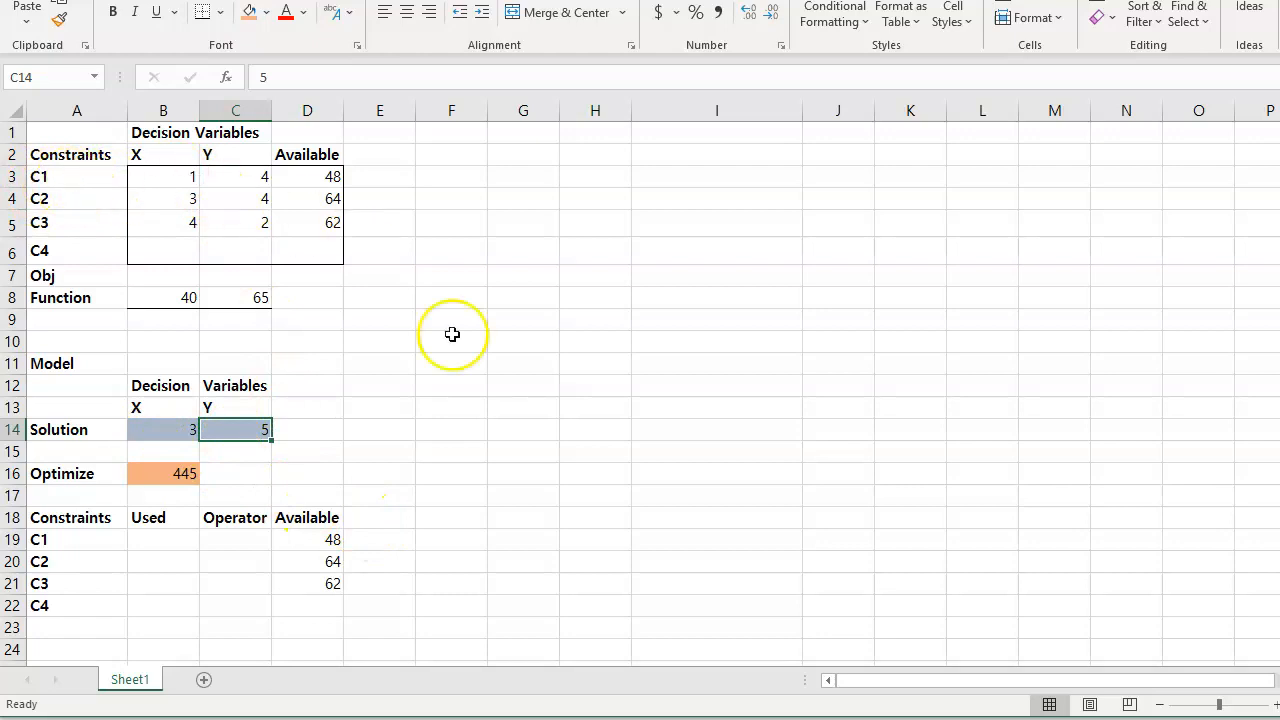
pyautogui.click(171, 425)
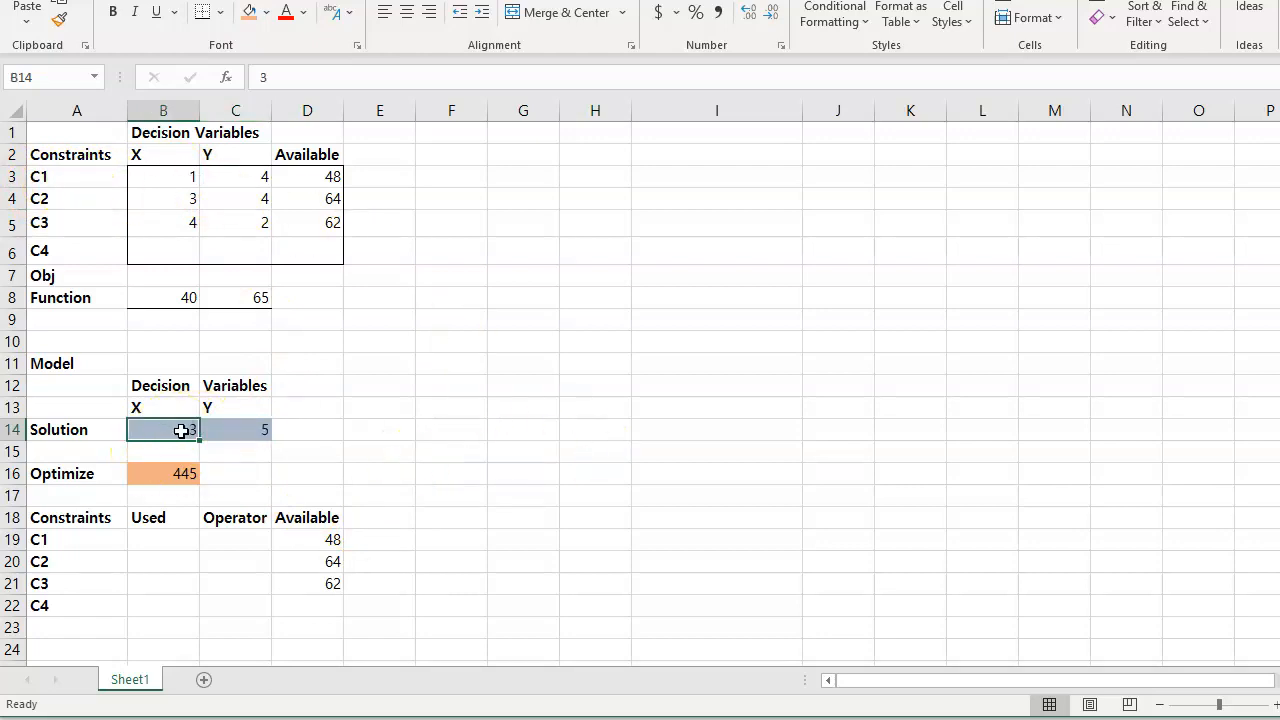
# - Trace which C1 coefficient in B3 and C3 pairs with each solution value in B14 and C14
pyautogui.click(254, 432)
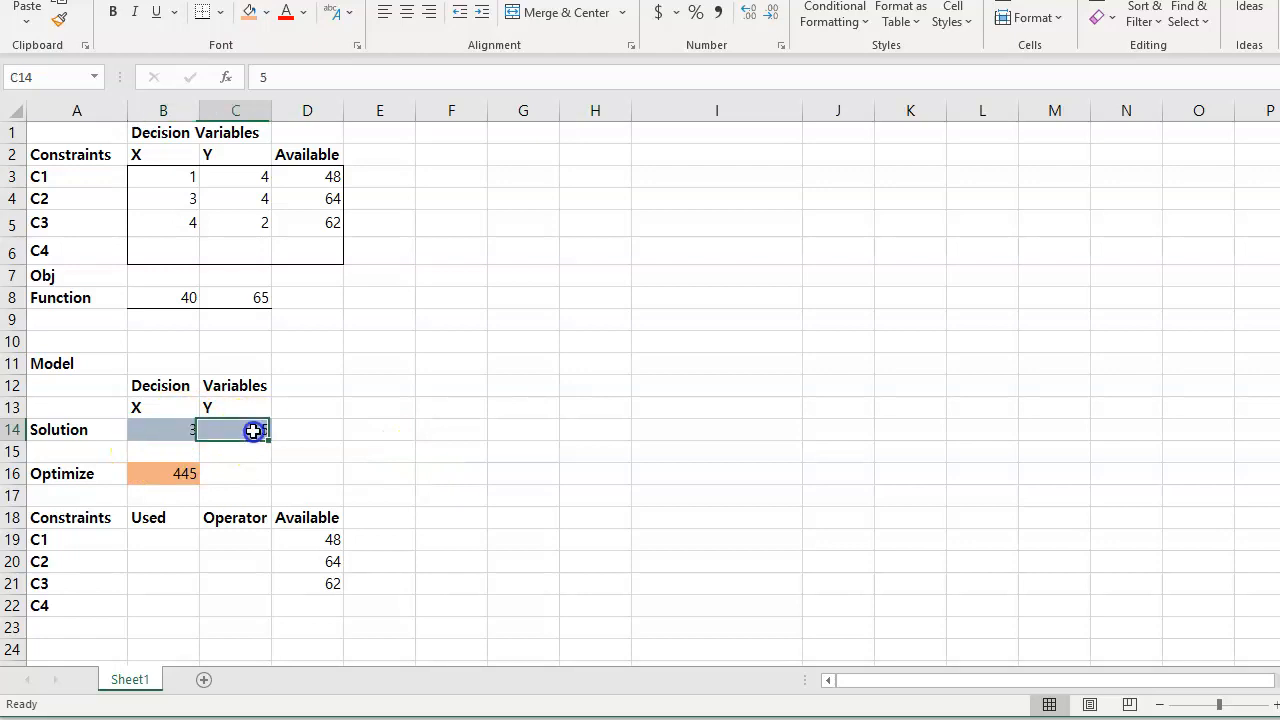
pyautogui.click(176, 433)
pyautogui.click(223, 434)
pyautogui.click(166, 430)
pyautogui.click(176, 176)
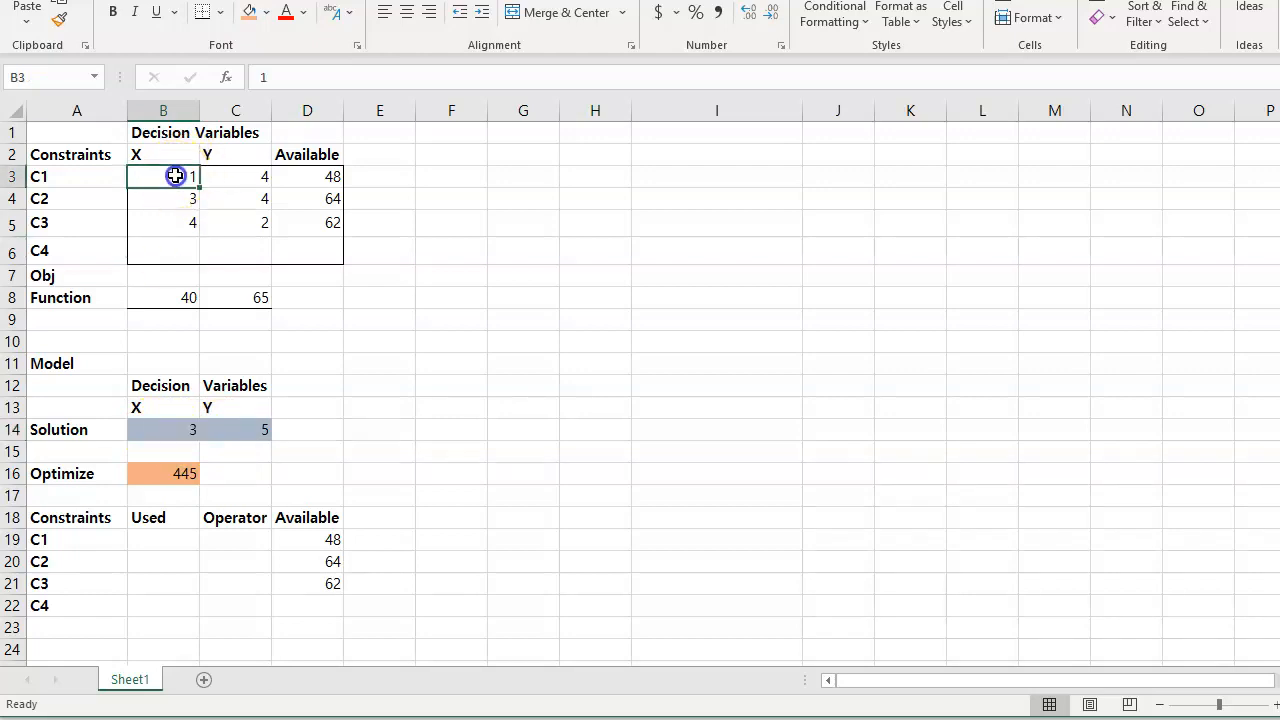
pyautogui.click(268, 174)
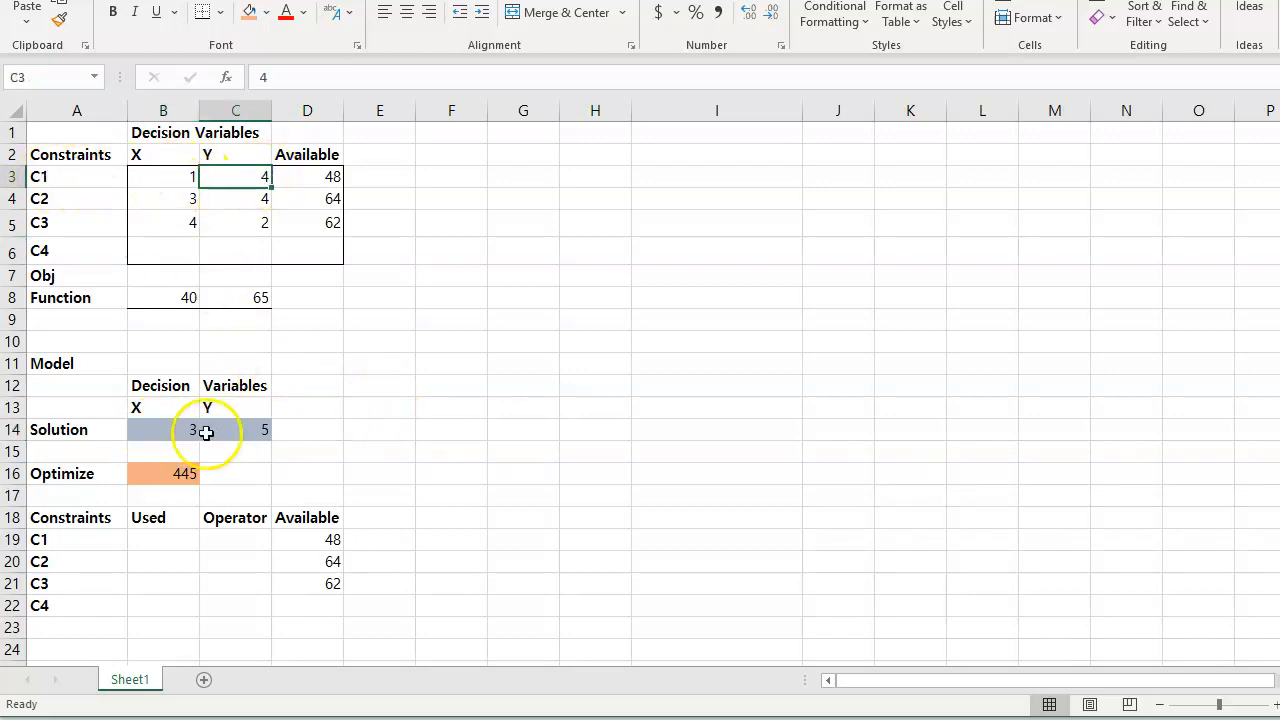
pyautogui.click(159, 431)
pyautogui.click(173, 174)
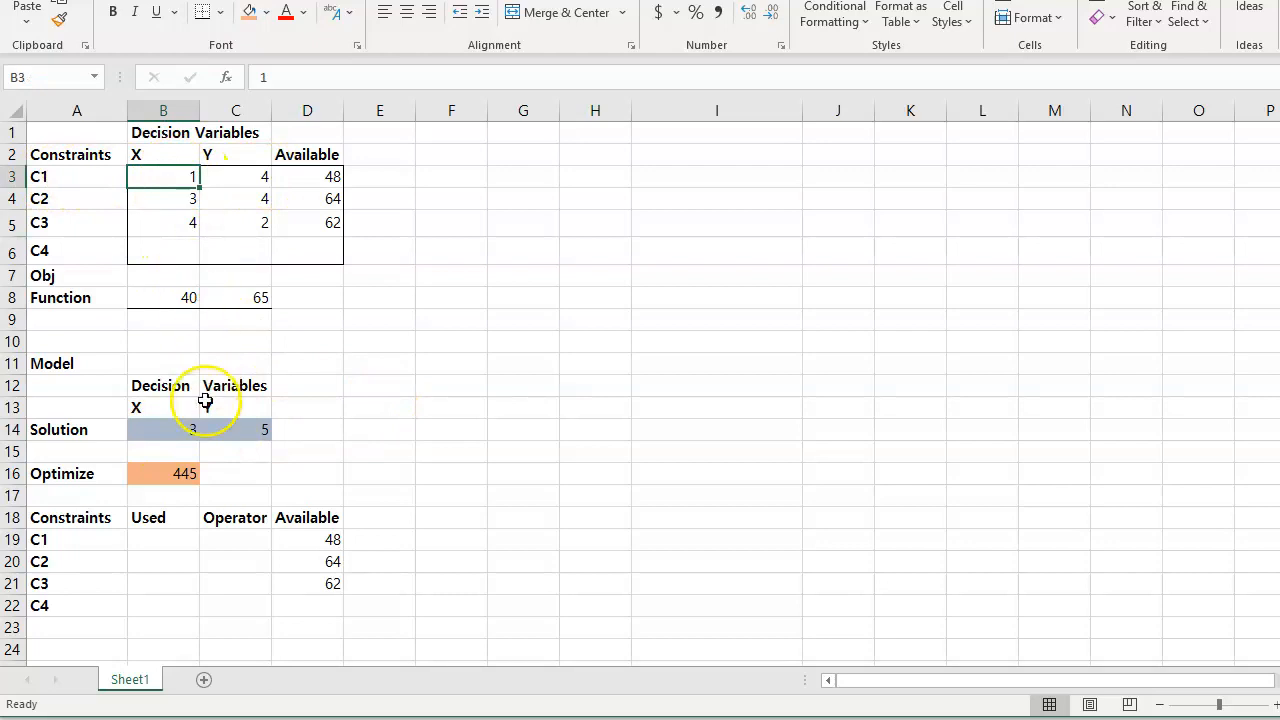
pyautogui.click(187, 432)
pyautogui.click(266, 176)
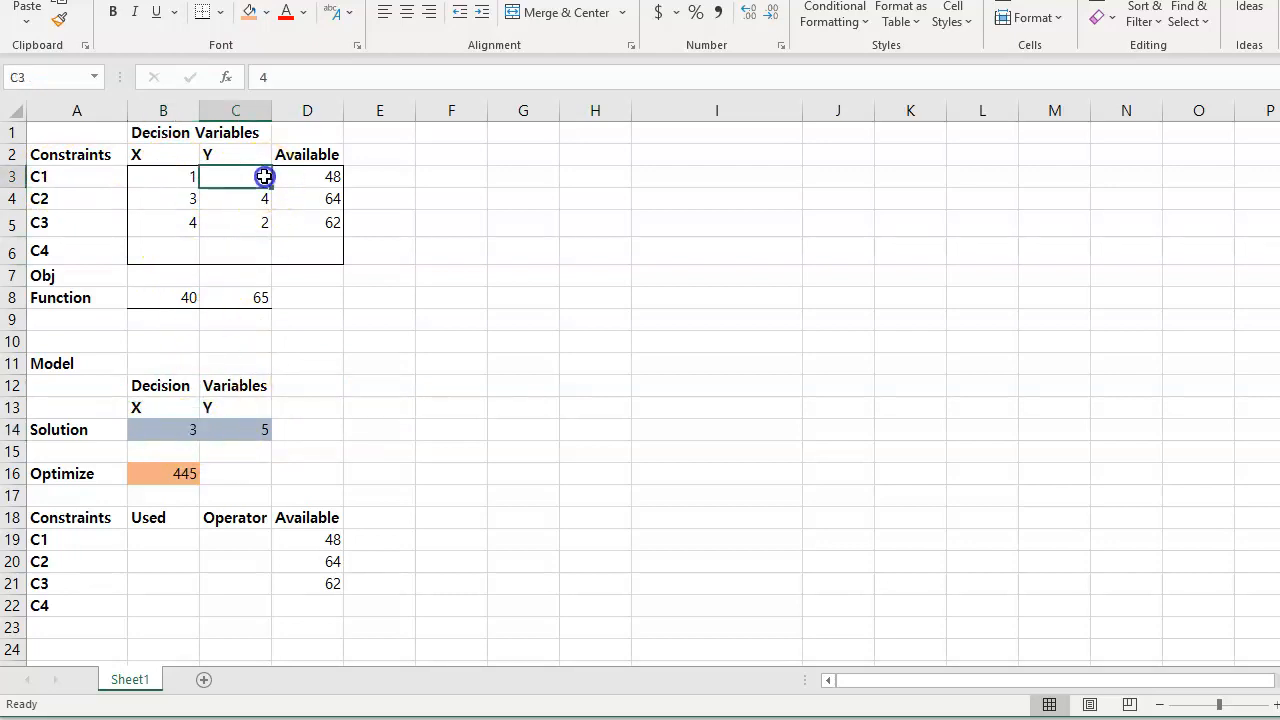
pyautogui.click(264, 426)
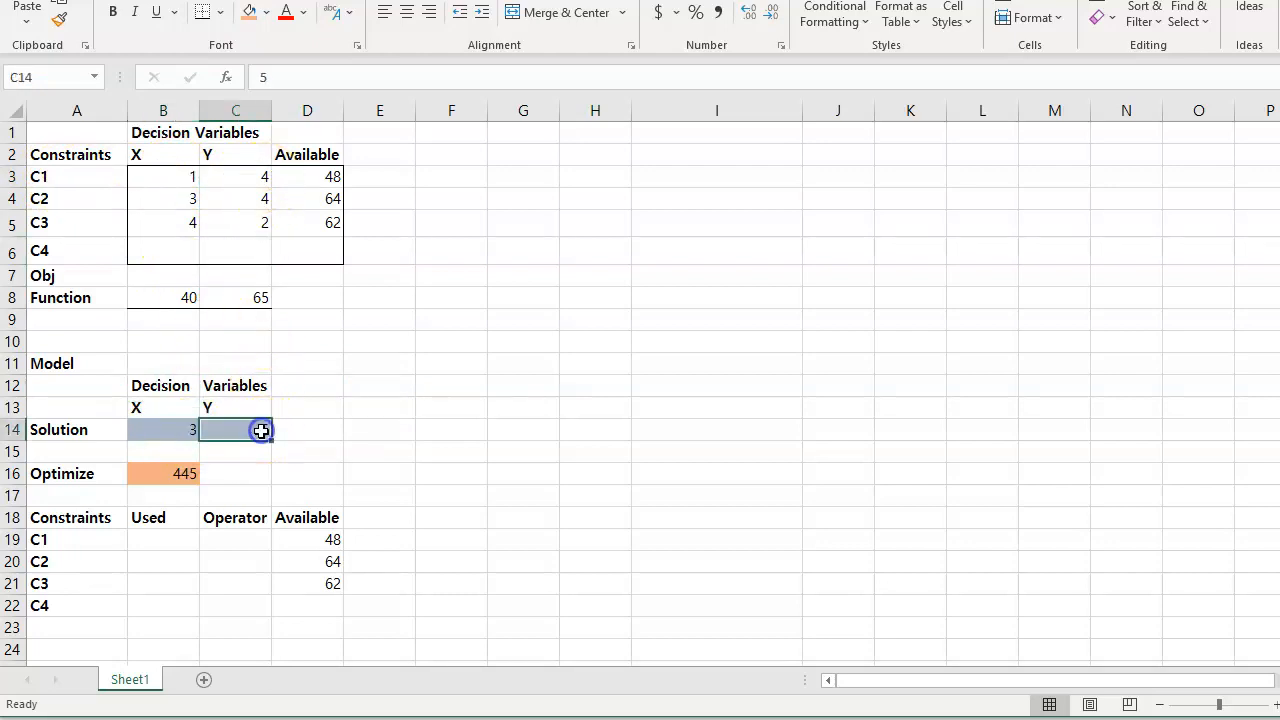
# - Enter =SUMPRODUCT(B3:C3,B14:C14) as constraint C1's Used formula in B19
pyautogui.click(157, 537)
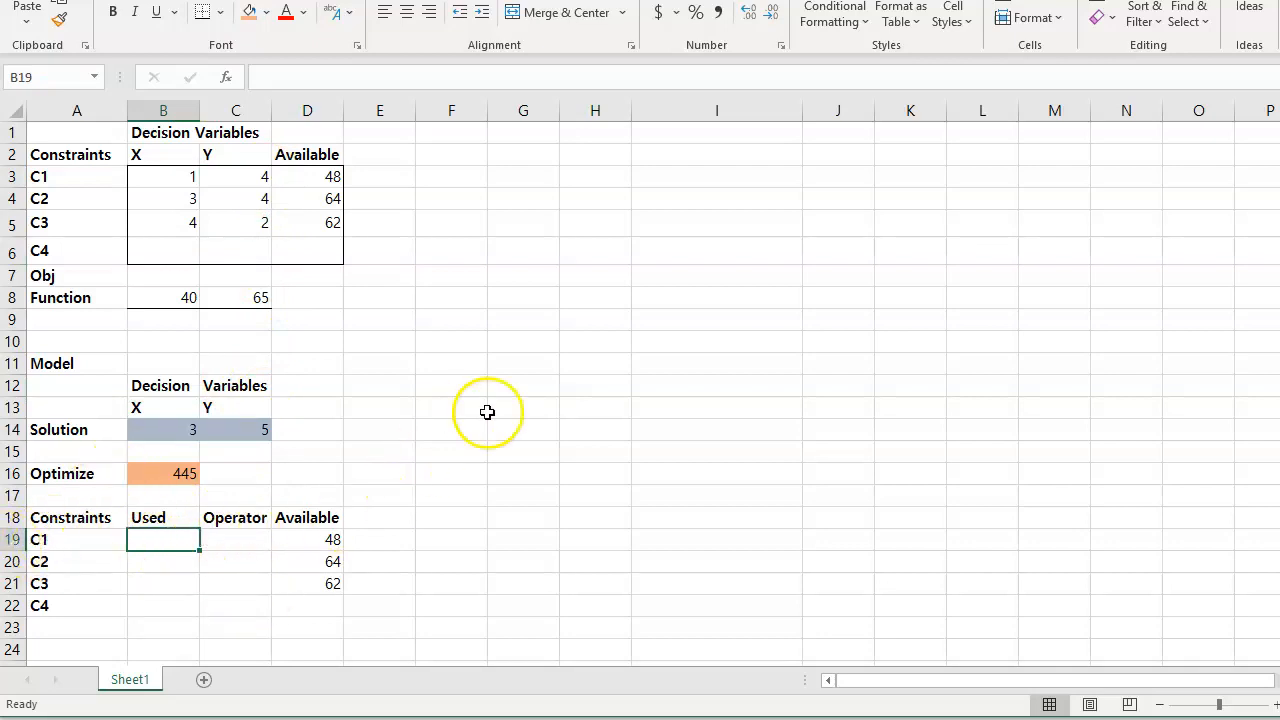
pyautogui.click(286, 76)
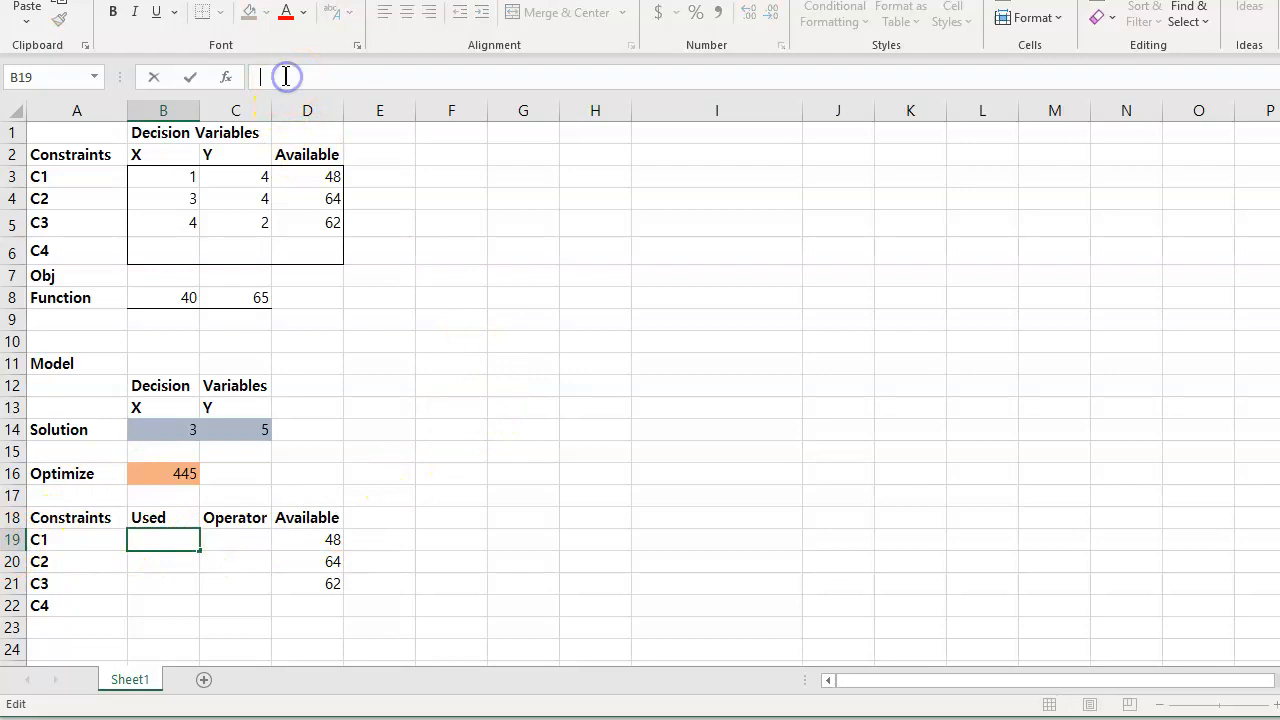
pyautogui.write('=')
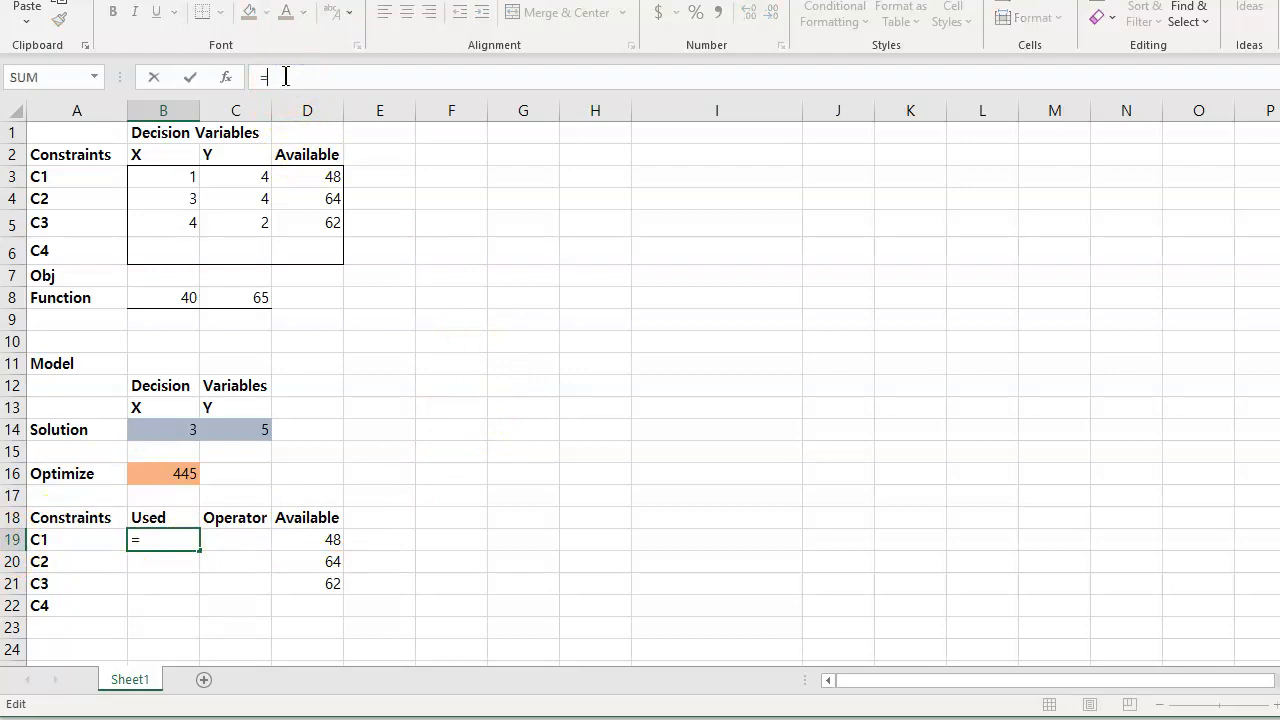
pyautogui.write('sump')
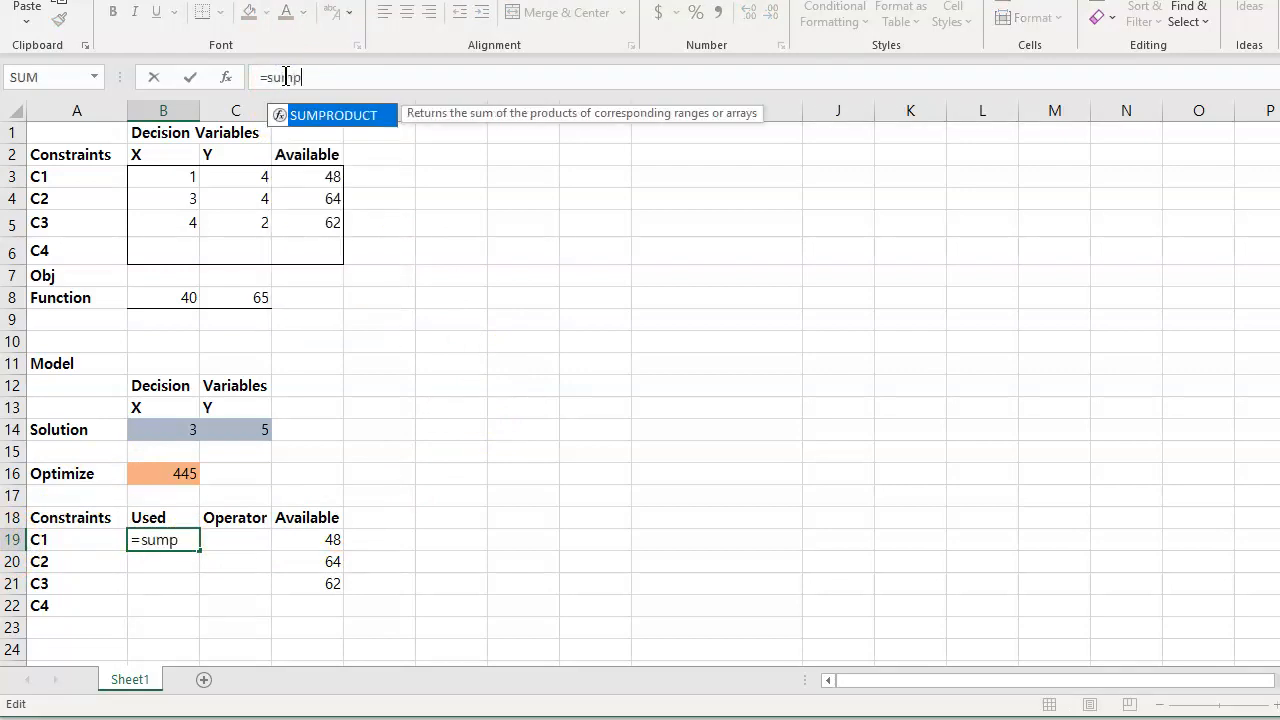
pyautogui.press('Return')
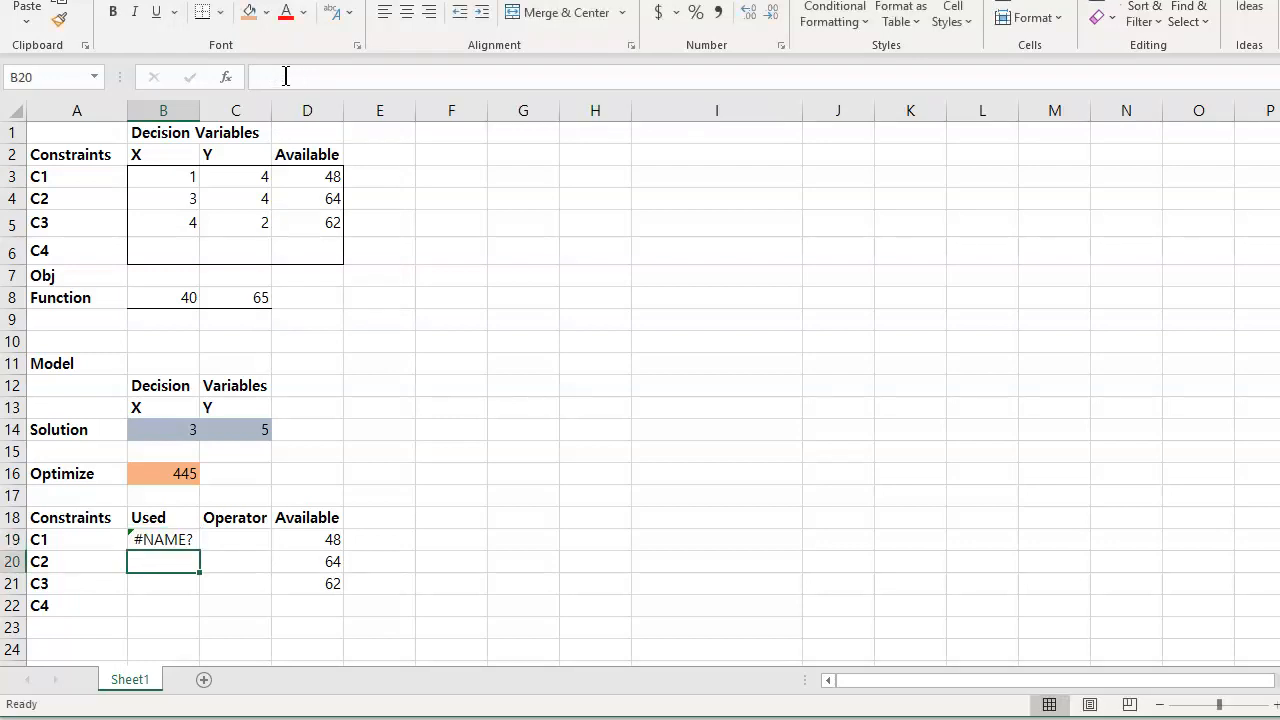
pyautogui.click(171, 538)
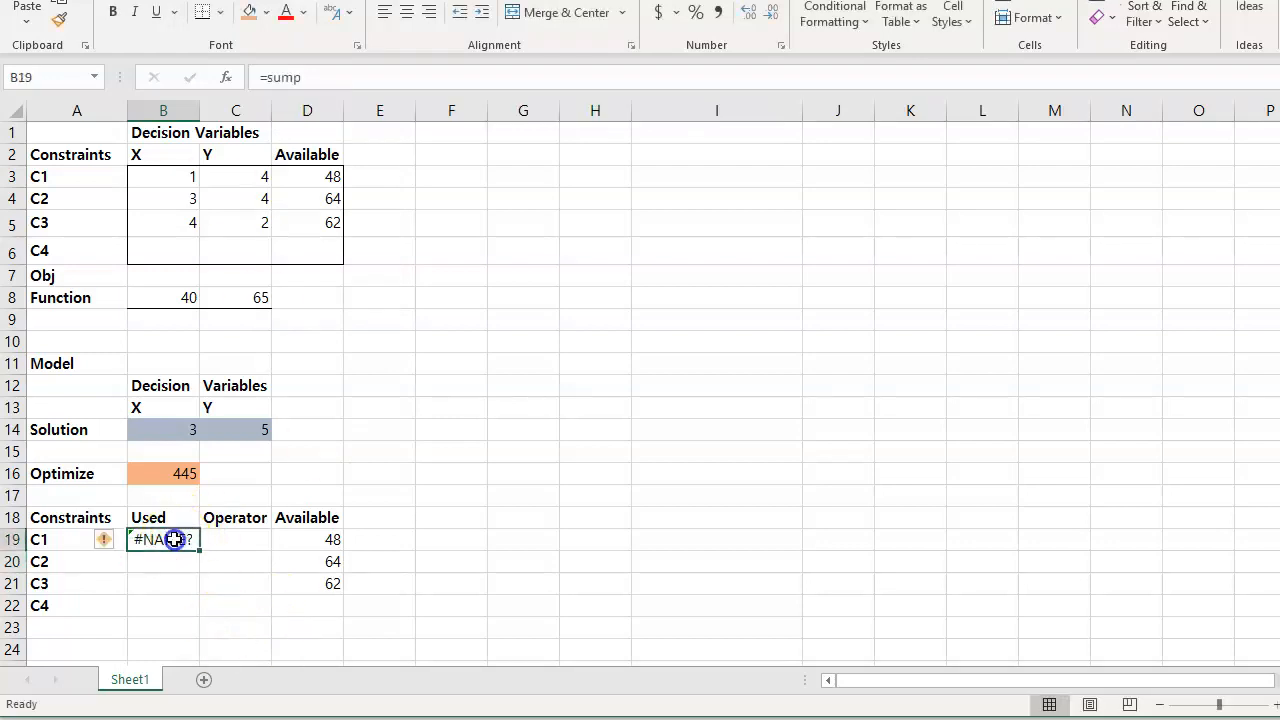
pyautogui.click(323, 84)
pyautogui.write('roduct')
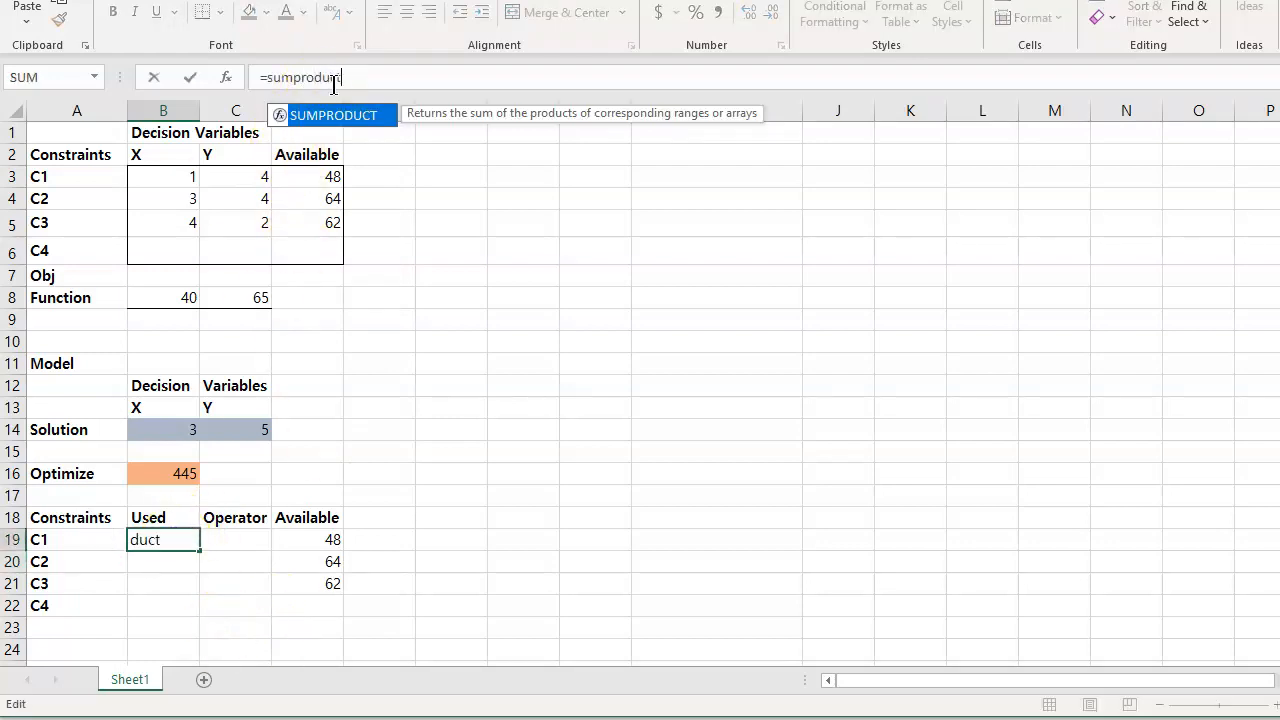
pyautogui.write('(')
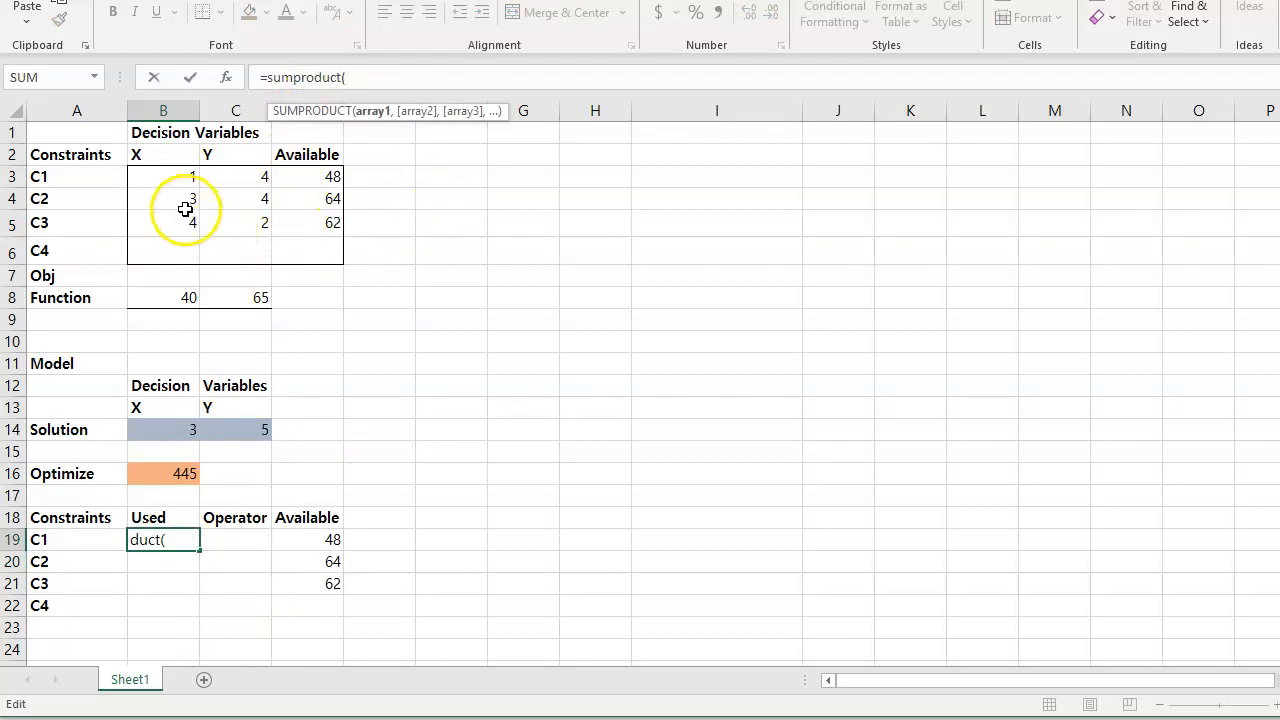
pyautogui.click(169, 179)
pyautogui.moveTo(169, 179); pyautogui.dragTo(231, 179)
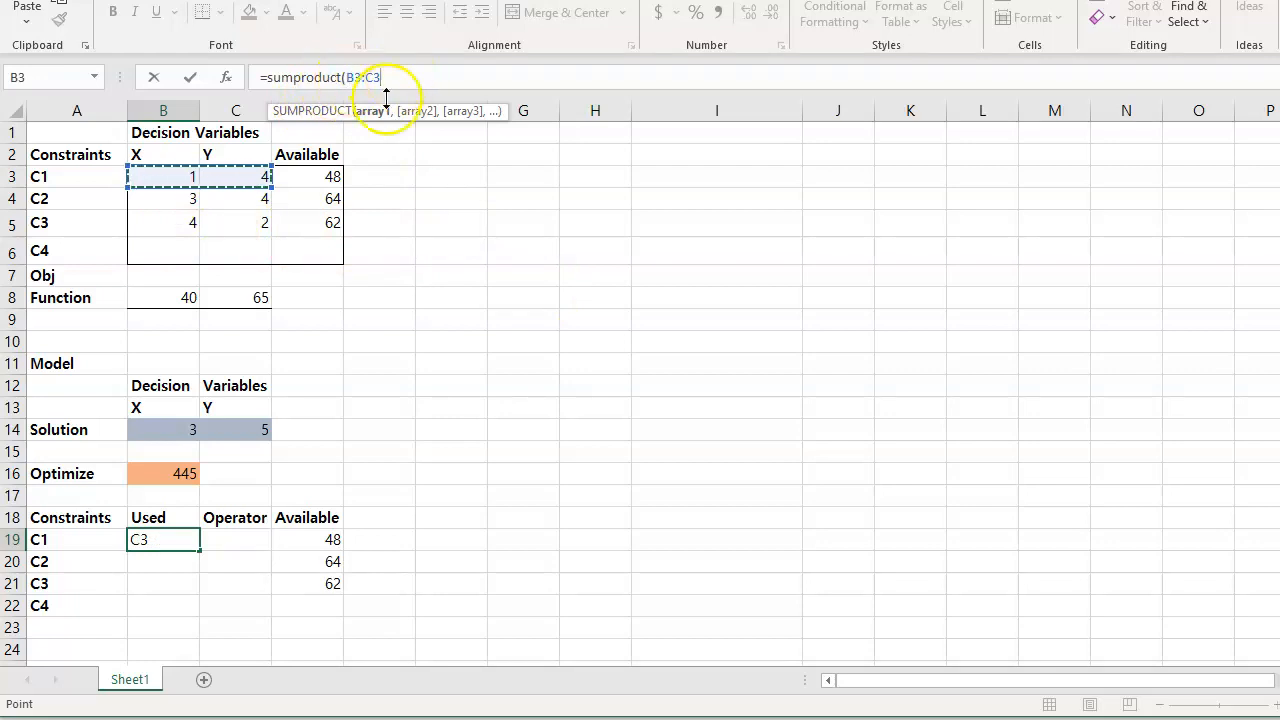
pyautogui.write(',')
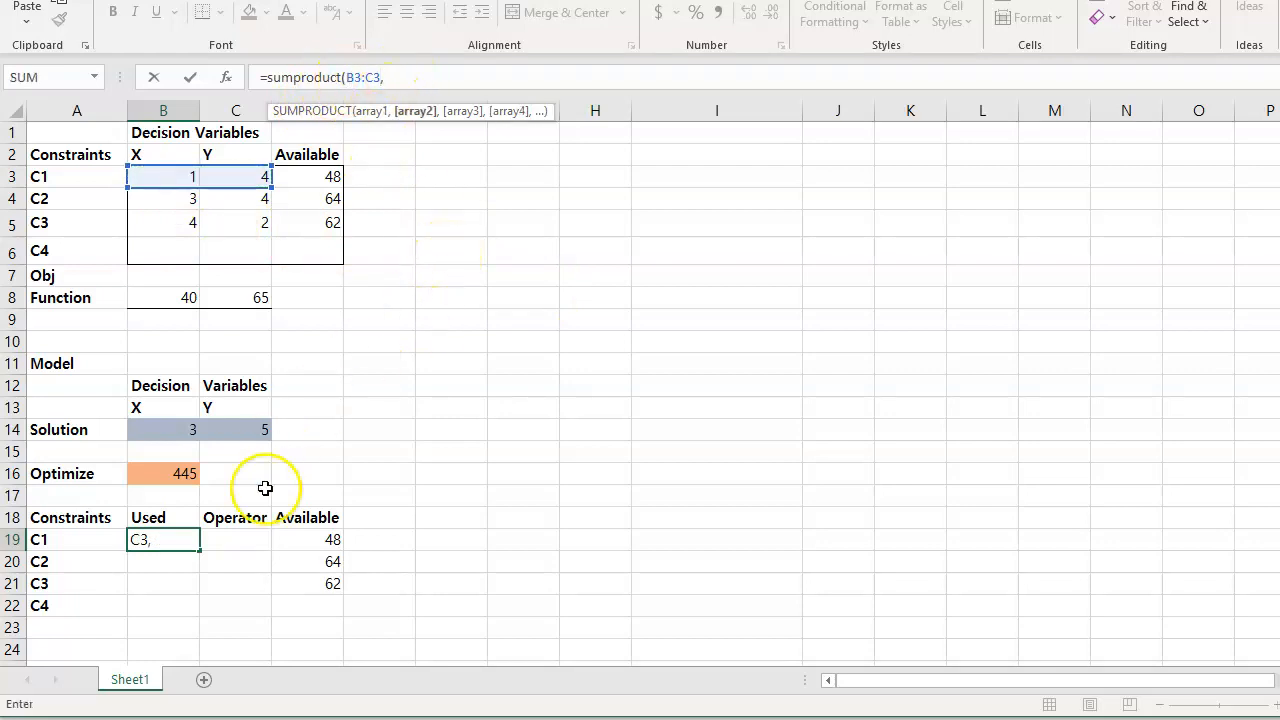
pyautogui.moveTo(166, 429); pyautogui.dragTo(230, 430)
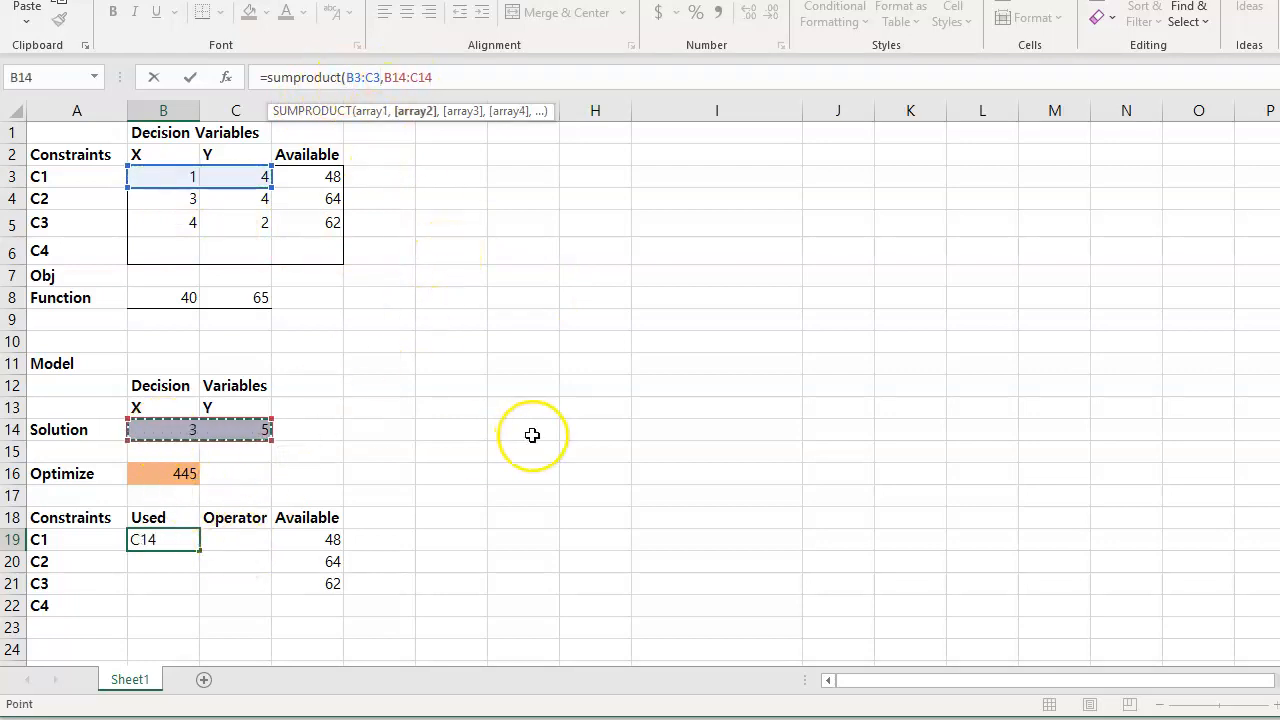
pyautogui.write(')')
pyautogui.press('Return')
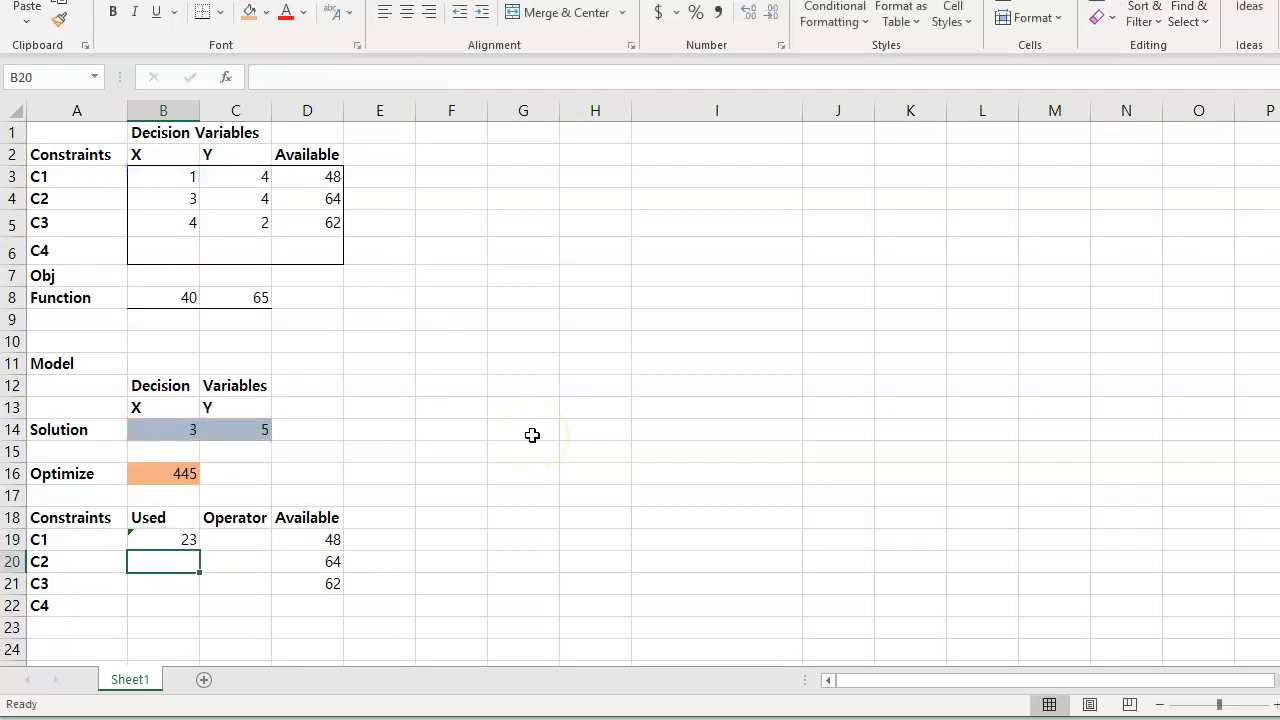
# - Ignore the formula error flagged on C1's Used cell B19
pyautogui.click(170, 537)
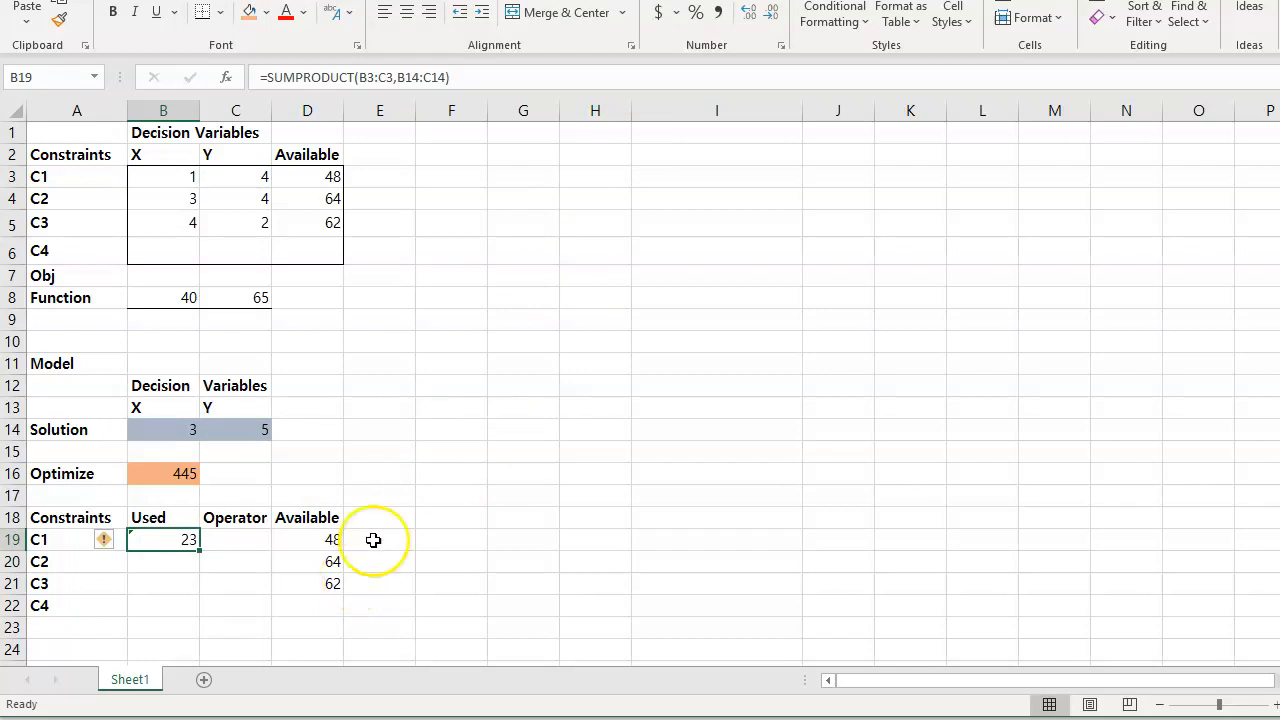
pyautogui.moveTo(104, 543)
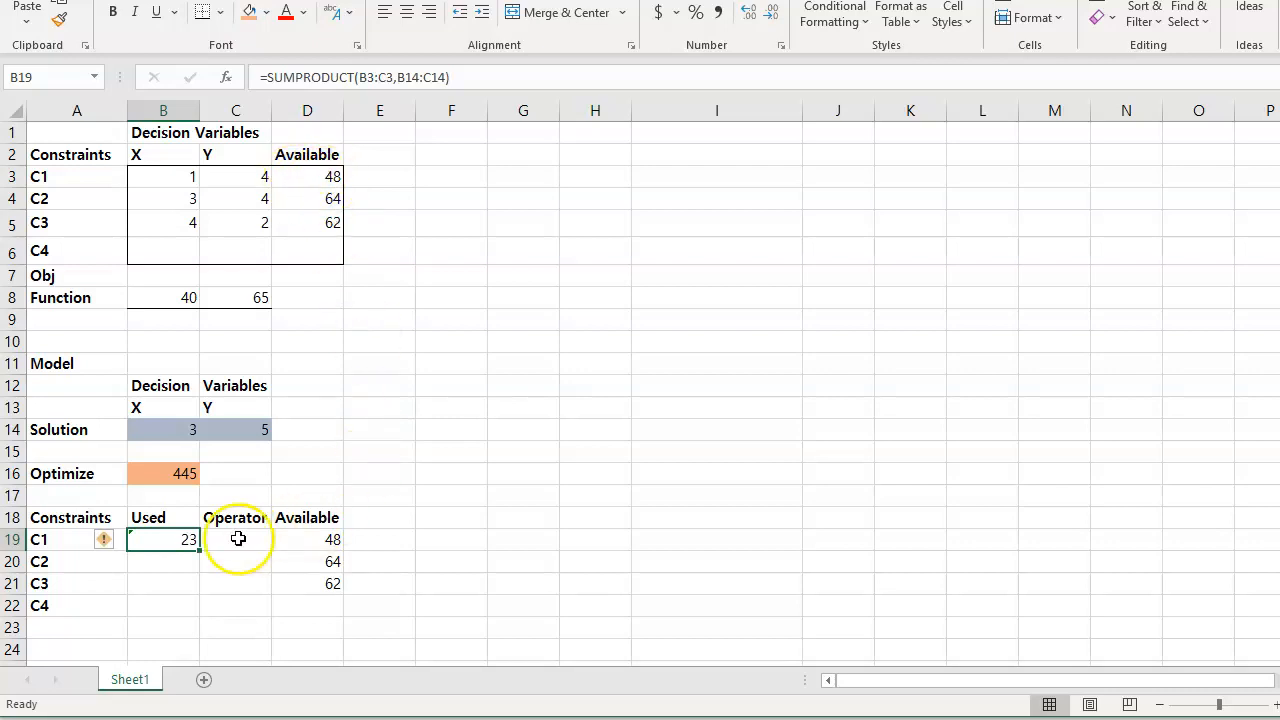
pyautogui.click(117, 540)
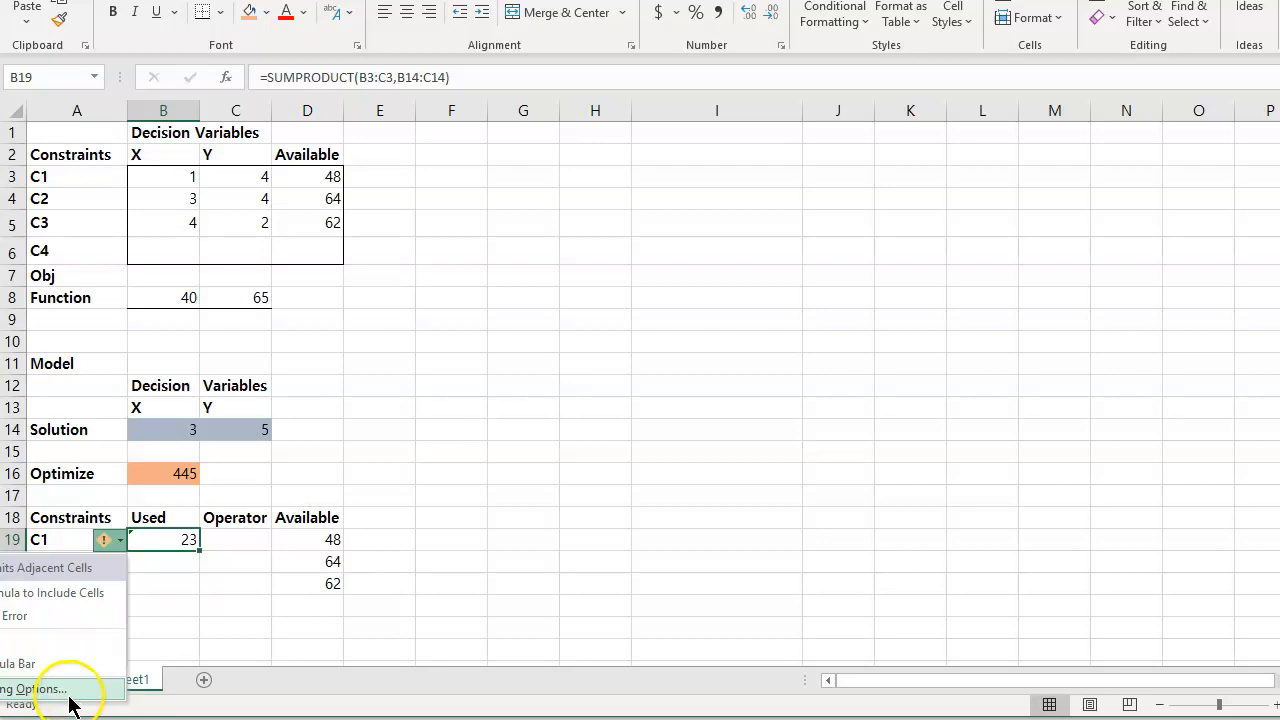
pyautogui.click(55, 645)
pyautogui.click(223, 560)
# - Fill the Used formula from B19 down to B21 for constraints C2 and C3
pyautogui.click(166, 539)
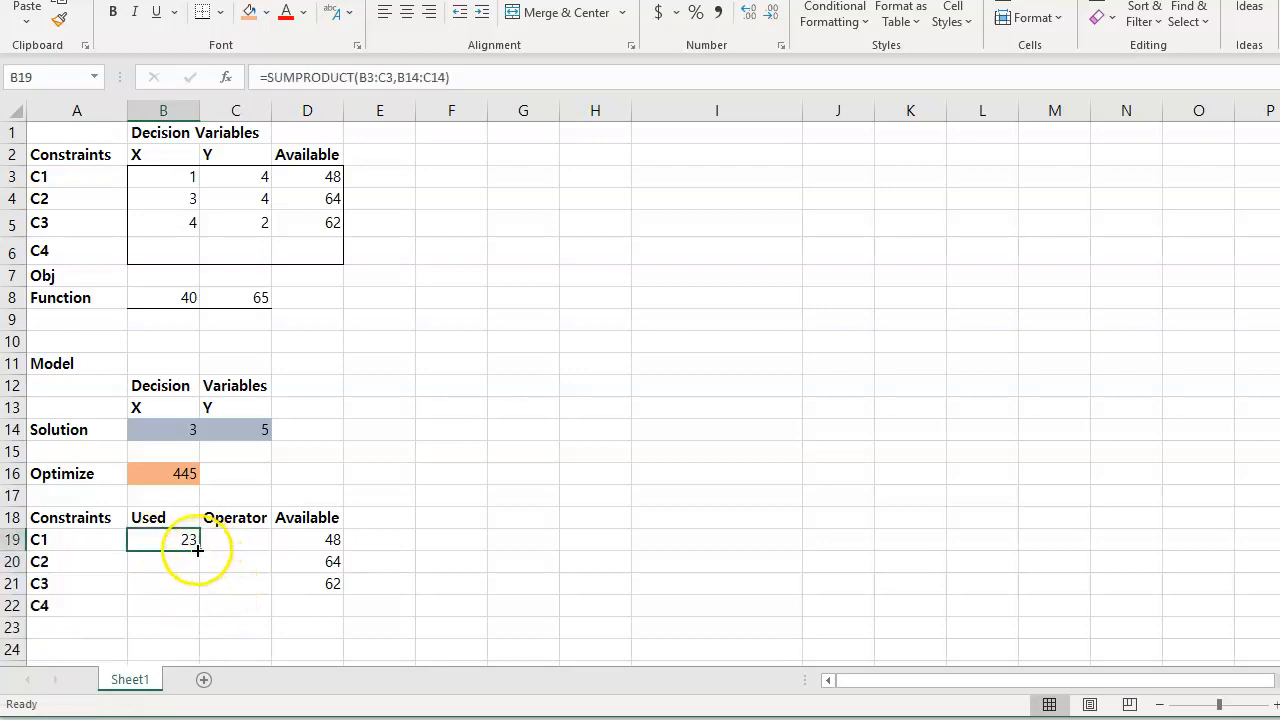
pyautogui.moveTo(198, 550); pyautogui.dragTo(196, 552)
pyautogui.moveTo(192, 595); pyautogui.dragTo(194, 594)
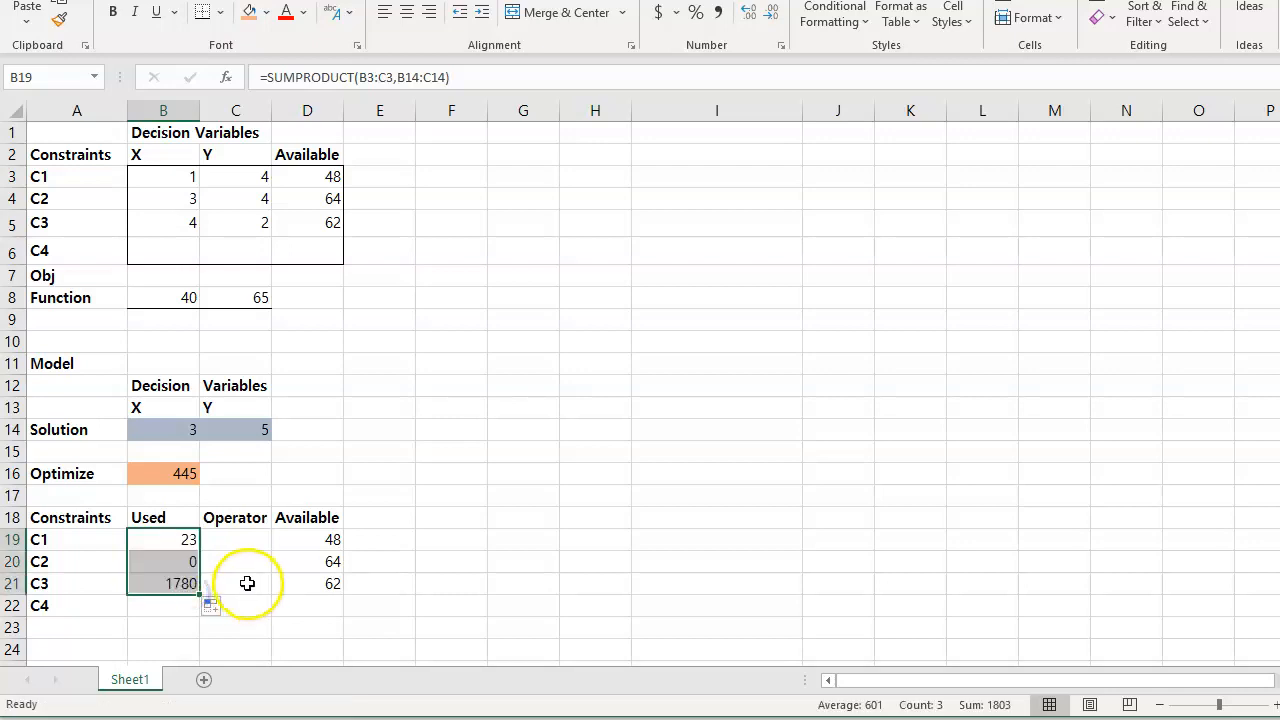
# - Check the cell references in the Used formulas in B19 to B21 against the solution cells B14 and C14
pyautogui.click(171, 585)
pyautogui.click(172, 562)
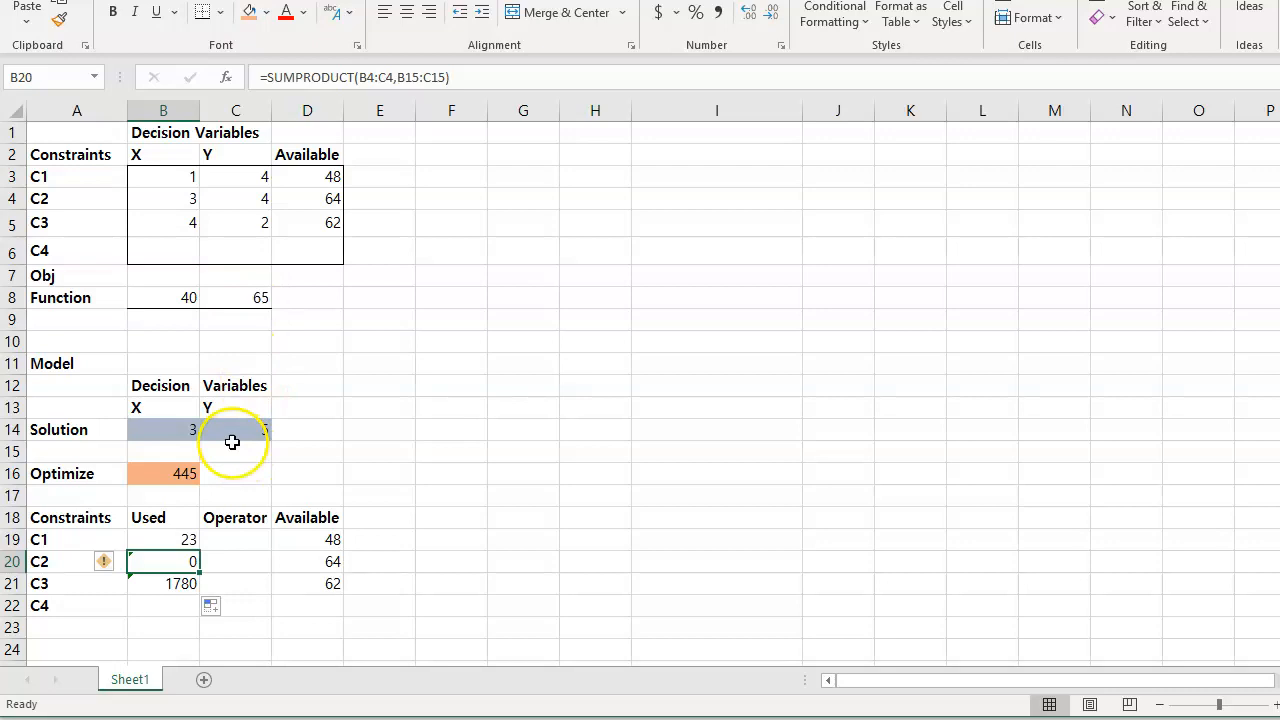
pyautogui.click(176, 539)
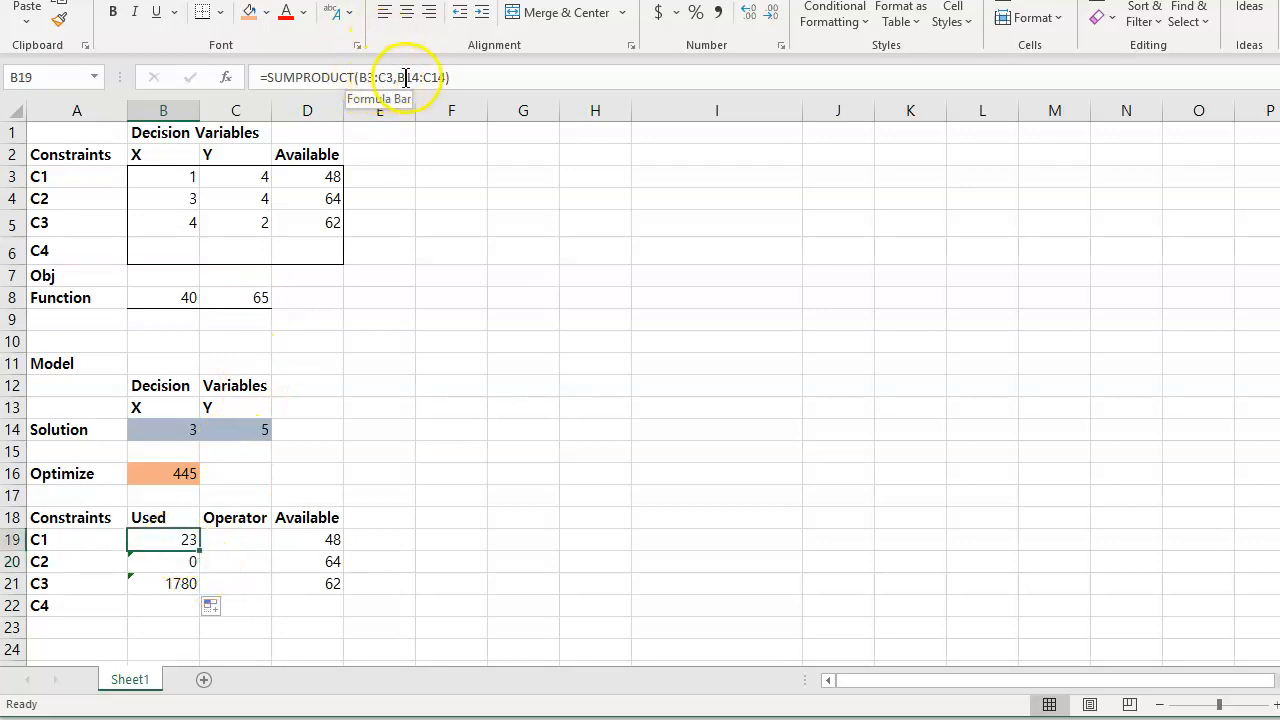
pyautogui.click(170, 428)
pyautogui.click(245, 428)
pyautogui.click(168, 427)
pyautogui.keyDown('ctrl'); pyautogui.click(243, 428); pyautogui.keyUp('ctrl')
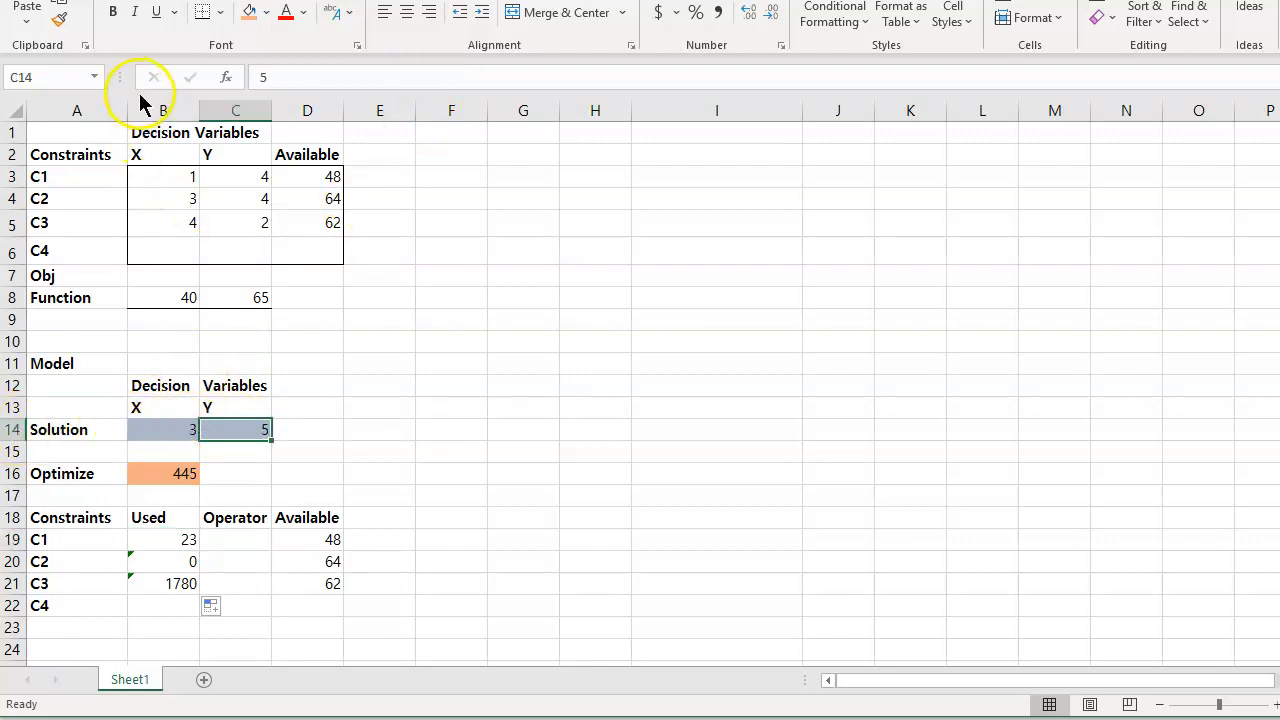
pyautogui.click(174, 173)
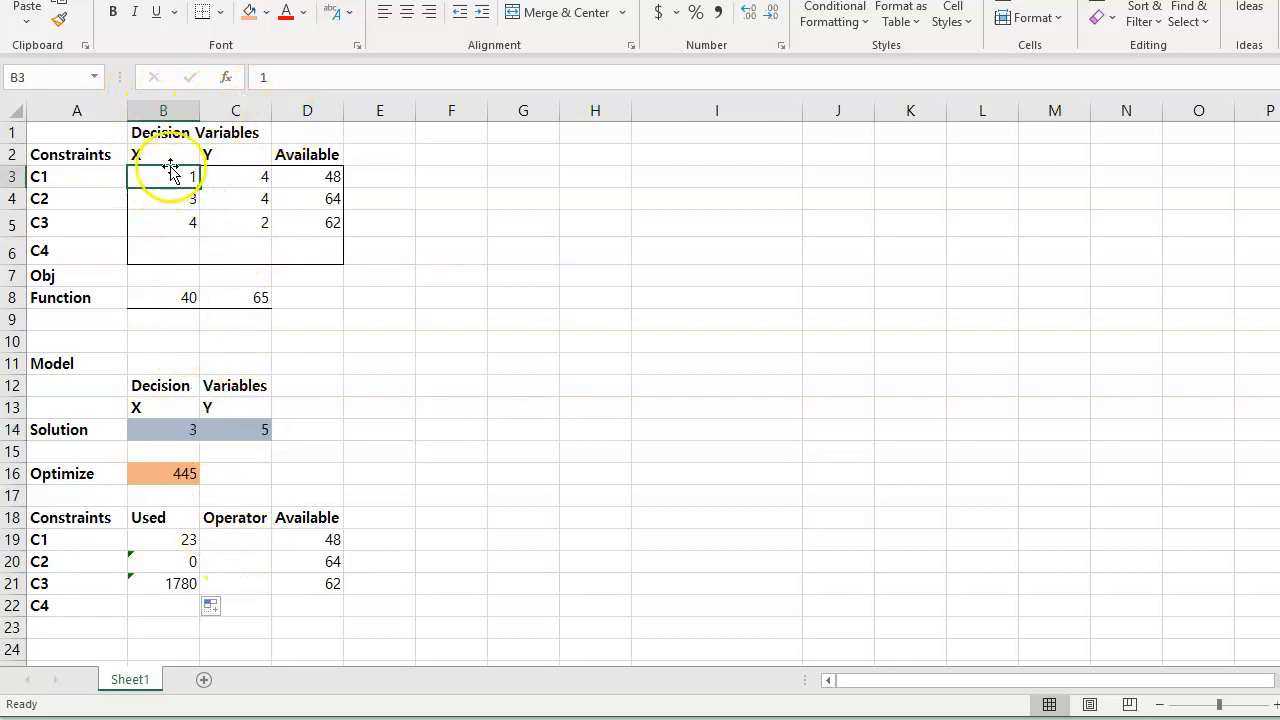
pyautogui.click(168, 541)
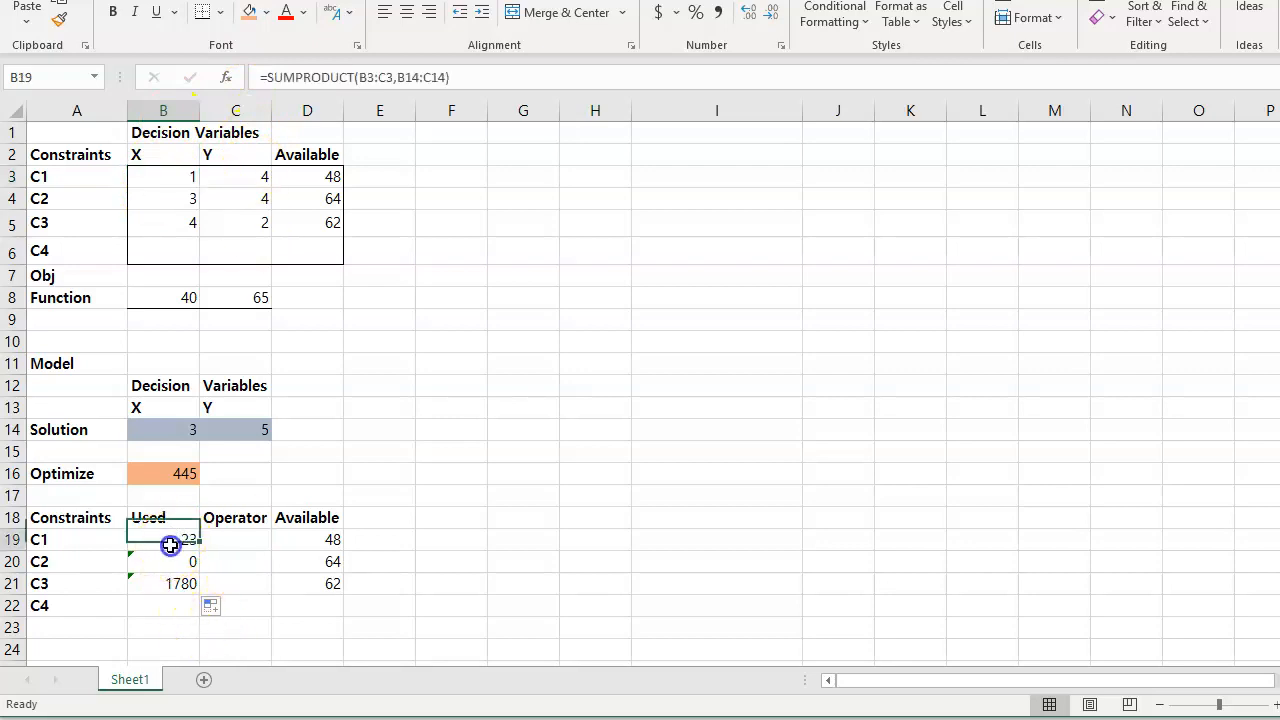
# - Compare C2's coefficients in B4 and C4 and the solution values in B14 and C14 with the references in B20's formula
pyautogui.click(179, 199)
pyautogui.click(177, 430)
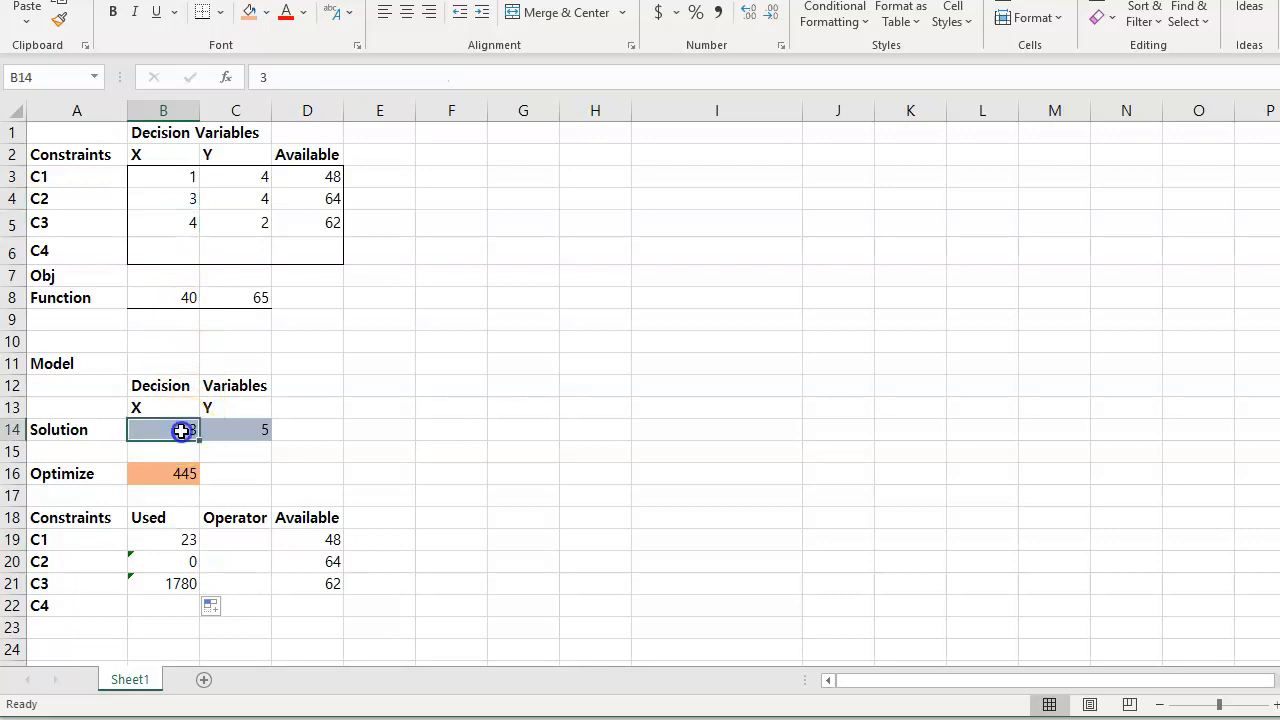
pyautogui.click(266, 198)
pyautogui.click(260, 429)
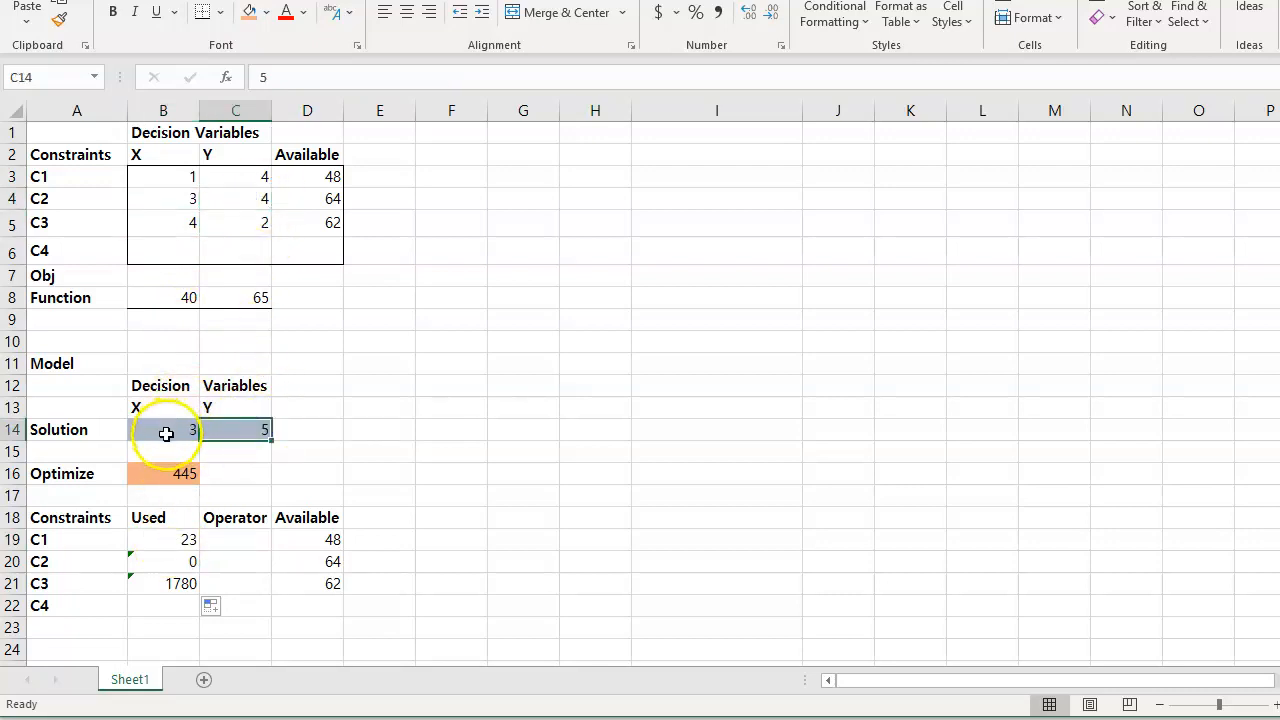
pyautogui.moveTo(177, 430); pyautogui.dragTo(228, 435)
pyautogui.click(188, 199)
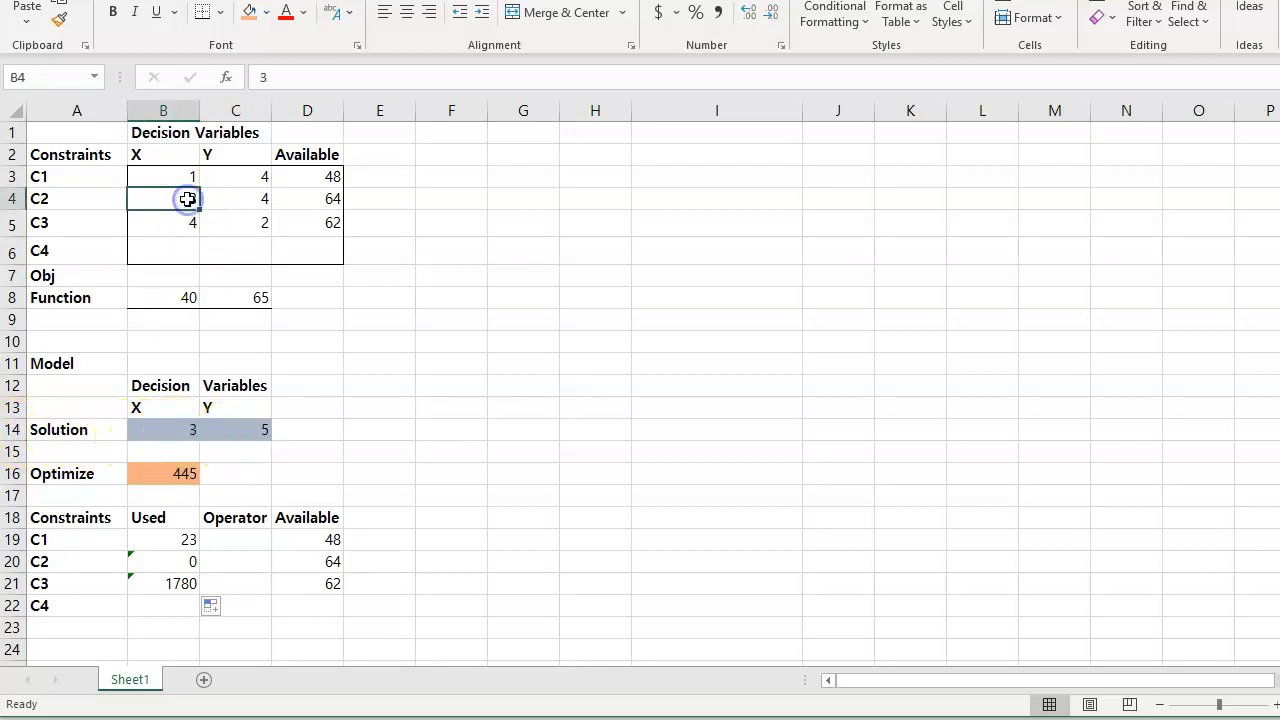
pyautogui.click(245, 196)
pyautogui.click(174, 563)
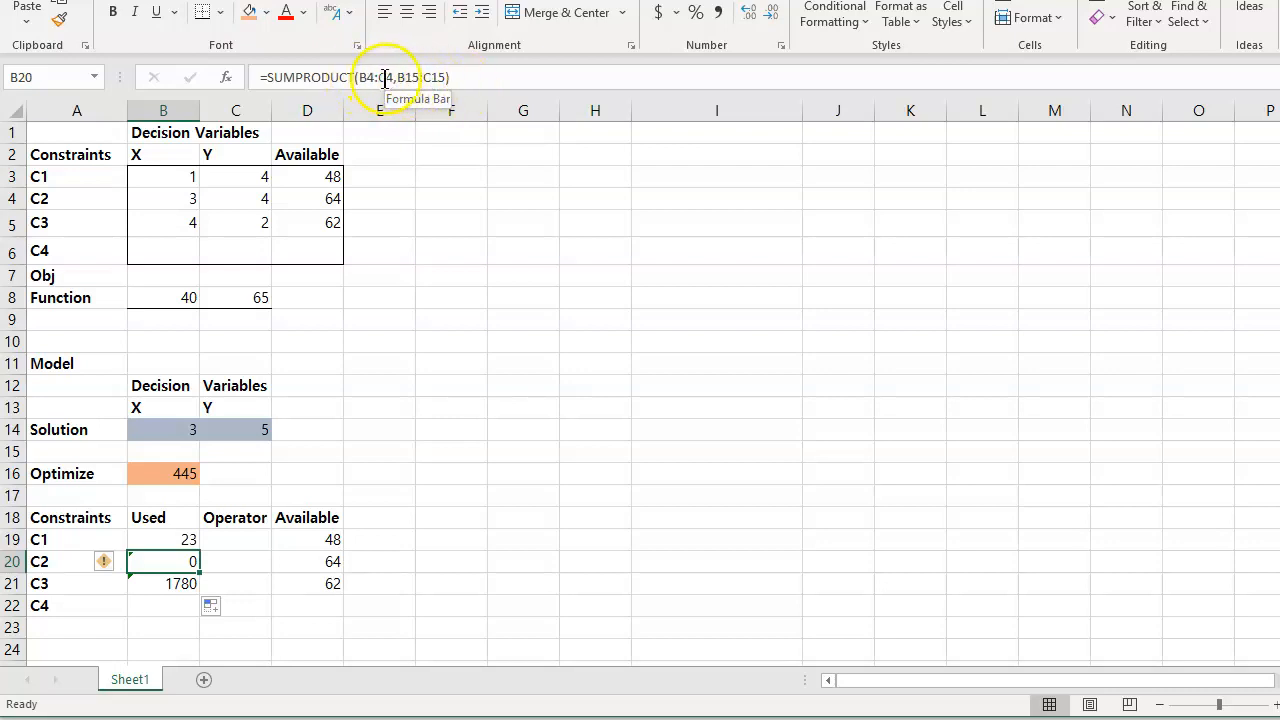
# - Make the solution range in C1's Used formula in B19 absolute, as $B$14:$C$14
pyautogui.click(179, 538)
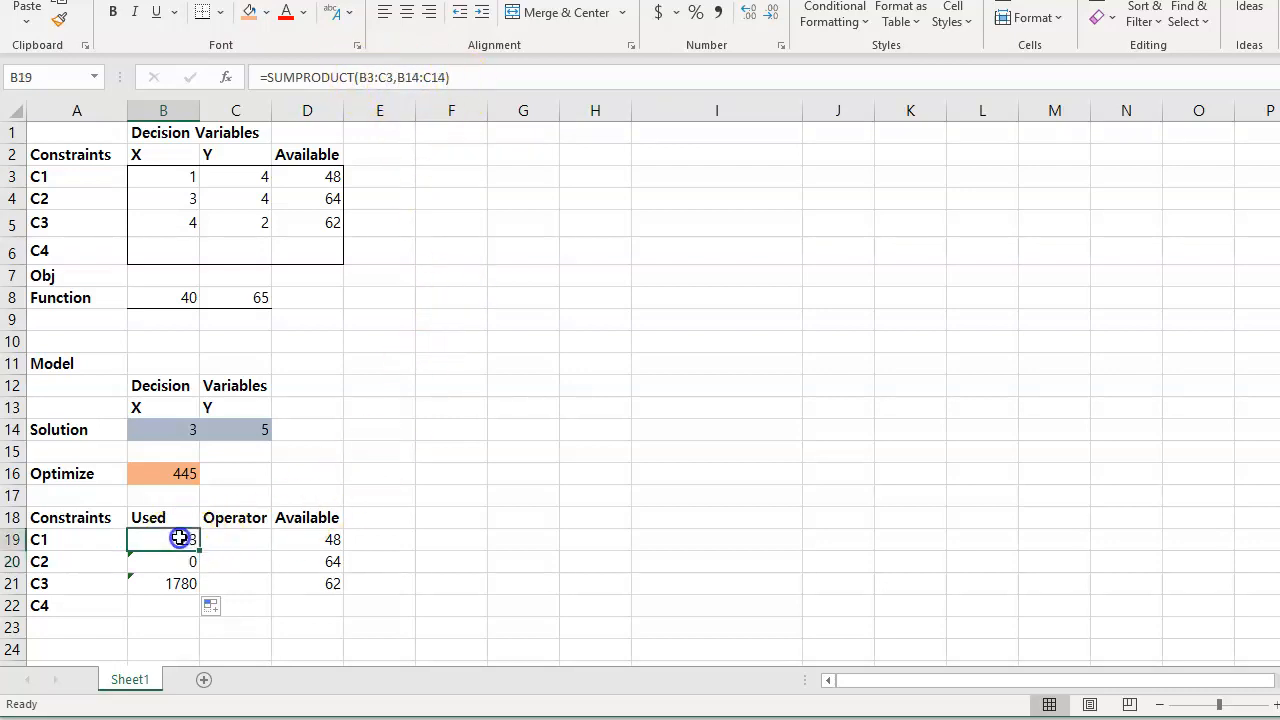
pyautogui.click(397, 80)
pyautogui.write('$B$')
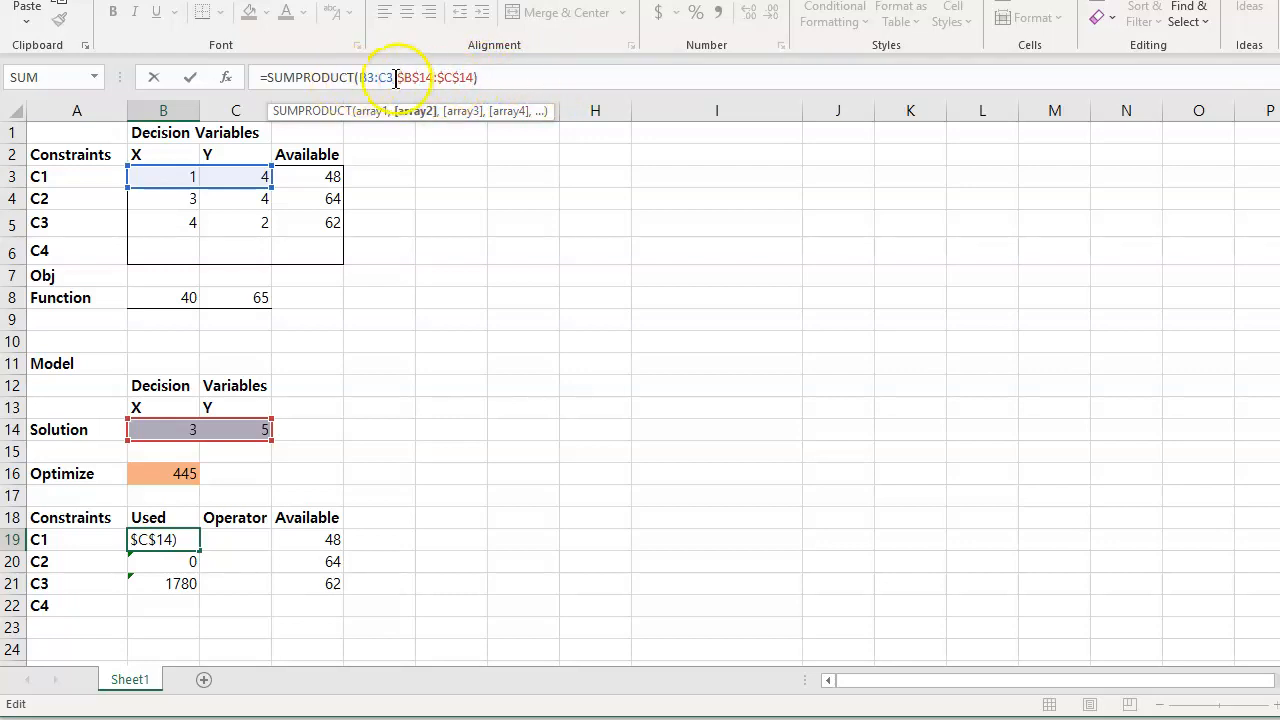
pyautogui.click(501, 77)
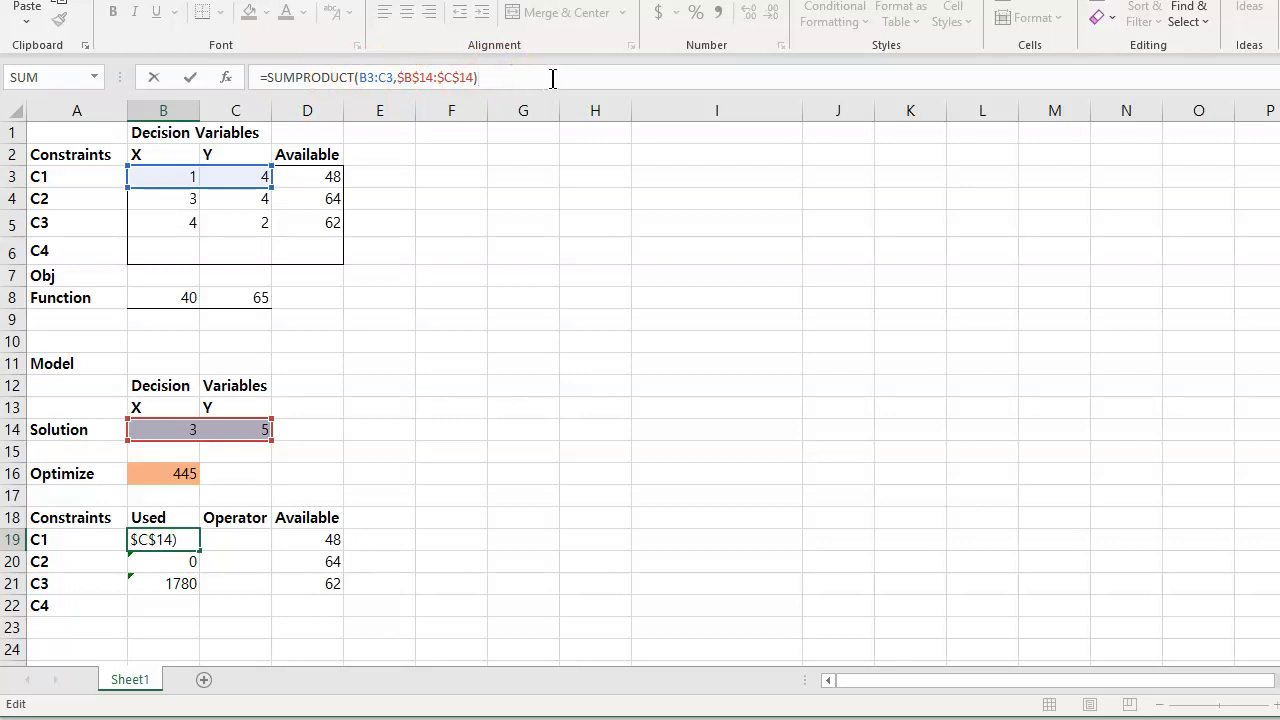
pyautogui.press('Return')
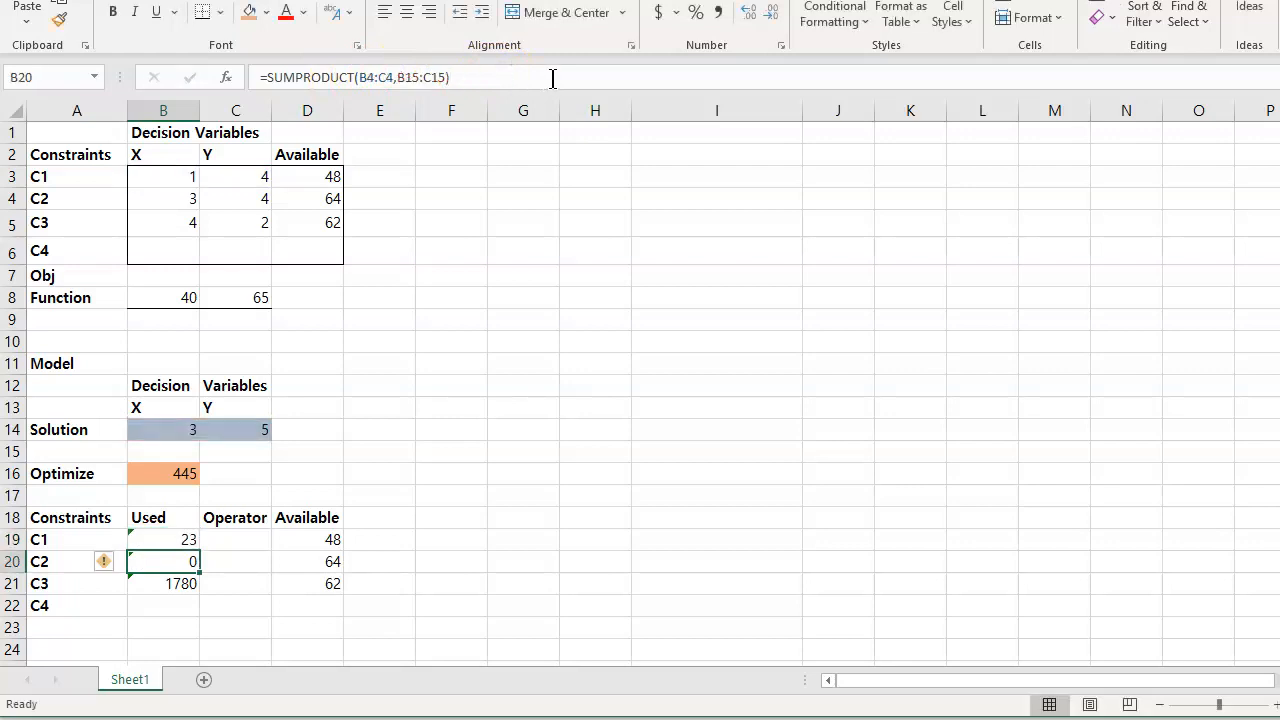
# - Fill the corrected Used formula from B19 down to B21 and check the references in each cell
pyautogui.click(171, 538)
pyautogui.moveTo(195, 553); pyautogui.dragTo(196, 600)
pyautogui.click(172, 538)
pyautogui.click(180, 561)
pyautogui.click(178, 584)
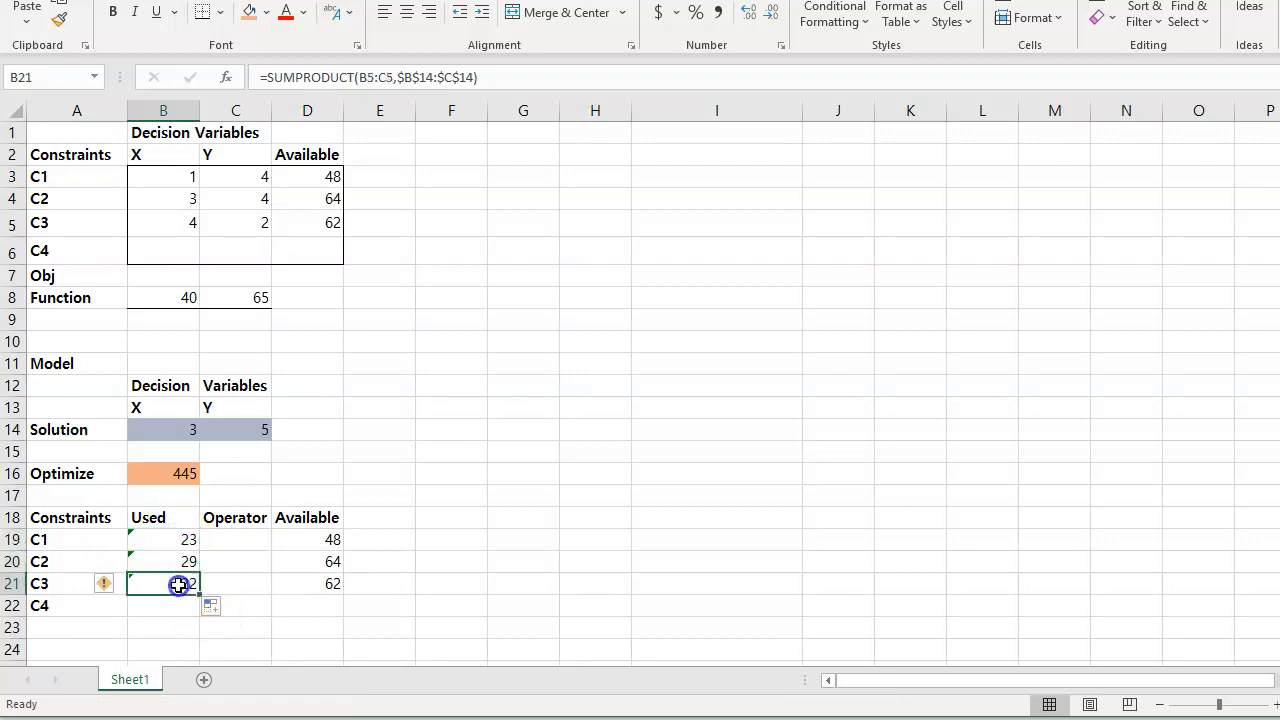
# - Ignore the formula errors flagged on the Used cells of C3 and C2, B21 and B20
pyautogui.click(117, 584)
pyautogui.click(75, 683)
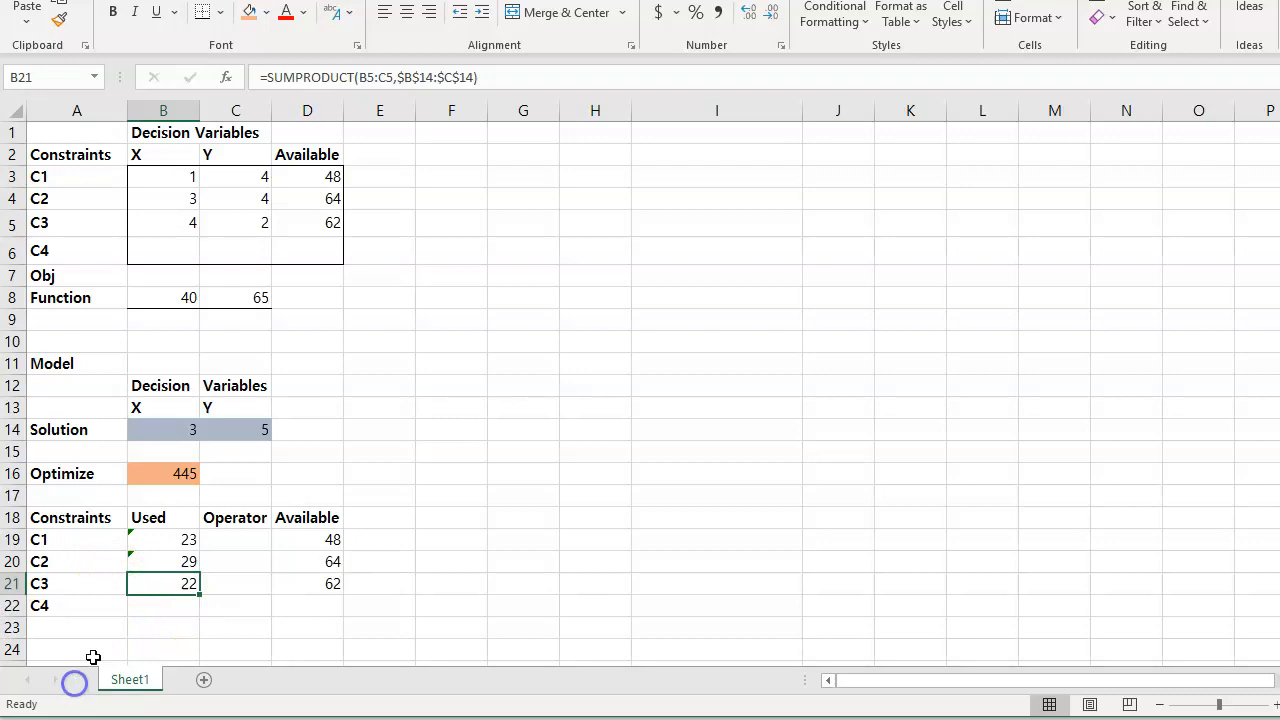
pyautogui.click(131, 560)
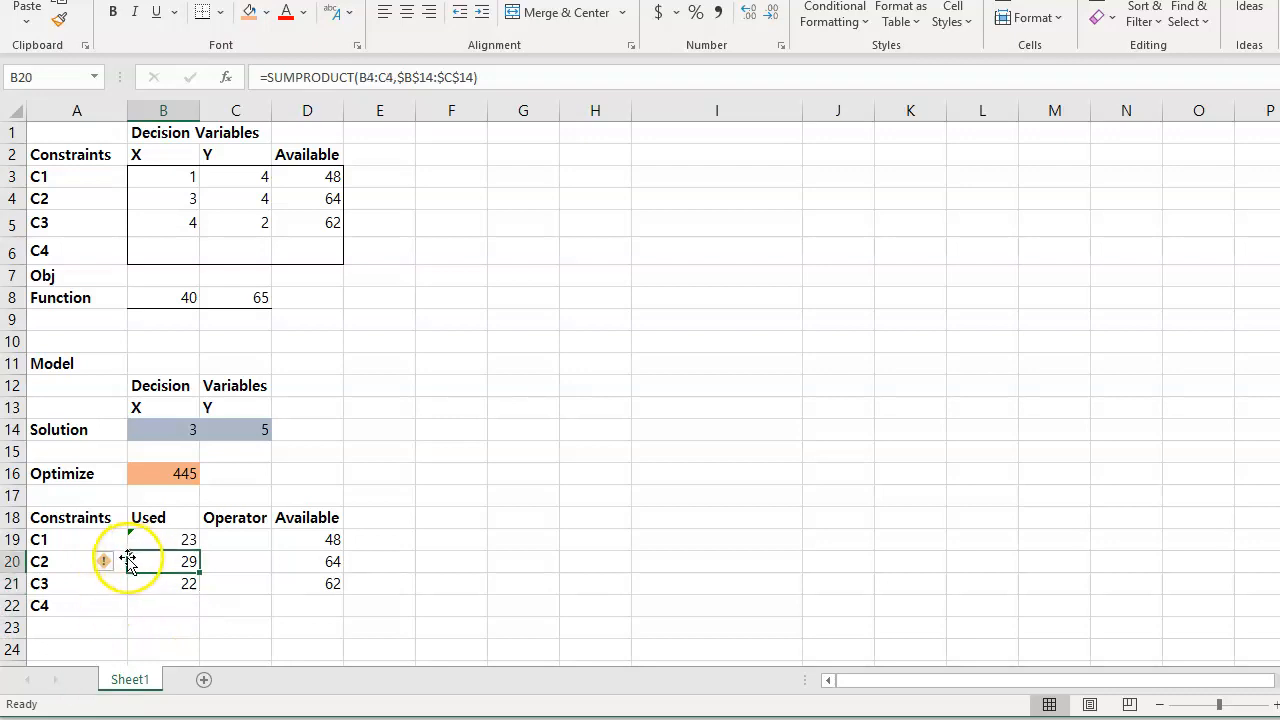
pyautogui.click(118, 560)
pyautogui.click(130, 558)
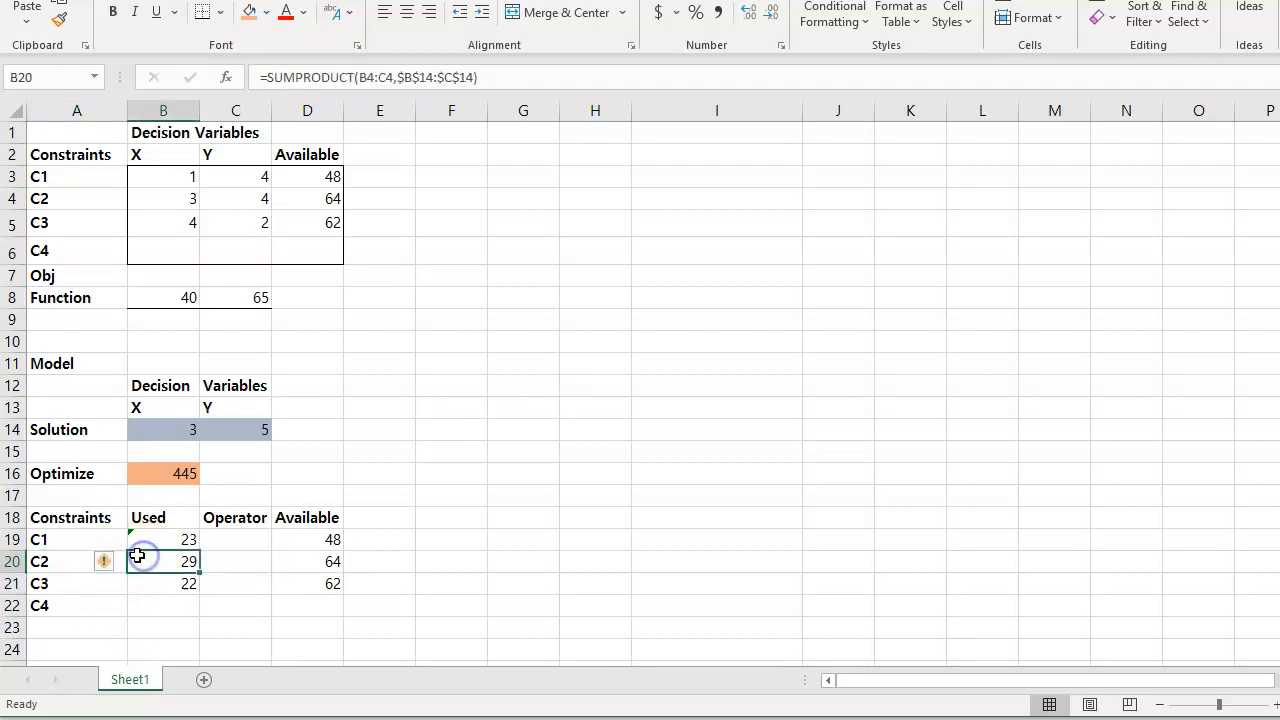
pyautogui.click(108, 563)
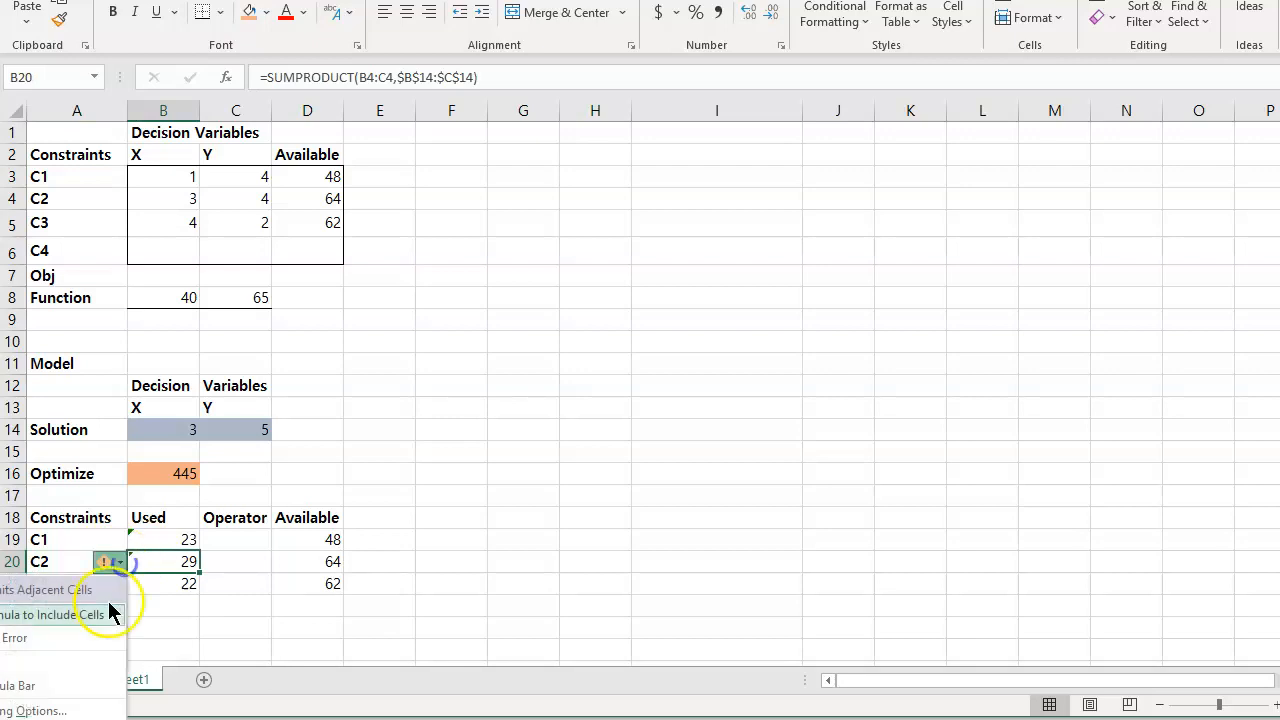
pyautogui.click(80, 662)
# - Ignore the formula error flagged on C1's Used cell B19 after its solution range was made absolute
pyautogui.click(133, 540)
pyautogui.click(116, 540)
pyautogui.click(133, 538)
pyautogui.click(126, 532)
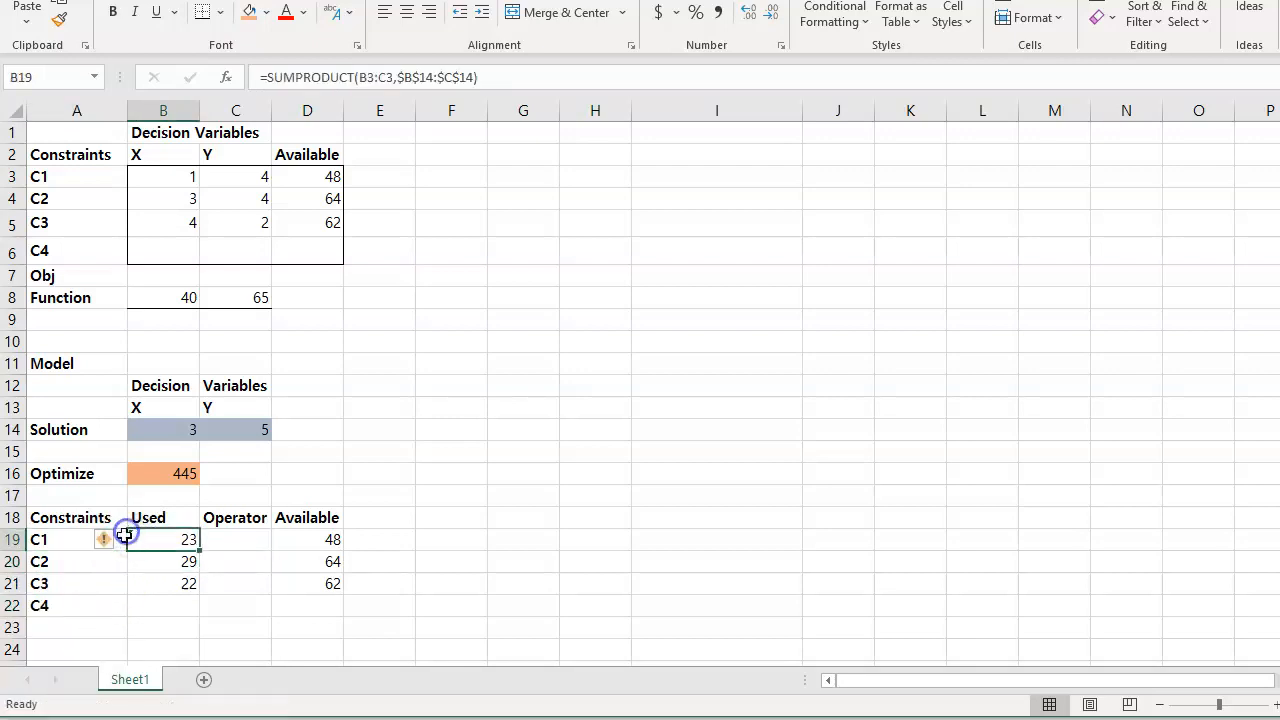
pyautogui.click(112, 545)
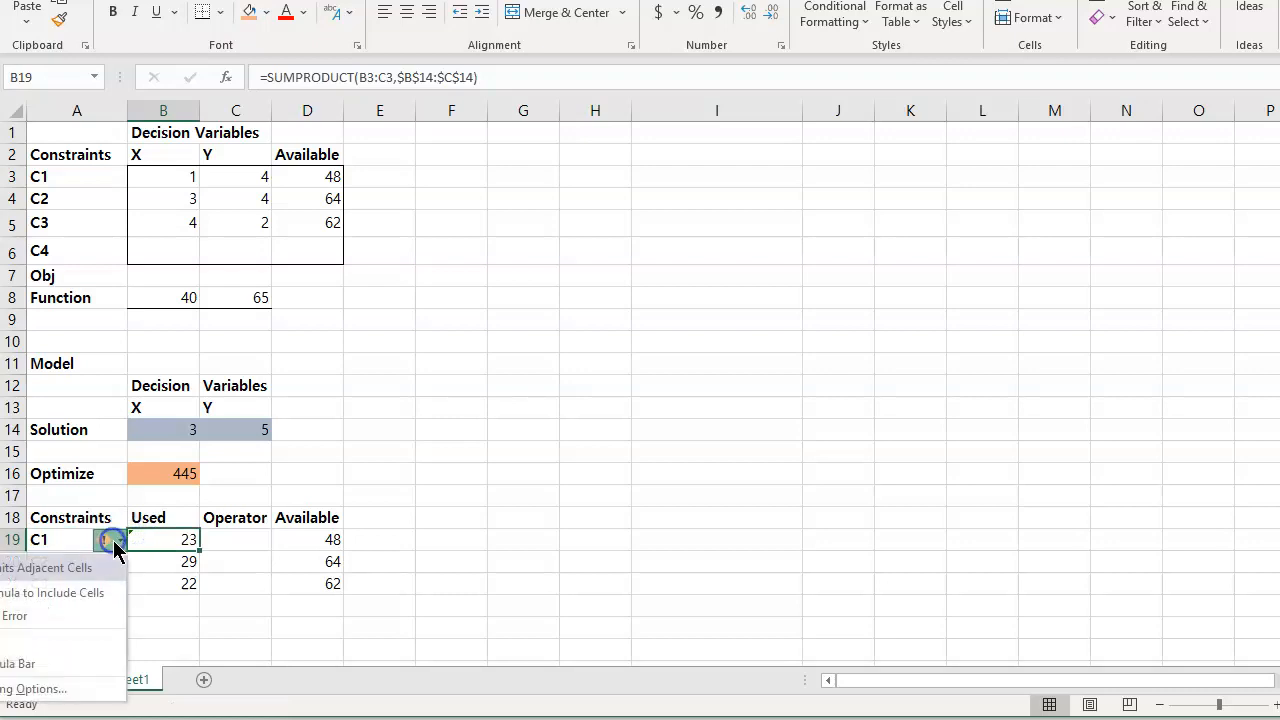
pyautogui.click(76, 625)
pyautogui.click(254, 623)
pyautogui.click(420, 583)
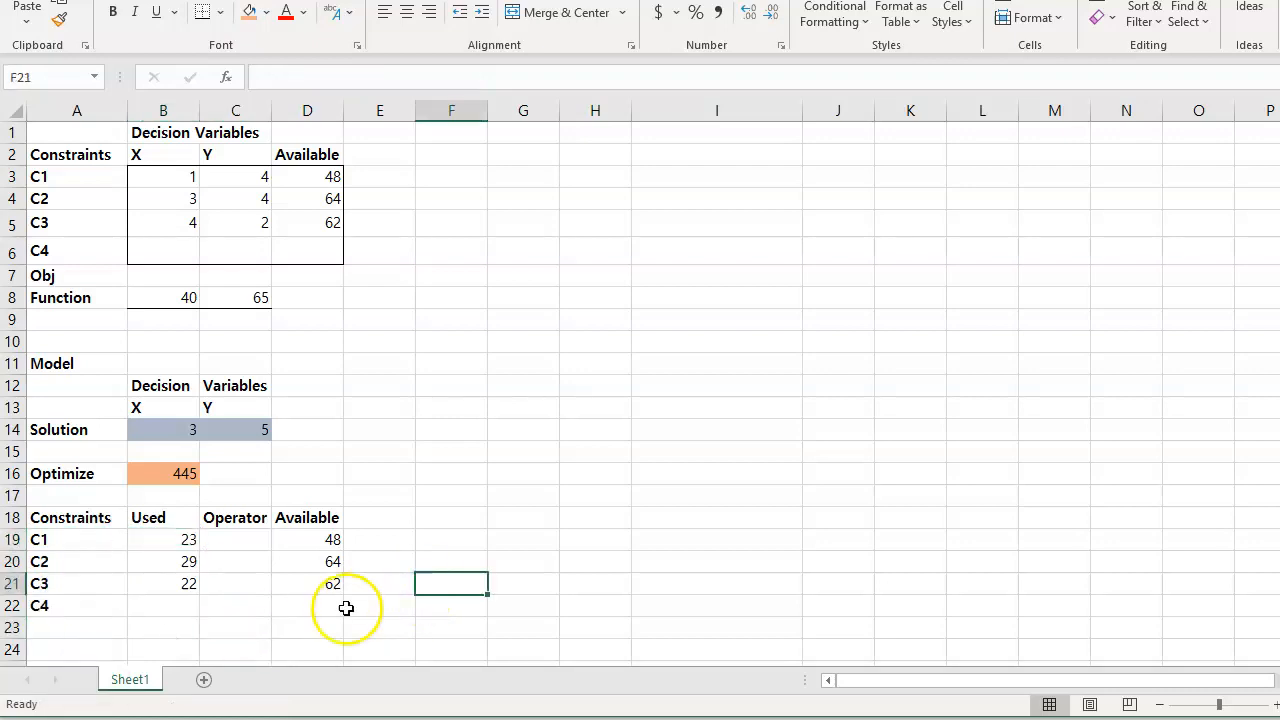
# - Enter <= as the operator for constraints C1, C2 and C3 in C19 to C21
pyautogui.click(243, 541)
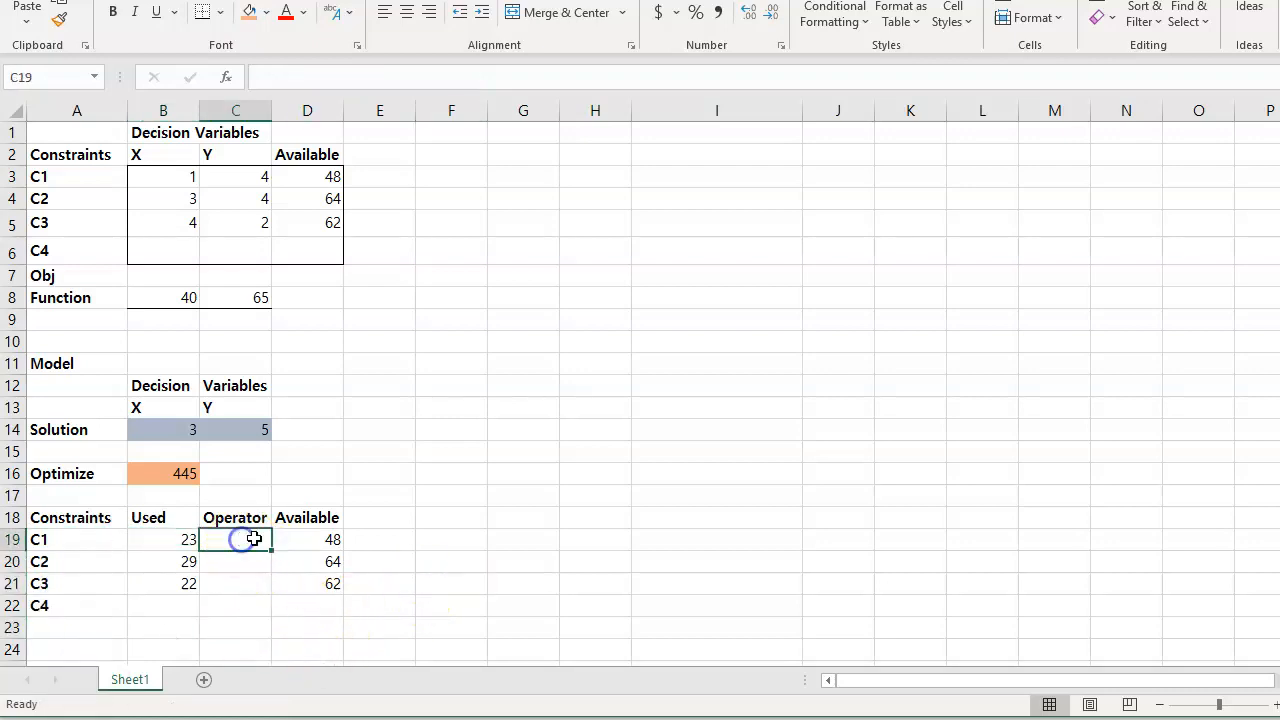
pyautogui.click(166, 541)
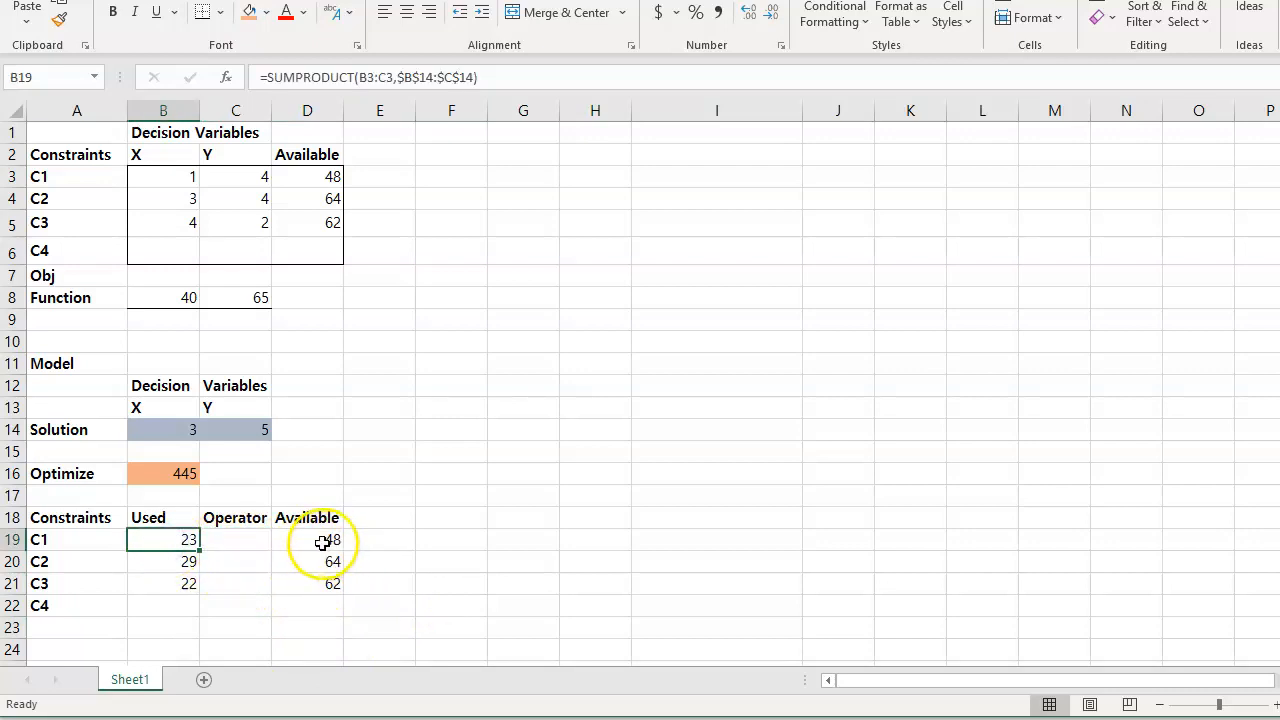
pyautogui.click(318, 541)
pyautogui.click(231, 541)
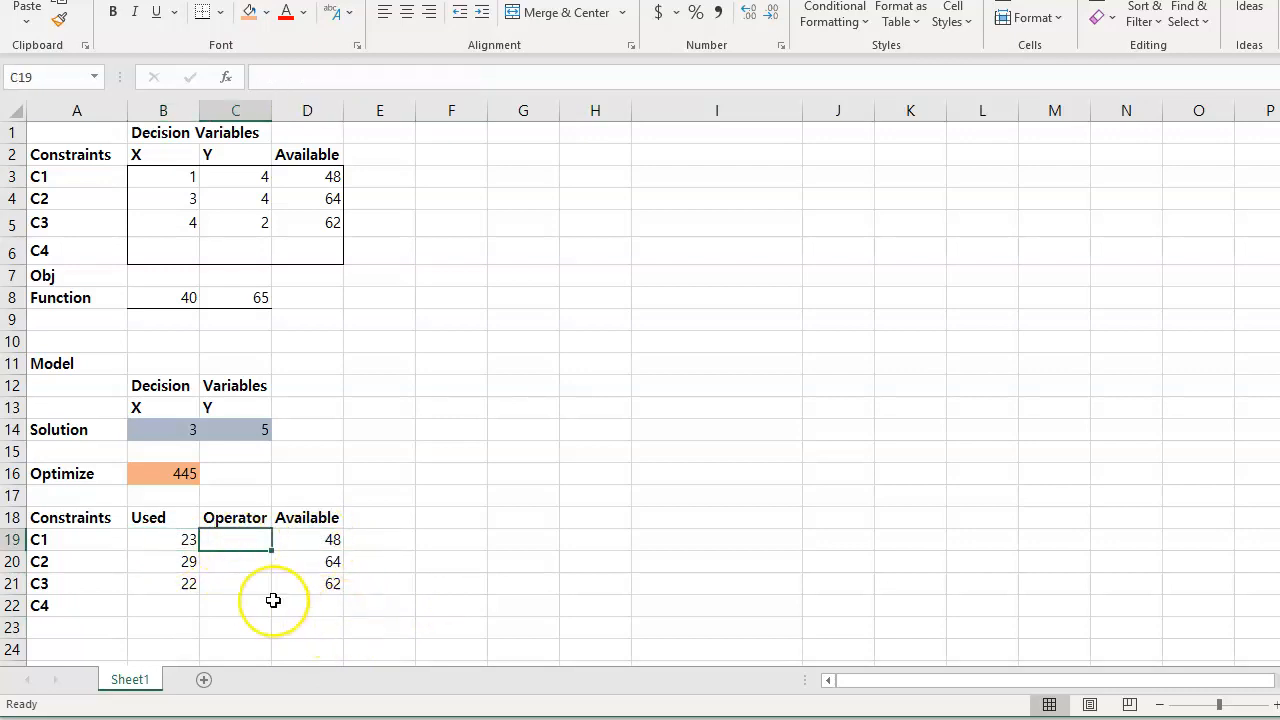
pyautogui.write('<=')
pyautogui.click(261, 562)
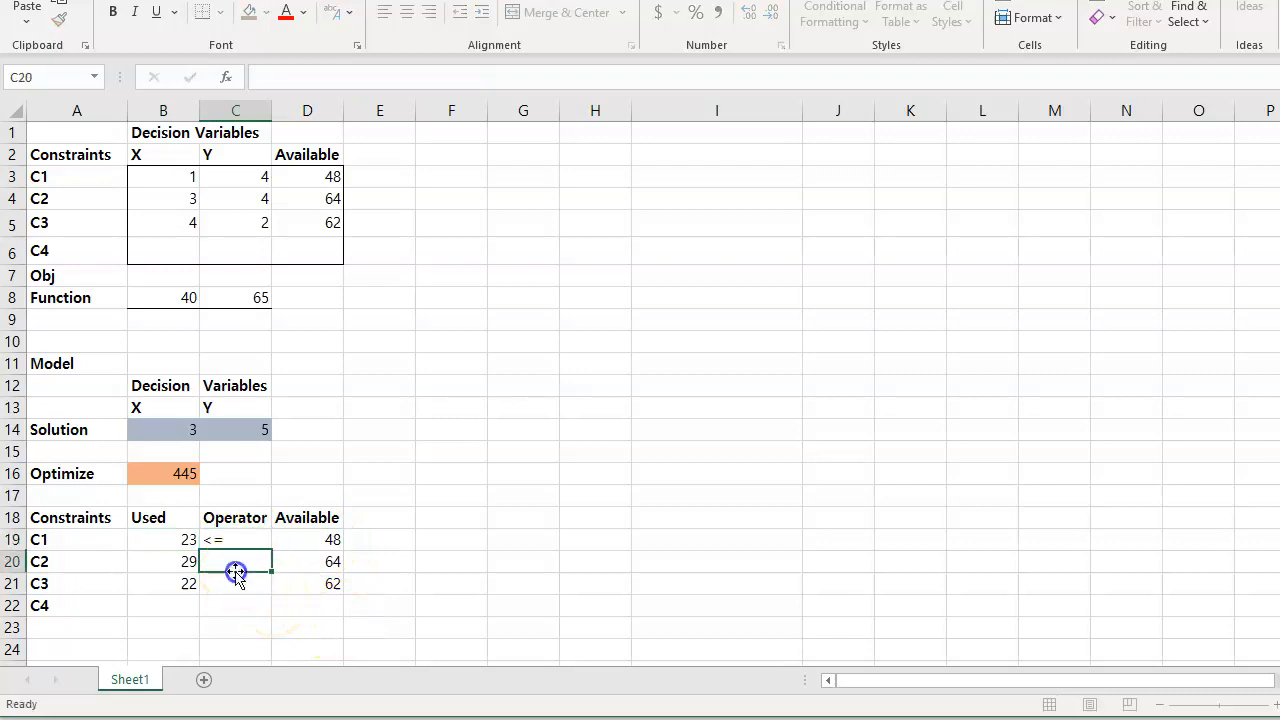
pyautogui.write('<=')
pyautogui.click(207, 588)
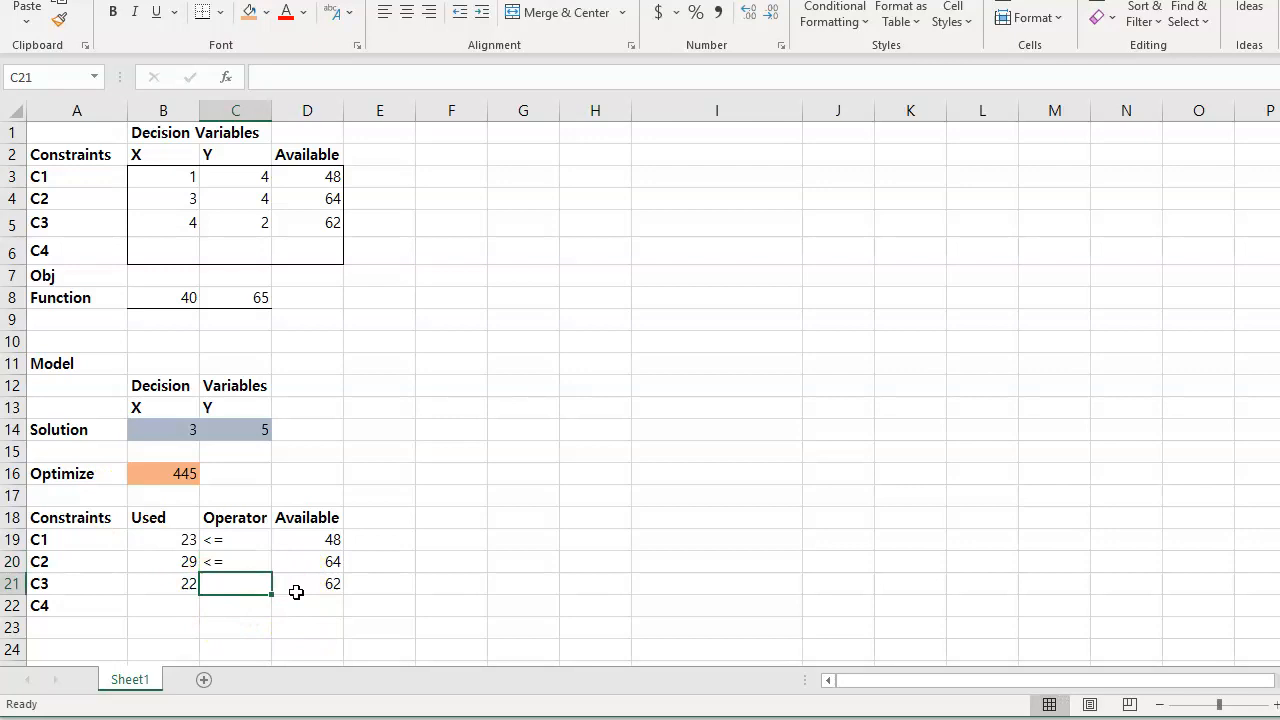
pyautogui.write('<=')
pyautogui.click(274, 601)
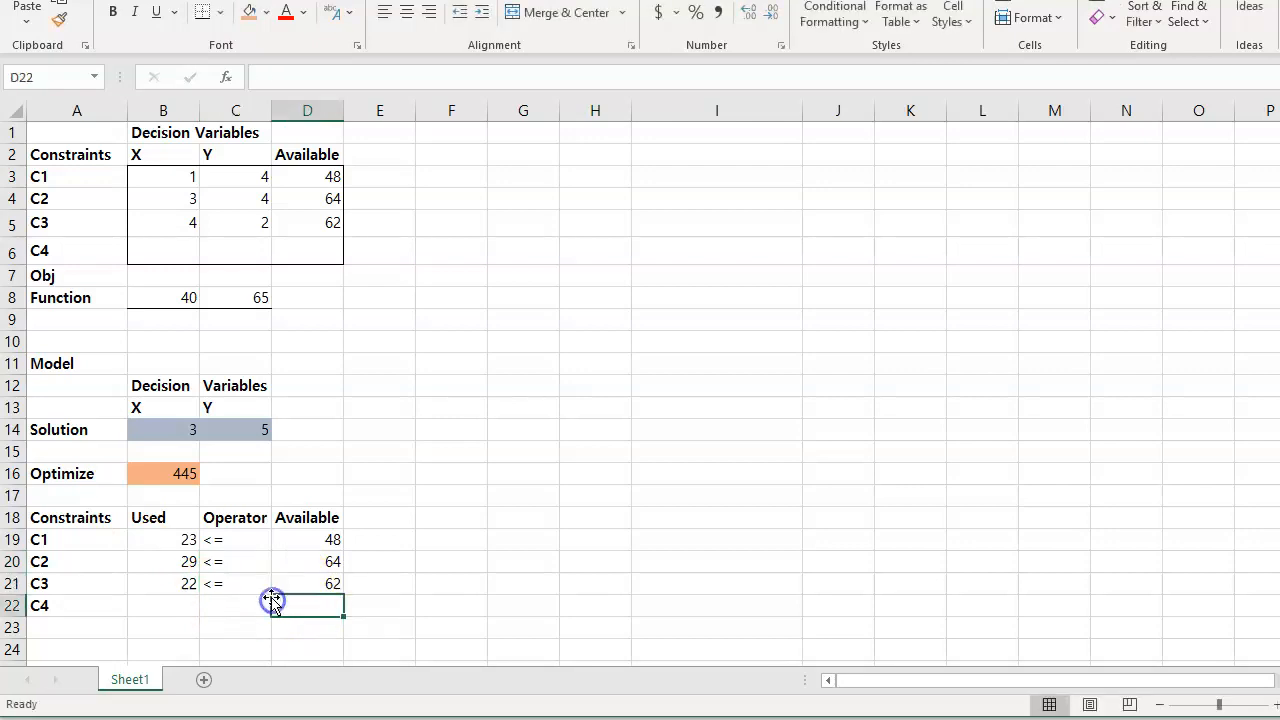
# - Re-enter <= as C1's operator in C19
pyautogui.click(244, 581)
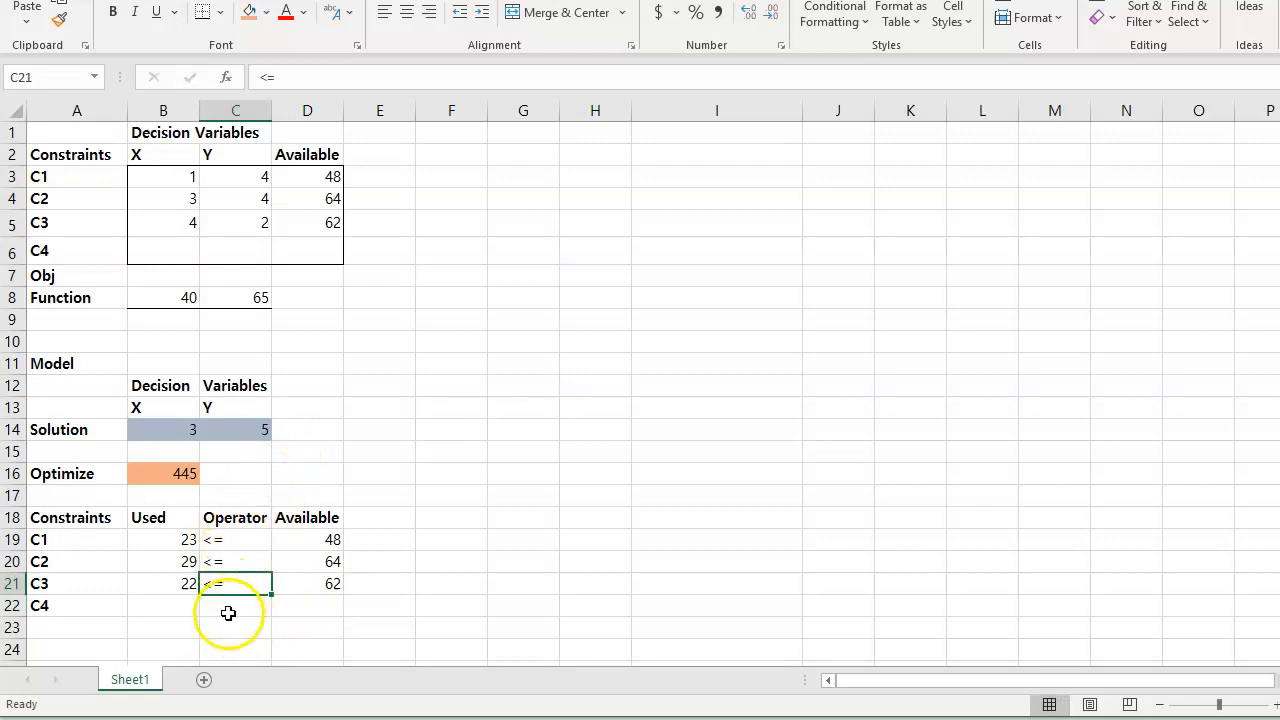
pyautogui.click(222, 540)
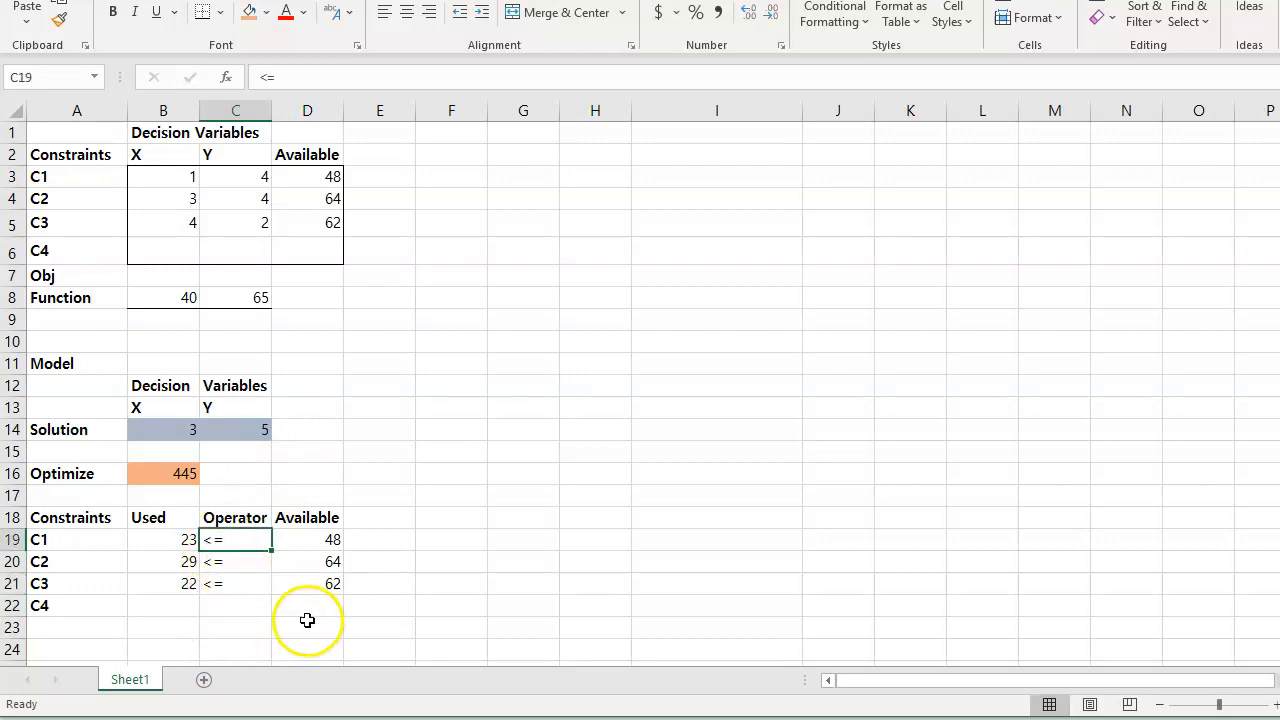
pyautogui.write('>')
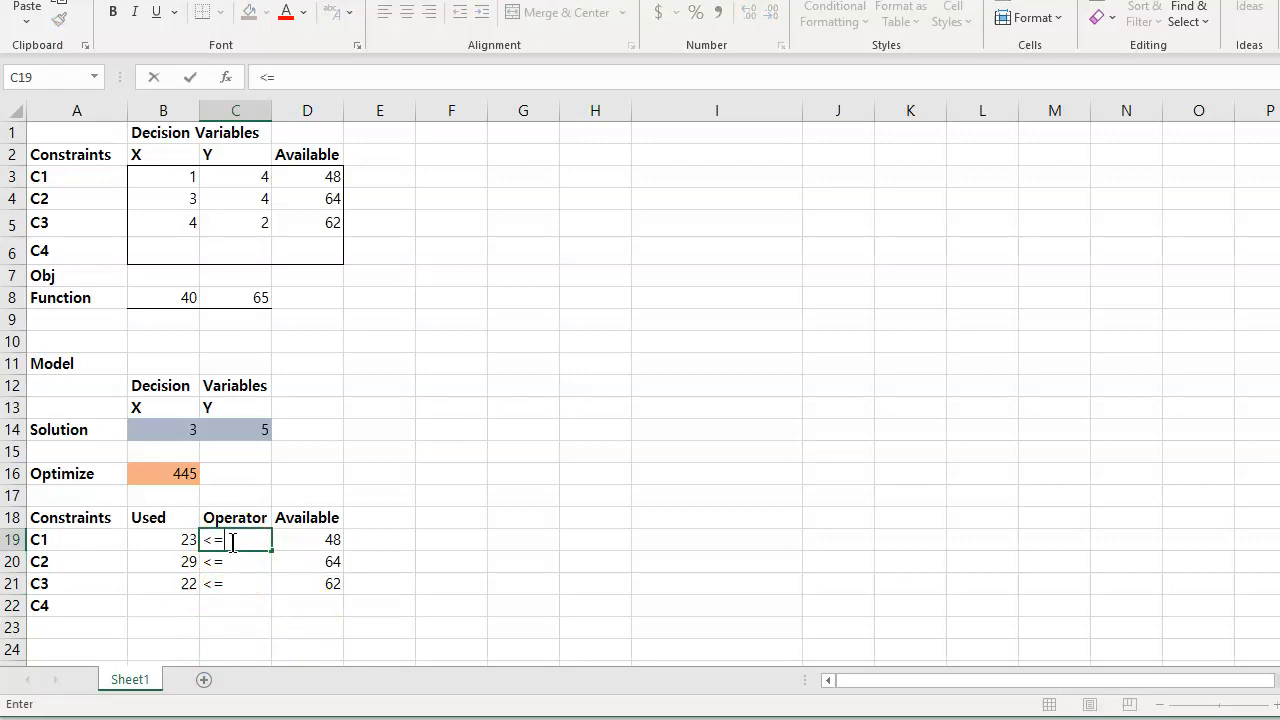
pyautogui.press('Return')
pyautogui.click(234, 591)
pyautogui.click(241, 626)
pyautogui.click(409, 494)
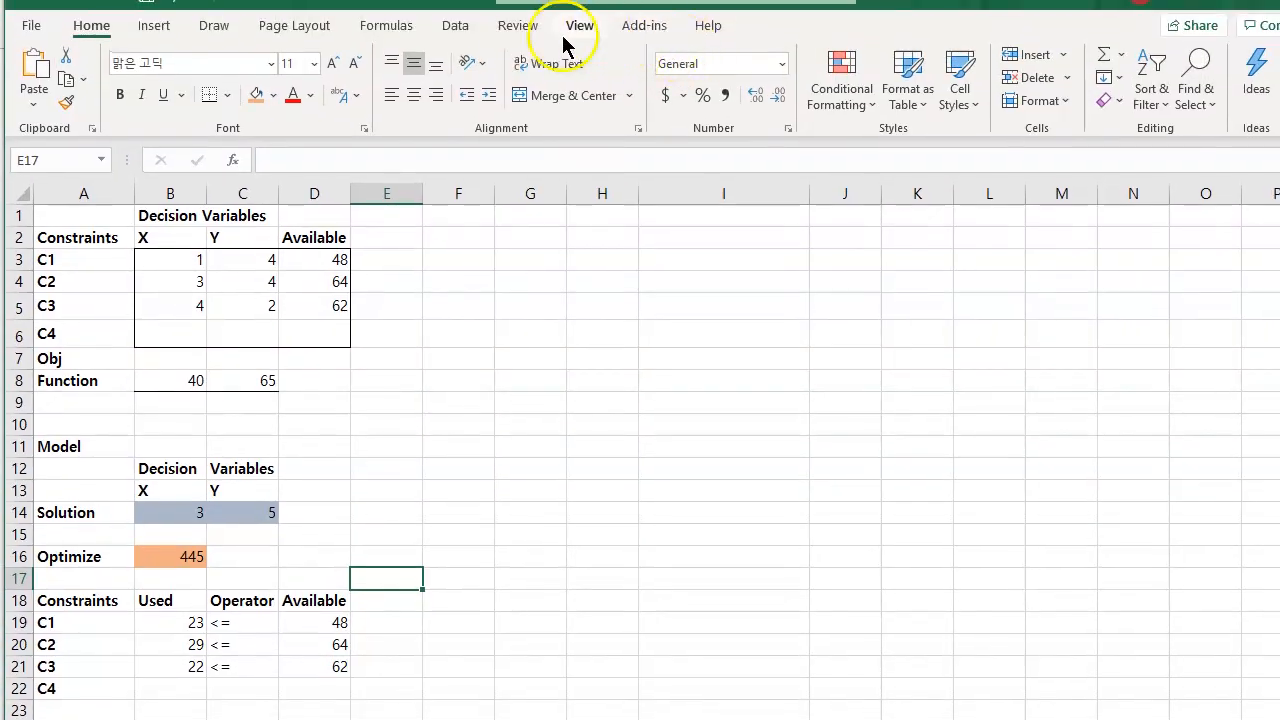
pyautogui.click(644, 27)
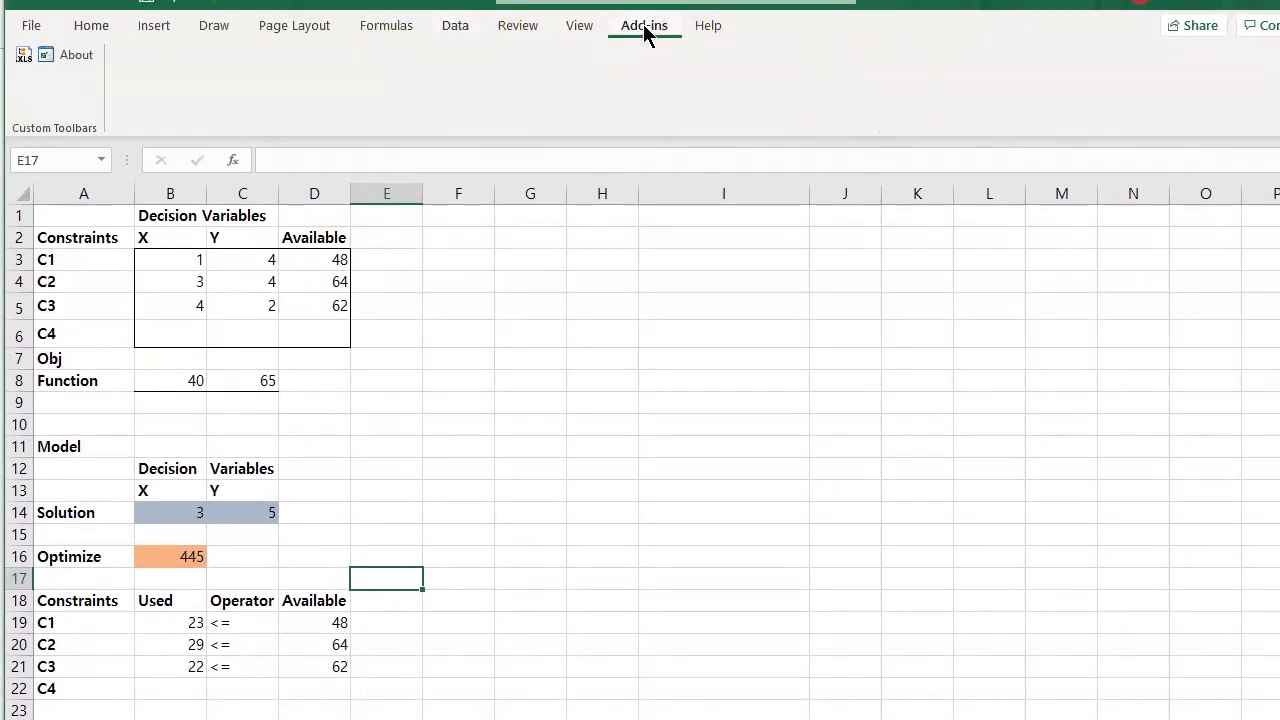
pyautogui.click(515, 27)
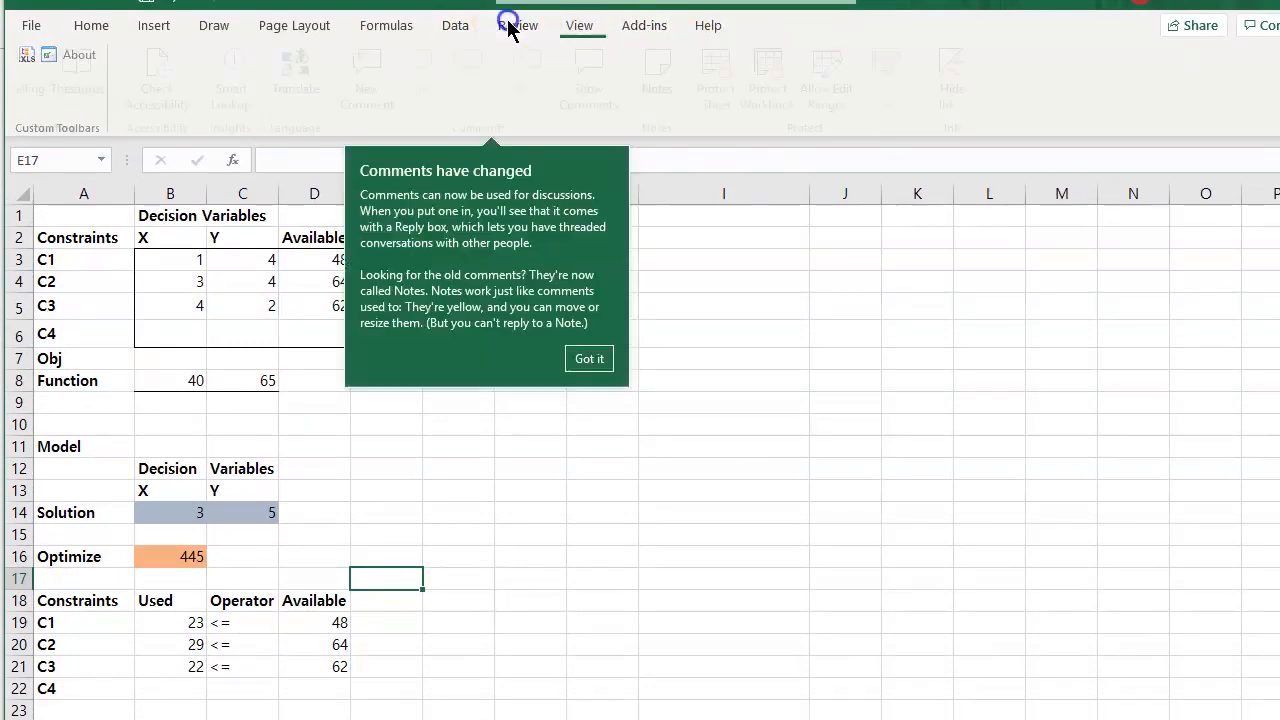
pyautogui.click(455, 27)
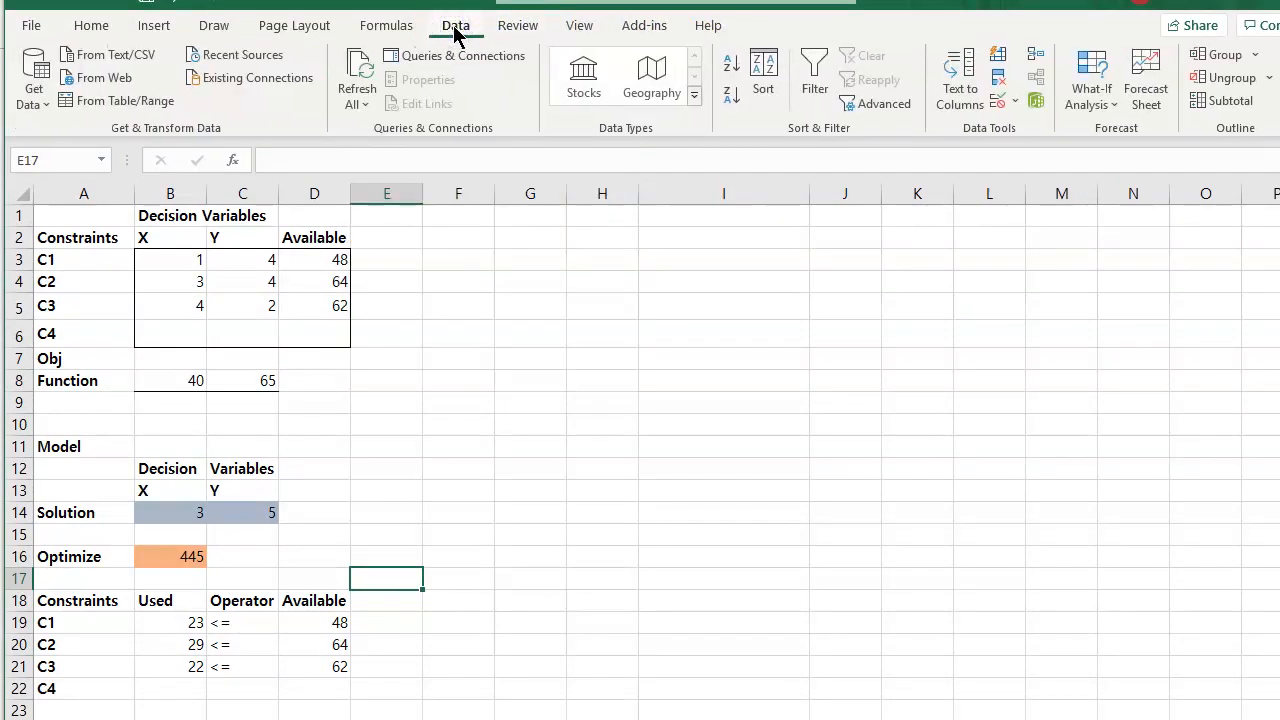
pyautogui.click(387, 27)
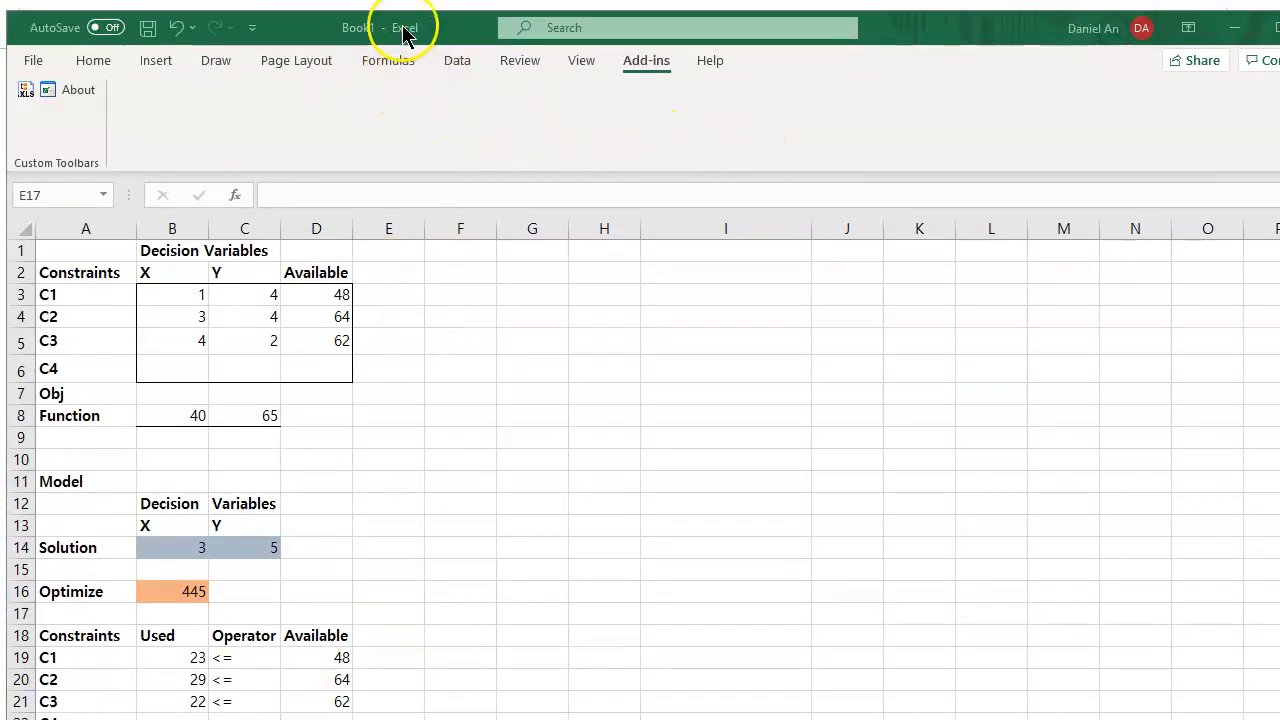
# - Search the available commands for "add-in" and open the Add-ins dialog
pyautogui.click(585, 28)
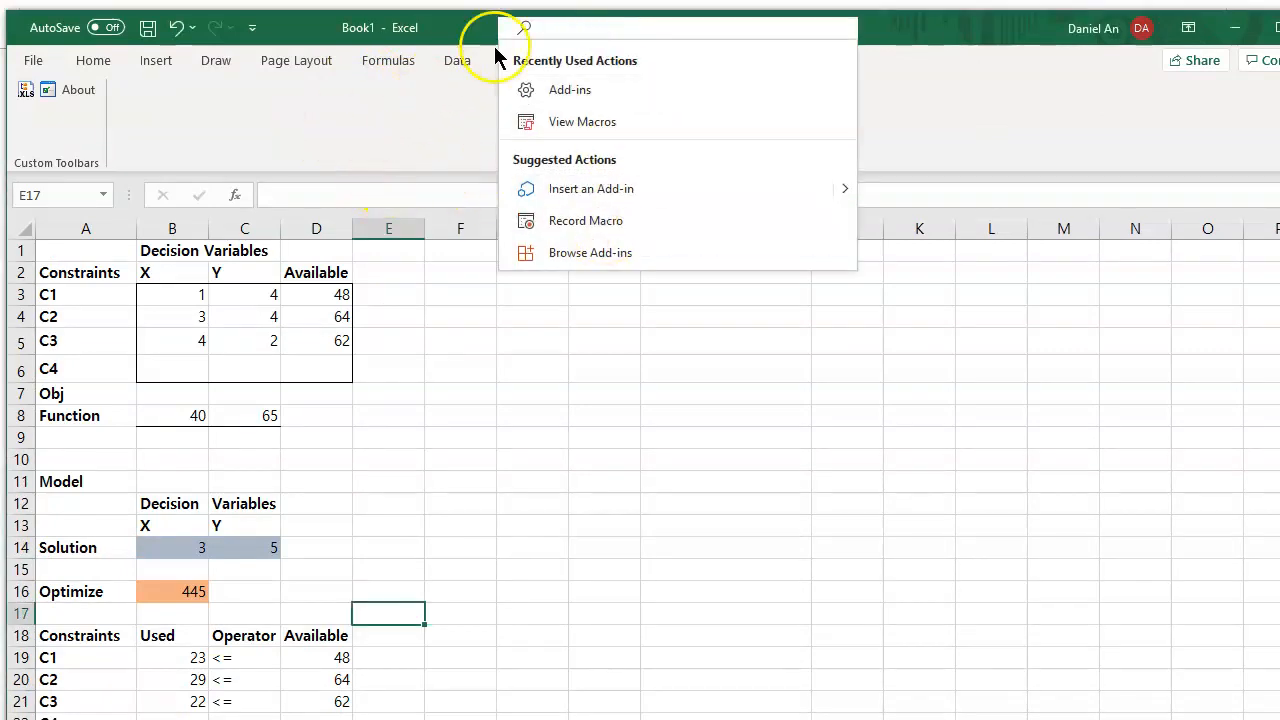
pyautogui.click(561, 26)
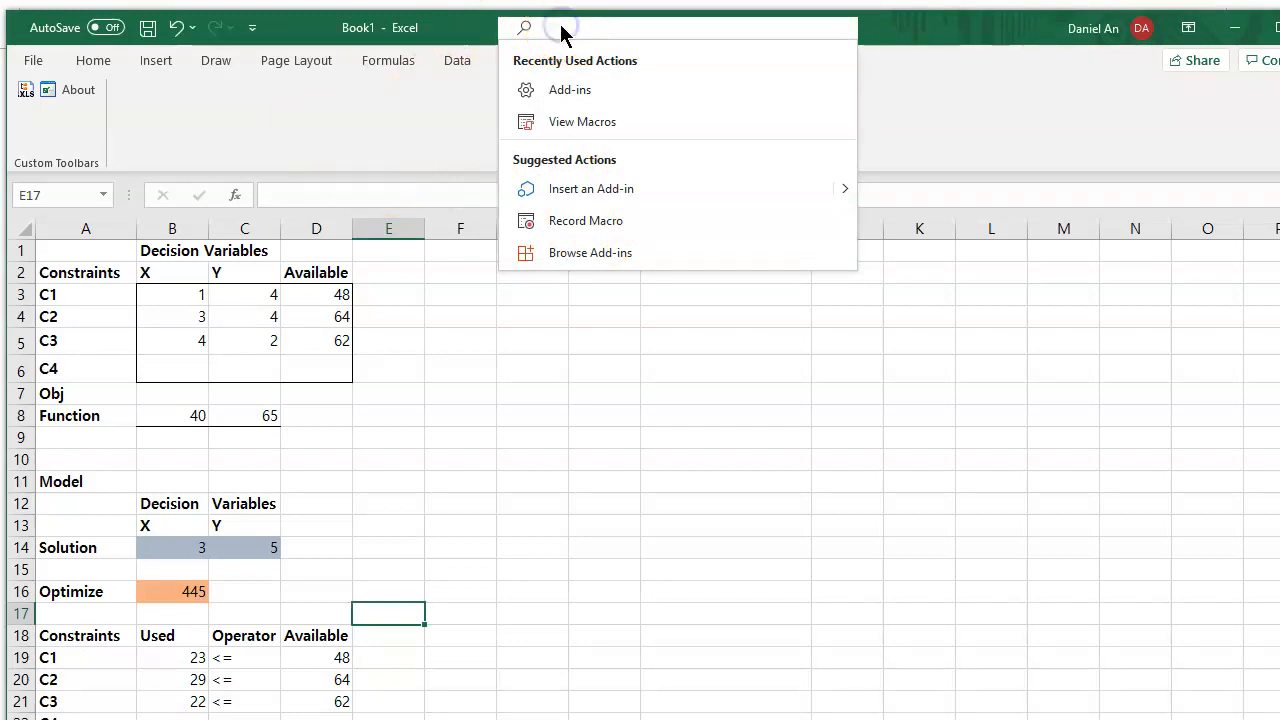
pyautogui.write('add in')
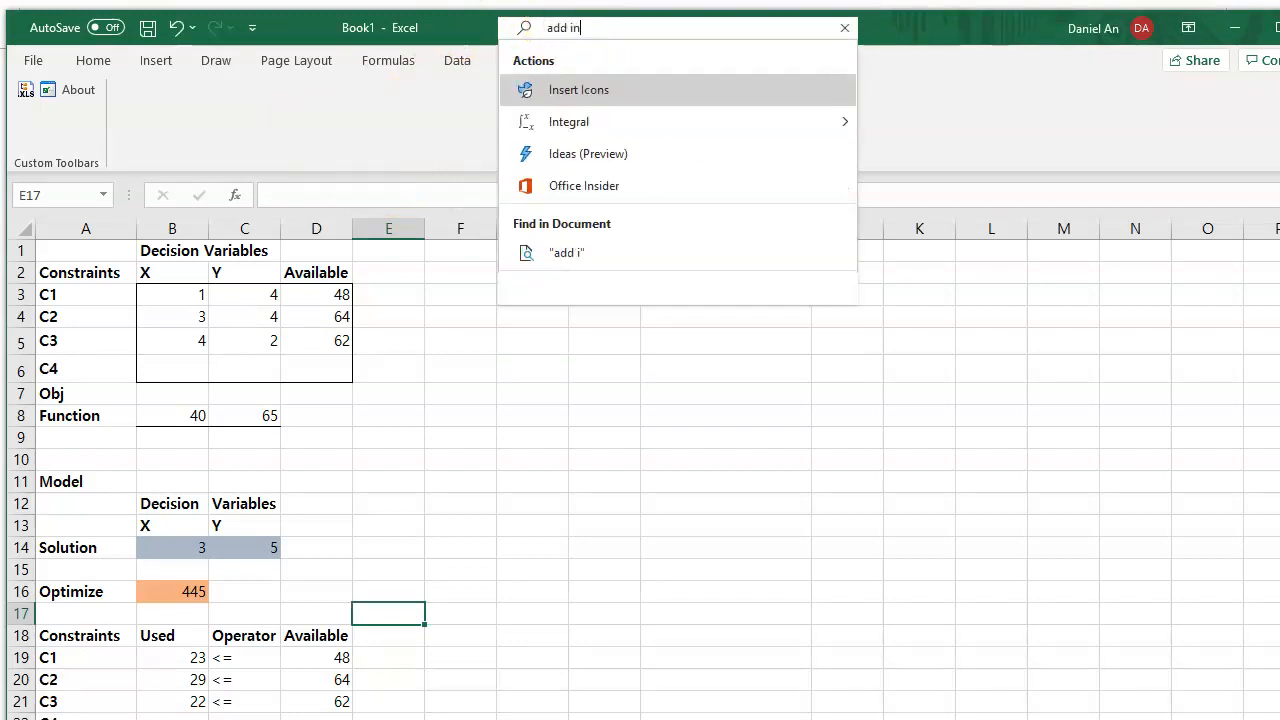
pyautogui.press('BackSpace')
pyautogui.press('BackSpace')
pyautogui.press('BackSpace')
pyautogui.write('-in')
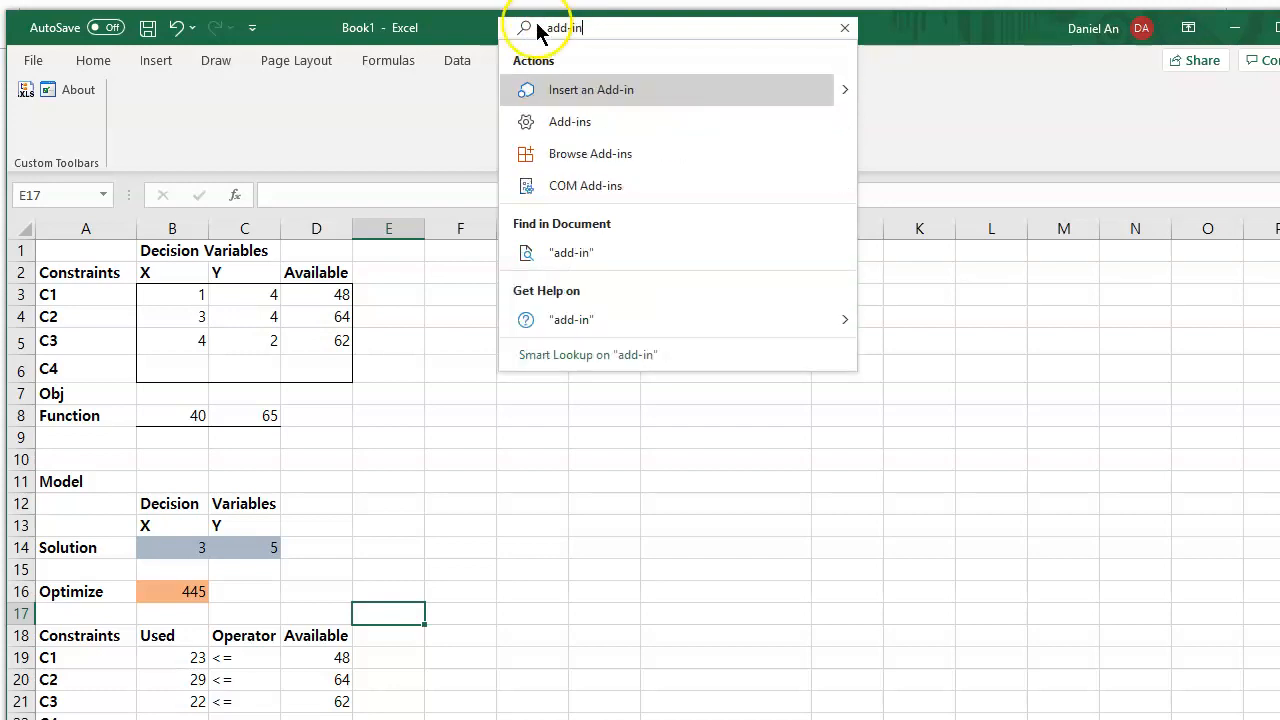
pyautogui.click(571, 122)
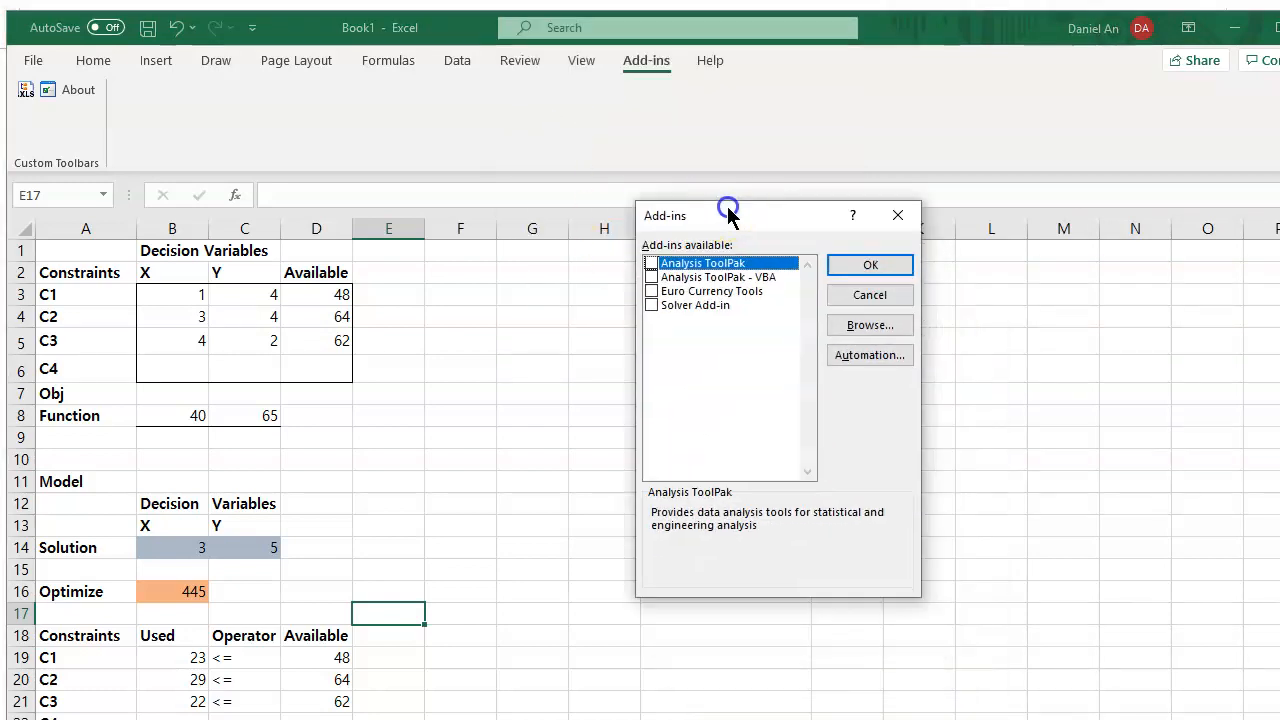
# - Enable the Solver Add-in among the available add-ins
pyautogui.moveTo(727, 212); pyautogui.dragTo(710, 137)
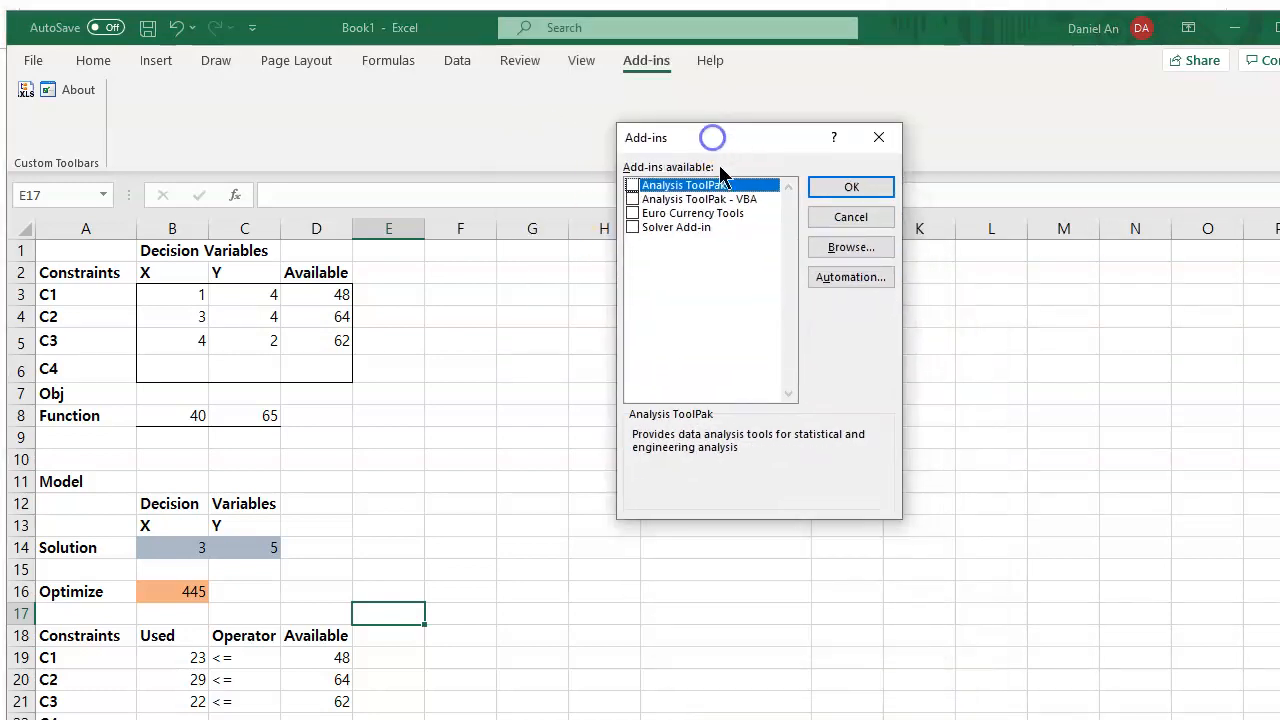
pyautogui.click(633, 227)
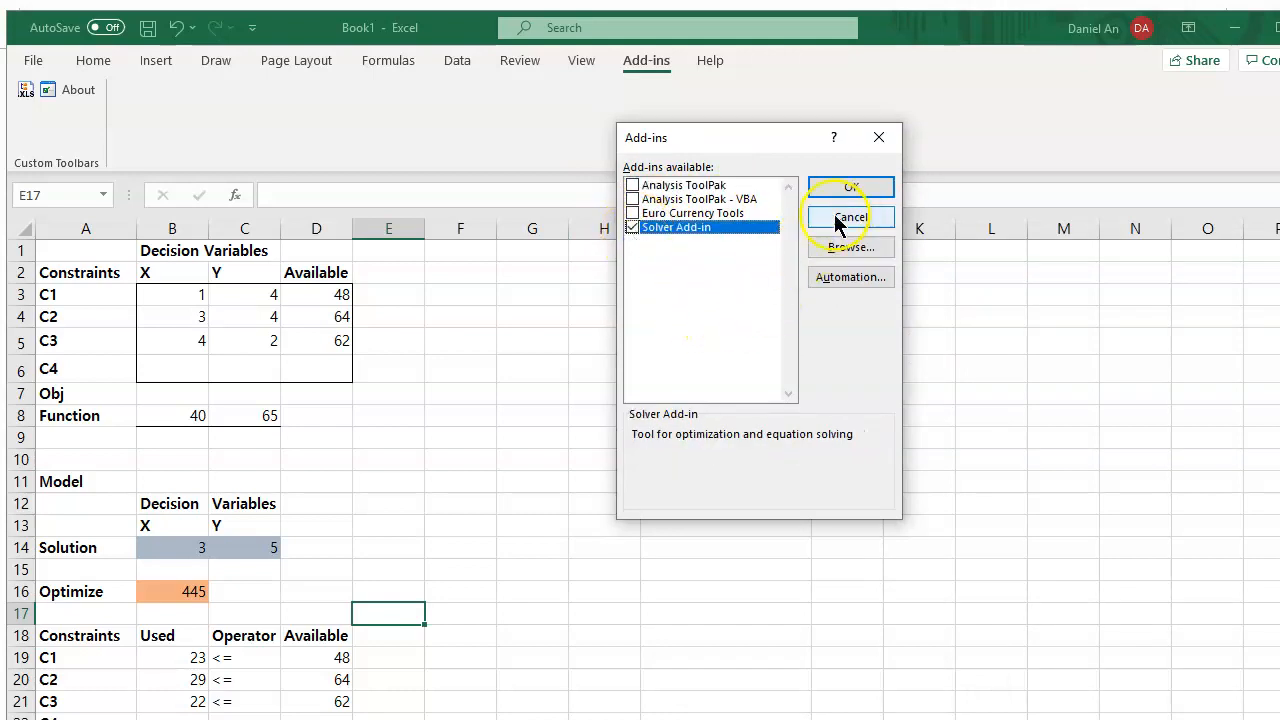
pyautogui.click(848, 189)
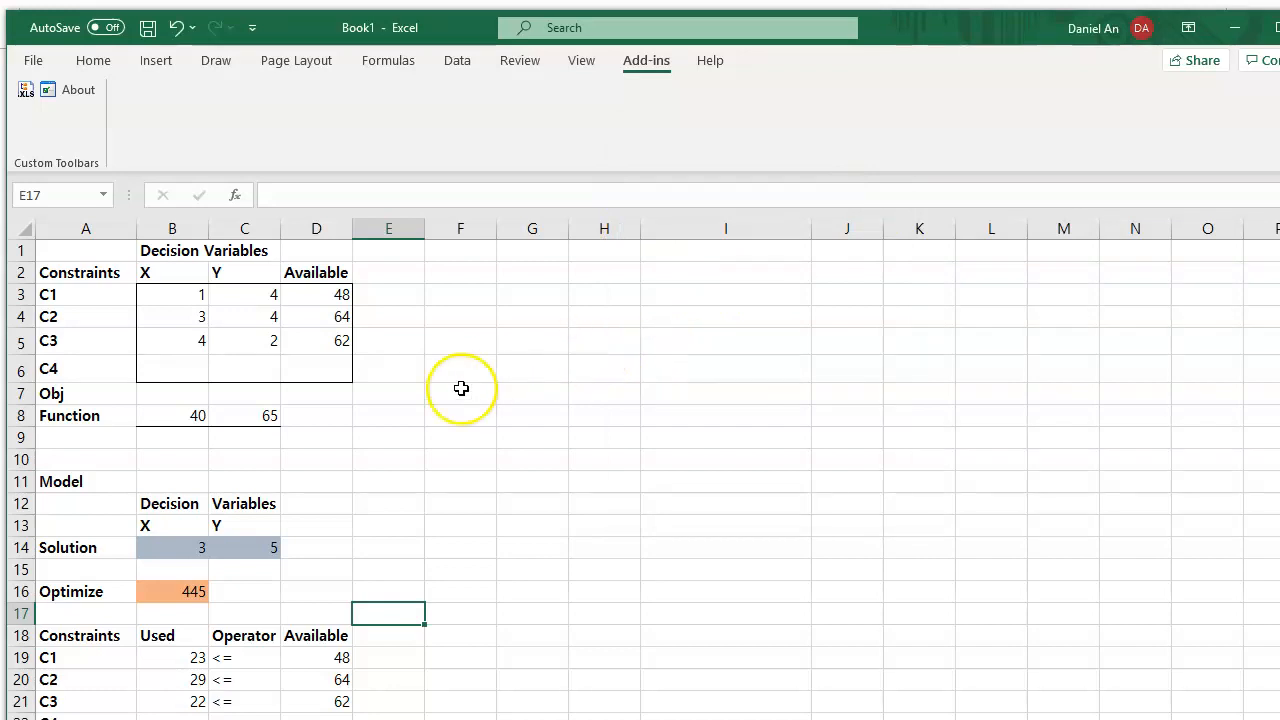
pyautogui.click(458, 62)
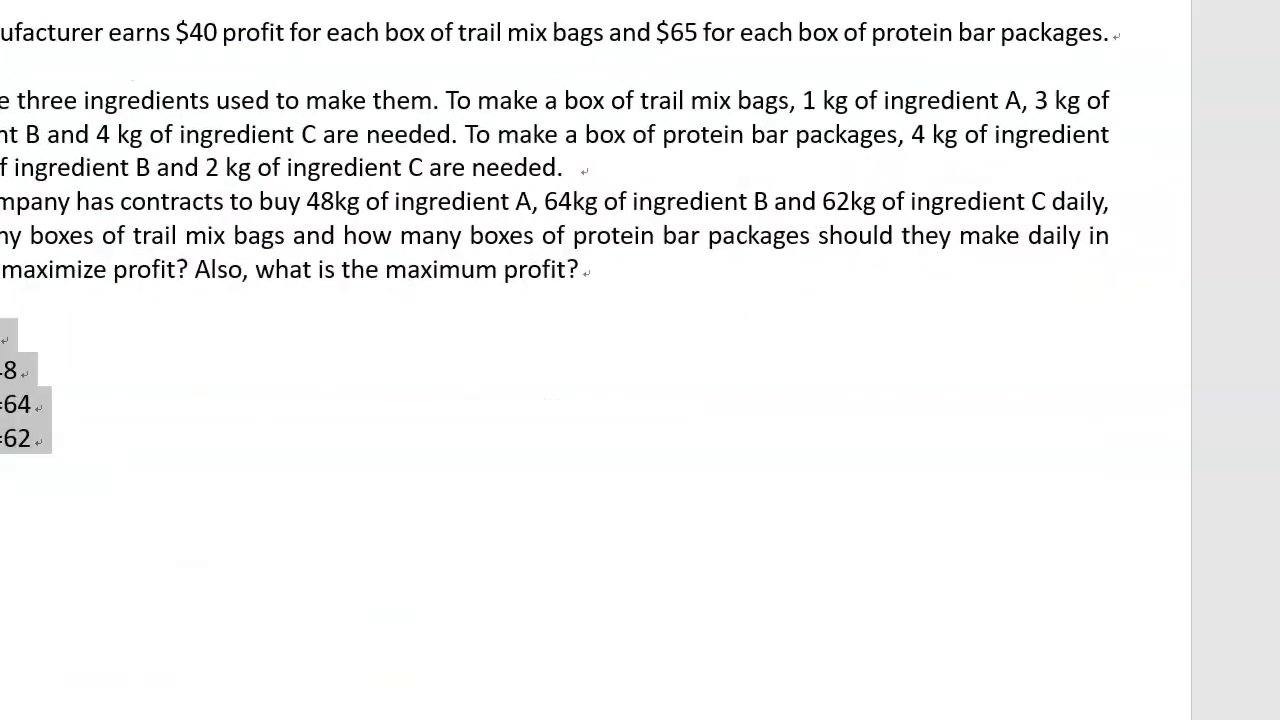
# - Close the math446_slacksurplus.docx document without saving its changes
pyautogui.click(1279, 0)
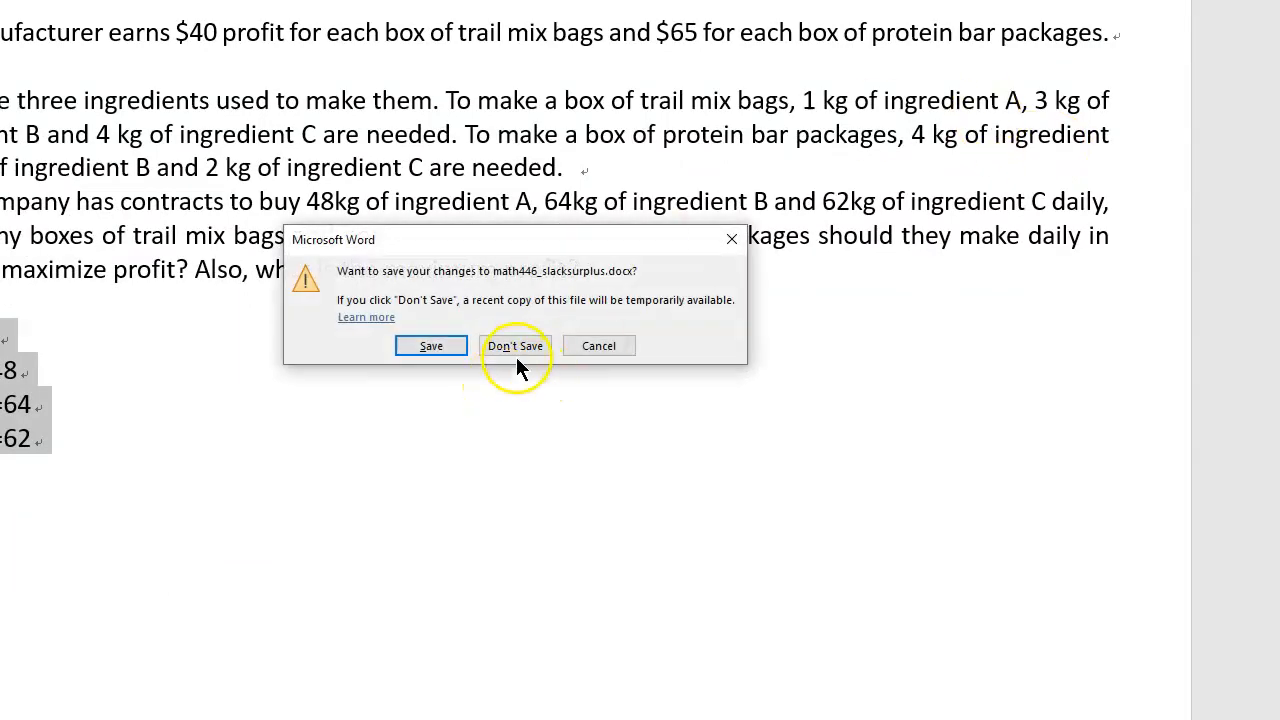
pyautogui.click(516, 346)
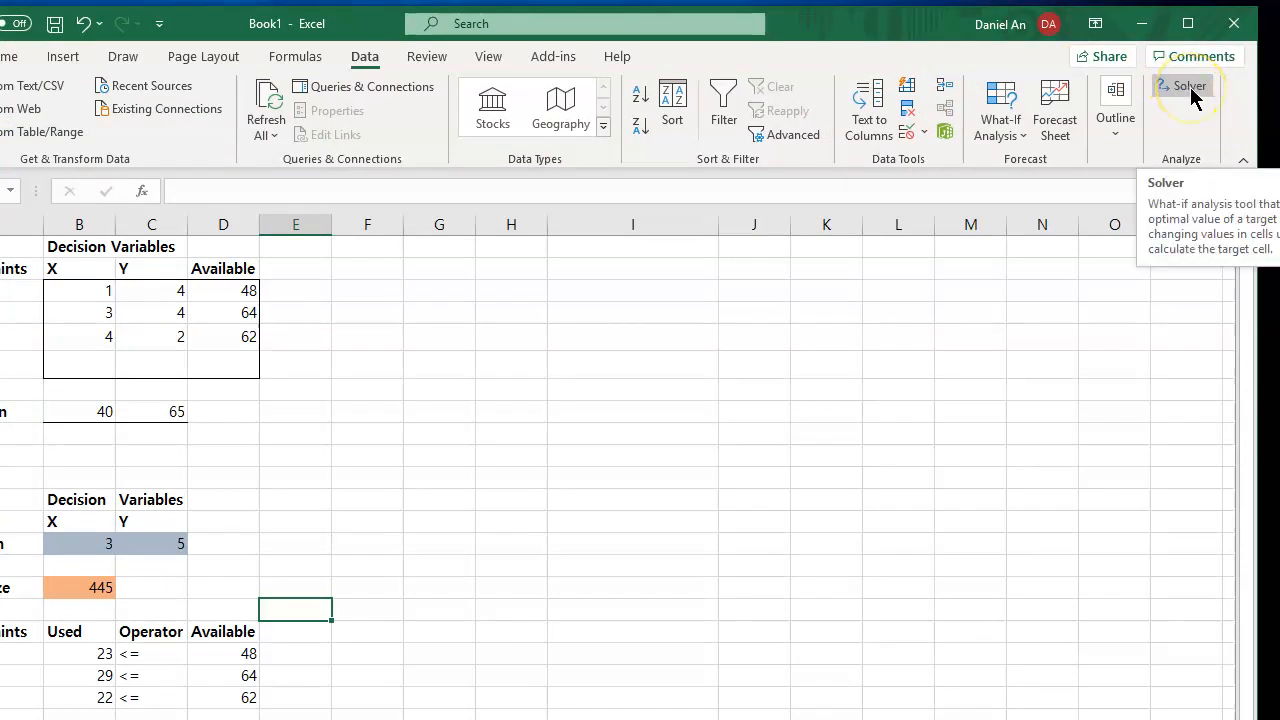
# - Open Solver and set B16 as the objective to maximize, with B14:C14 as the changing variable cells
pyautogui.click(1190, 87)
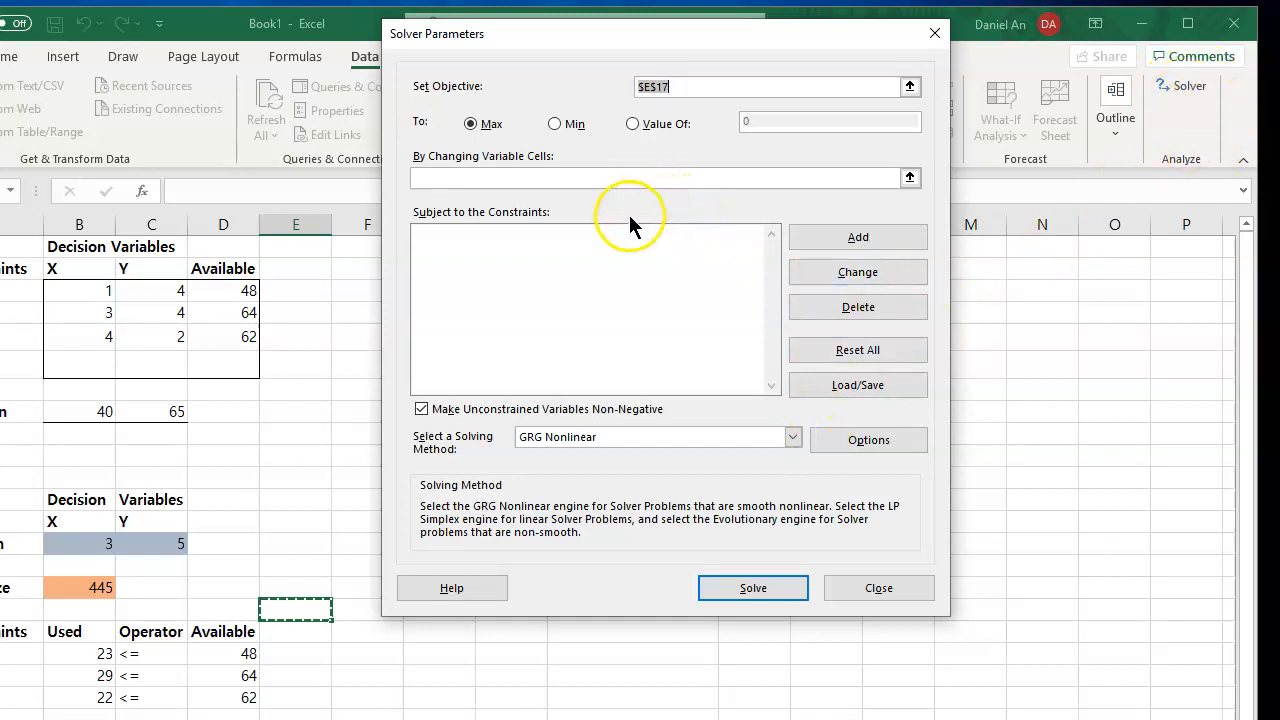
pyautogui.click(632, 80)
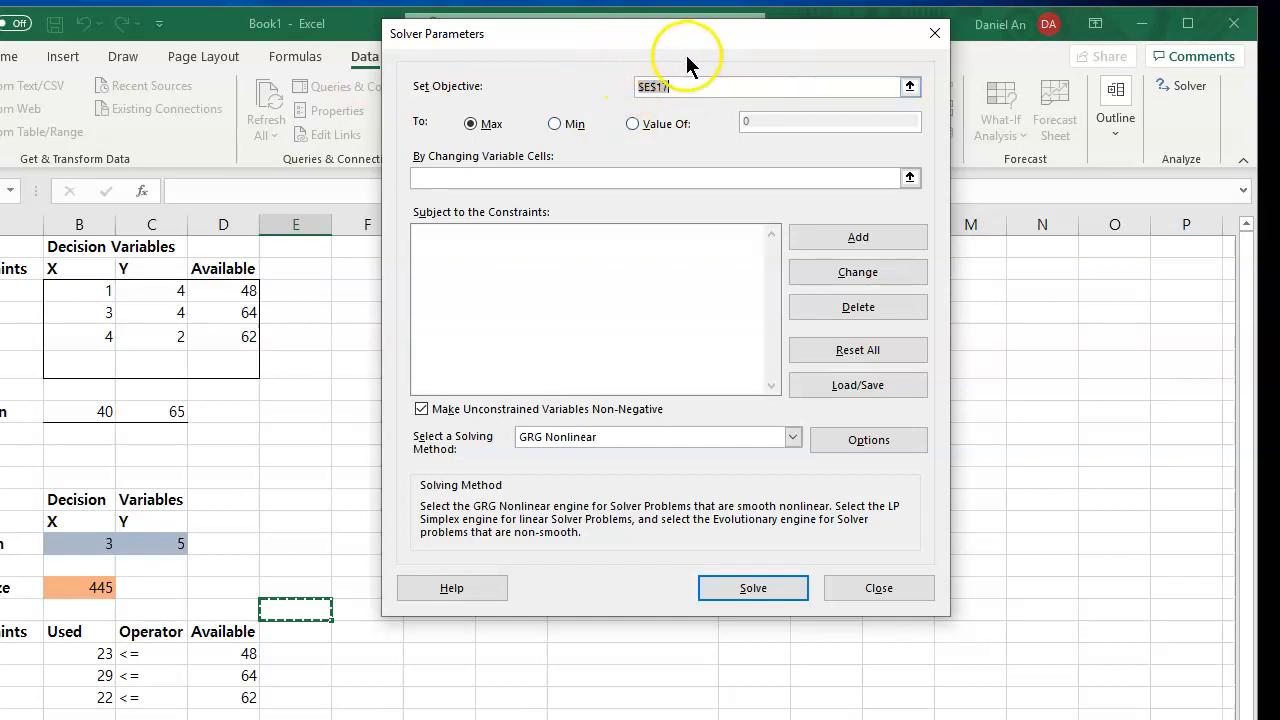
pyautogui.moveTo(658, 45); pyautogui.dragTo(658, 140)
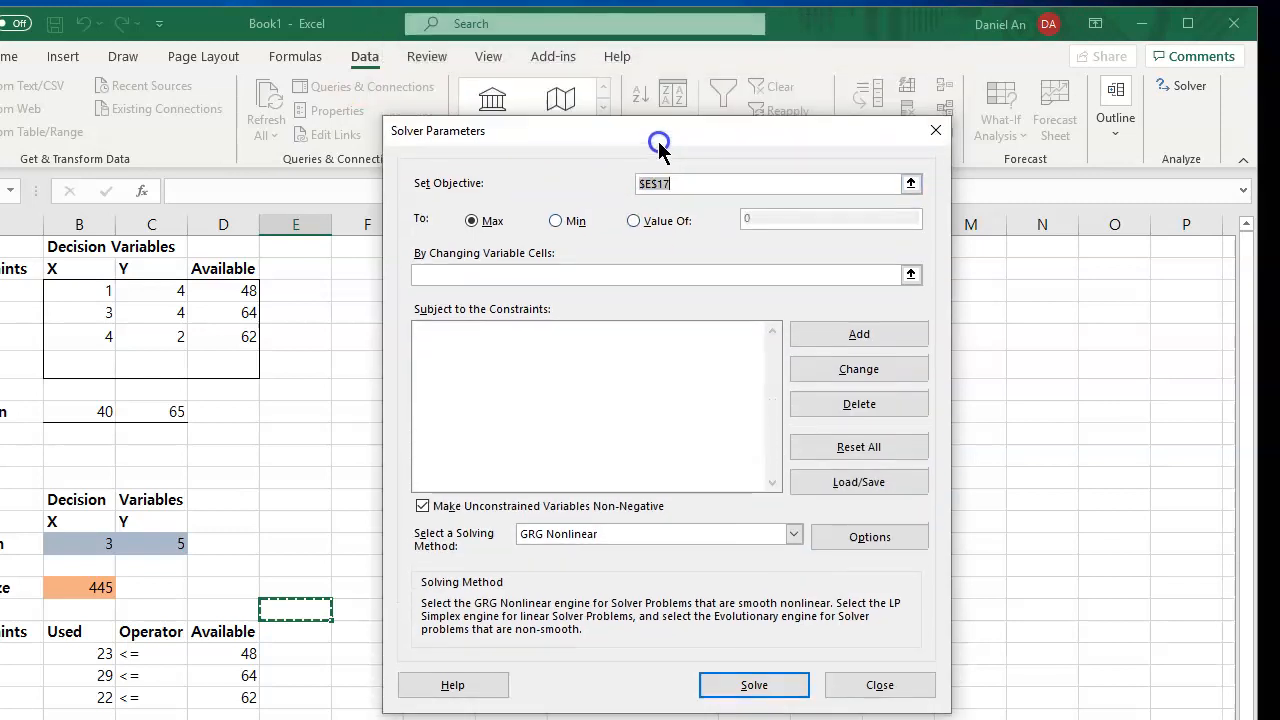
pyautogui.moveTo(831, 28); pyautogui.dragTo(890, 0)
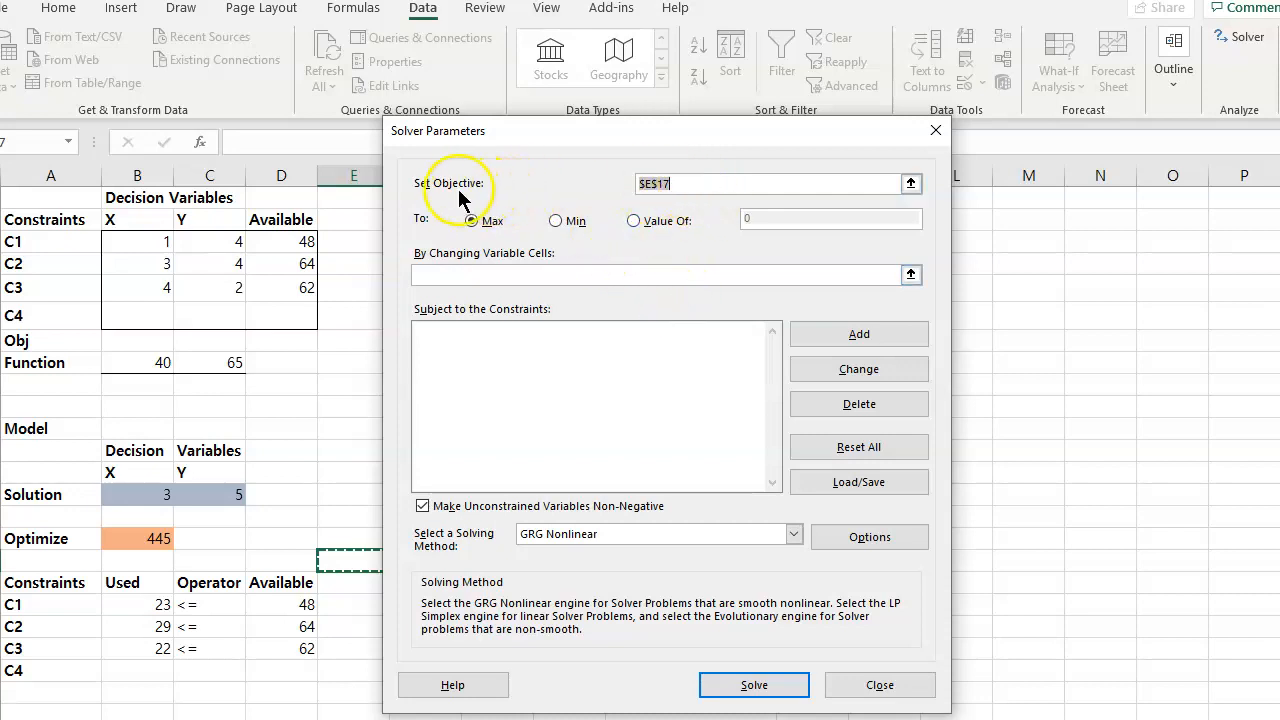
pyautogui.click(142, 538)
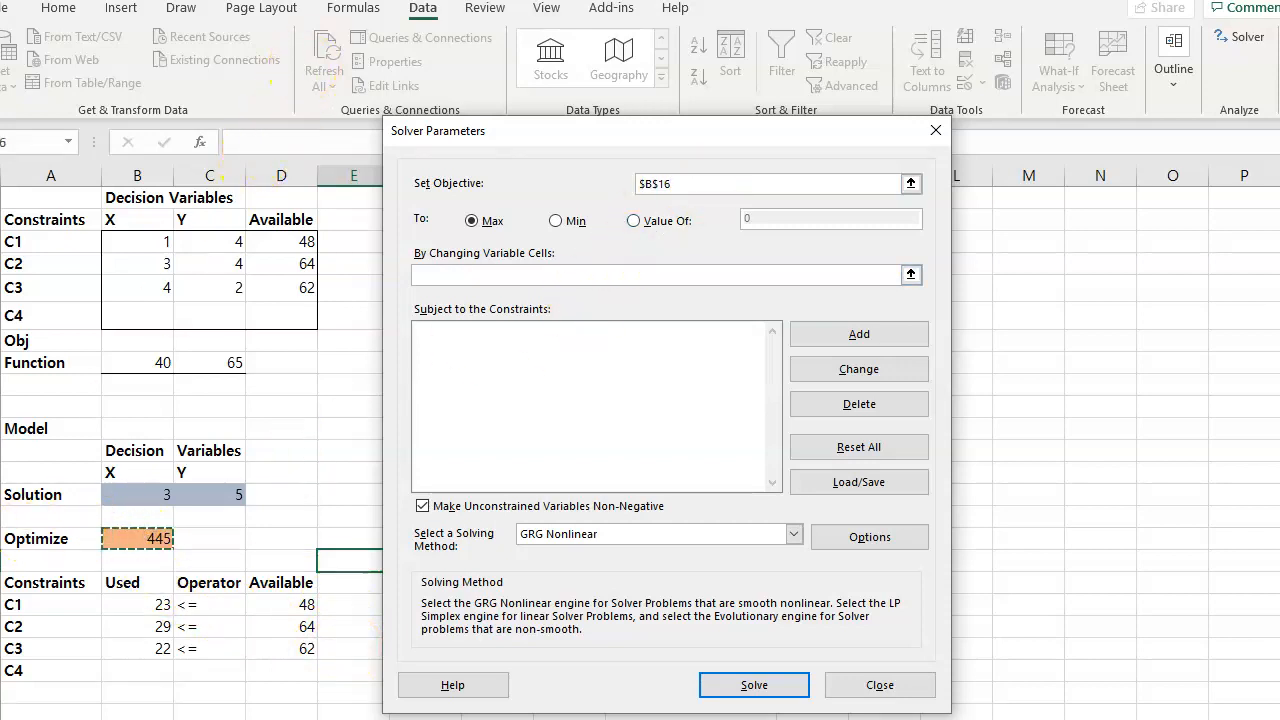
pyautogui.moveTo(350, 0); pyautogui.dragTo(376, 0)
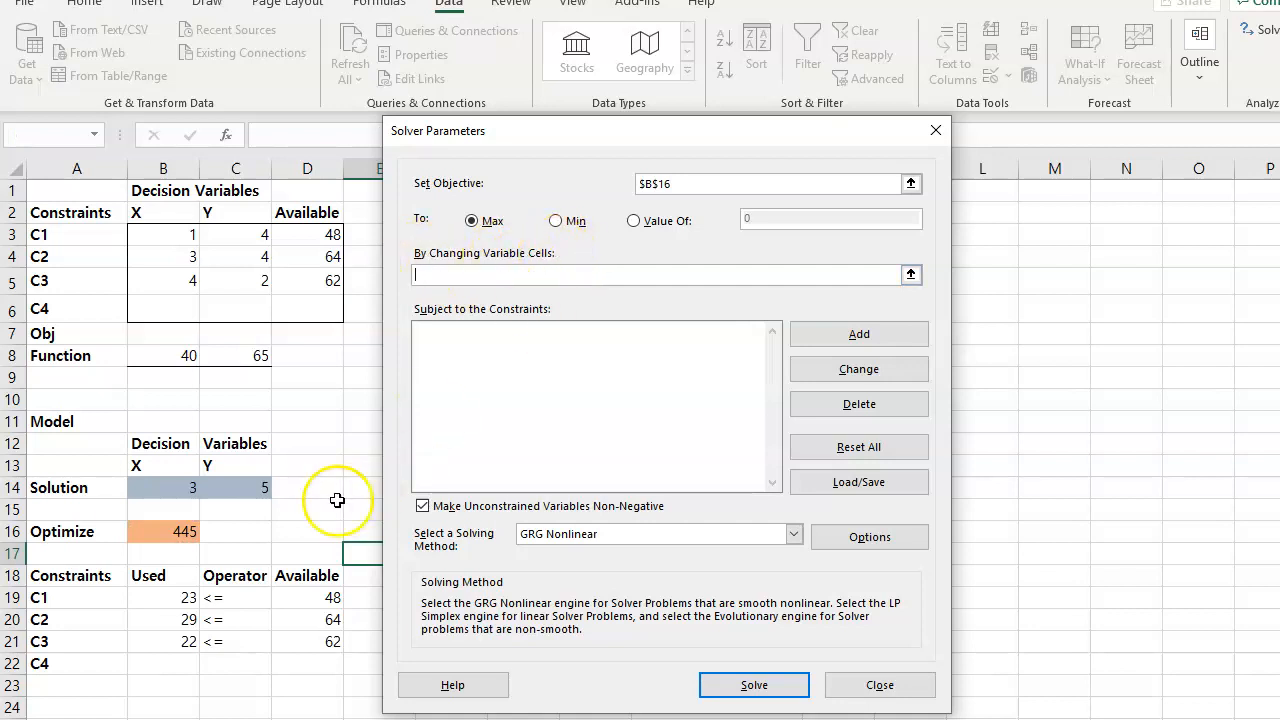
pyautogui.moveTo(157, 489); pyautogui.dragTo(237, 488)
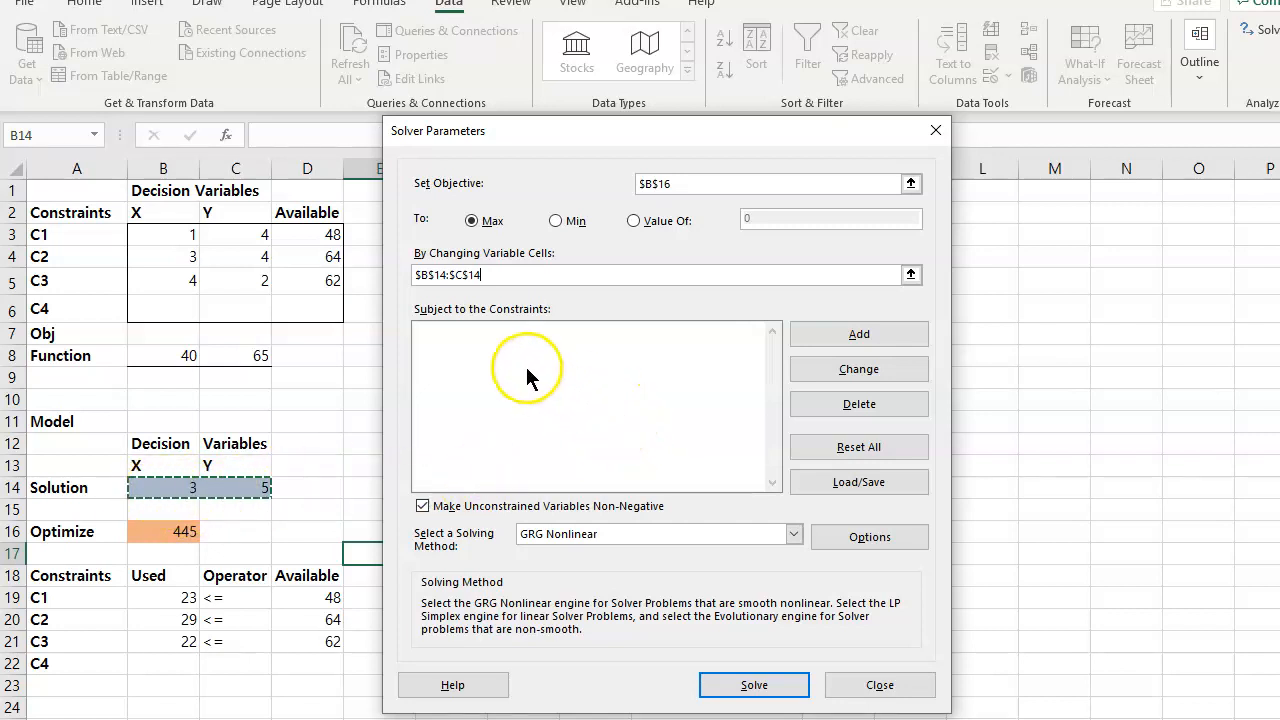
# - Add a Solver constraint requiring B19 <= D19
pyautogui.click(506, 338)
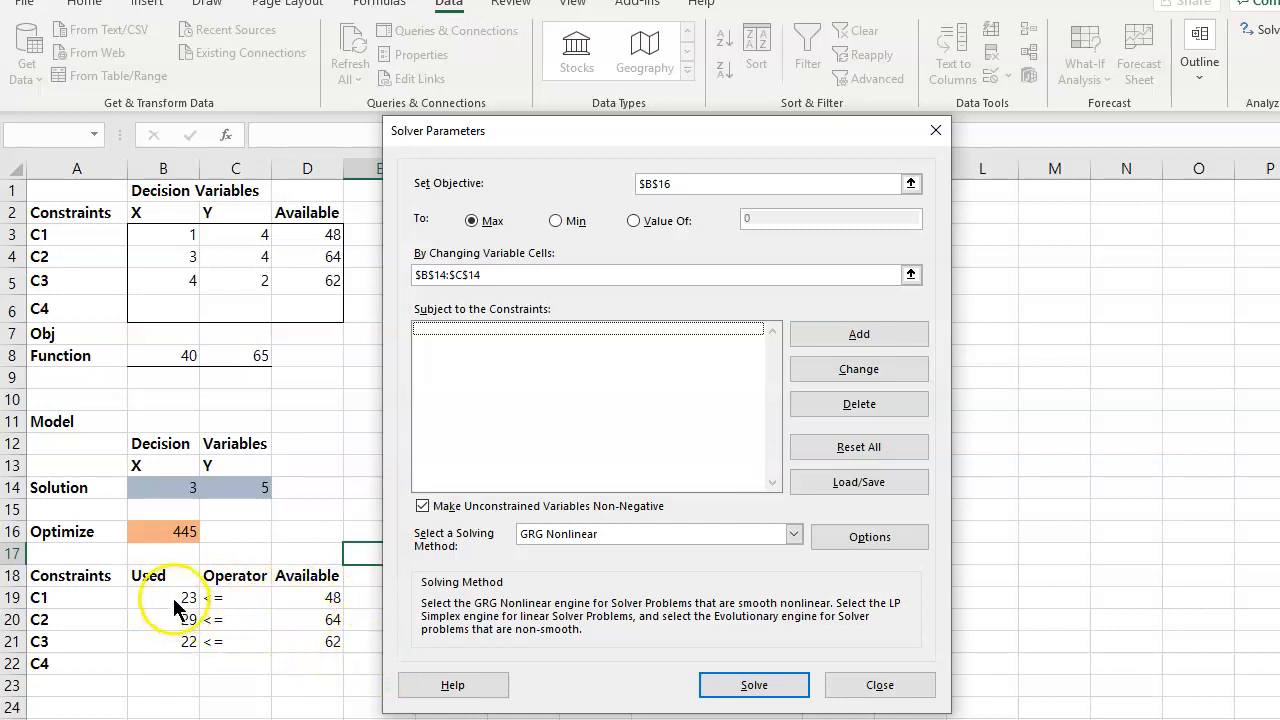
pyautogui.click(826, 336)
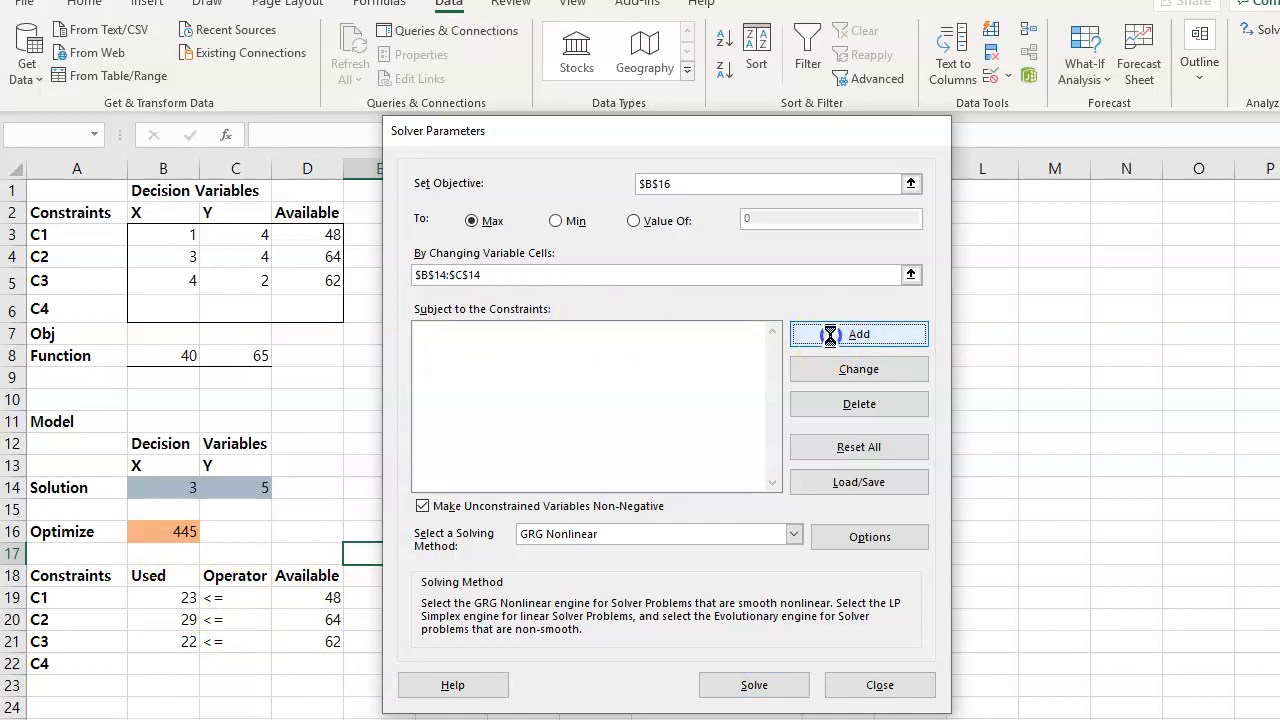
pyautogui.click(179, 601)
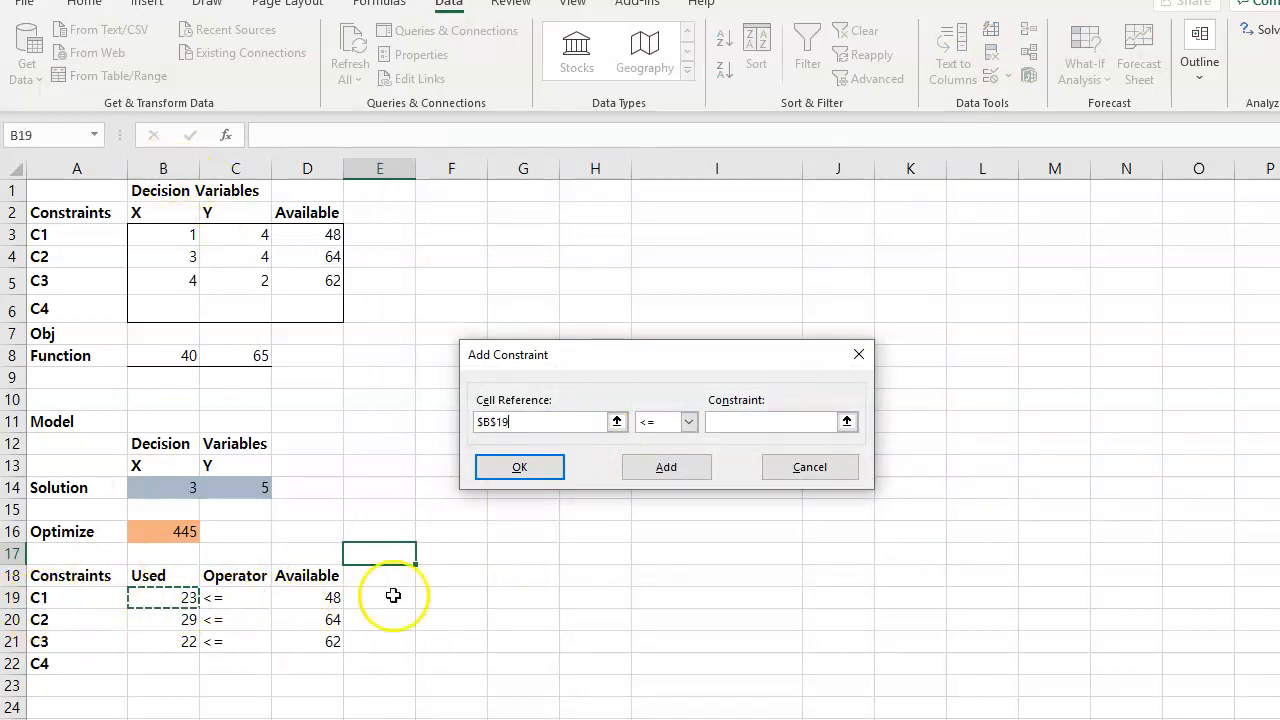
pyautogui.click(745, 422)
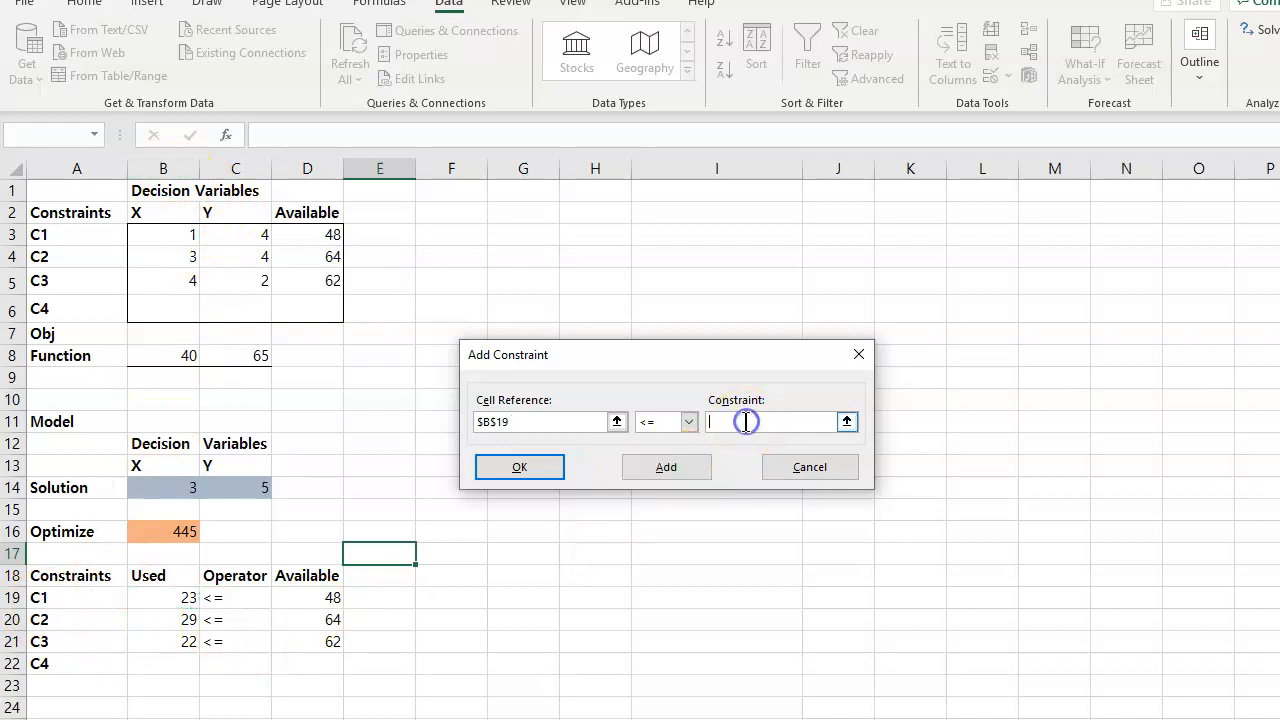
pyautogui.click(332, 598)
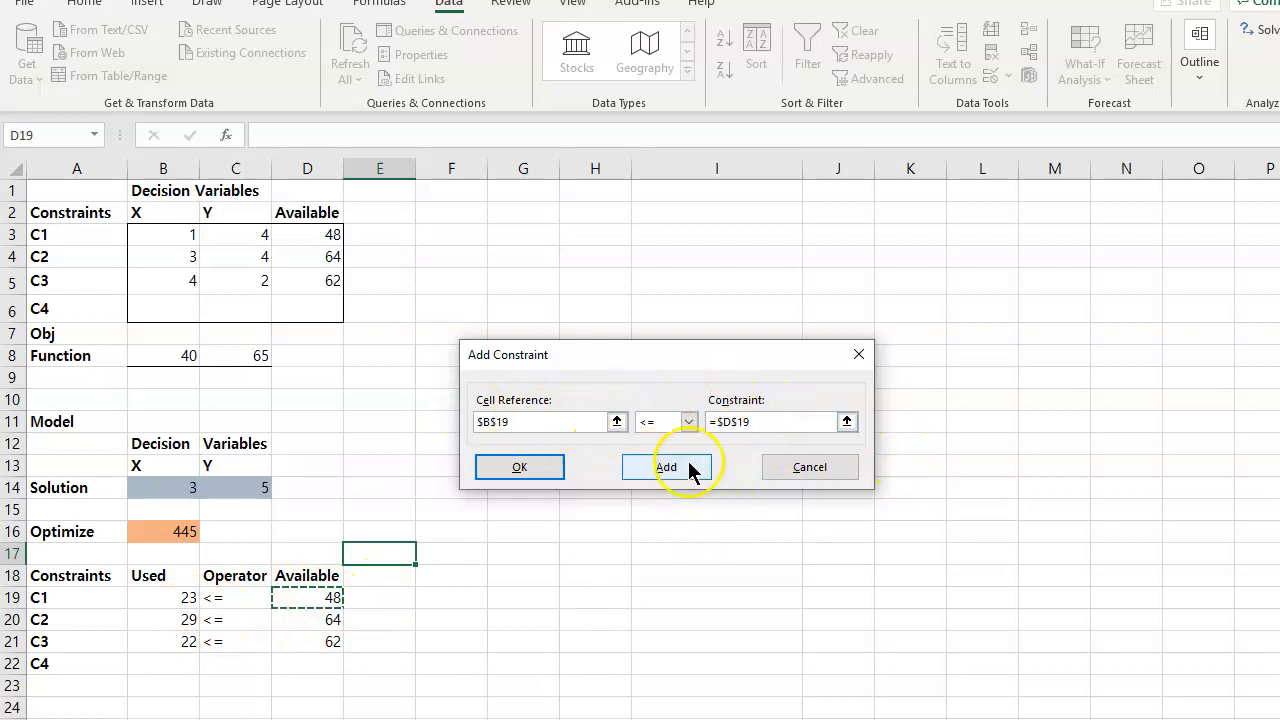
pyautogui.click(689, 422)
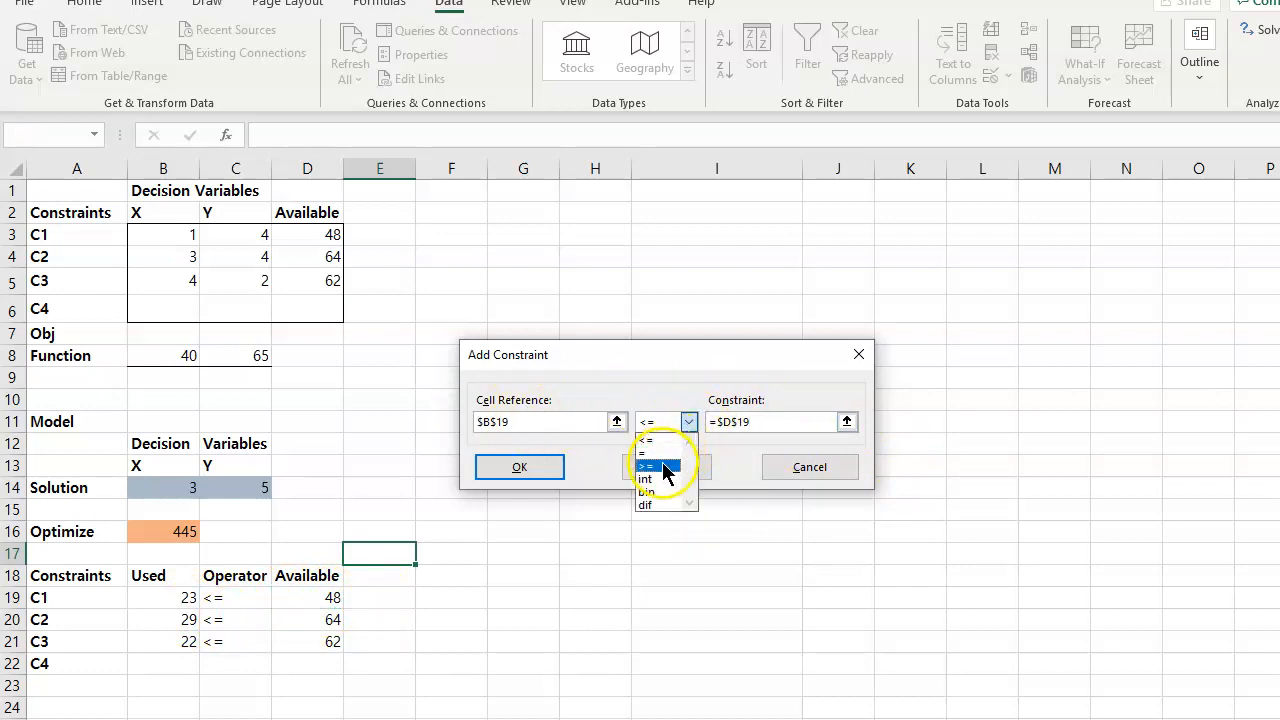
pyautogui.click(692, 421)
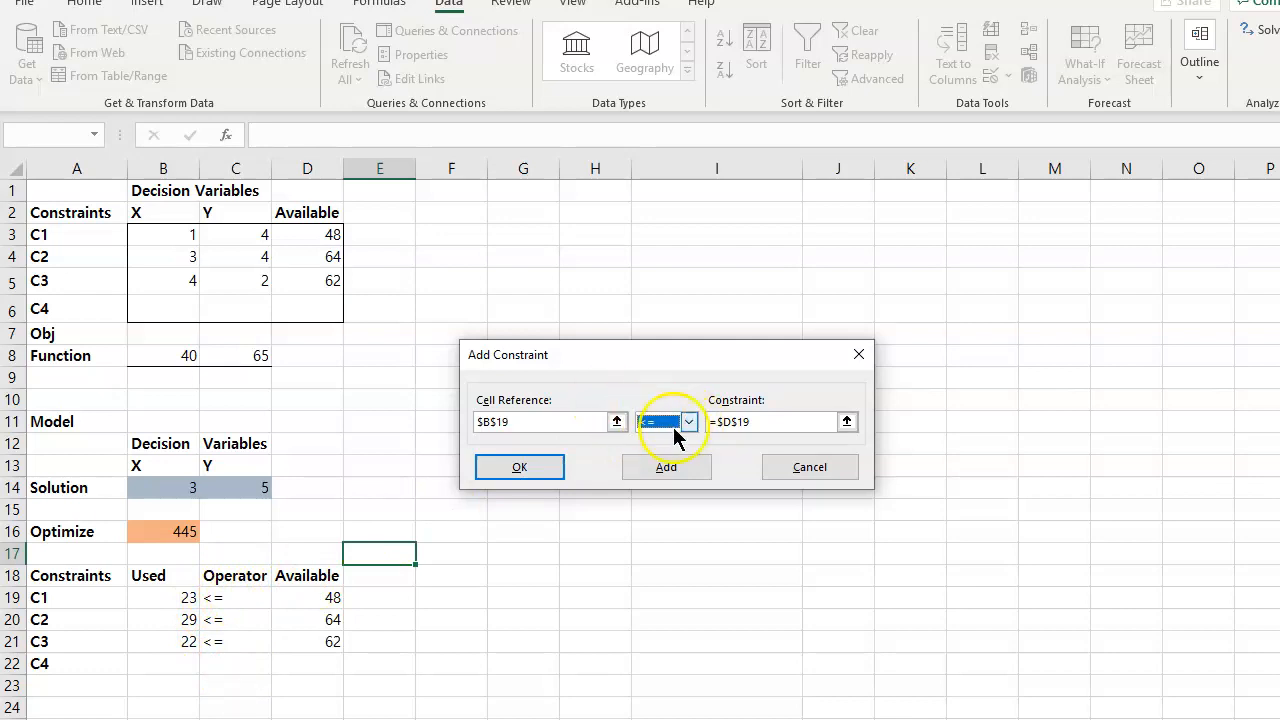
pyautogui.click(515, 470)
pyautogui.click(516, 470)
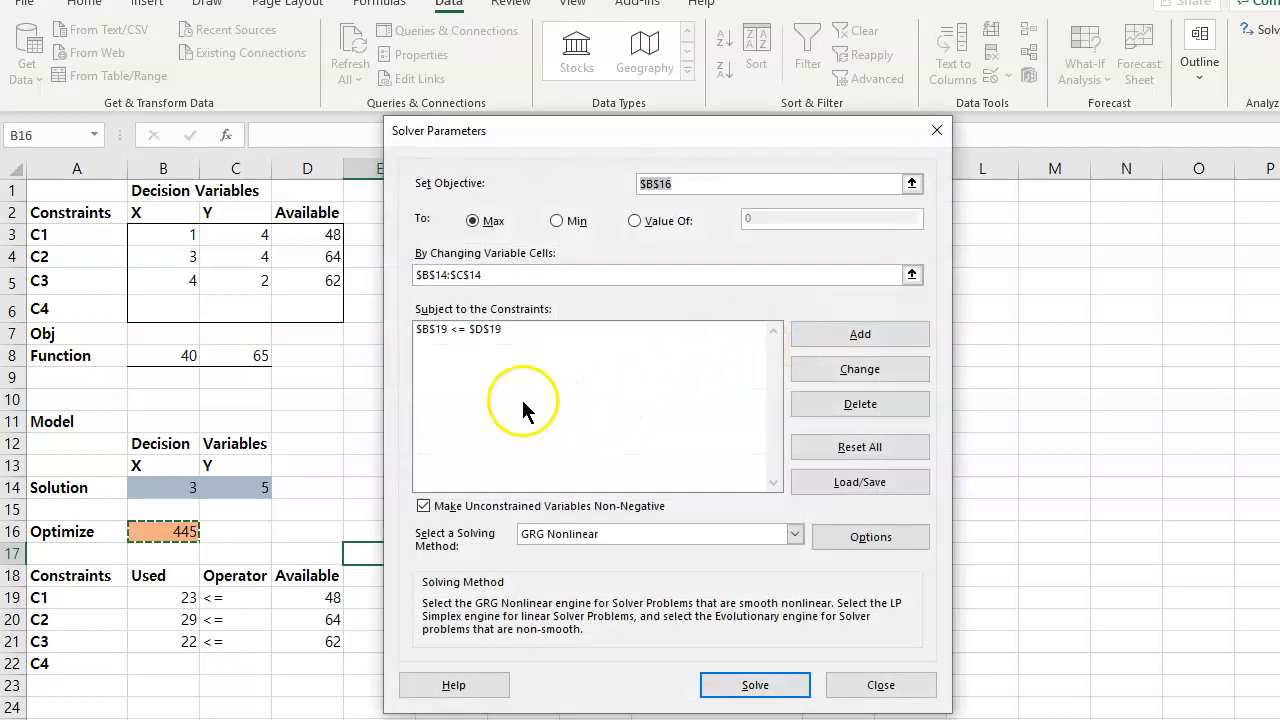
# - Delete the single-cell B19 <= D19 constraint from the Solver parameters
pyautogui.moveTo(598, 138); pyautogui.dragTo(760, 119)
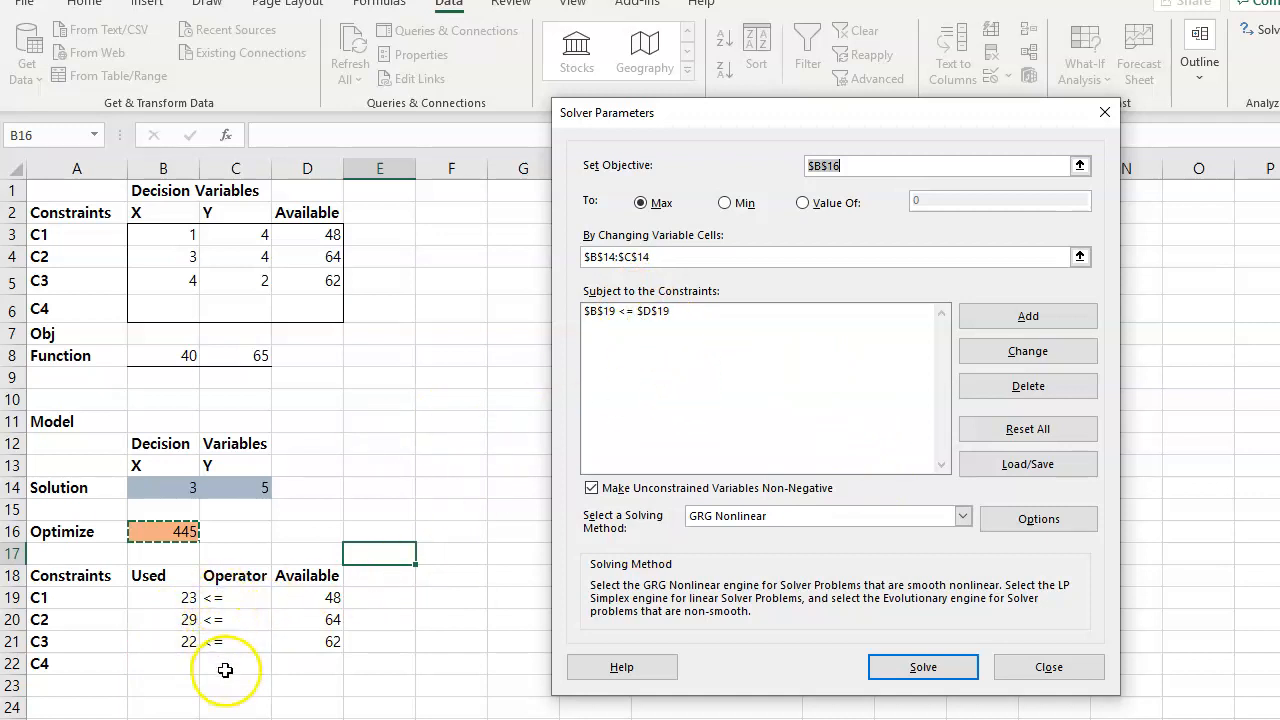
pyautogui.click(648, 318)
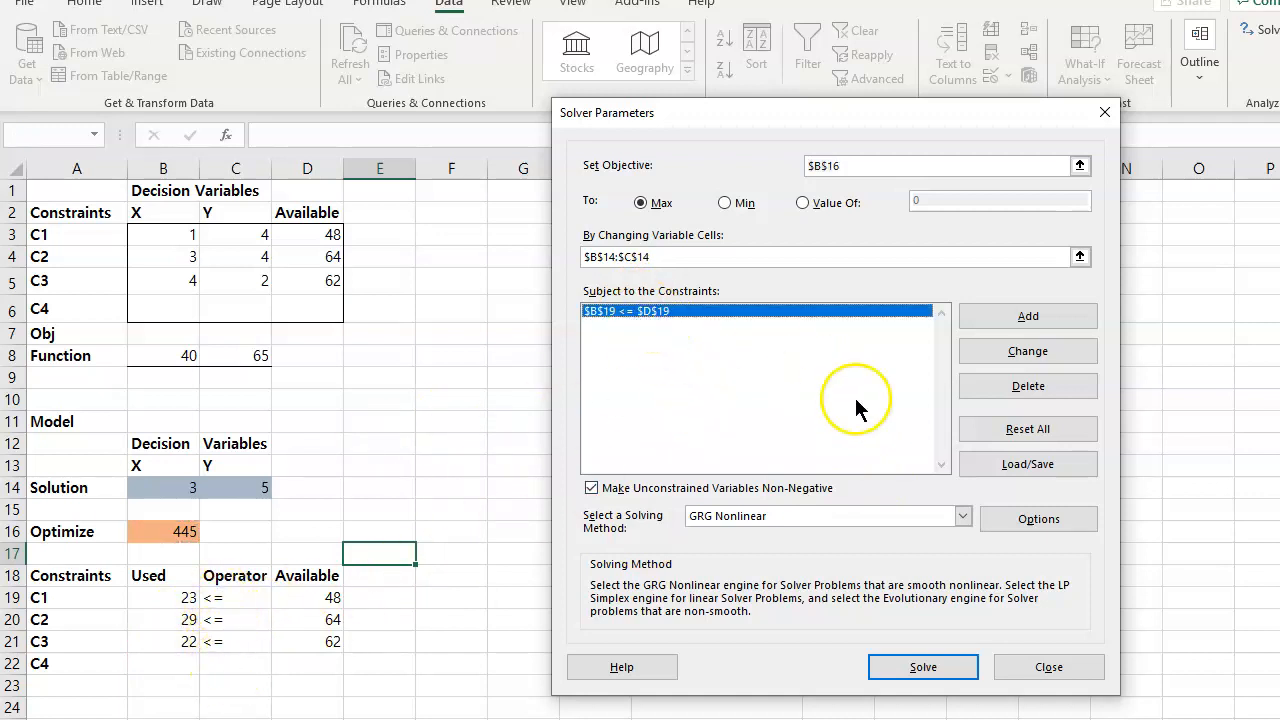
pyautogui.click(1030, 386)
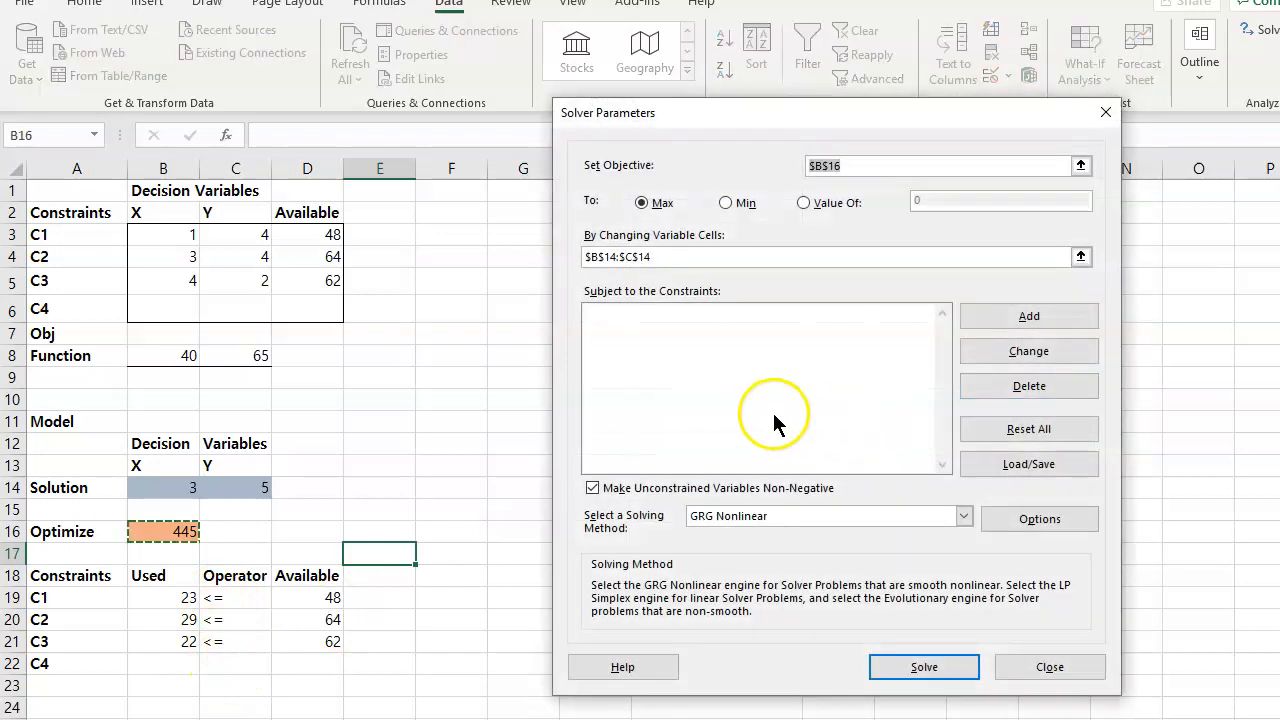
# - Add one Solver constraint covering all three ingredients, B19:B21 <= D19:D21, and return to the Solver parameters
pyautogui.click(1059, 318)
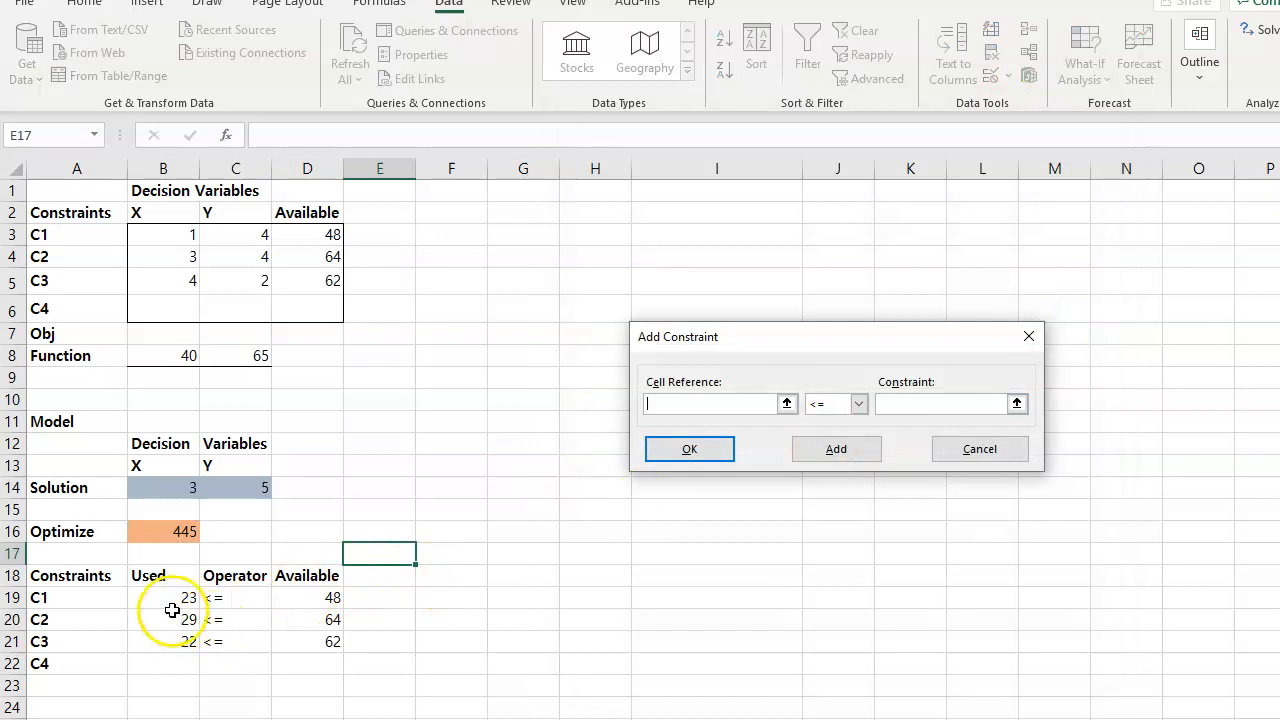
pyautogui.moveTo(173, 599); pyautogui.dragTo(169, 646)
pyautogui.click(913, 403)
pyautogui.moveTo(318, 598); pyautogui.dragTo(325, 643)
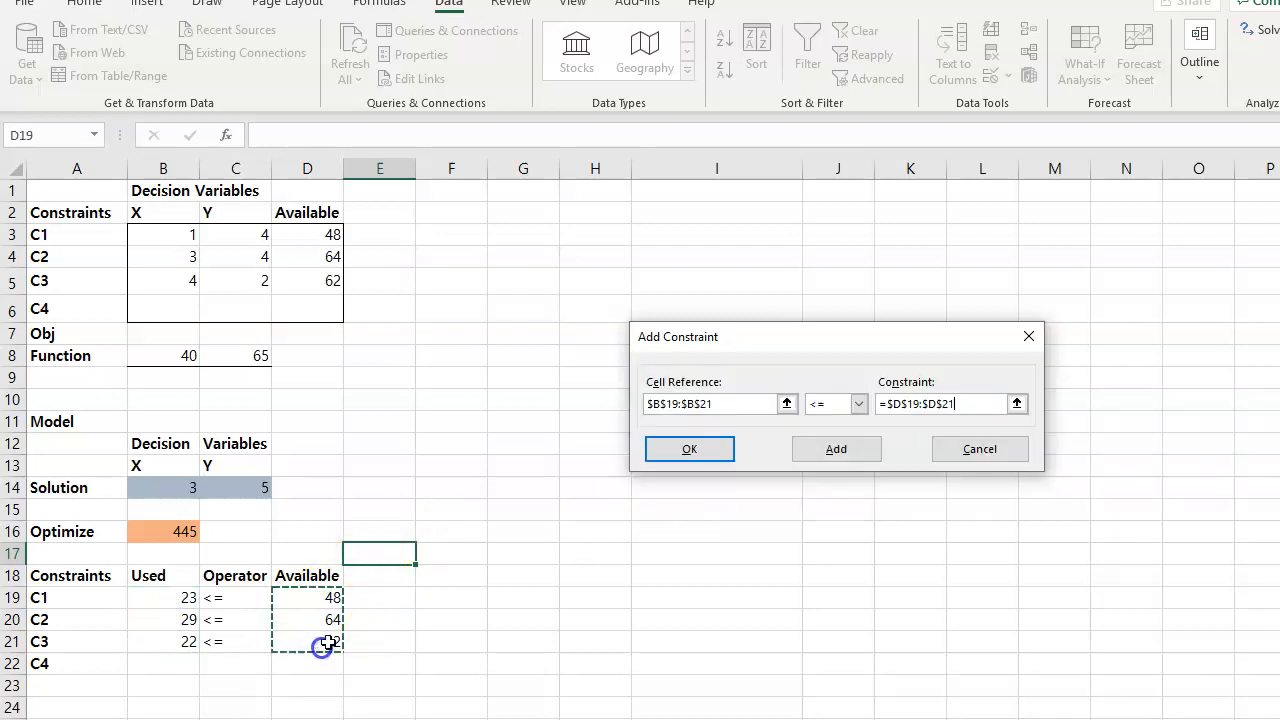
pyautogui.click(838, 451)
pyautogui.click(692, 450)
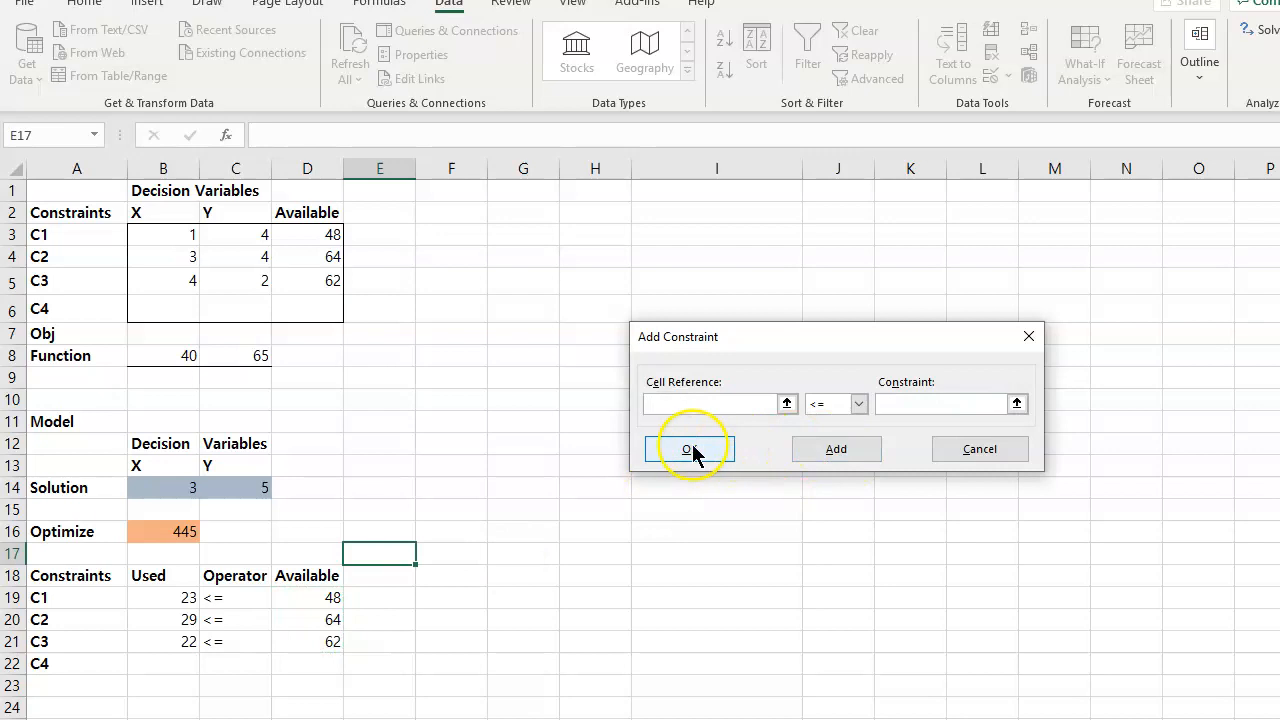
pyautogui.click(592, 377)
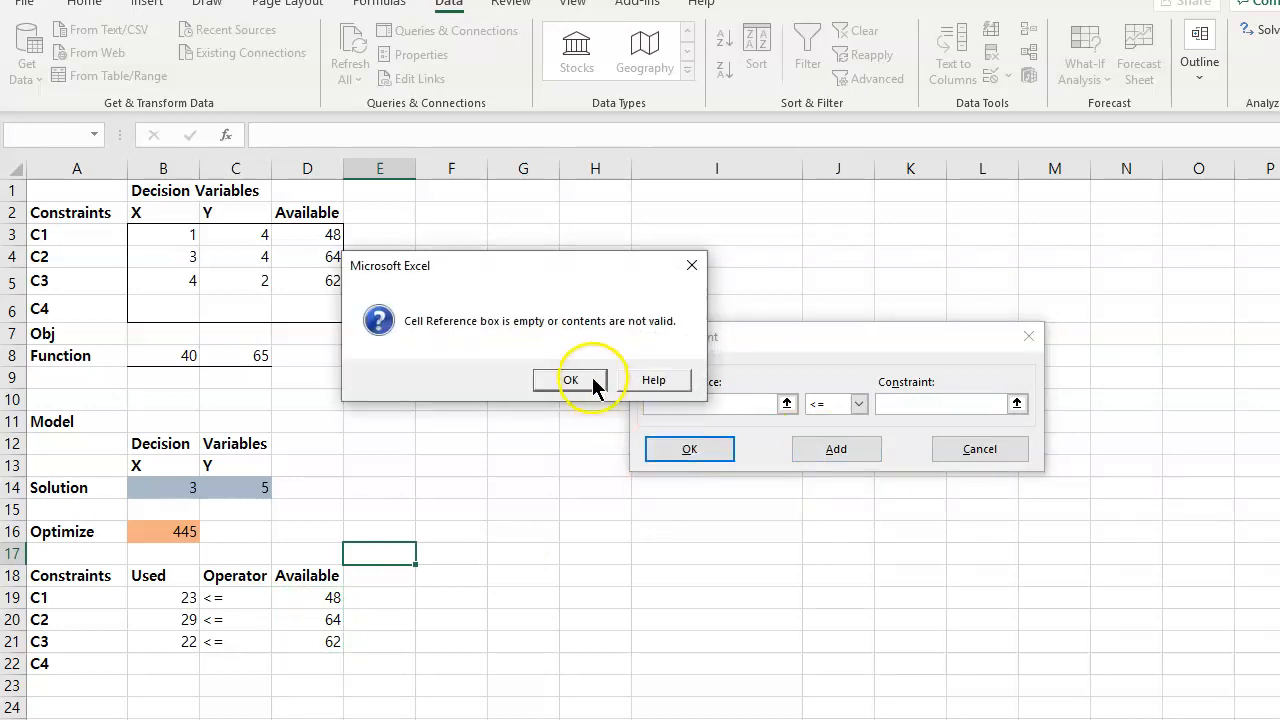
pyautogui.click(870, 451)
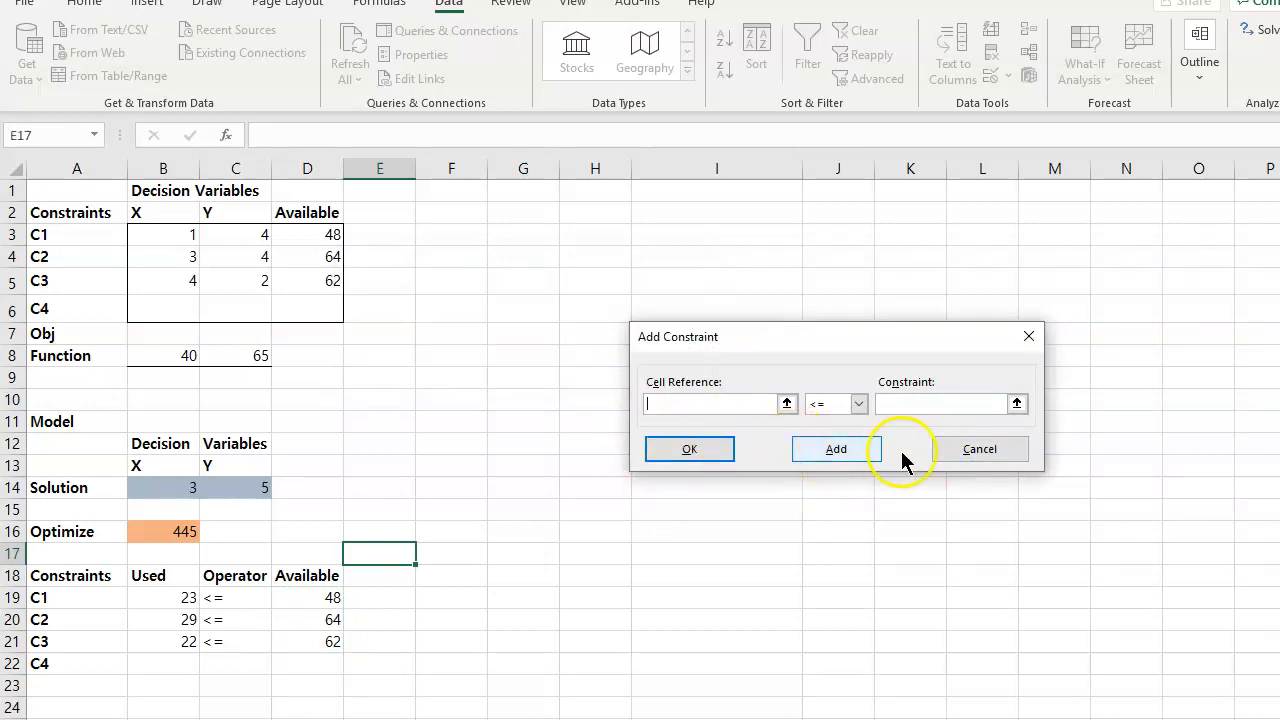
pyautogui.click(682, 311)
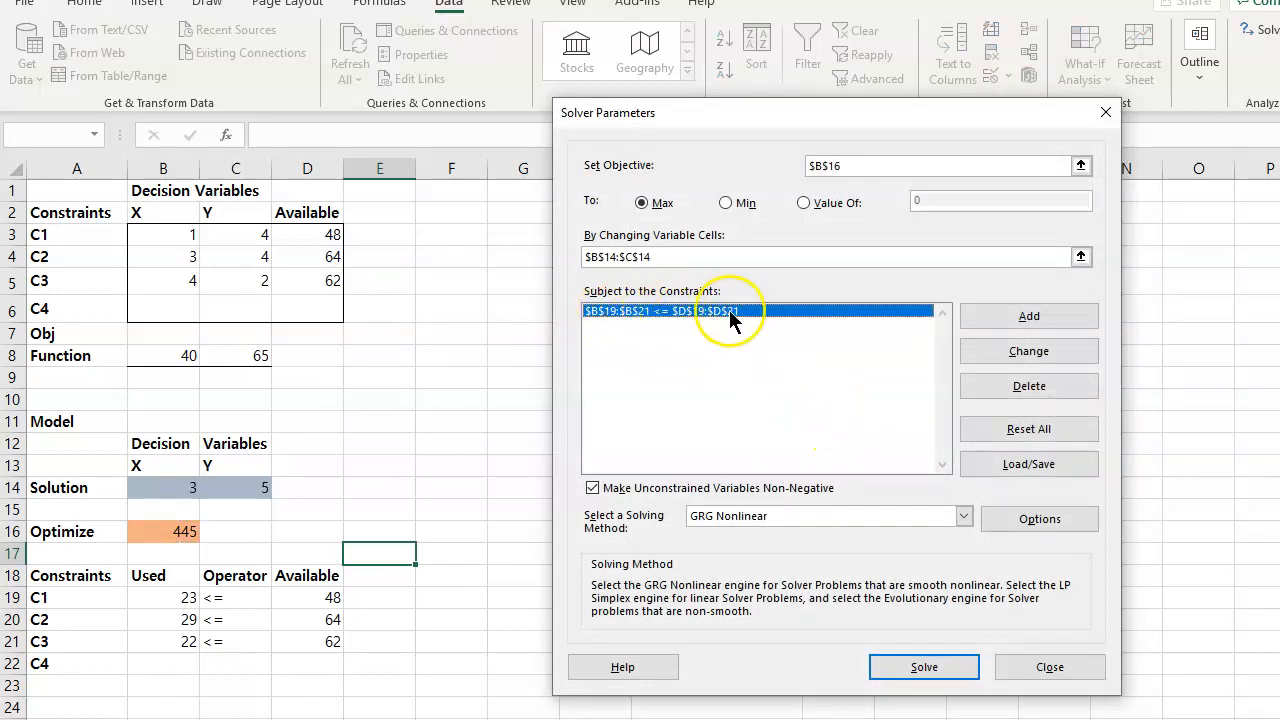
# - Keep unconstrained variables non-negative and set the solving method to Simplex LP
pyautogui.click(594, 489)
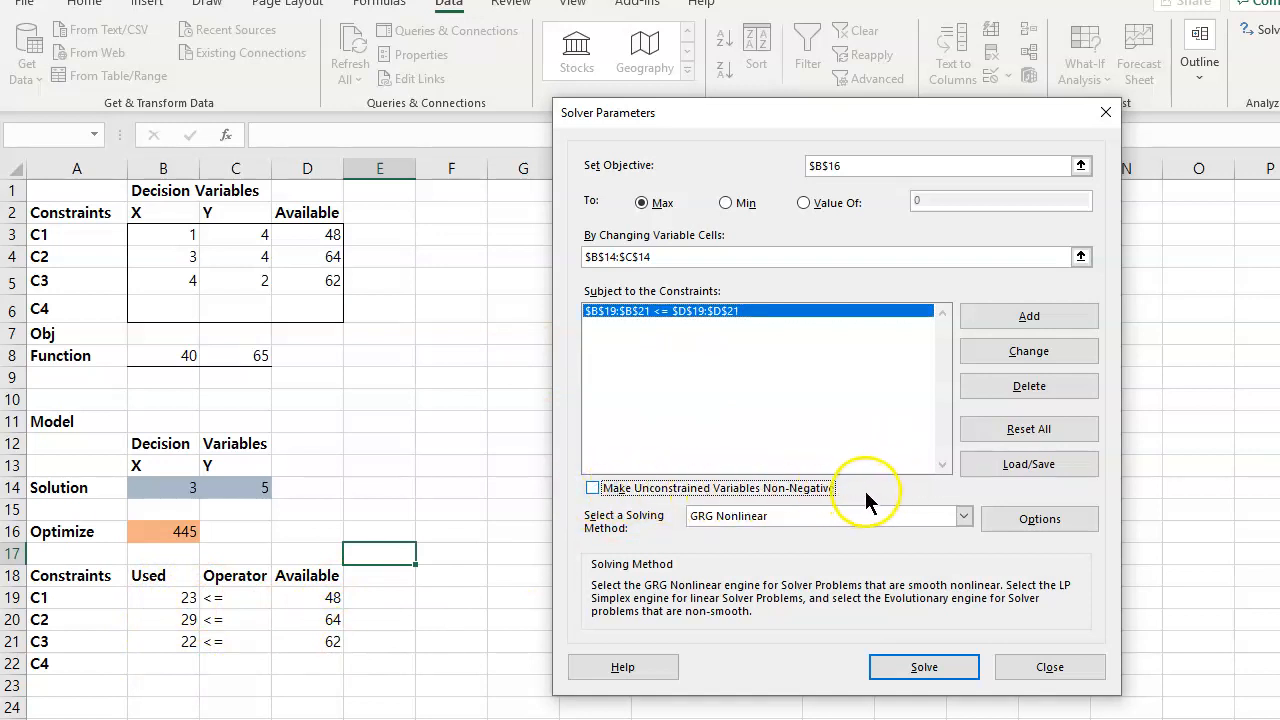
pyautogui.click(592, 489)
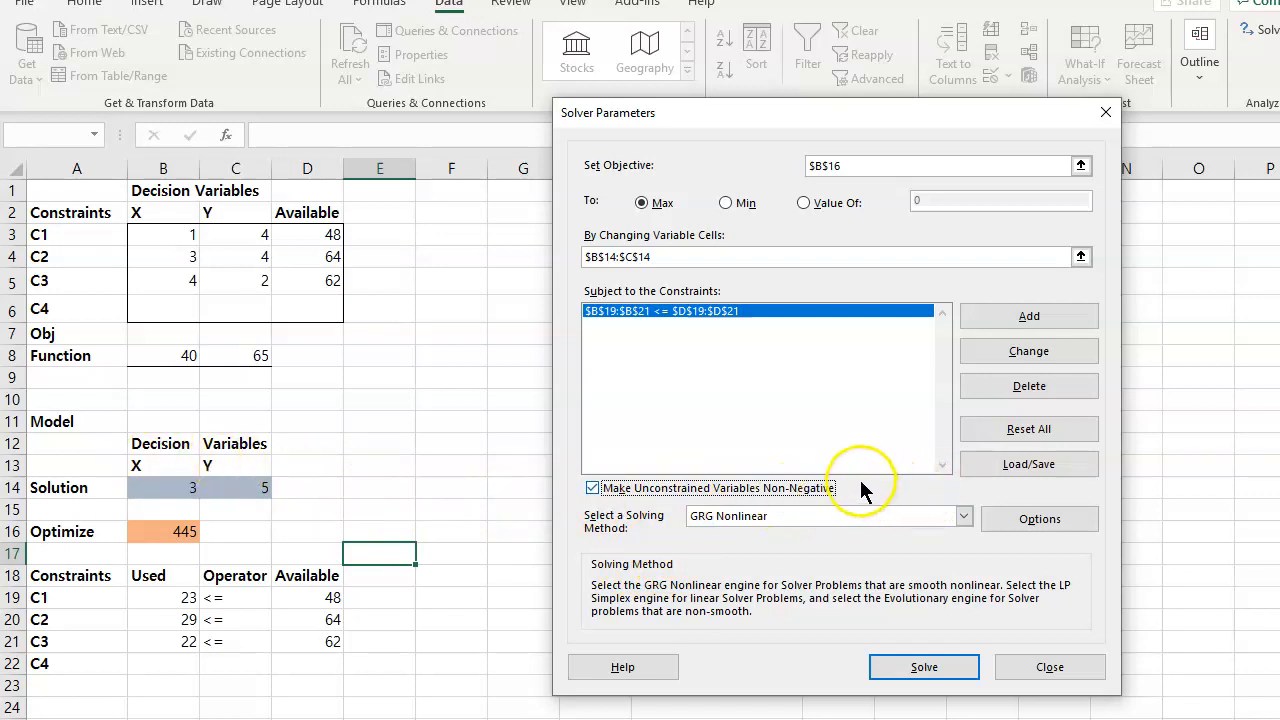
pyautogui.click(823, 515)
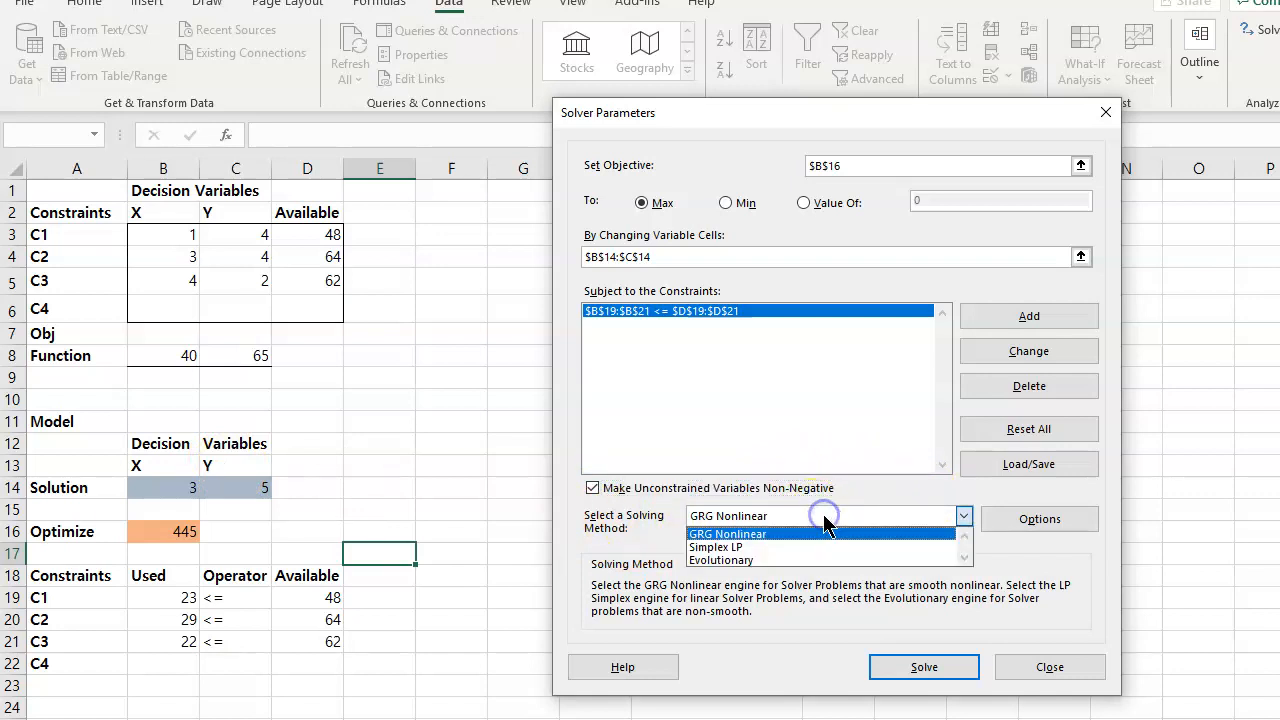
pyautogui.click(727, 548)
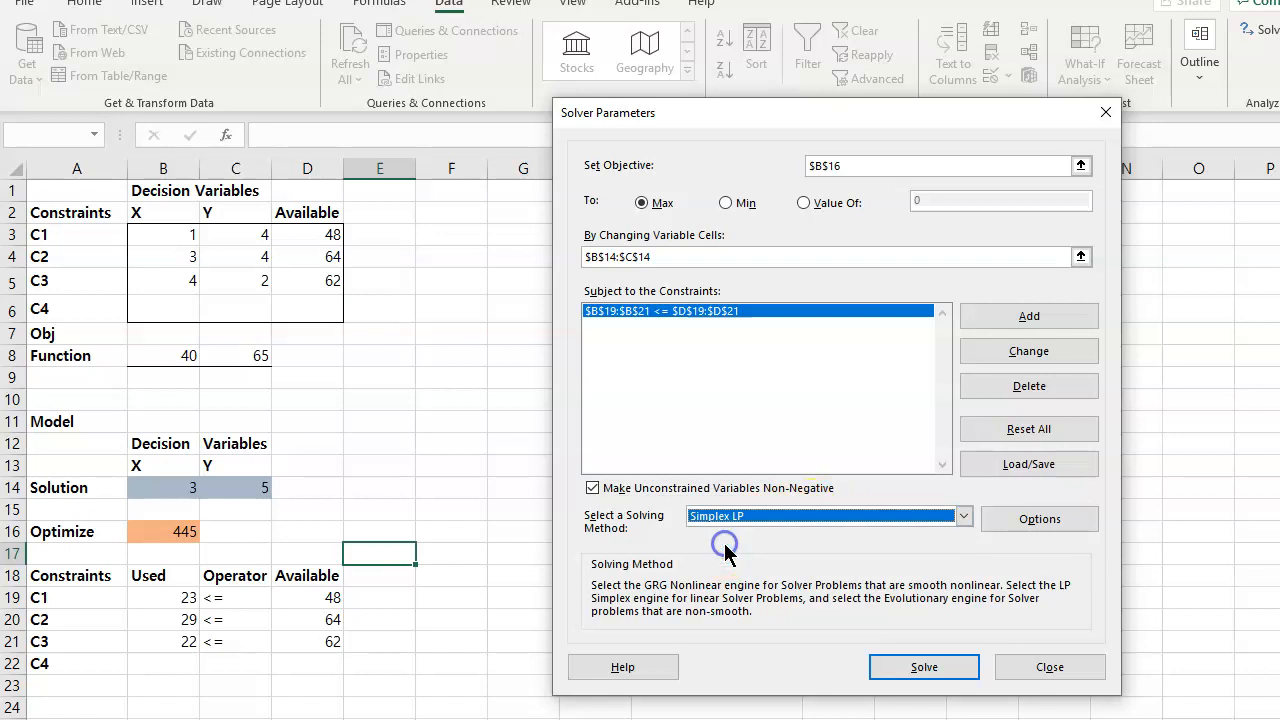
pyautogui.click(814, 514)
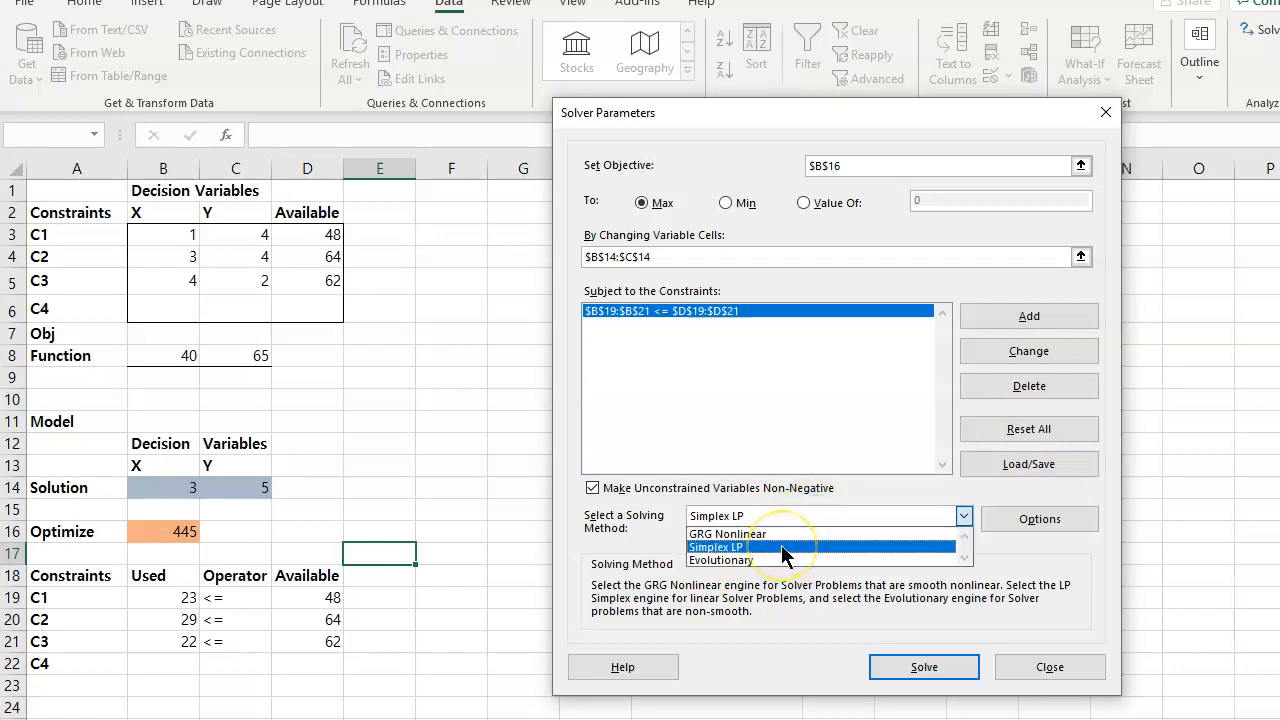
pyautogui.click(783, 553)
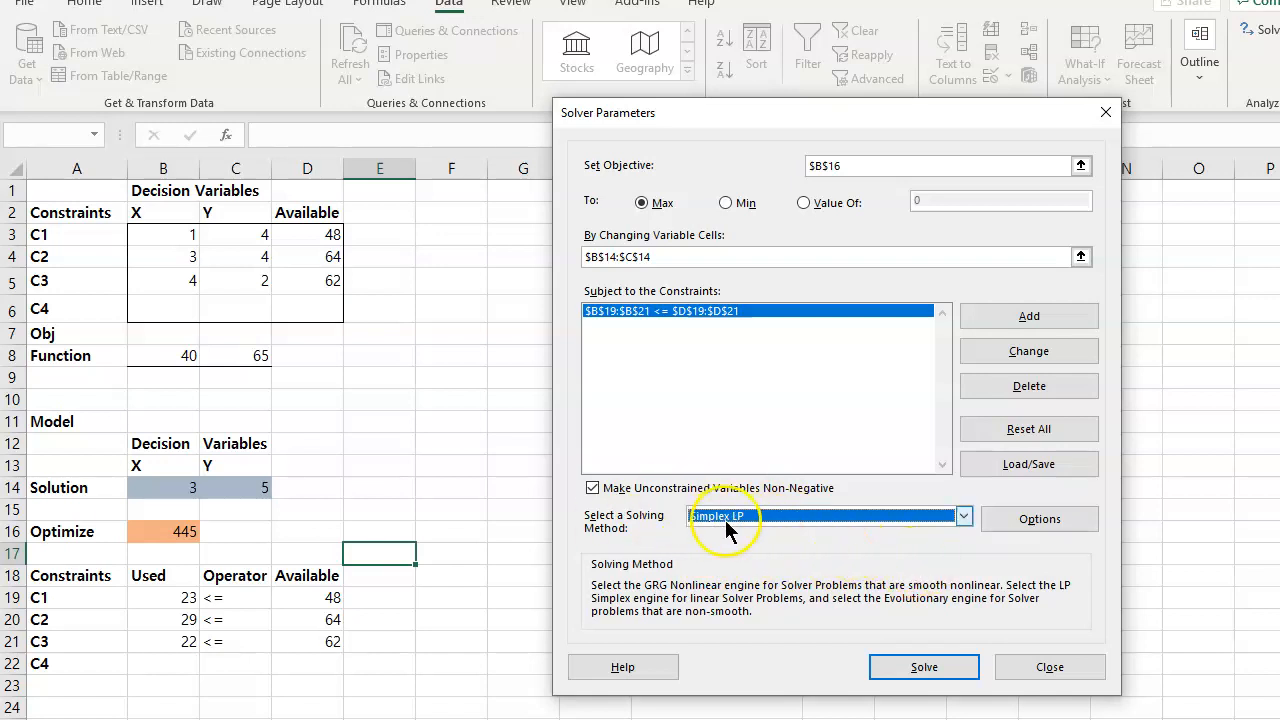
# - Run Solver, keep its solution, and generate the Answer, Sensitivity and Limits reports
pyautogui.click(923, 667)
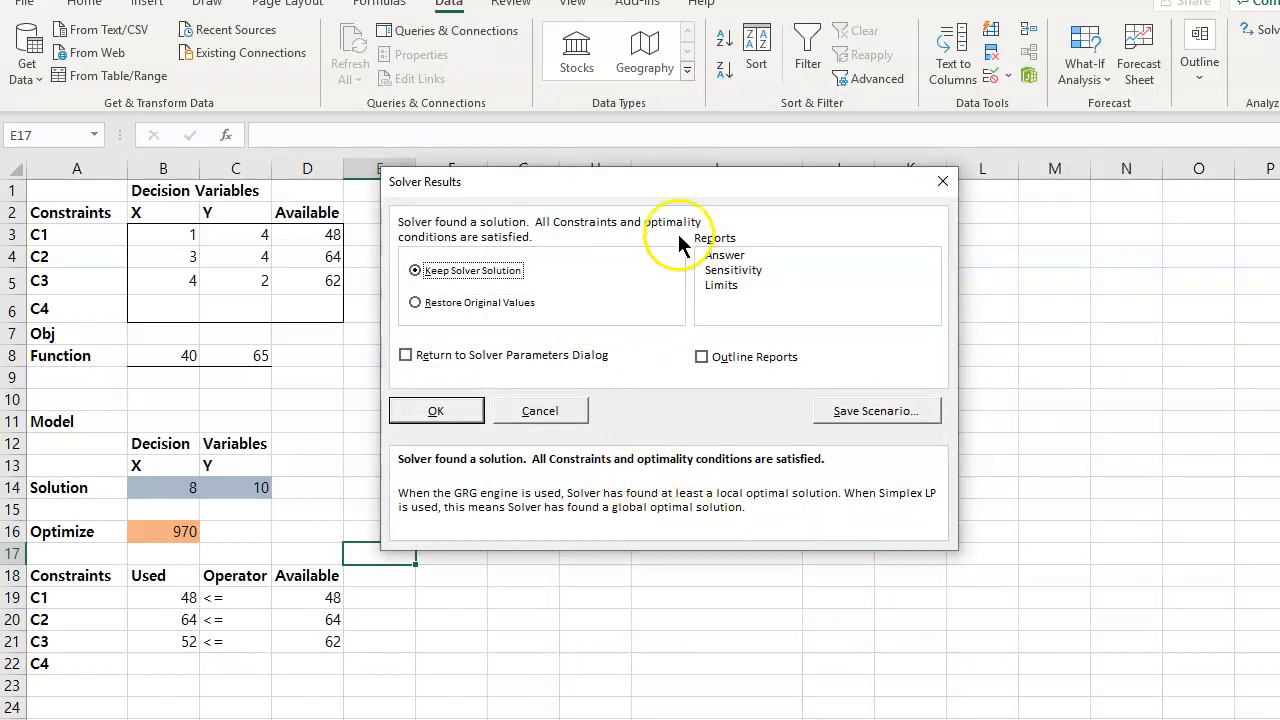
pyautogui.moveTo(663, 185); pyautogui.dragTo(840, 222)
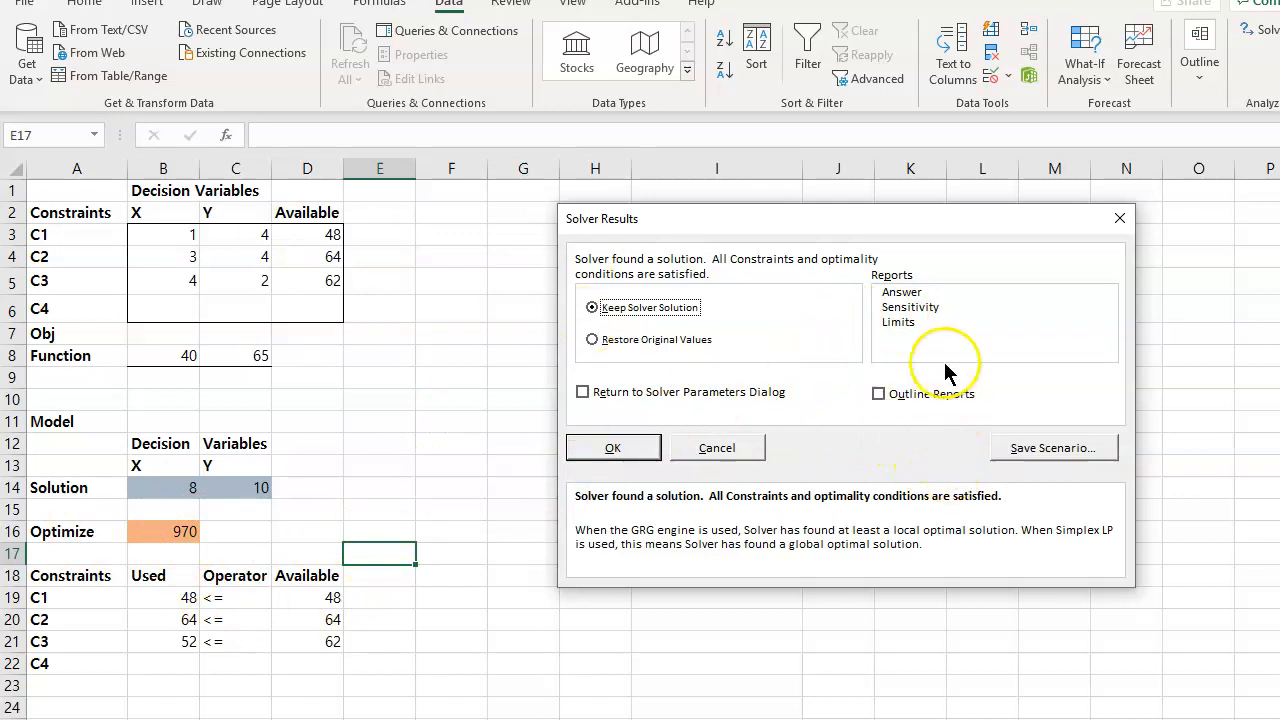
pyautogui.click(913, 293)
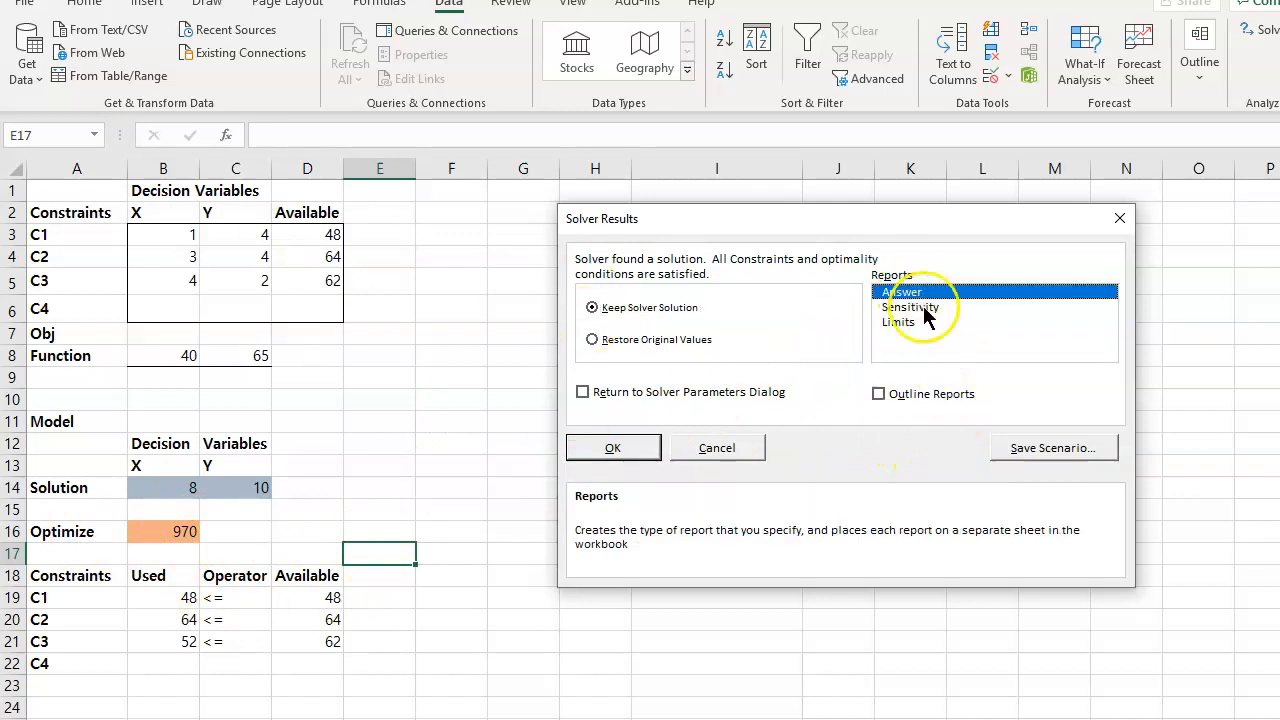
pyautogui.press('super')
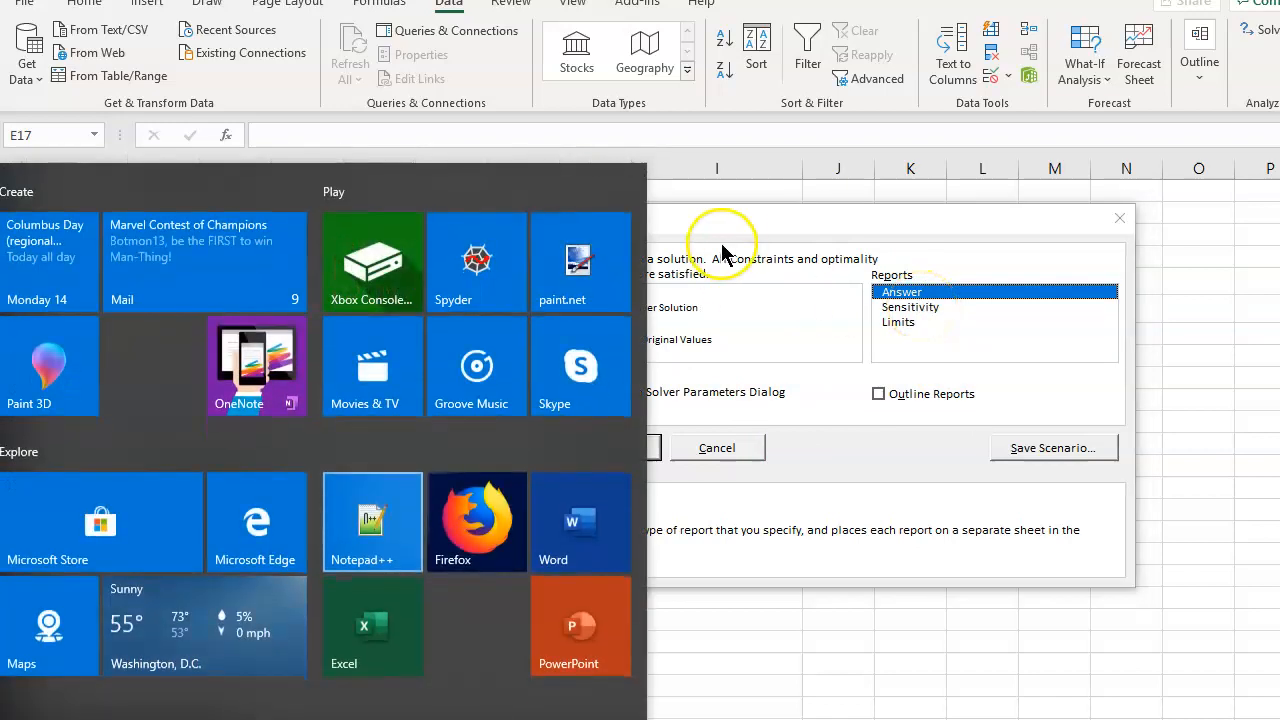
pyautogui.click(722, 246)
pyautogui.click(907, 308)
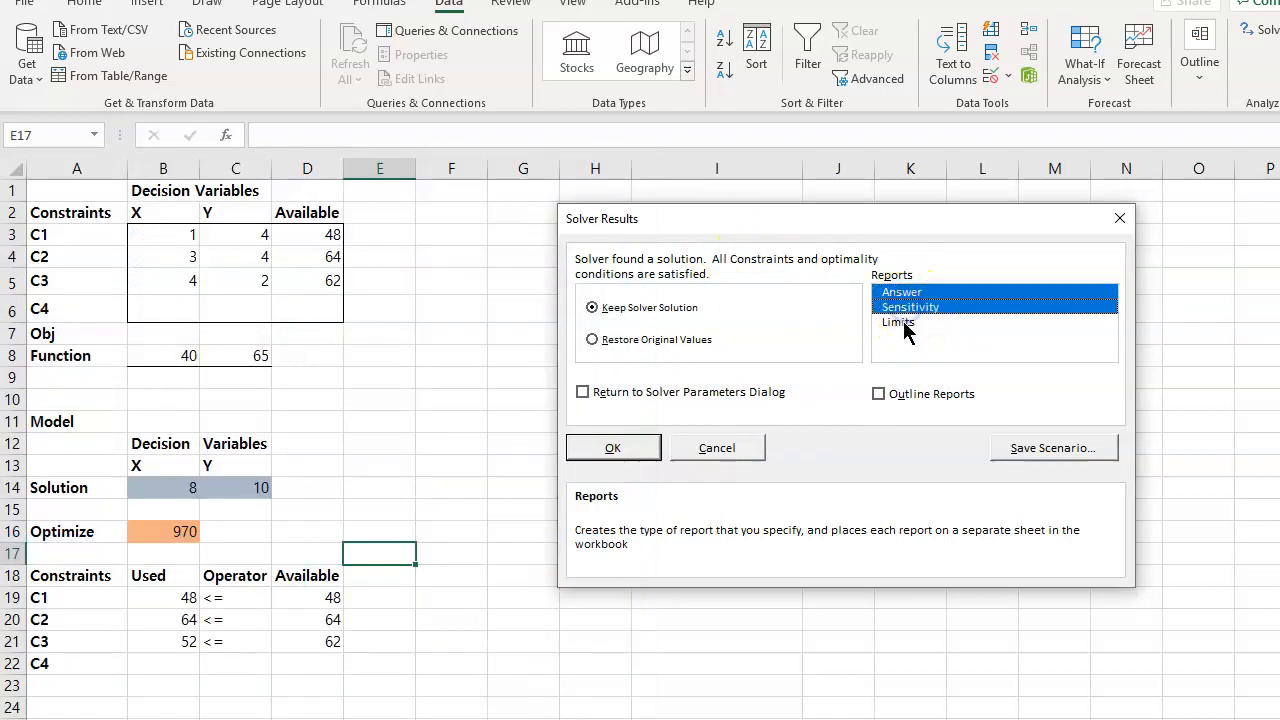
pyautogui.click(900, 322)
pyautogui.click(618, 449)
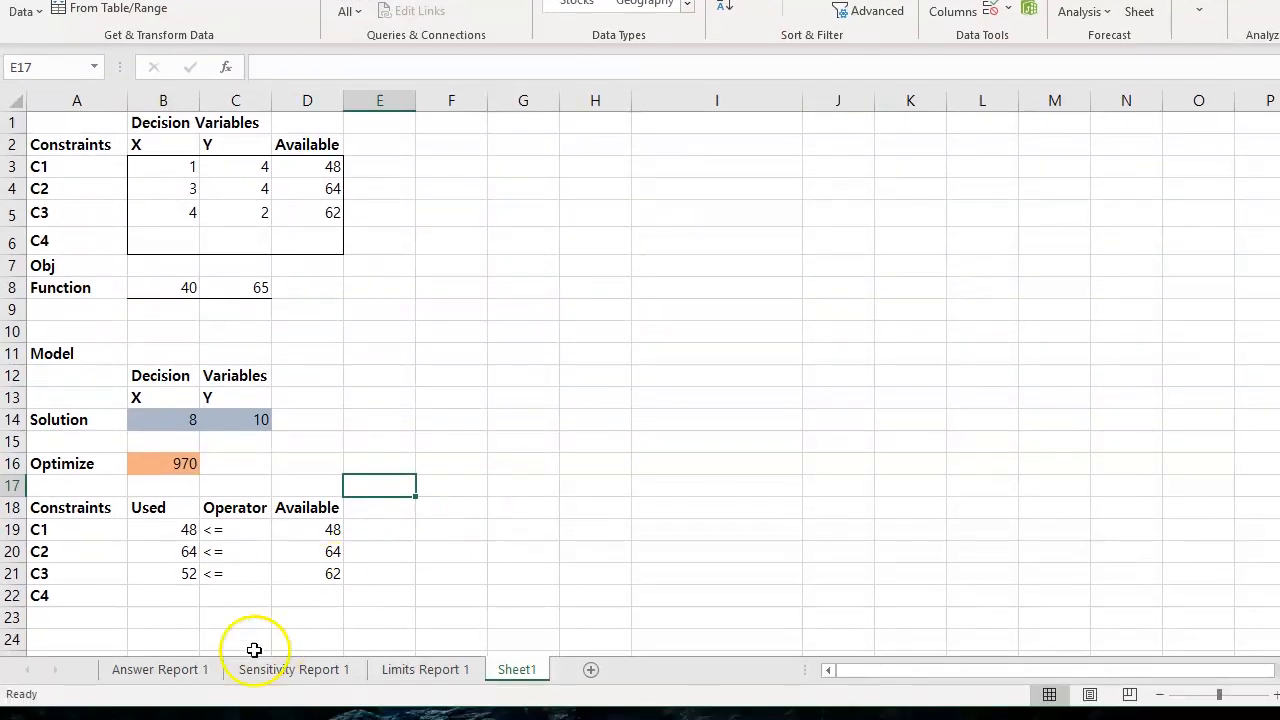
# - Look through the Answer, Sensitivity and Limits report sheets, ending on the Answer report
pyautogui.click(178, 677)
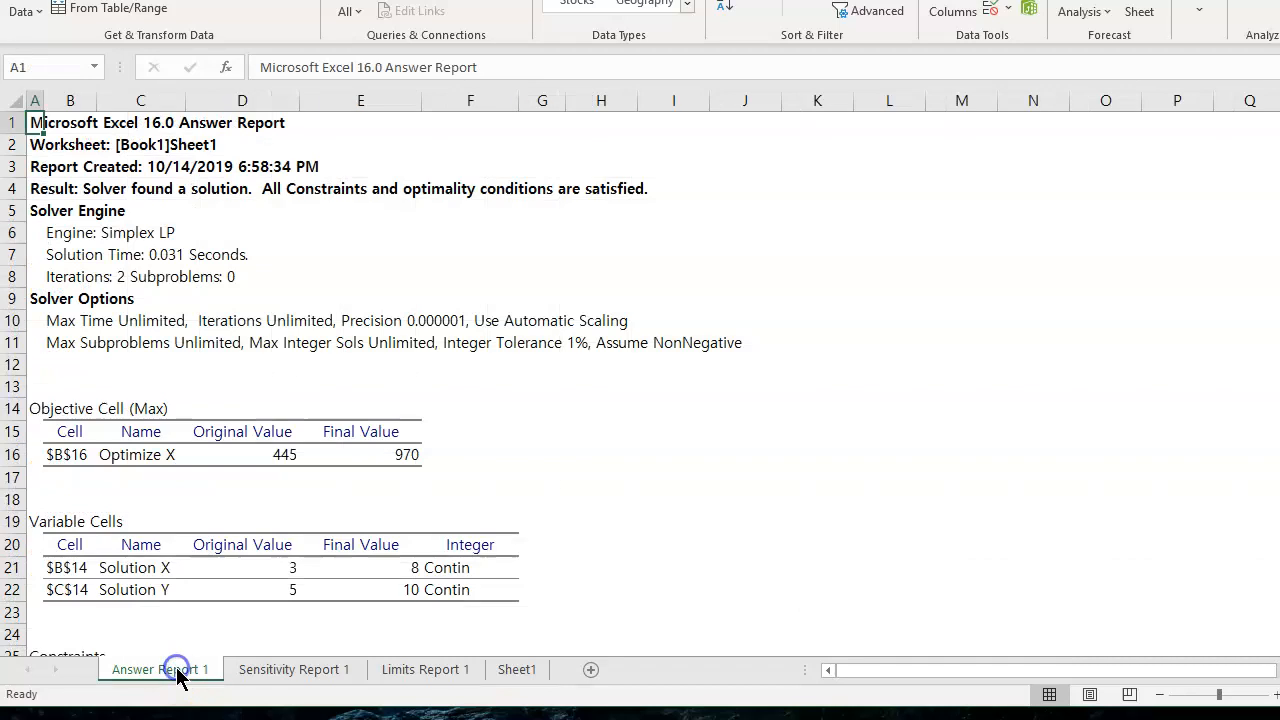
pyautogui.click(281, 678)
pyautogui.click(414, 678)
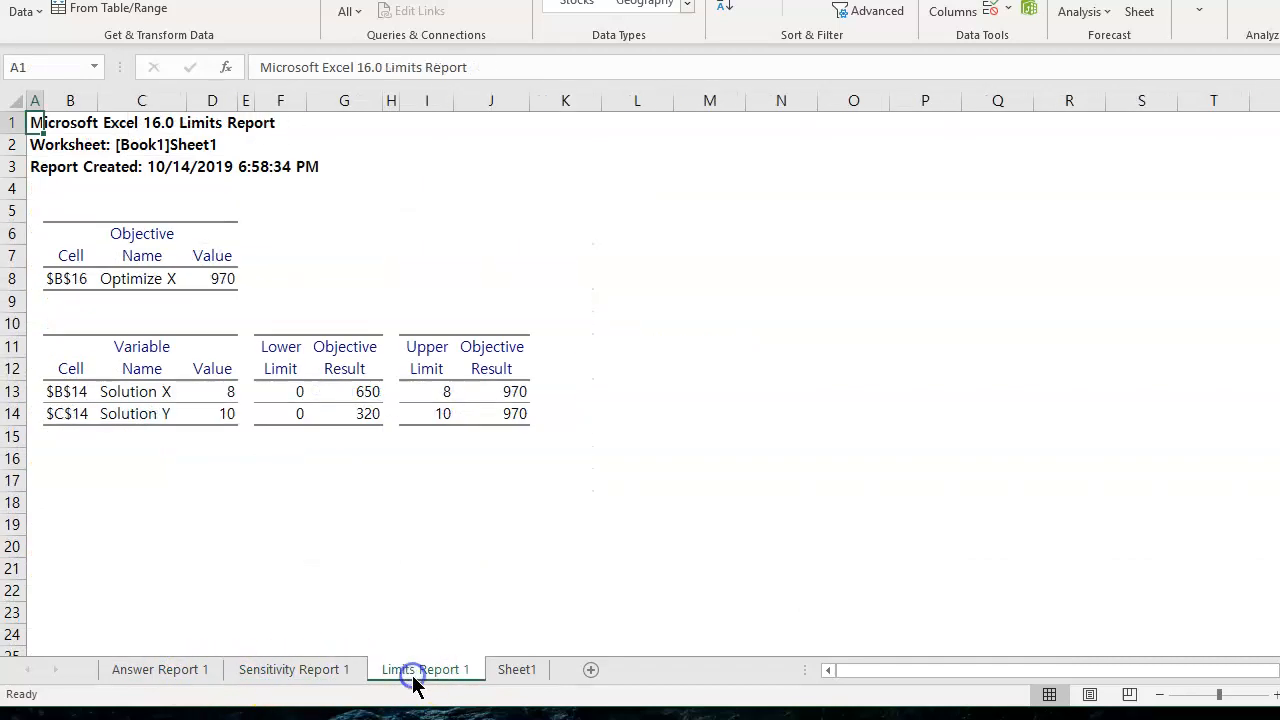
pyautogui.click(311, 679)
pyautogui.click(184, 677)
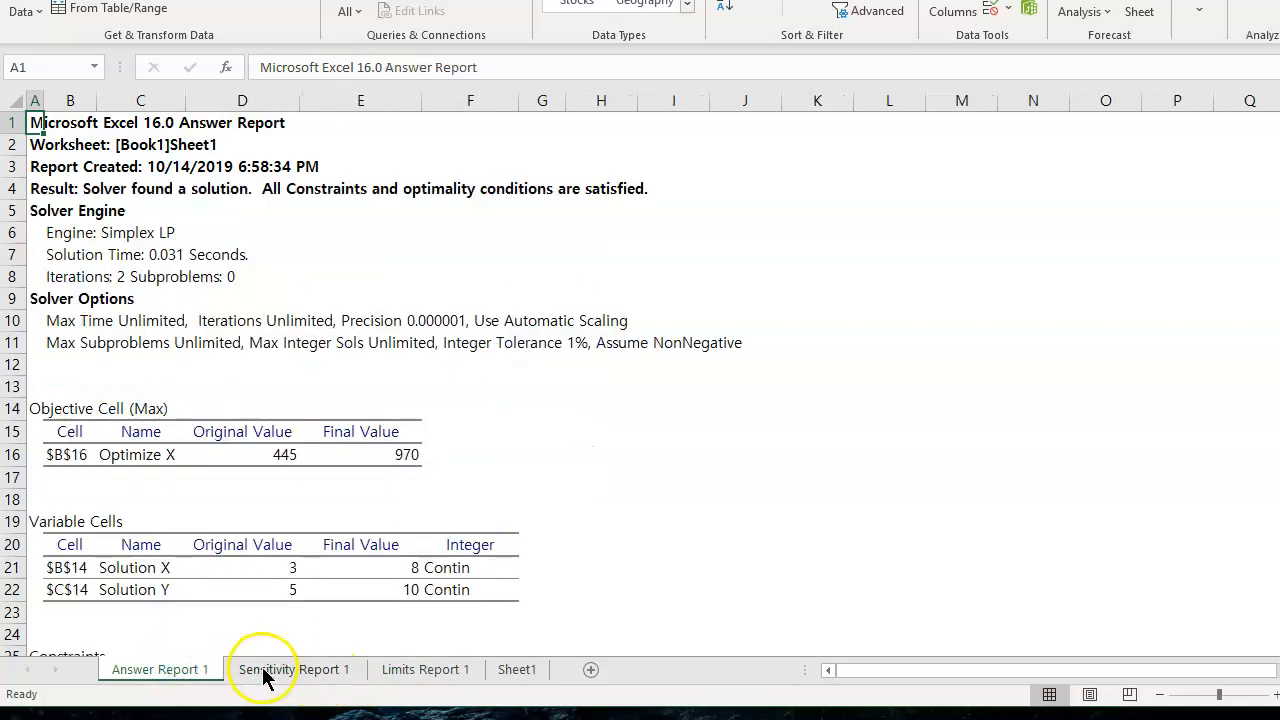
pyautogui.click(265, 678)
pyautogui.click(181, 679)
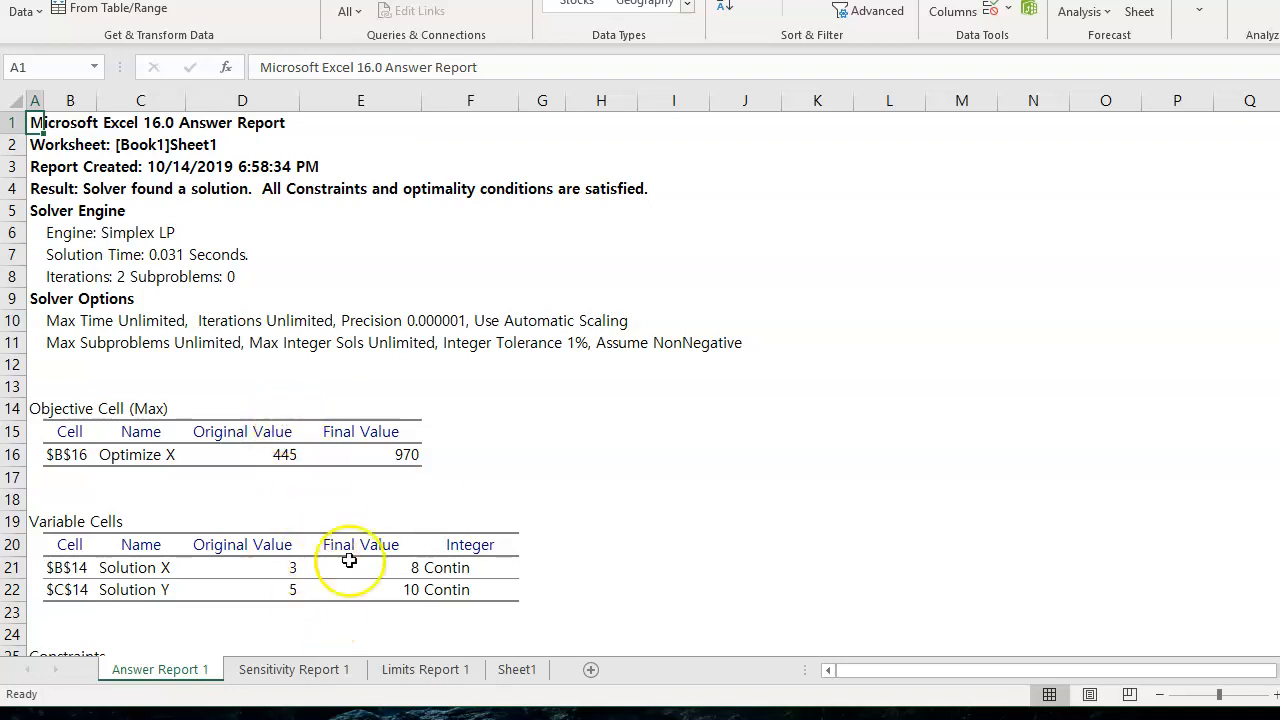
# - Examine the final values of Solution X and Solution Y in the Answer report's Variable Cells table
pyautogui.click(408, 568)
pyautogui.click(413, 592)
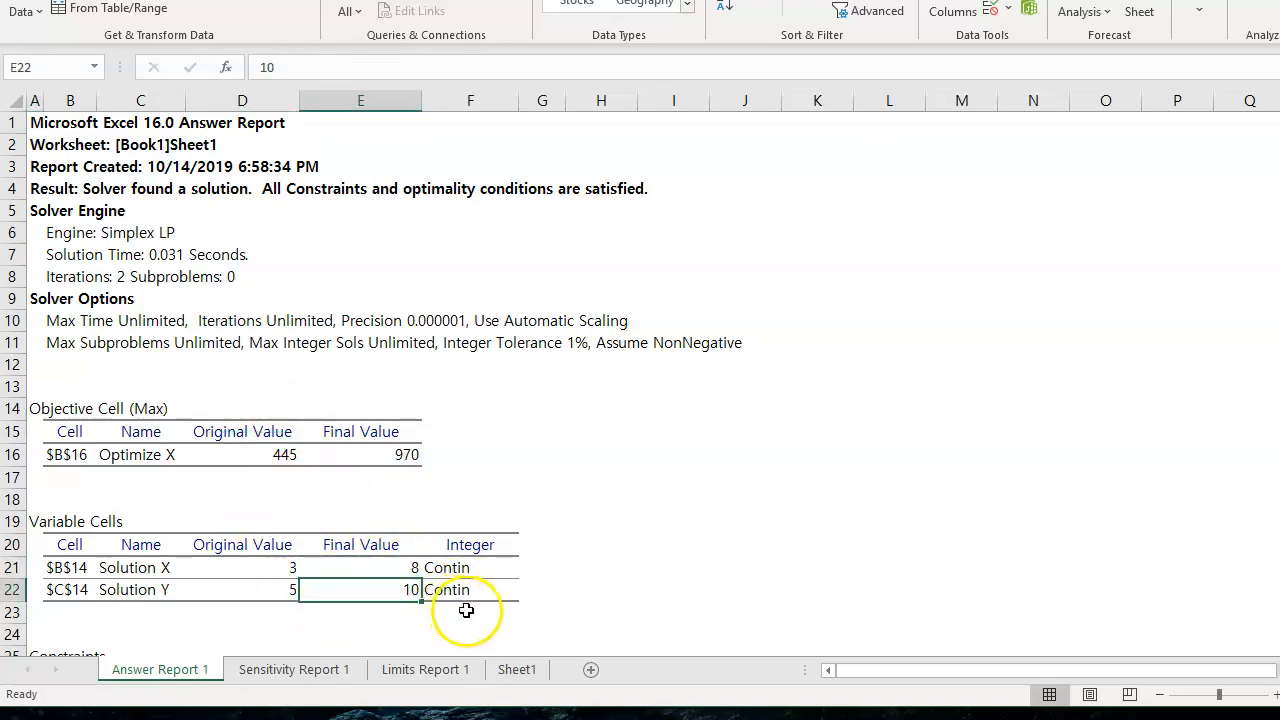
pyautogui.click(380, 568)
pyautogui.click(377, 589)
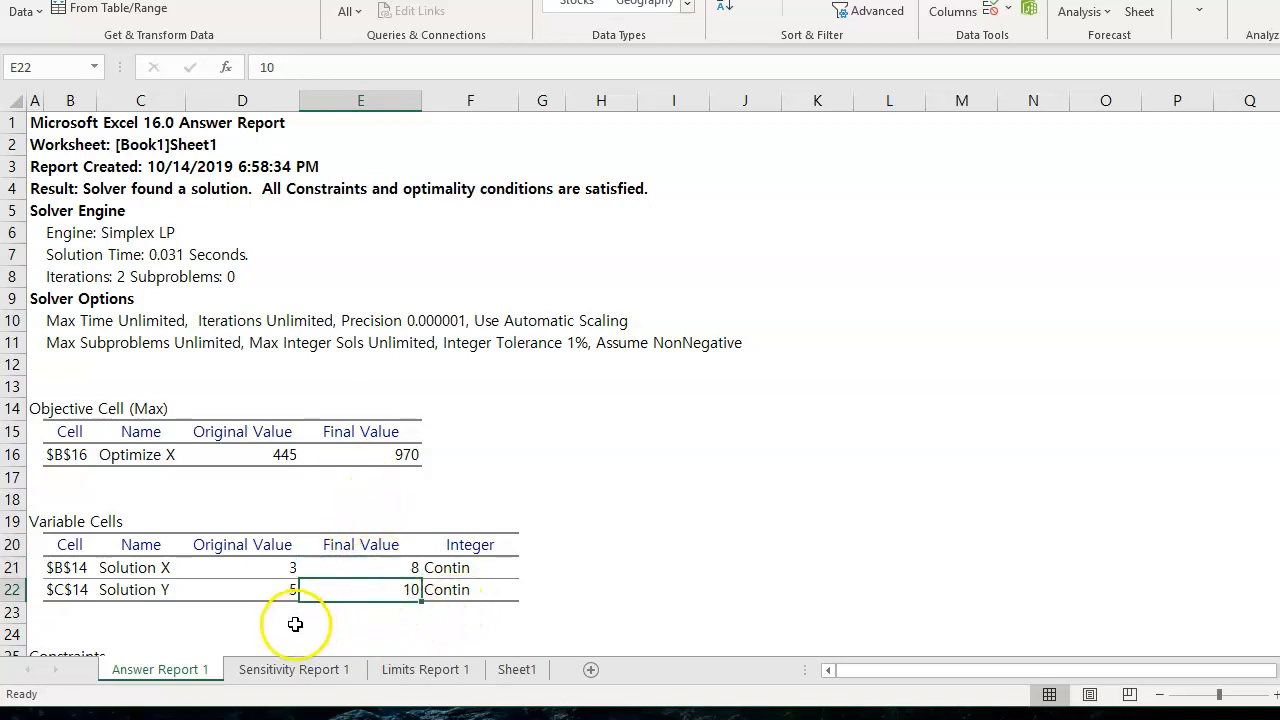
# - Examine the slack and binding status of constraints C1, C2 and C3 in the Answer report
pyautogui.scroll(-3, 577, 474)
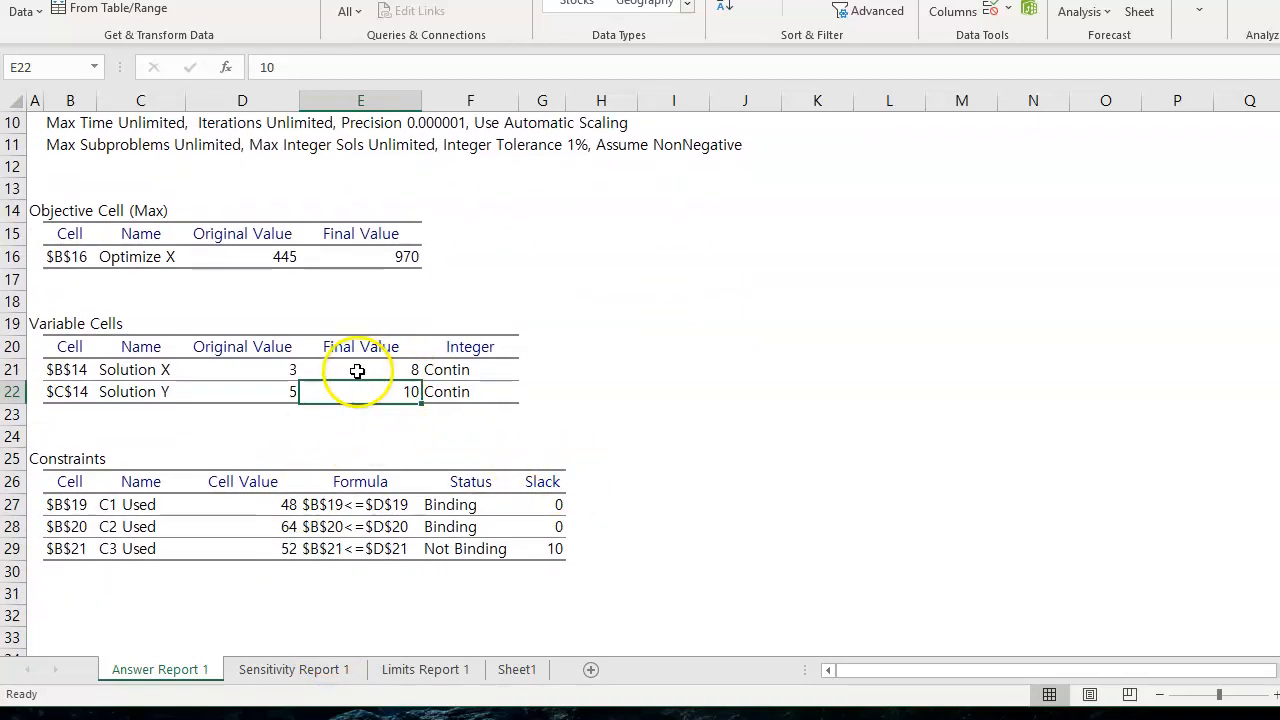
pyautogui.click(546, 502)
pyautogui.click(551, 526)
pyautogui.click(547, 549)
pyautogui.click(552, 503)
pyautogui.click(550, 526)
pyautogui.click(441, 506)
pyautogui.click(444, 528)
pyautogui.click(556, 549)
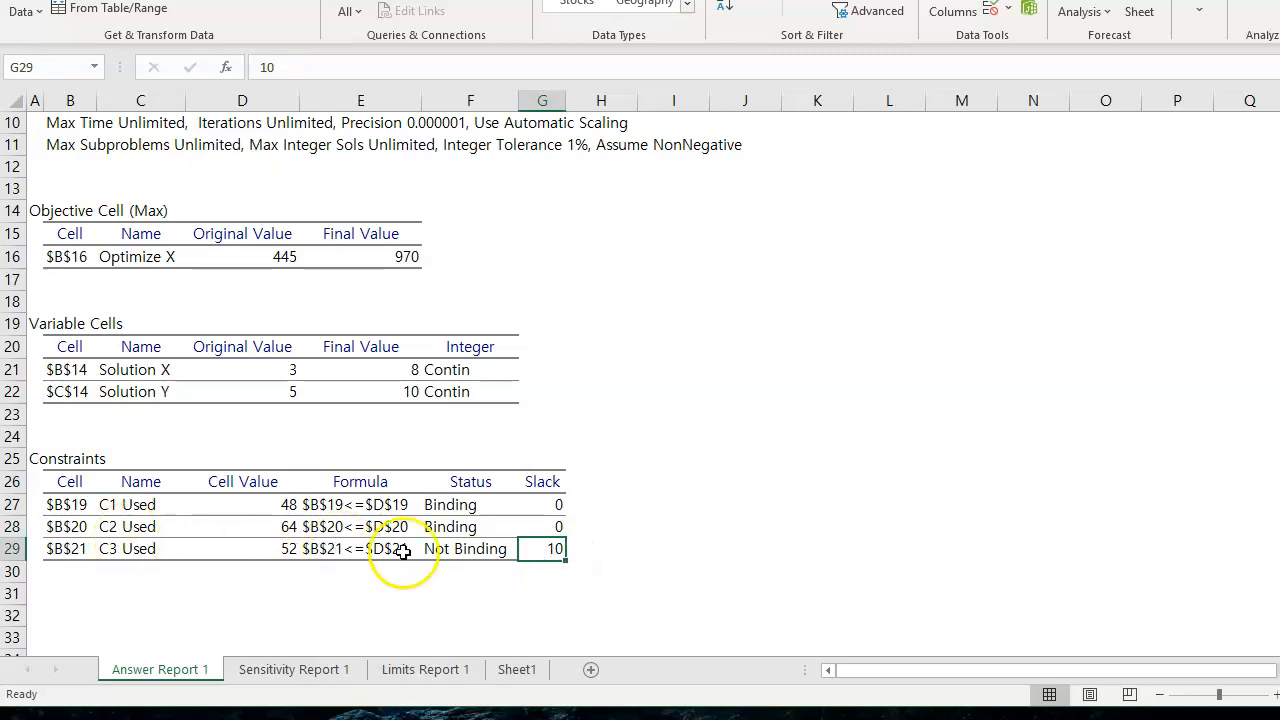
pyautogui.click(466, 553)
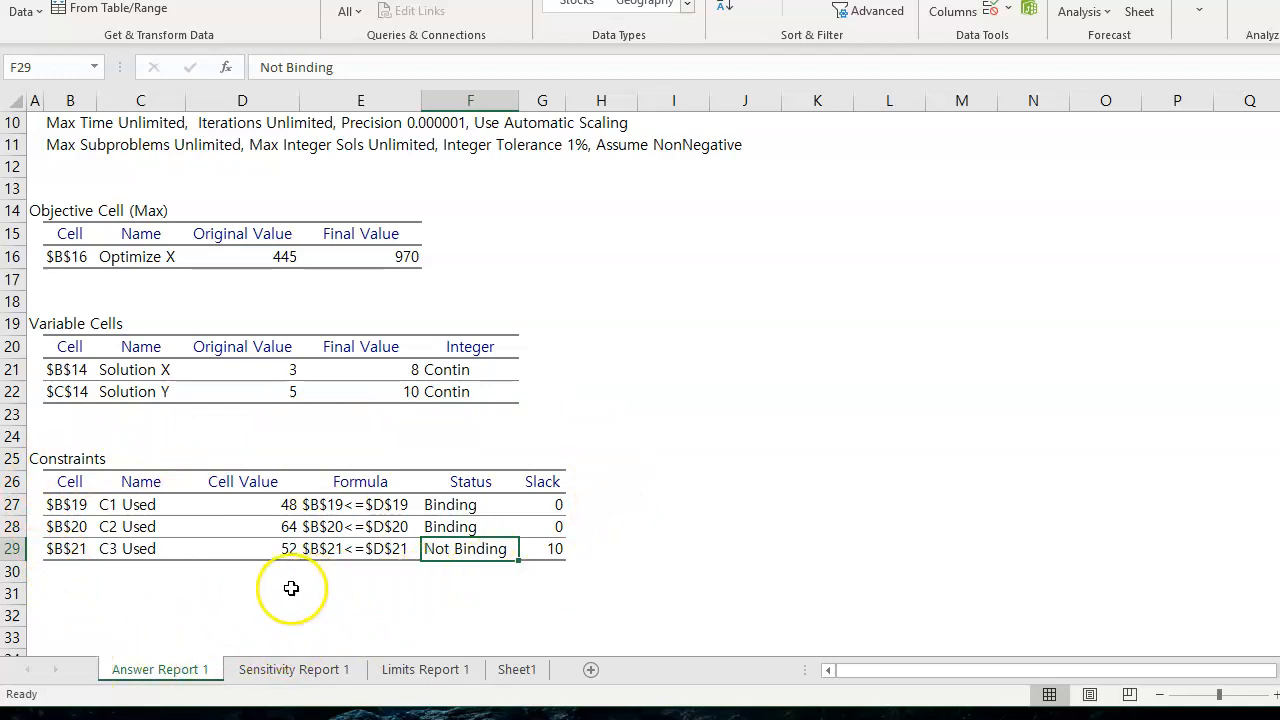
# - Open the Sensitivity report and examine both variables' final values and objective coefficients, along with Solution X's allowable increase
pyautogui.click(283, 672)
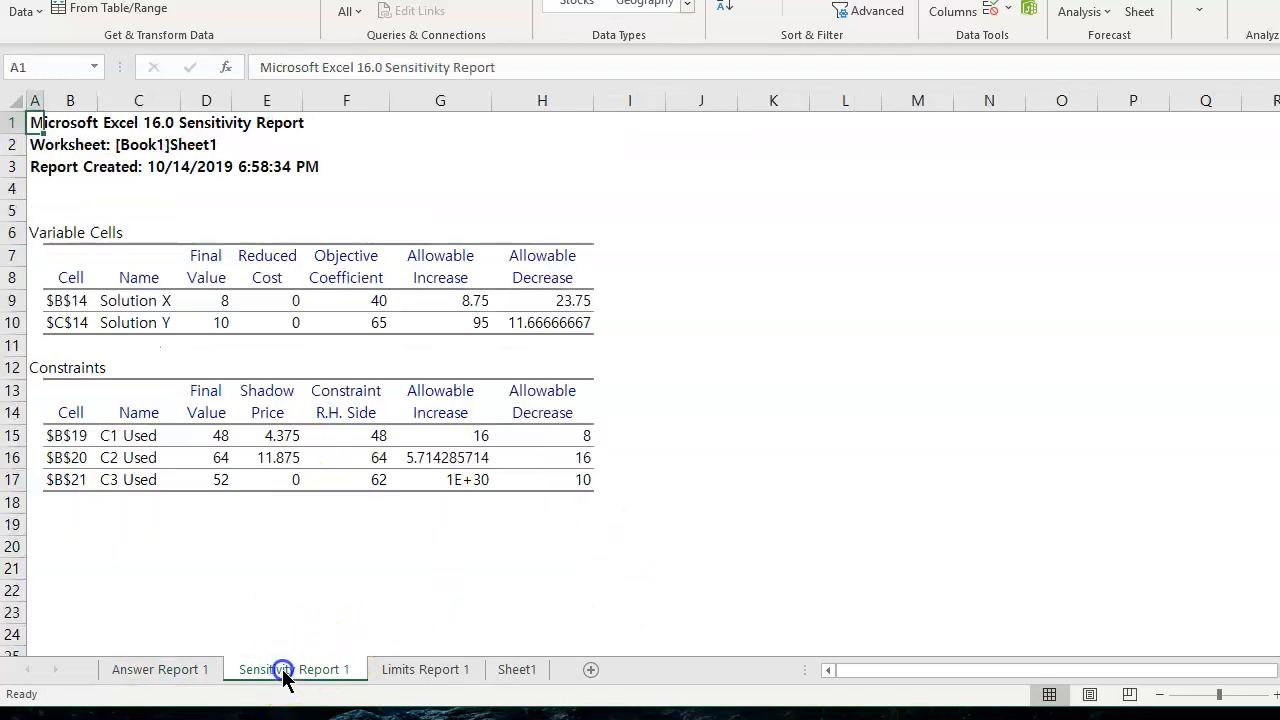
pyautogui.click(688, 458)
pyautogui.click(472, 302)
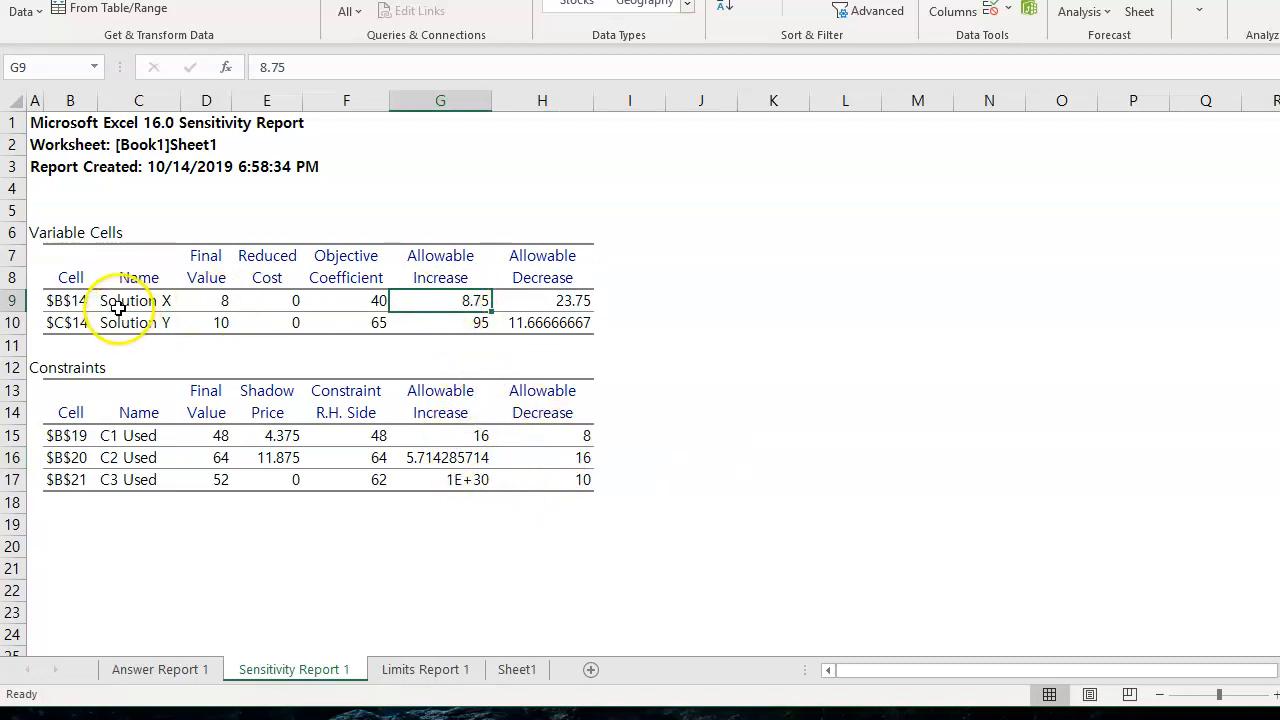
pyautogui.click(355, 306)
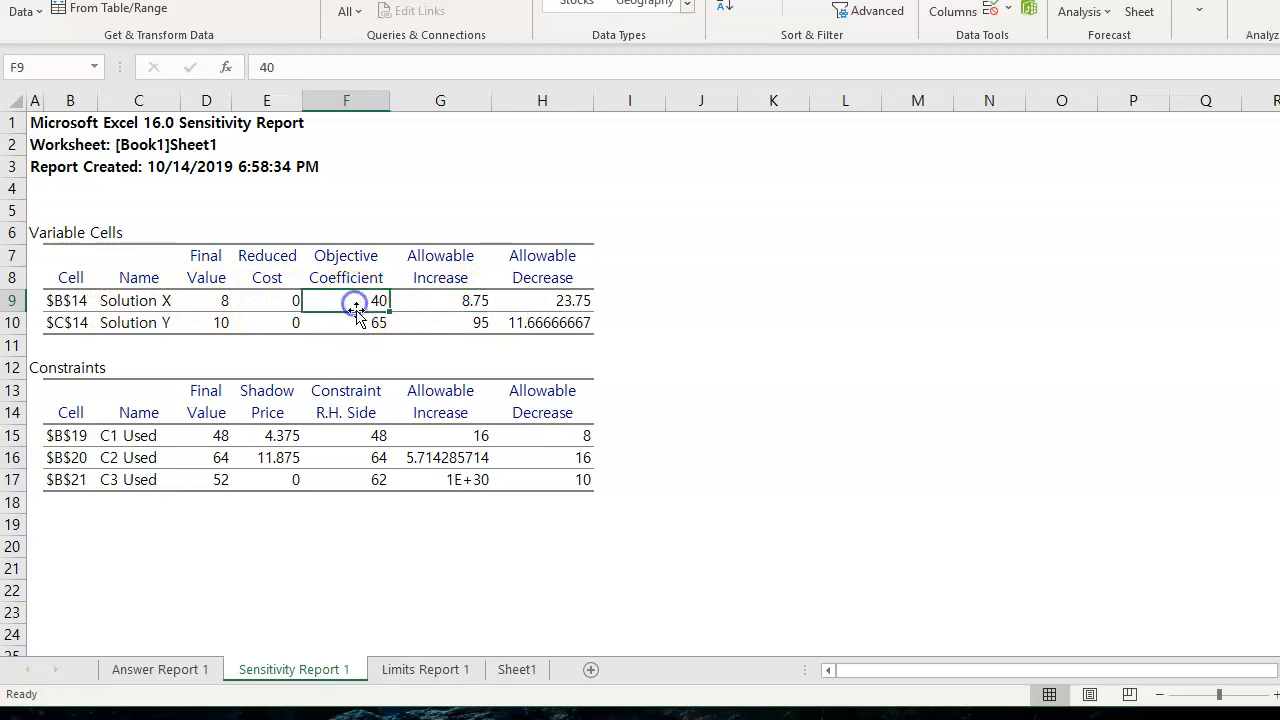
pyautogui.click(359, 323)
pyautogui.click(359, 301)
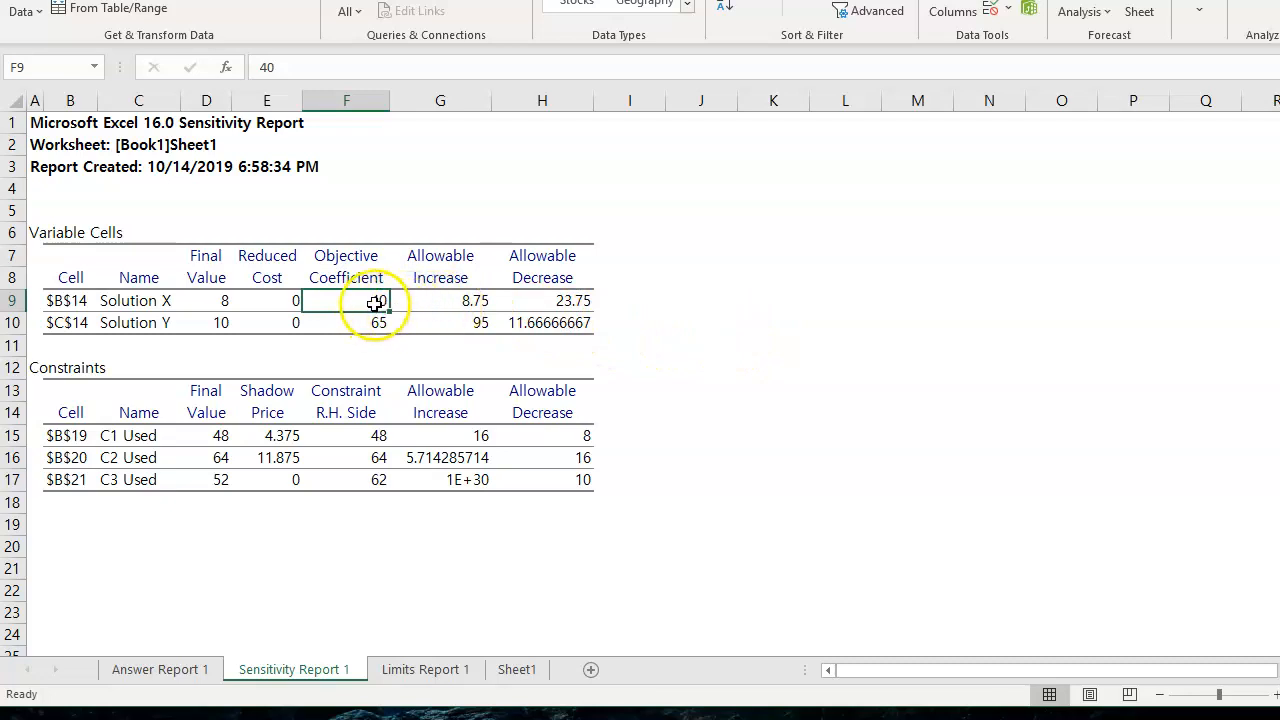
pyautogui.click(476, 301)
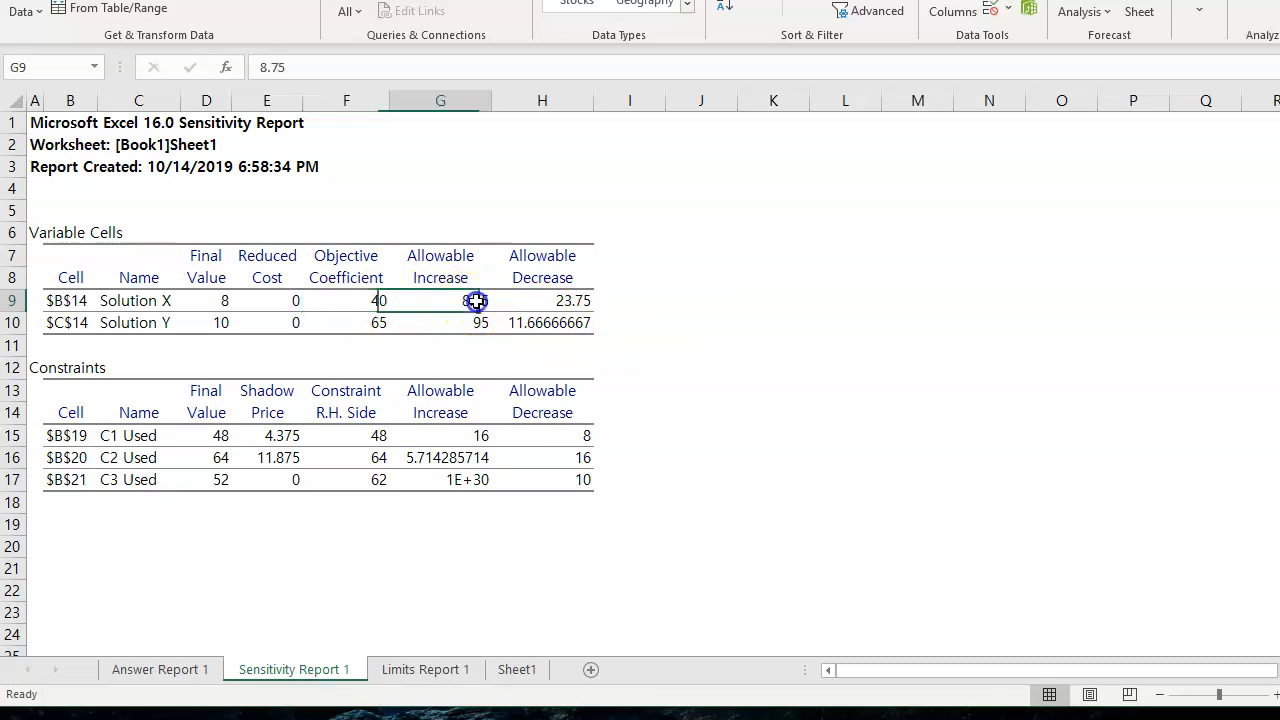
pyautogui.click(360, 301)
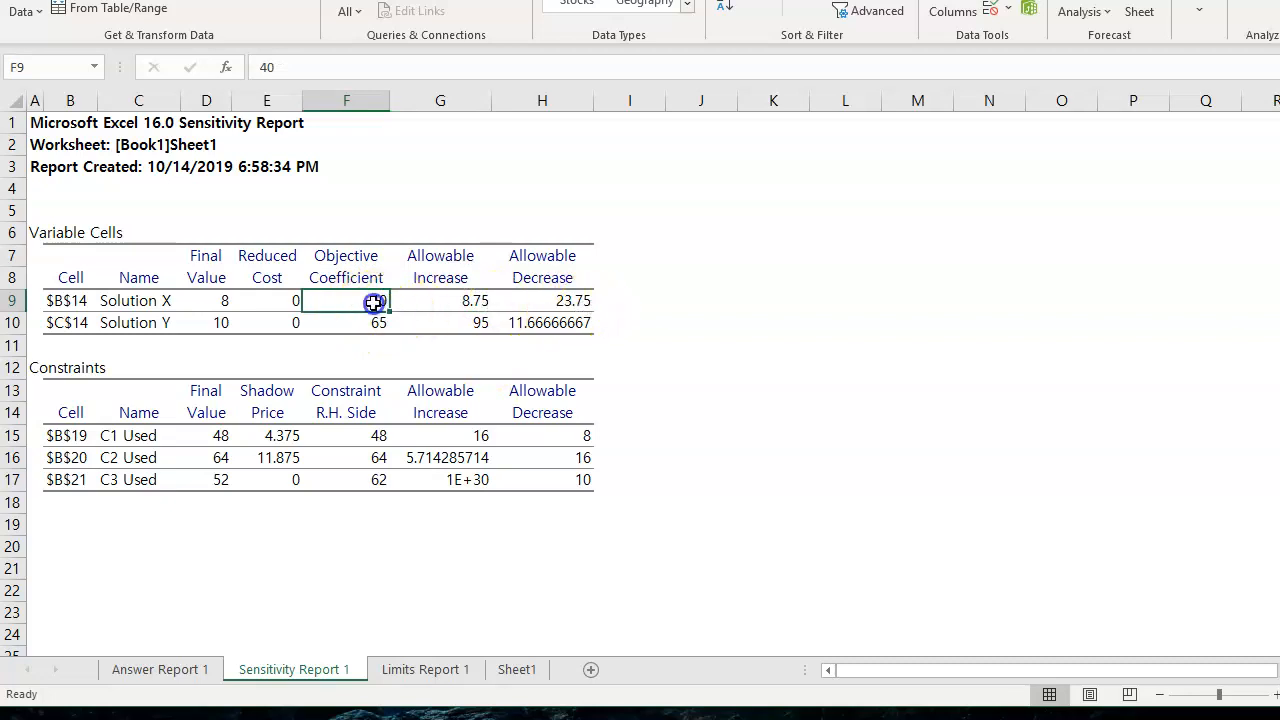
pyautogui.click(216, 323)
pyautogui.click(213, 300)
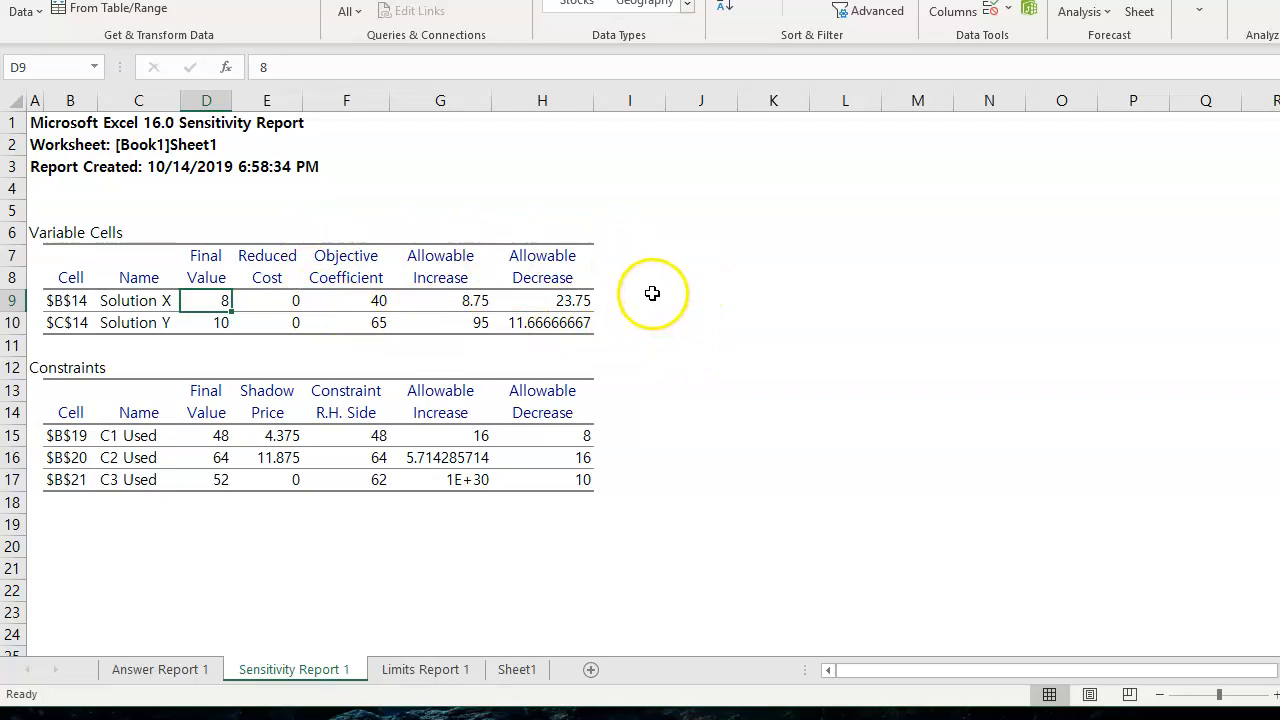
pyautogui.click(364, 296)
pyautogui.click(367, 323)
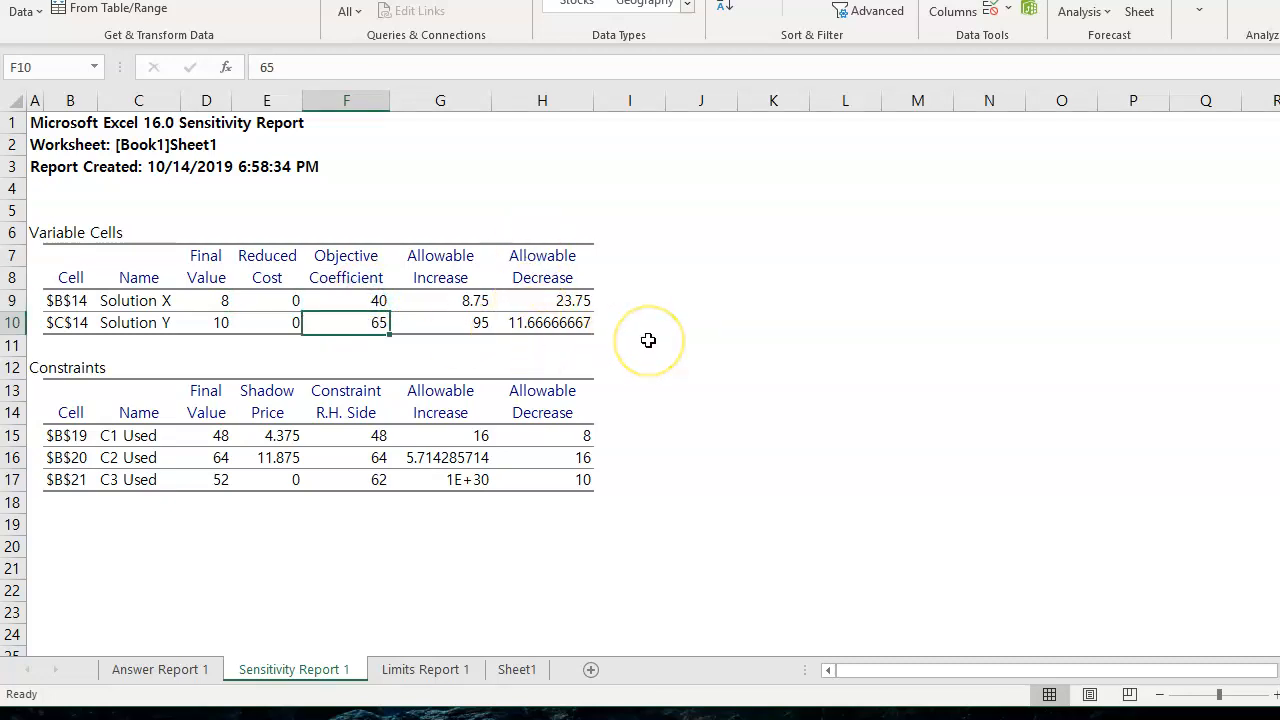
# - Examine the allowable increase and decrease of Solution X's objective coefficient alongside the final values of both variables
pyautogui.click(433, 310)
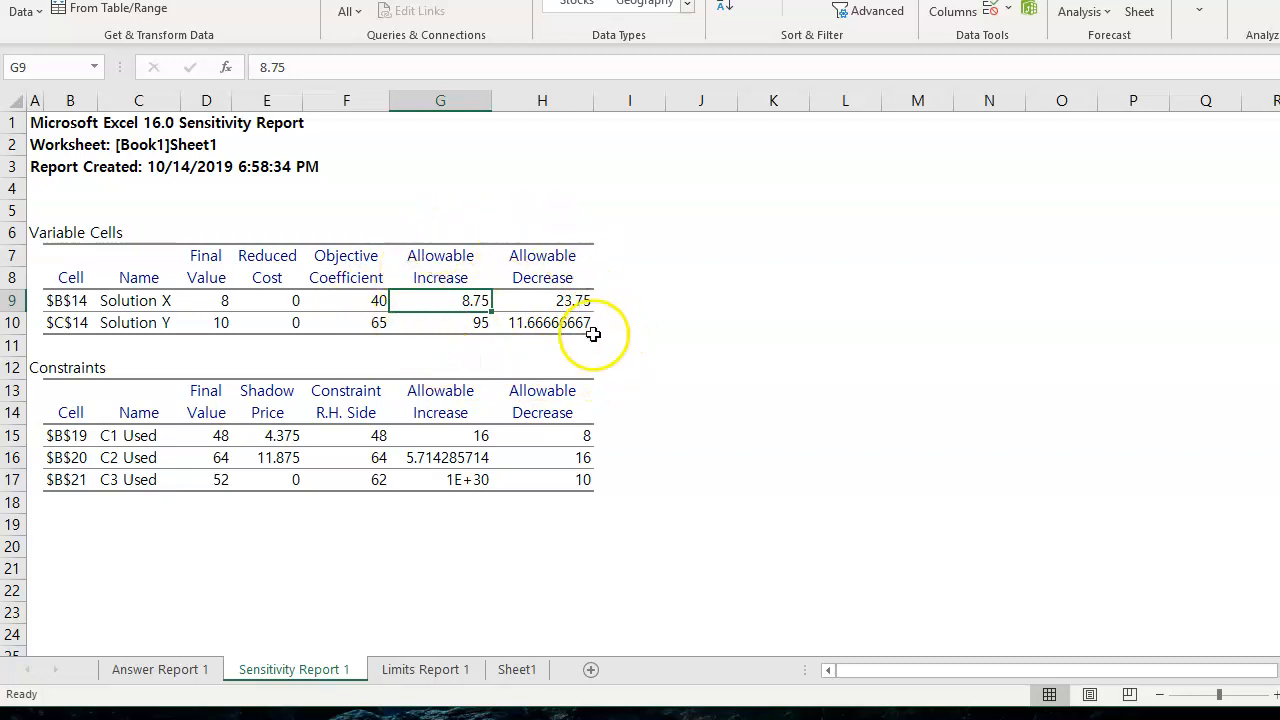
pyautogui.click(548, 304)
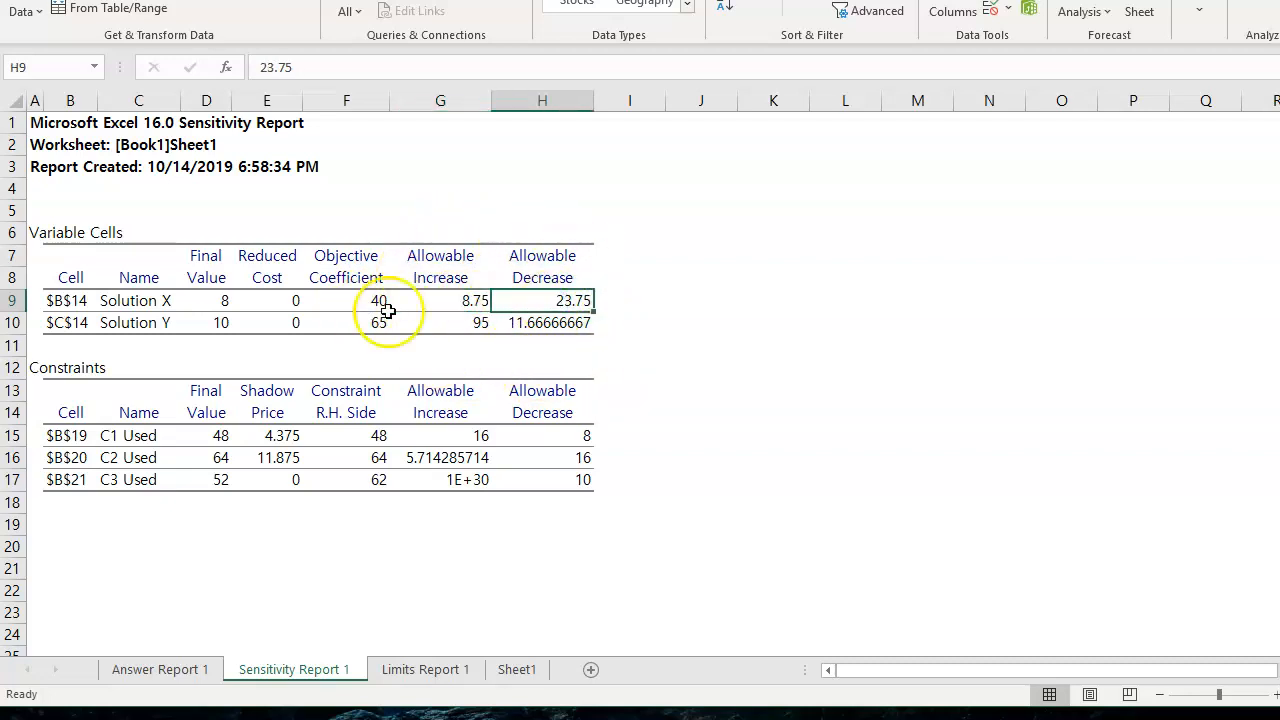
pyautogui.click(218, 300)
pyautogui.click(214, 325)
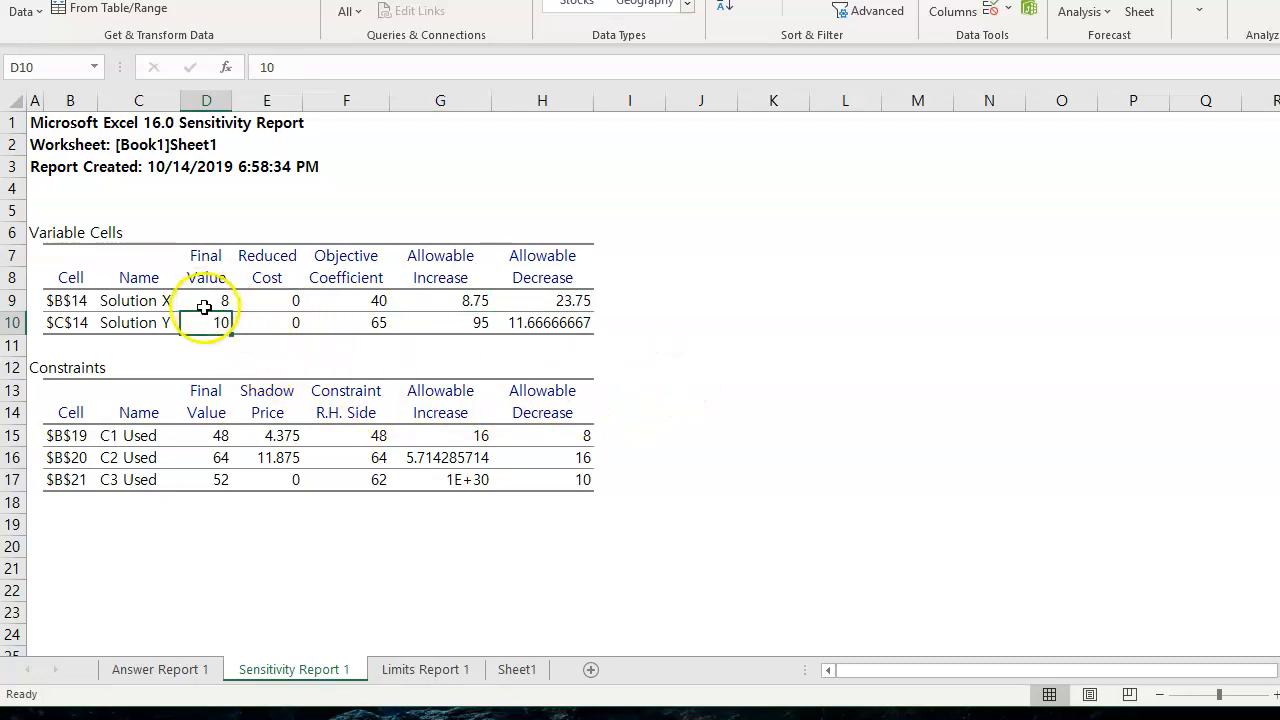
pyautogui.click(474, 300)
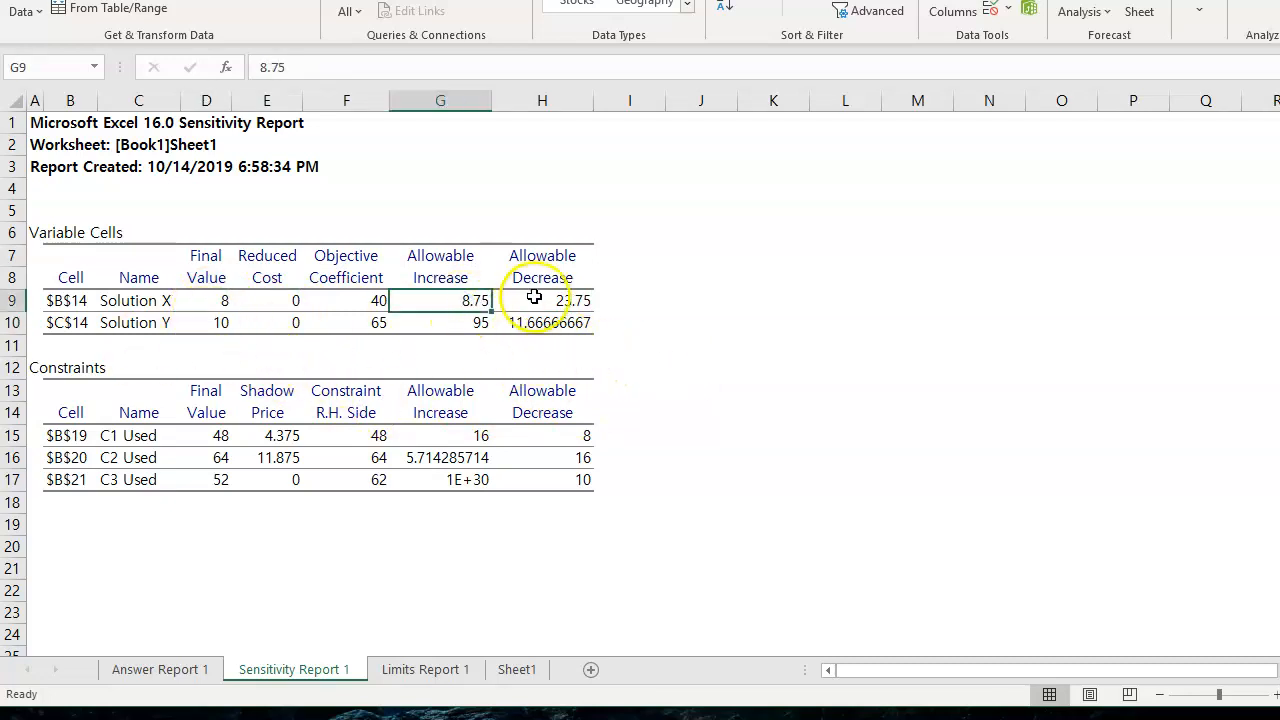
pyautogui.click(545, 300)
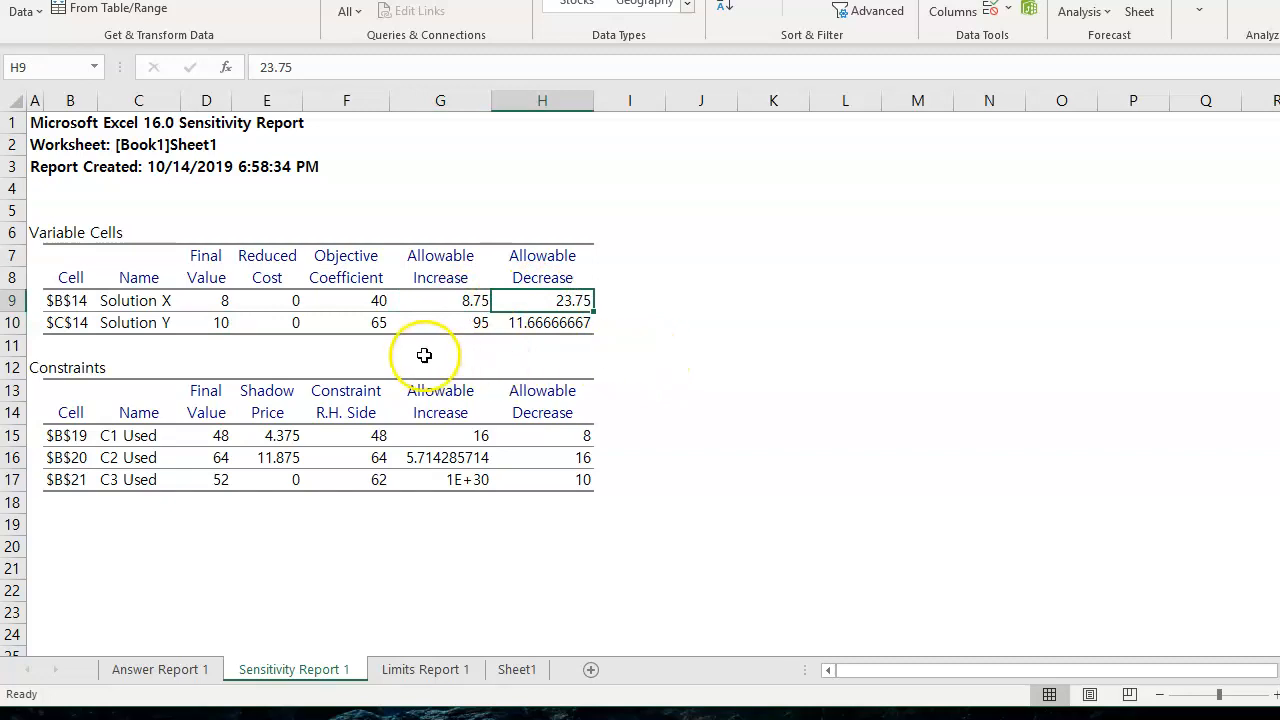
pyautogui.click(434, 303)
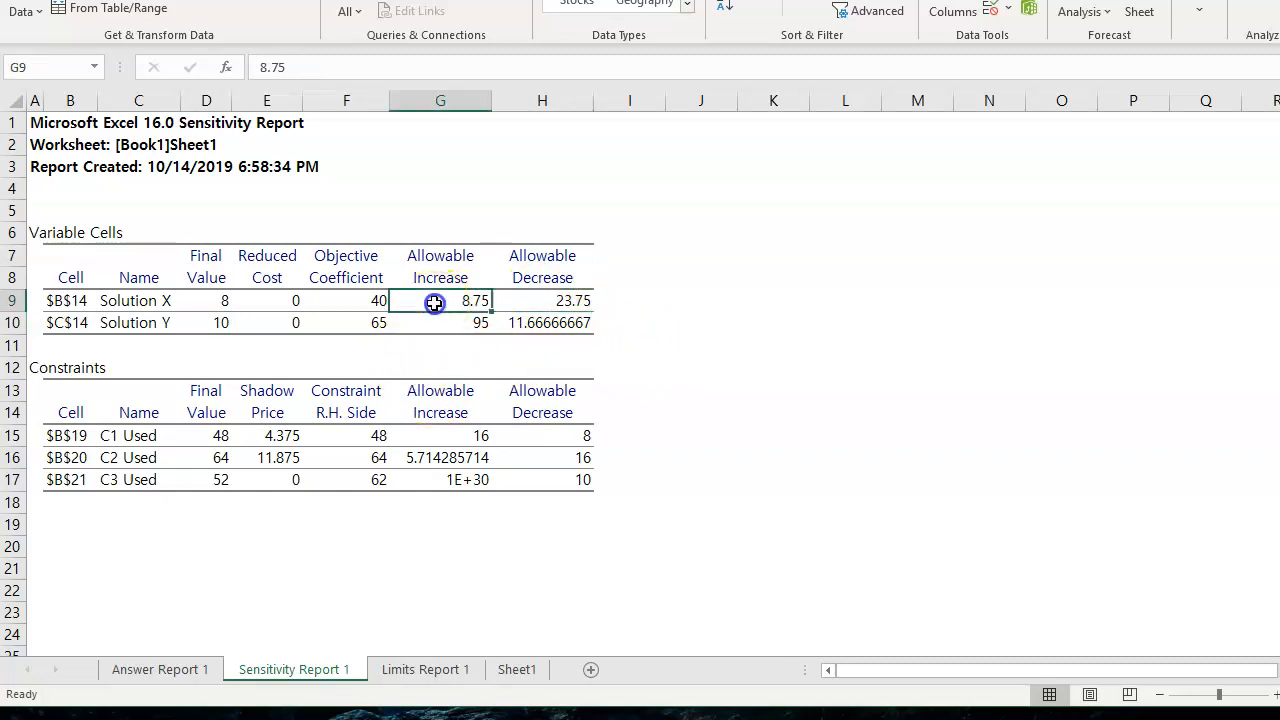
pyautogui.click(567, 303)
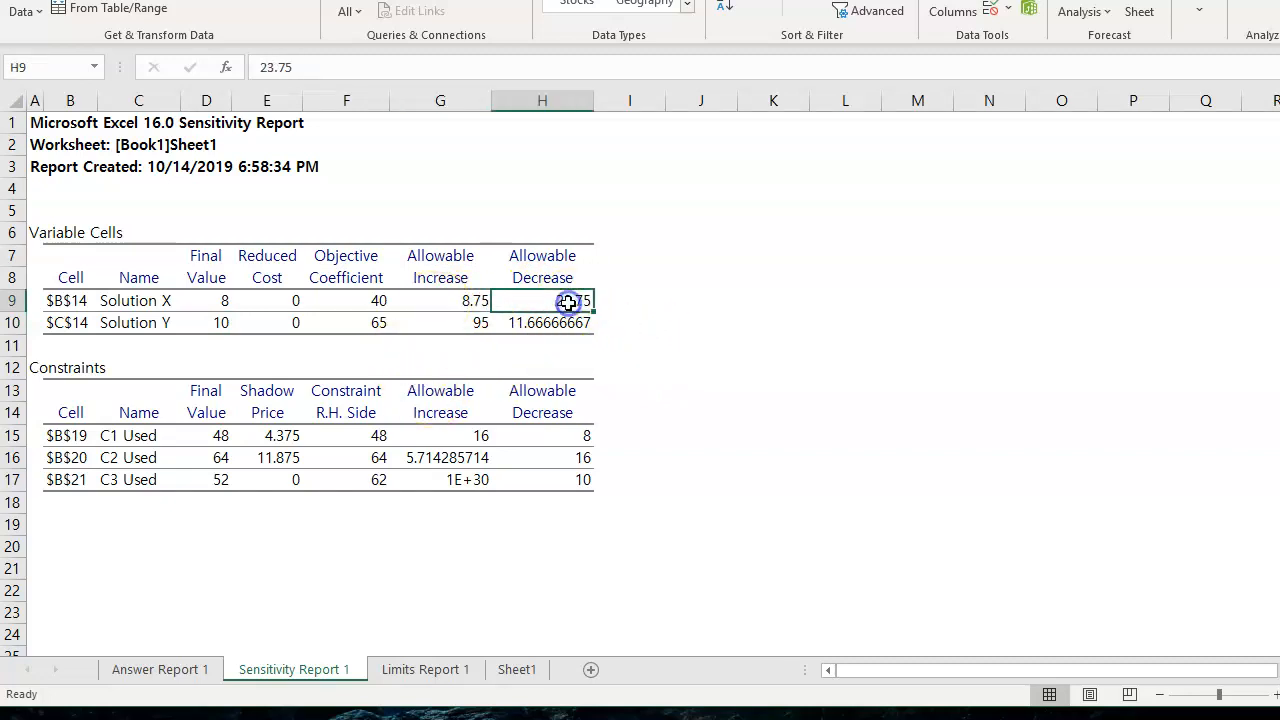
# - Compare Solution Y's objective coefficient with Solution X's allowable changes and both variables' final values
pyautogui.click(347, 328)
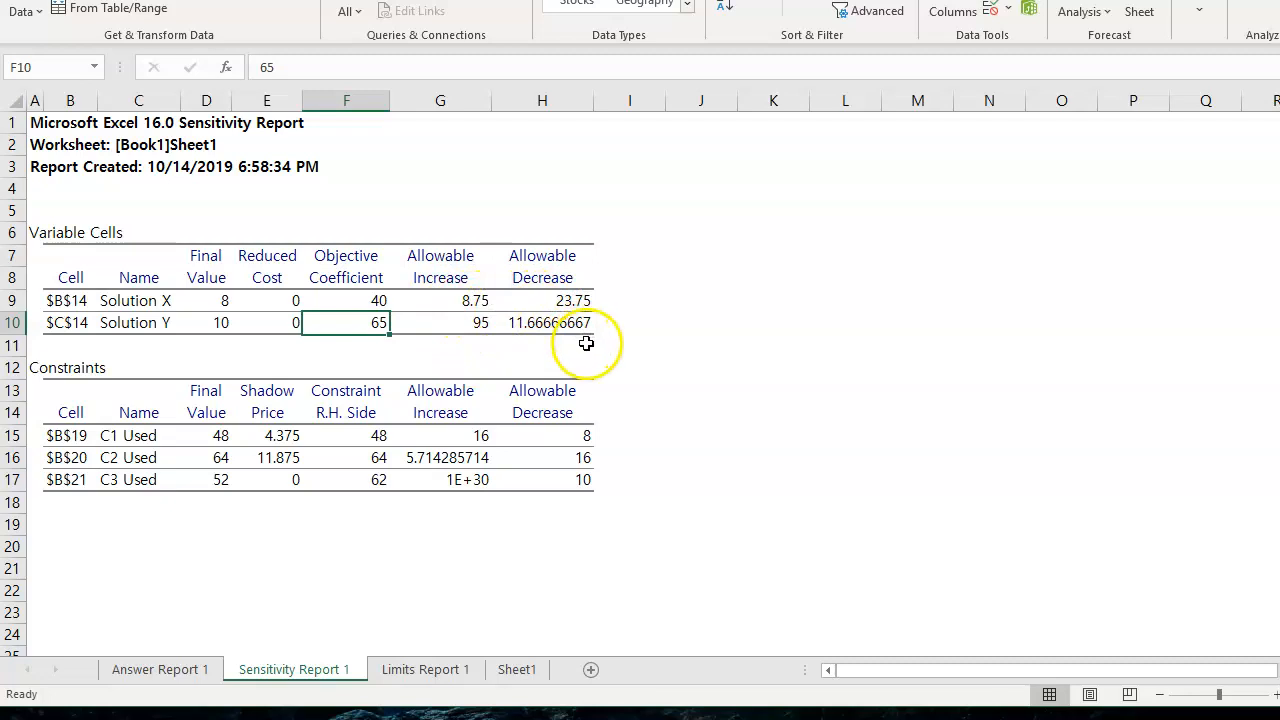
pyautogui.click(574, 300)
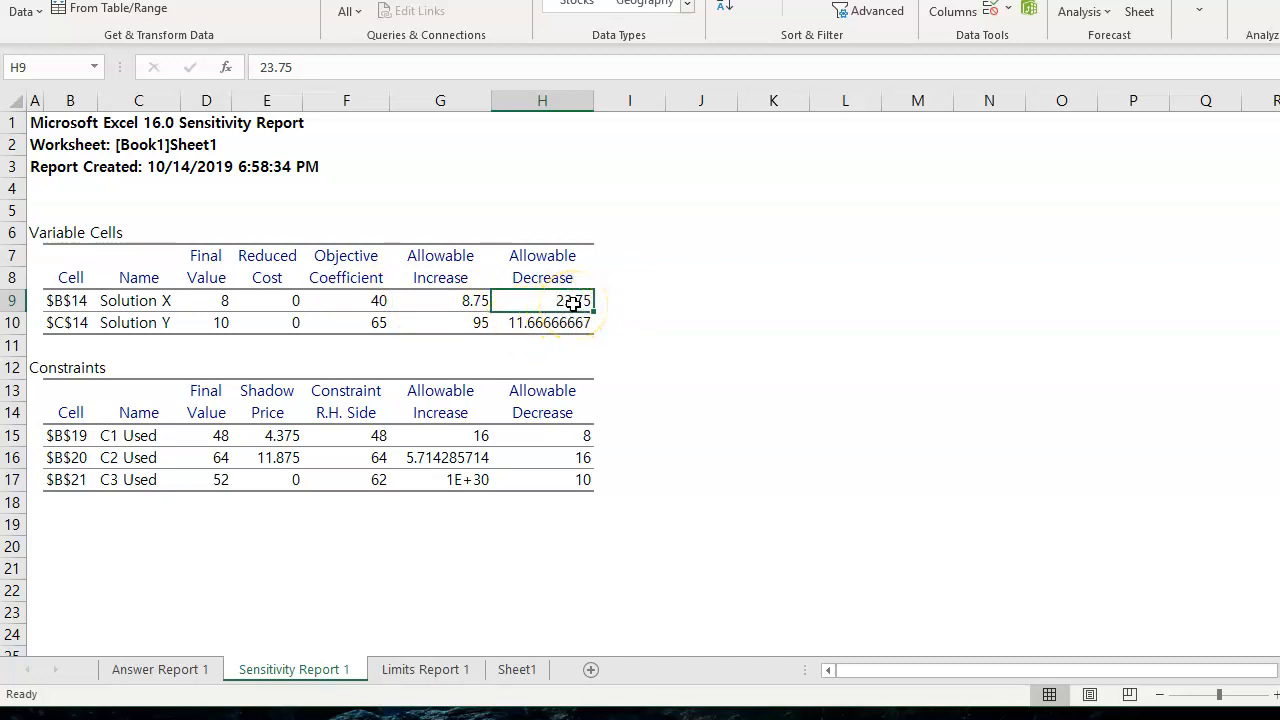
pyautogui.click(463, 299)
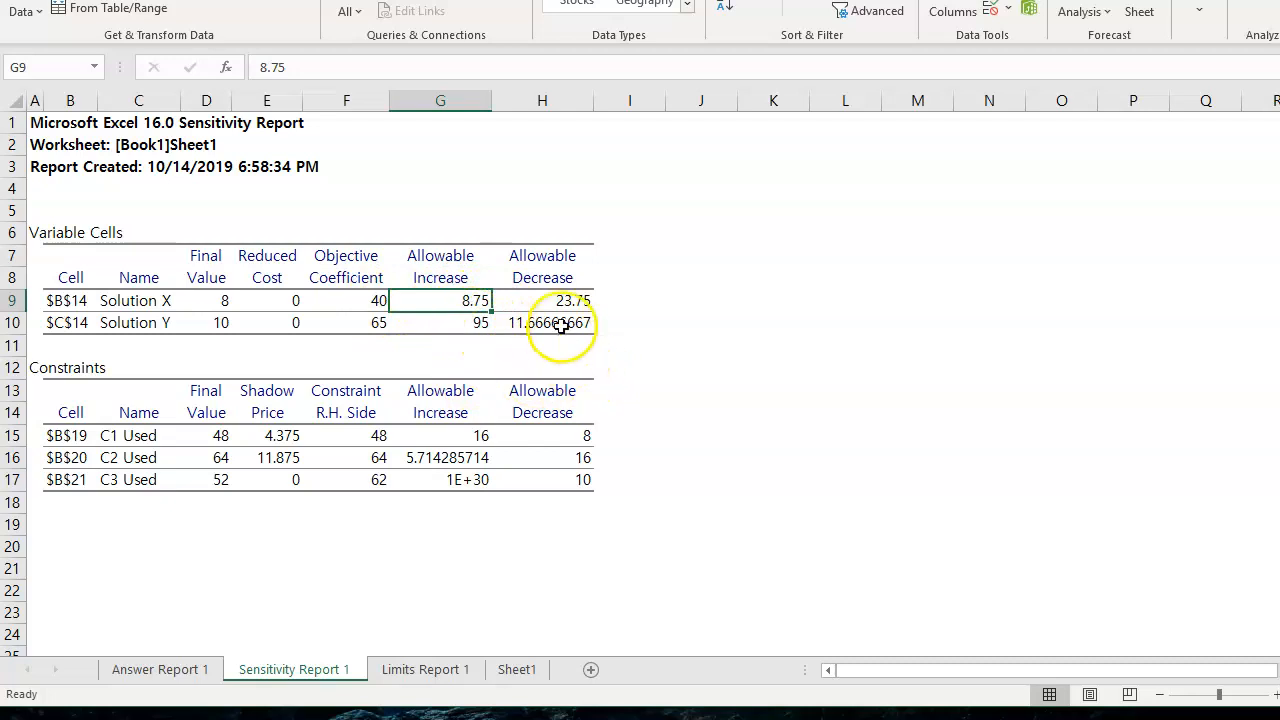
pyautogui.click(222, 302)
pyautogui.click(222, 325)
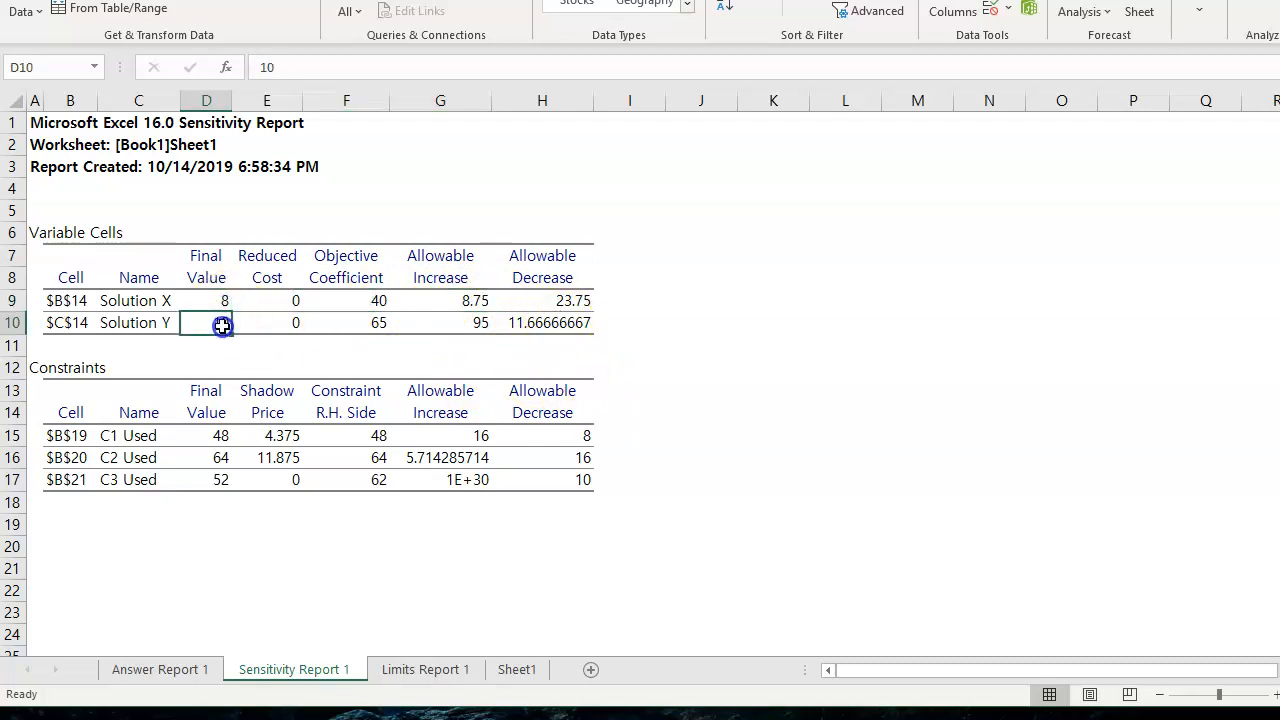
pyautogui.click(381, 328)
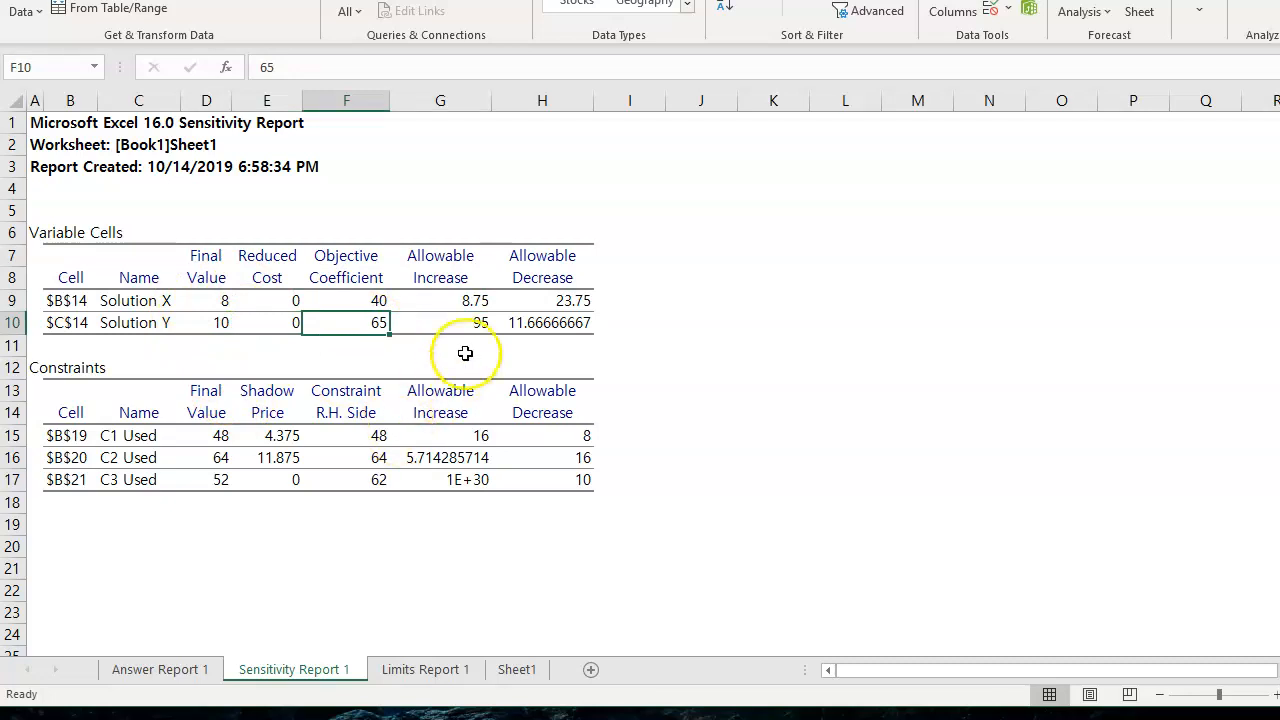
# - Compare the allowable increases of both objective coefficients with the final values of Solution X and Solution Y
pyautogui.click(457, 297)
pyautogui.click(456, 325)
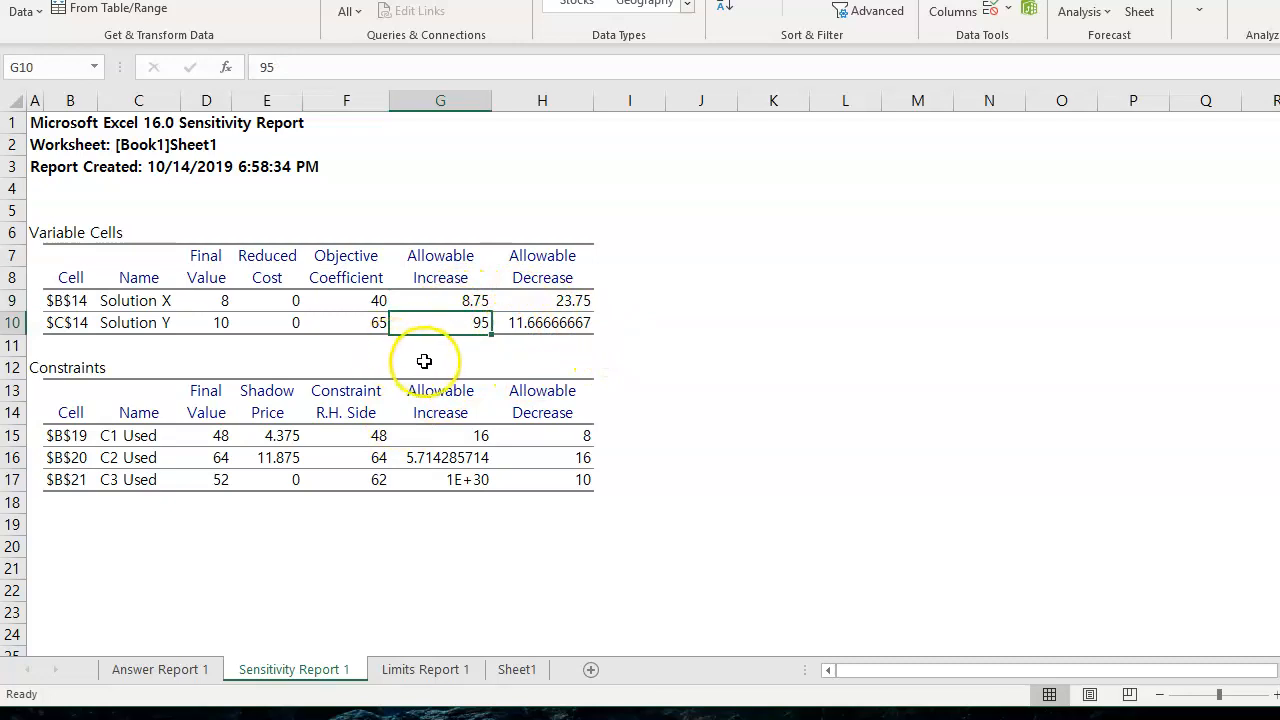
pyautogui.click(468, 297)
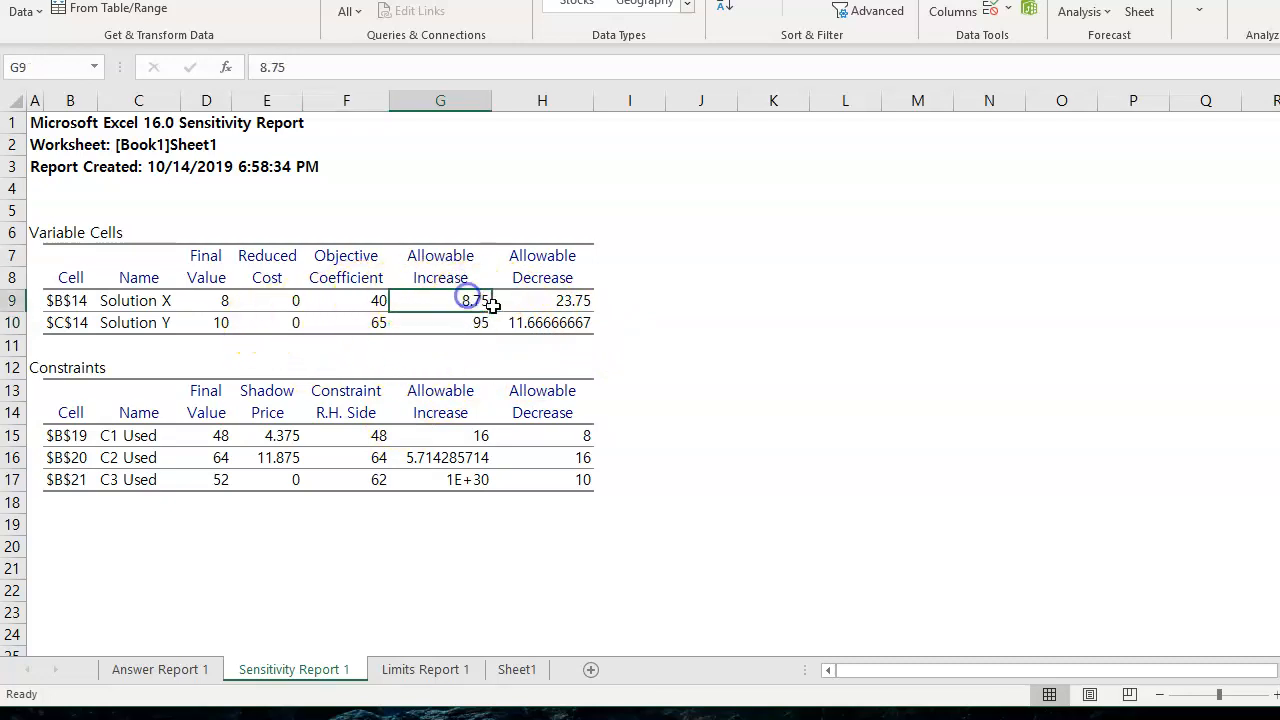
pyautogui.click(445, 328)
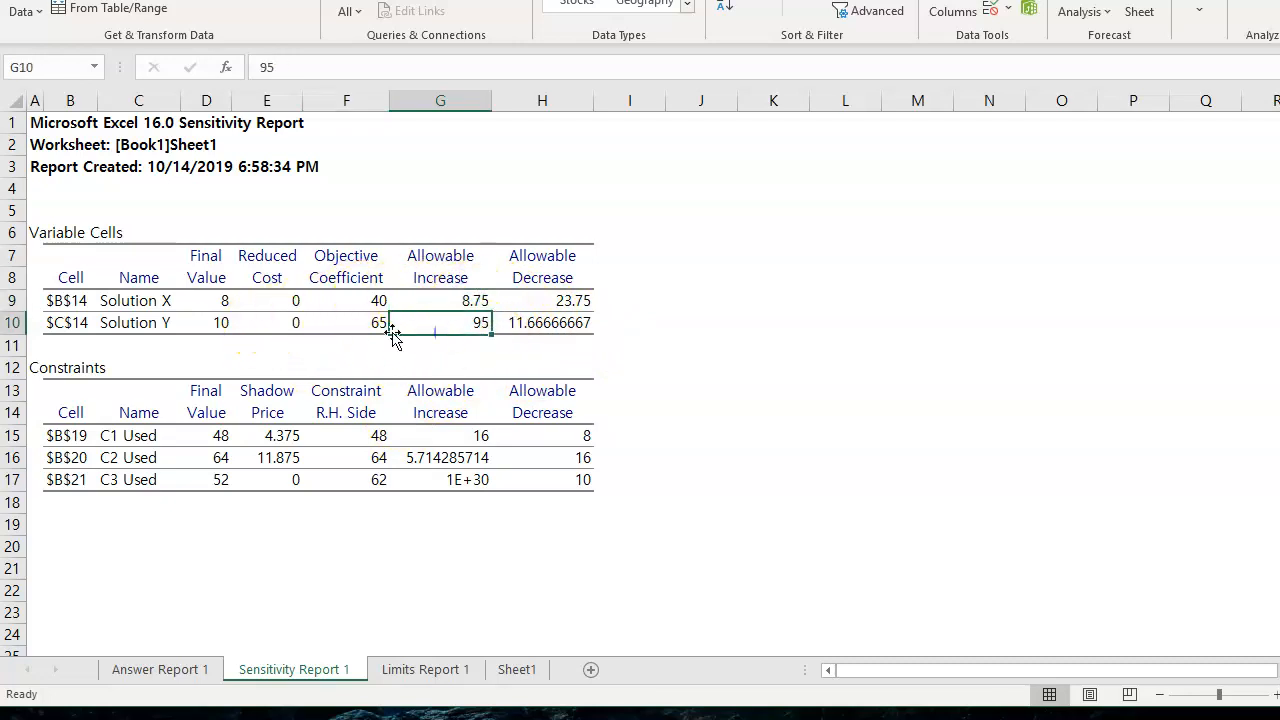
pyautogui.click(224, 301)
pyautogui.click(212, 323)
pyautogui.click(216, 299)
pyautogui.click(216, 322)
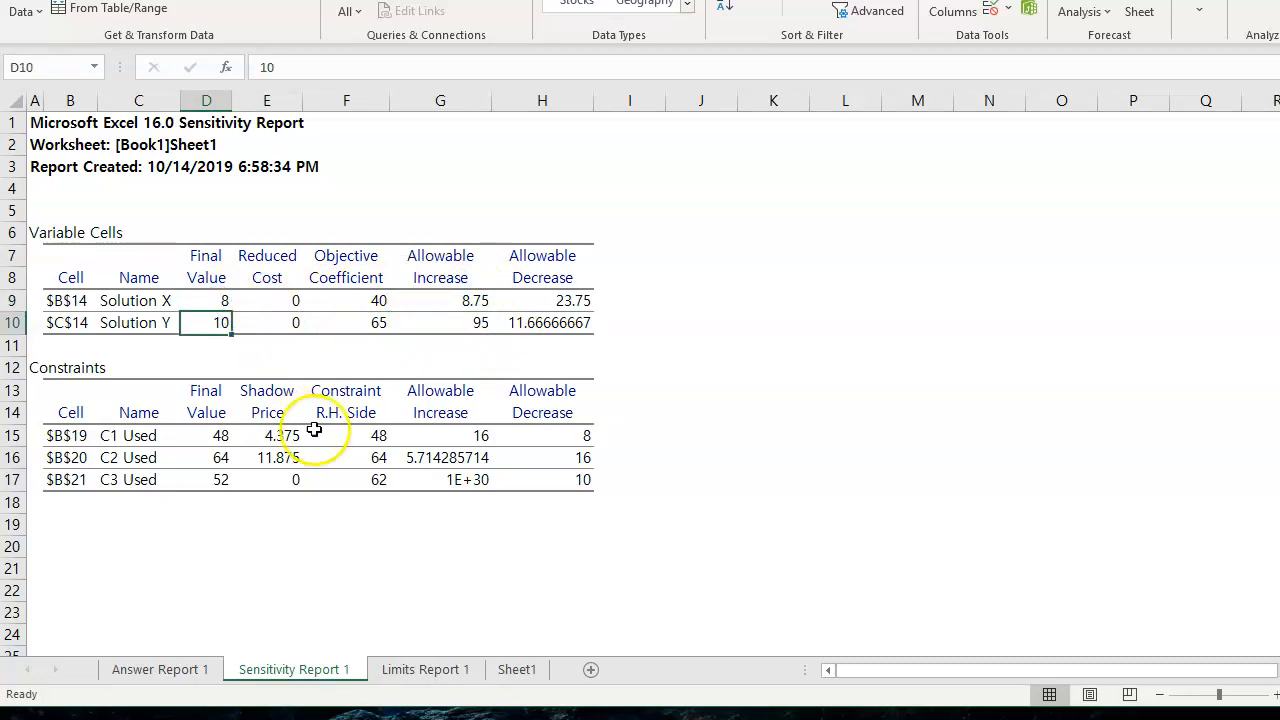
# - Examine constraint C1's allowable increase and compare the shadow prices of constraints C1 and C2
pyautogui.click(466, 440)
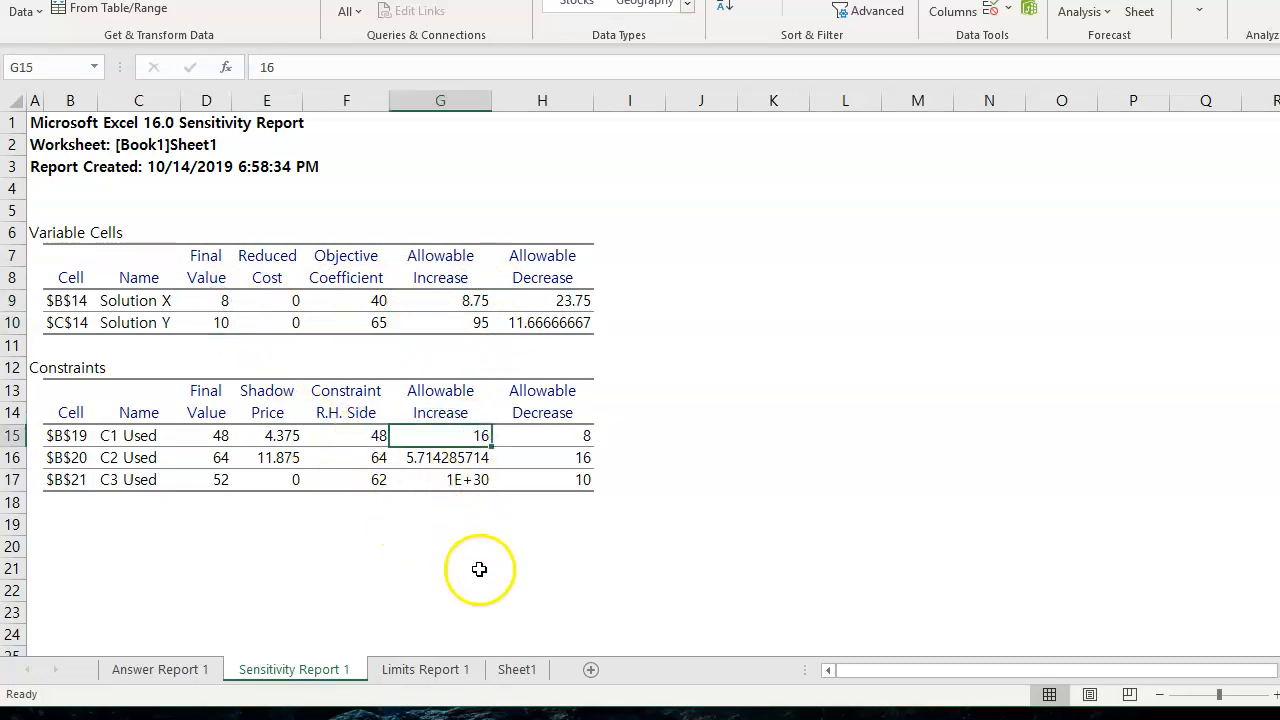
pyautogui.click(265, 440)
pyautogui.click(284, 458)
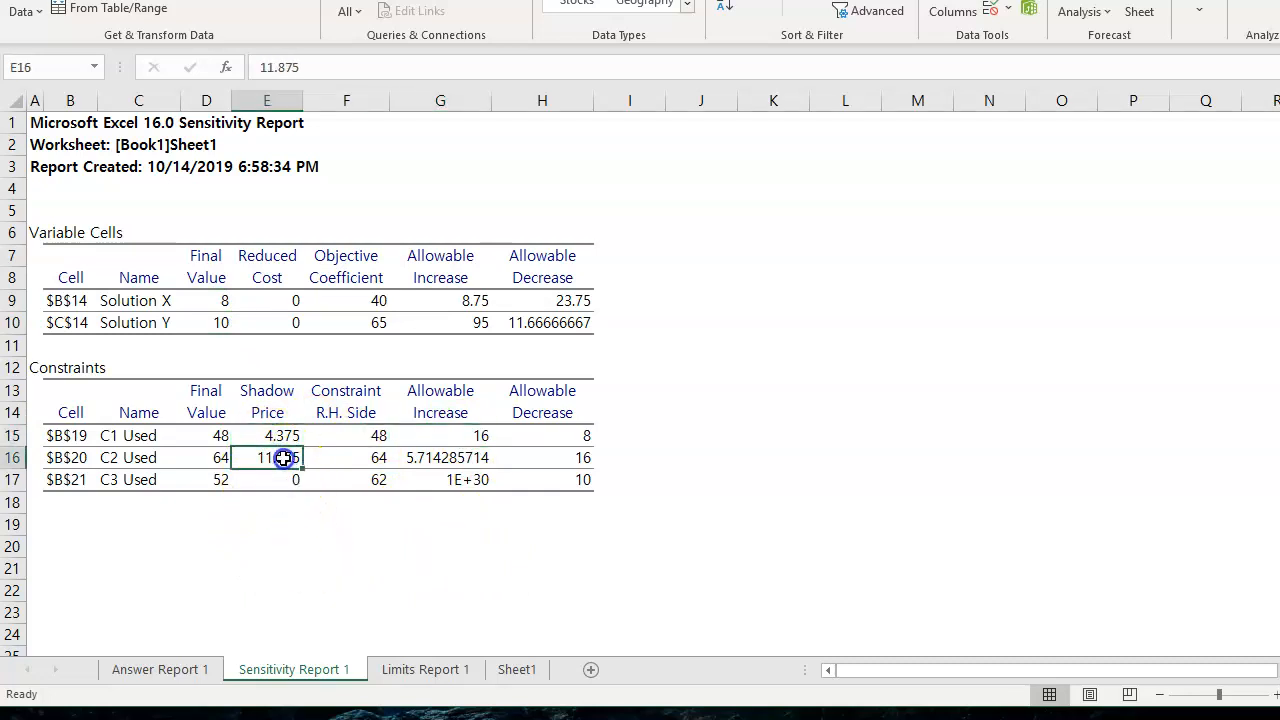
pyautogui.click(280, 438)
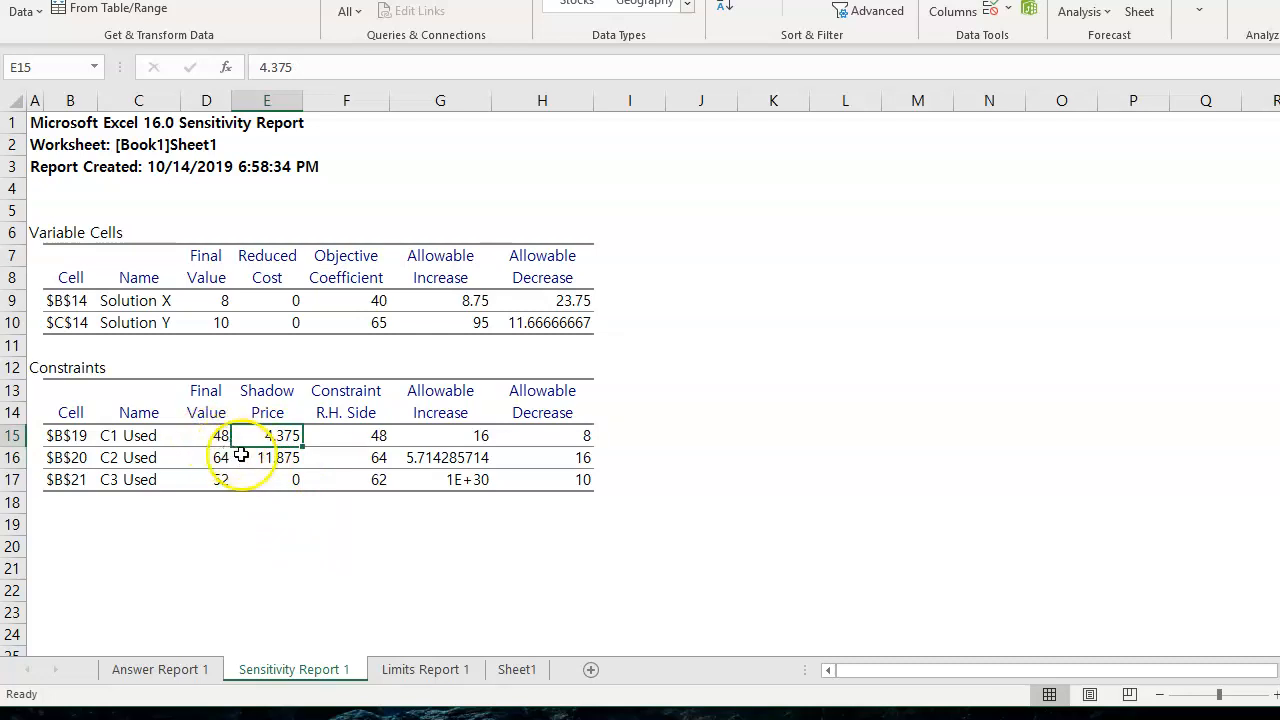
# - Relate constraint C1's final value to its shadow price, and view the shadow price of constraint C2
pyautogui.click(203, 432)
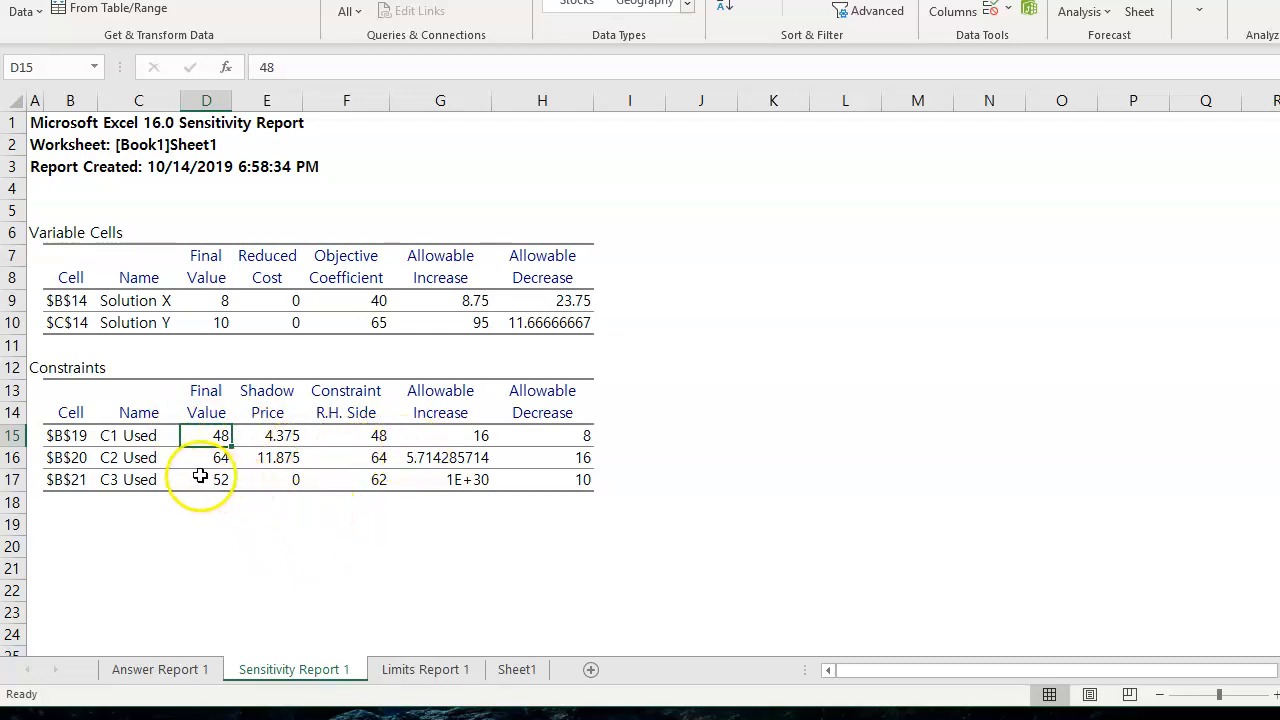
pyautogui.click(104, 437)
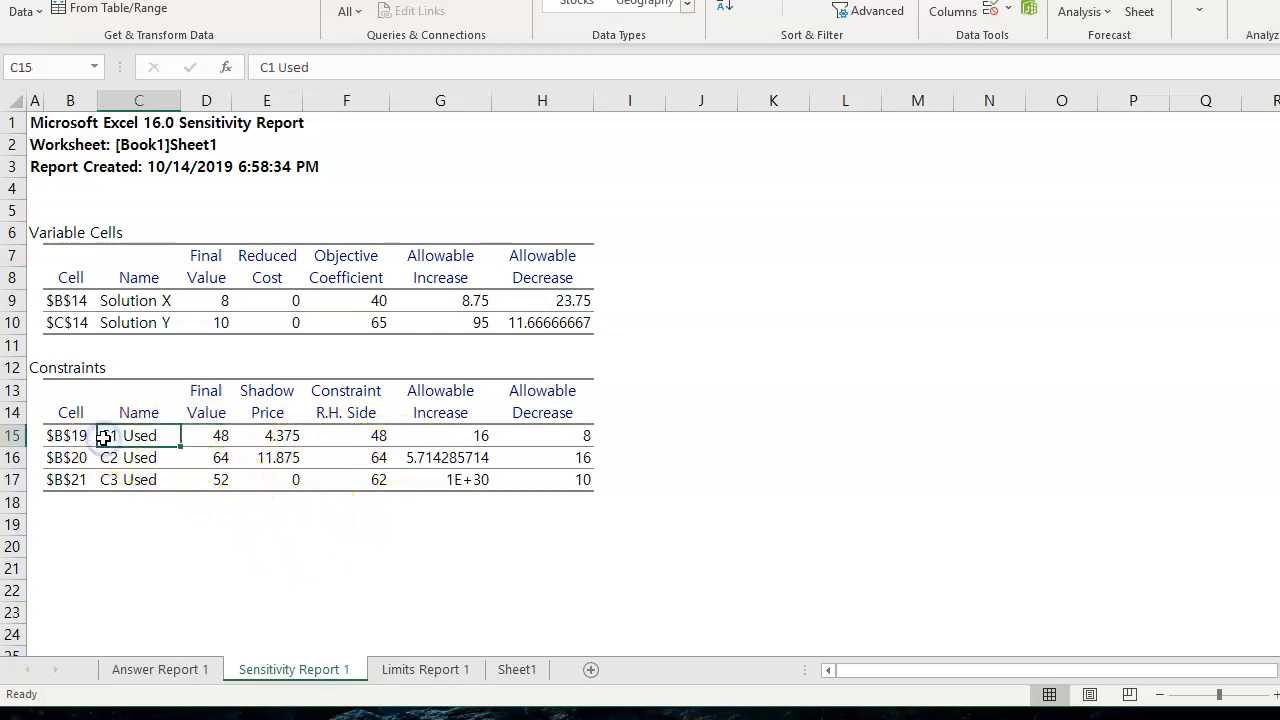
pyautogui.click(214, 437)
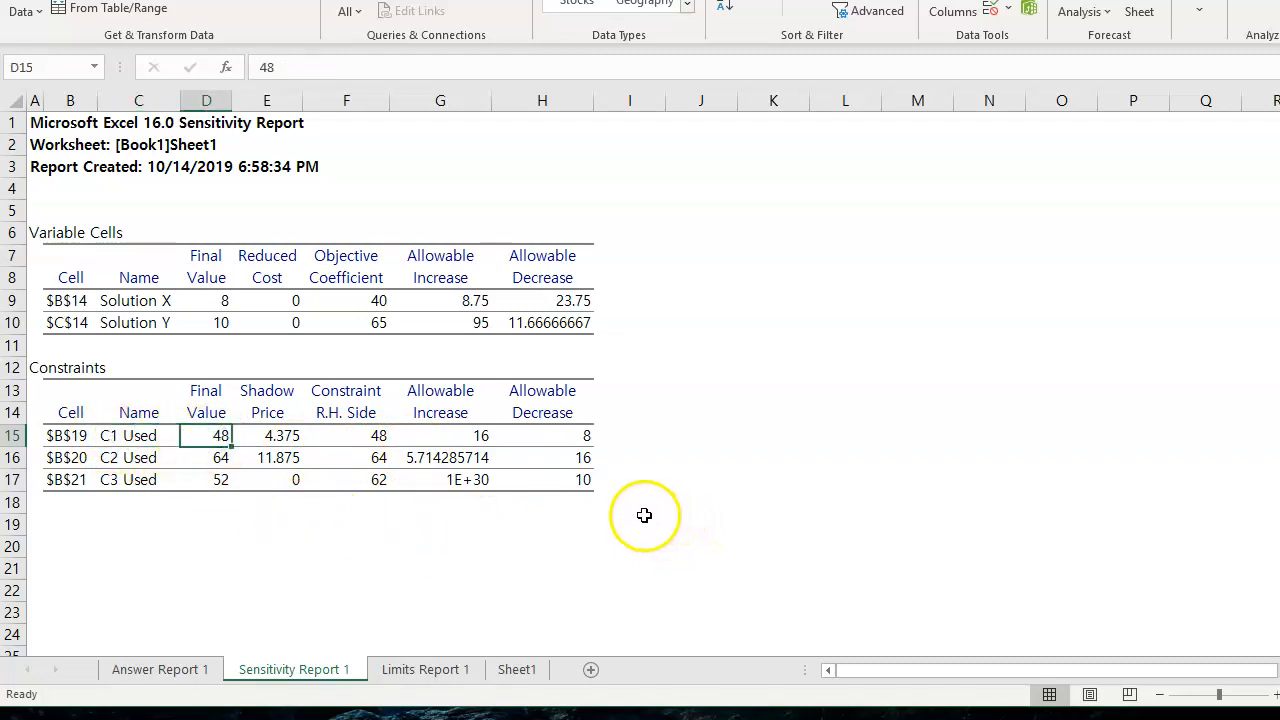
pyautogui.click(282, 436)
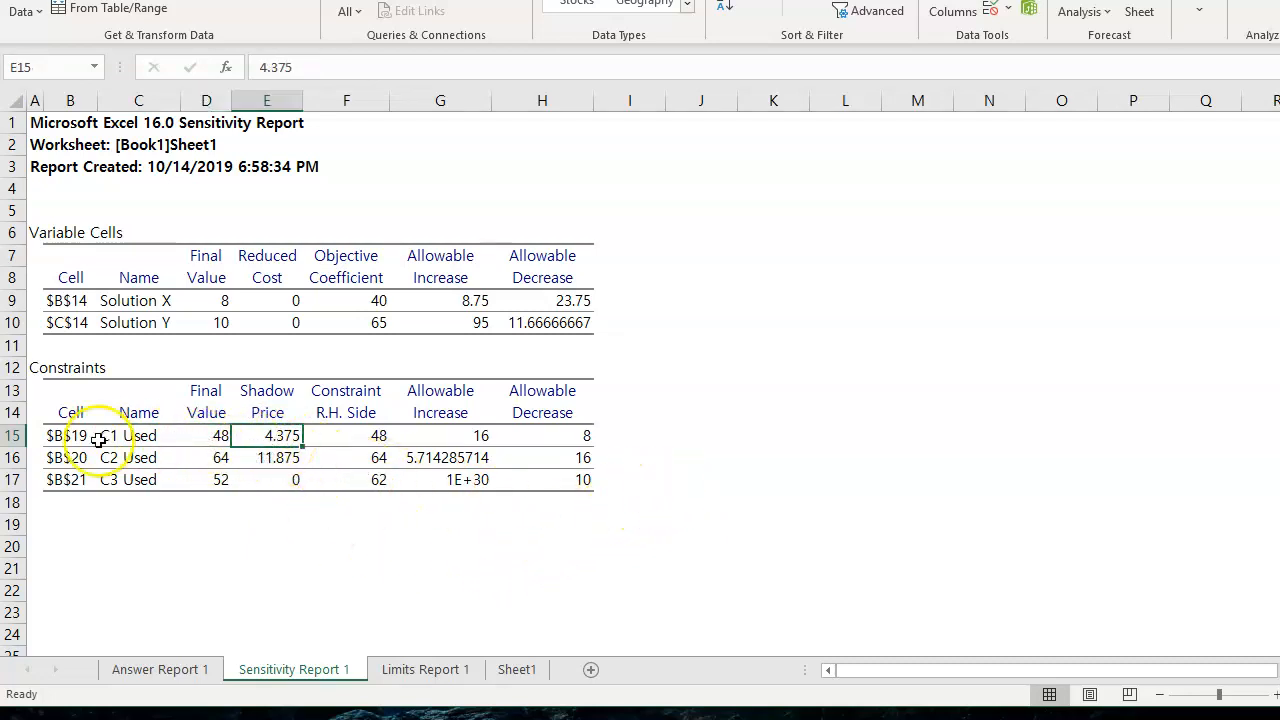
pyautogui.click(202, 435)
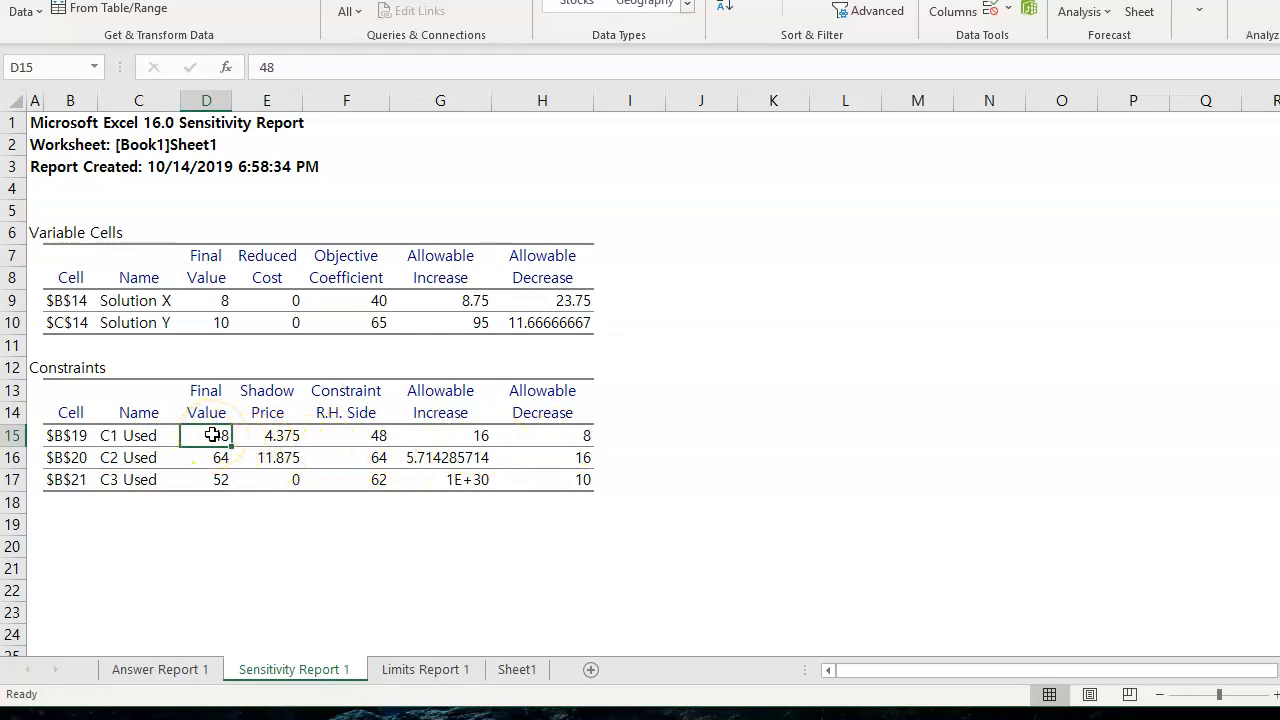
pyautogui.click(277, 436)
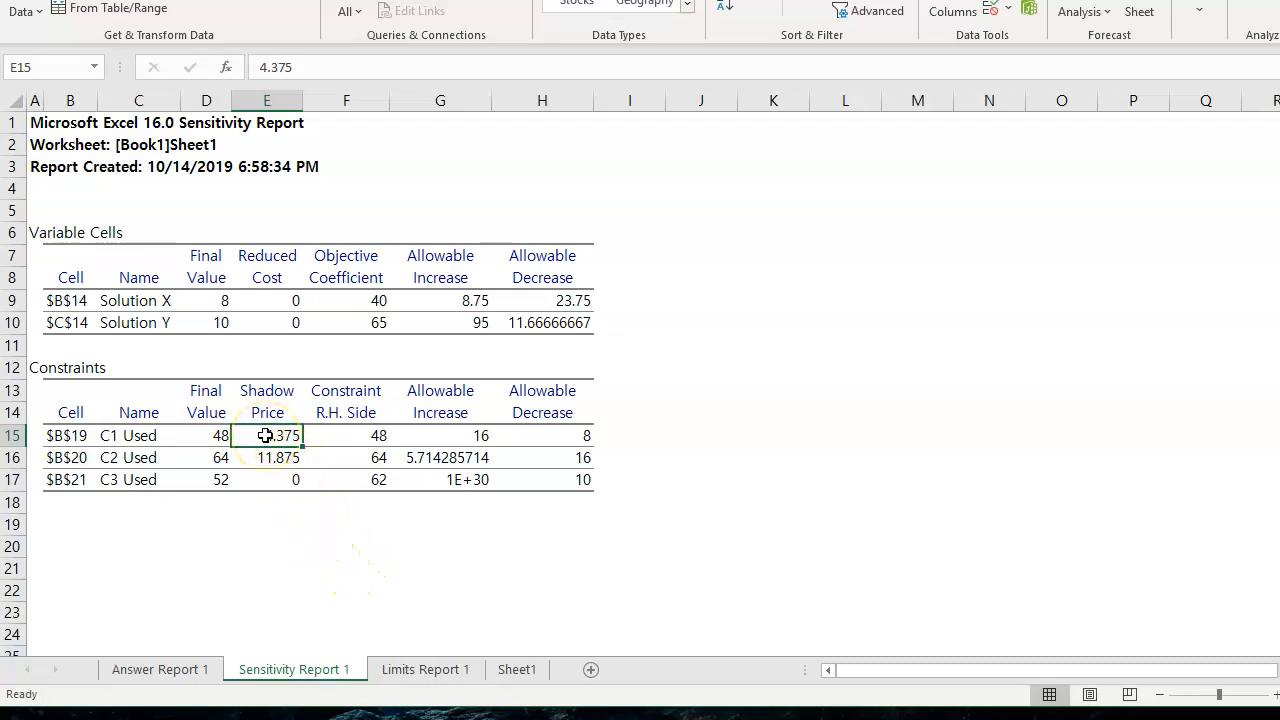
pyautogui.click(207, 440)
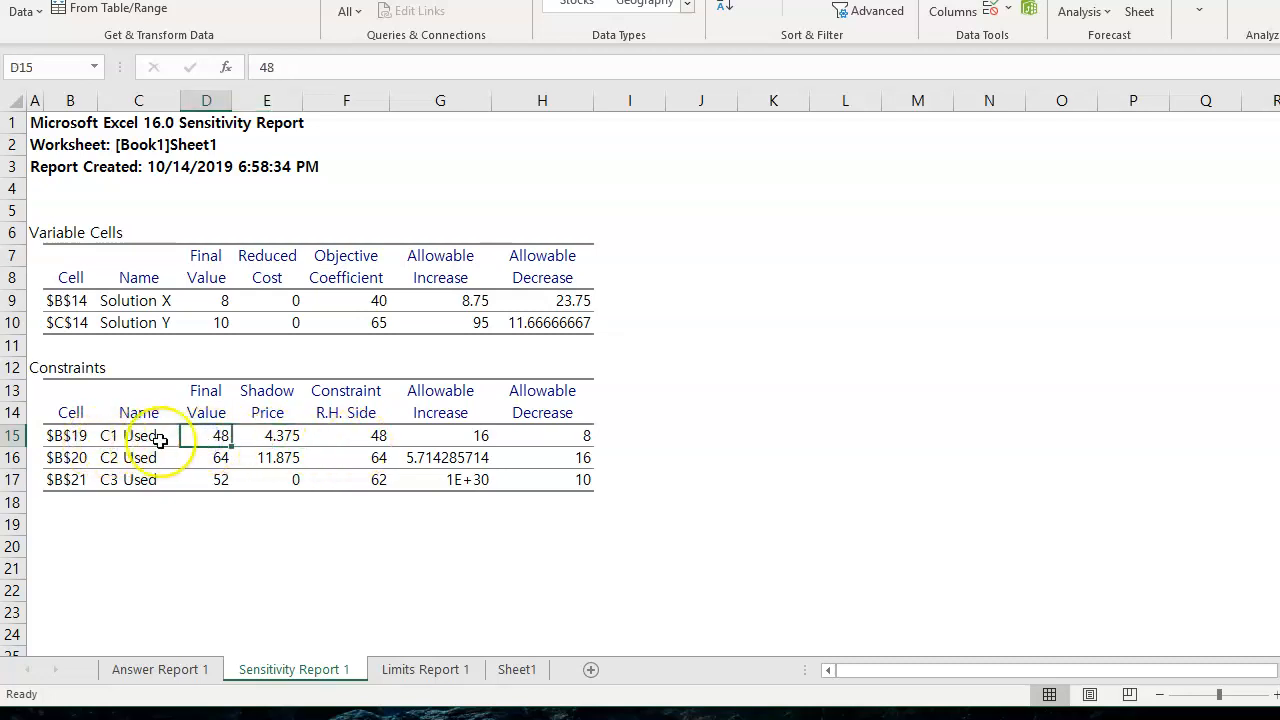
pyautogui.click(258, 440)
pyautogui.click(263, 457)
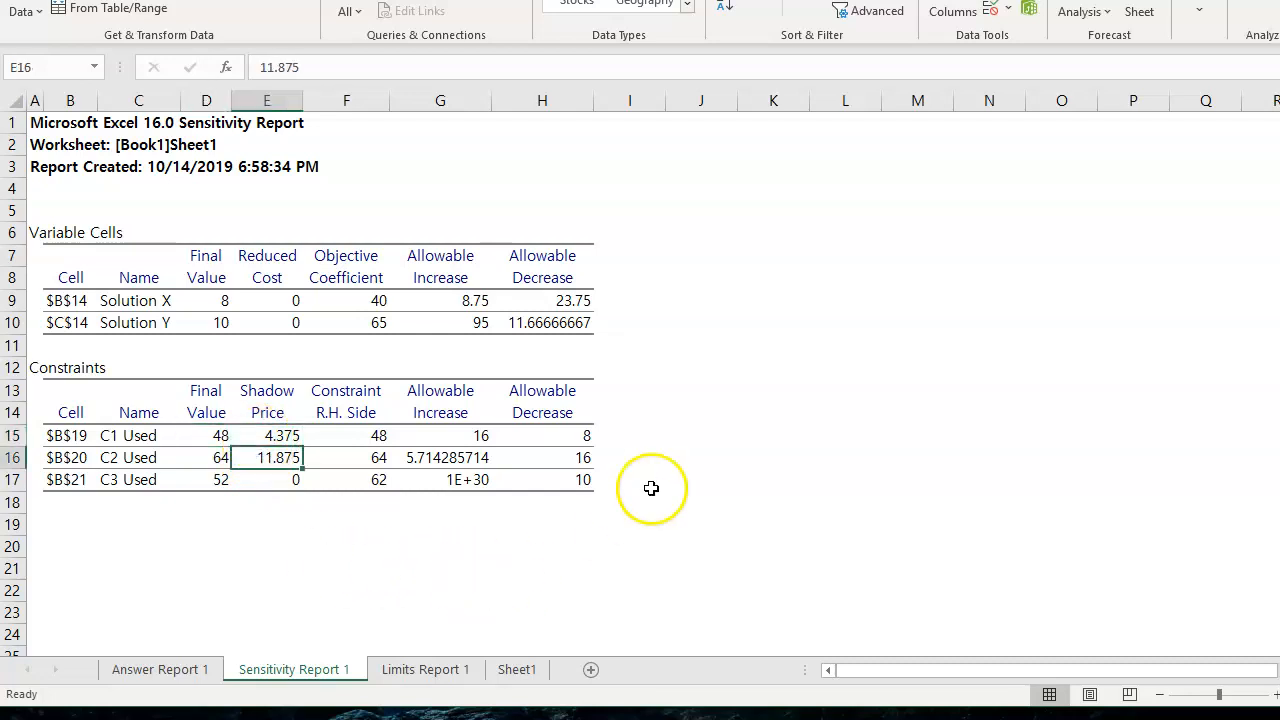